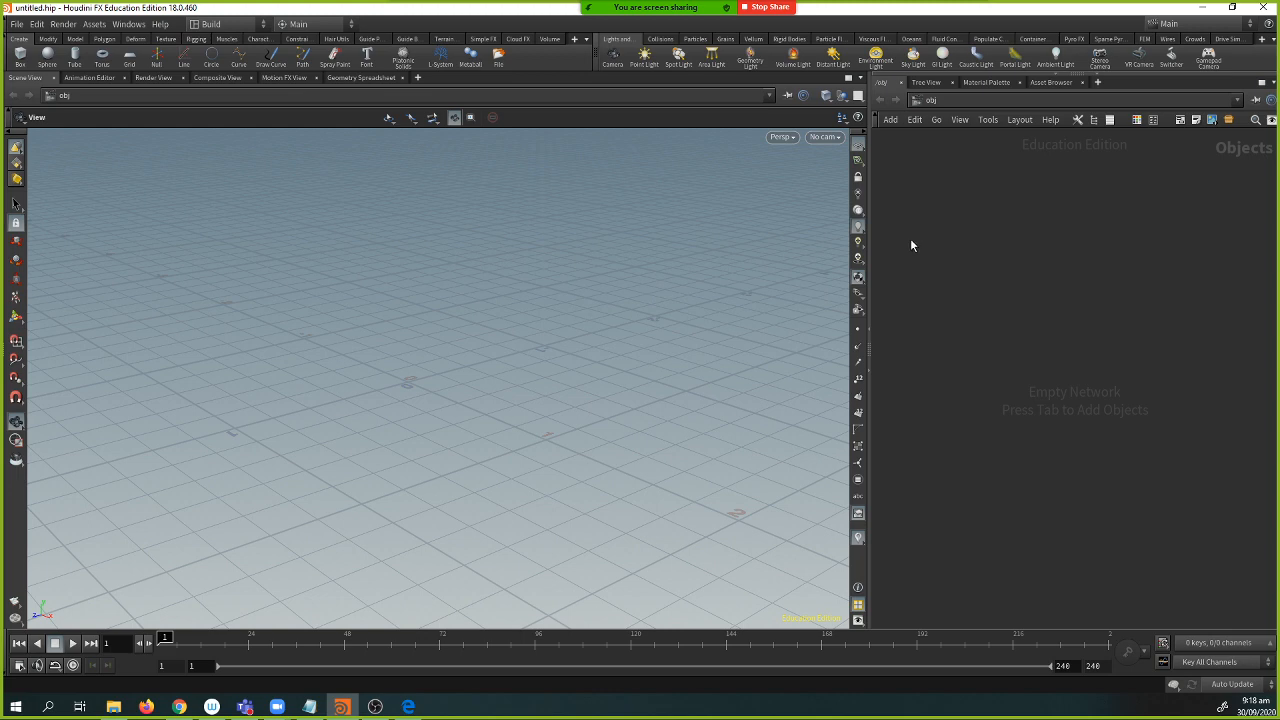
- Add a Geometry node to the empty object network
key(Tab)
text(GEO)
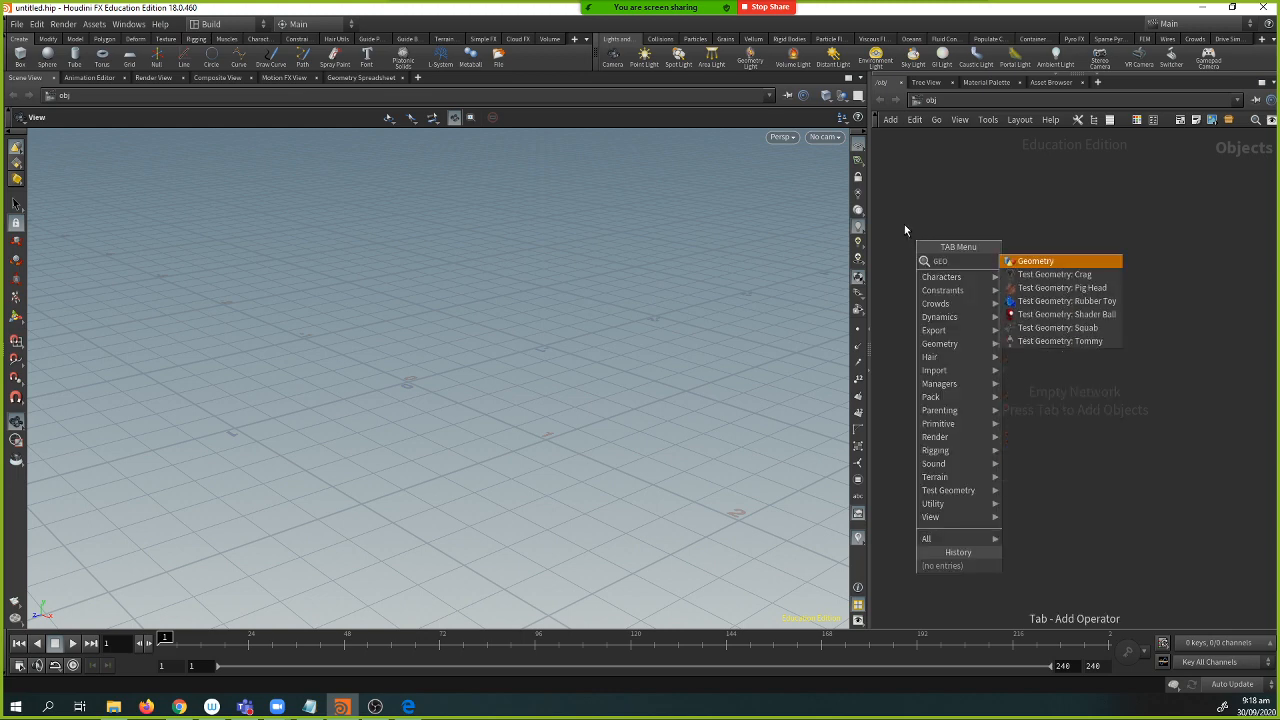
key(Return)
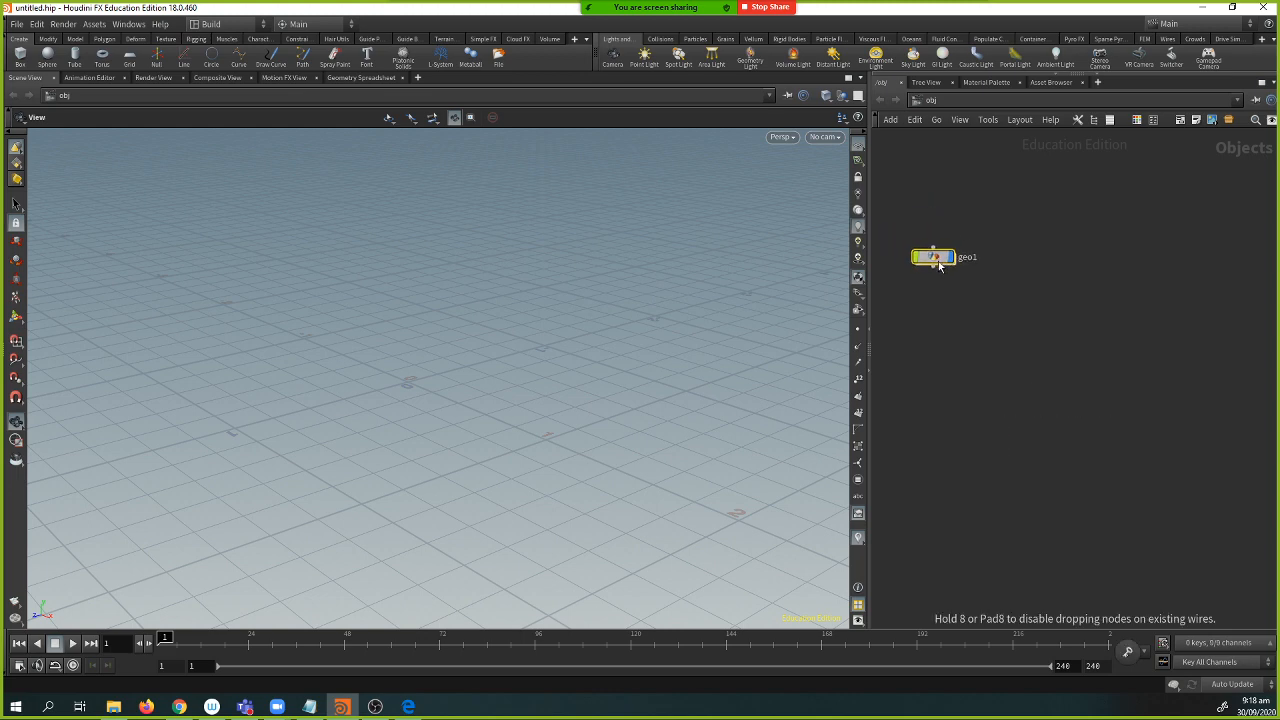
click(946, 277)
key(Tab)
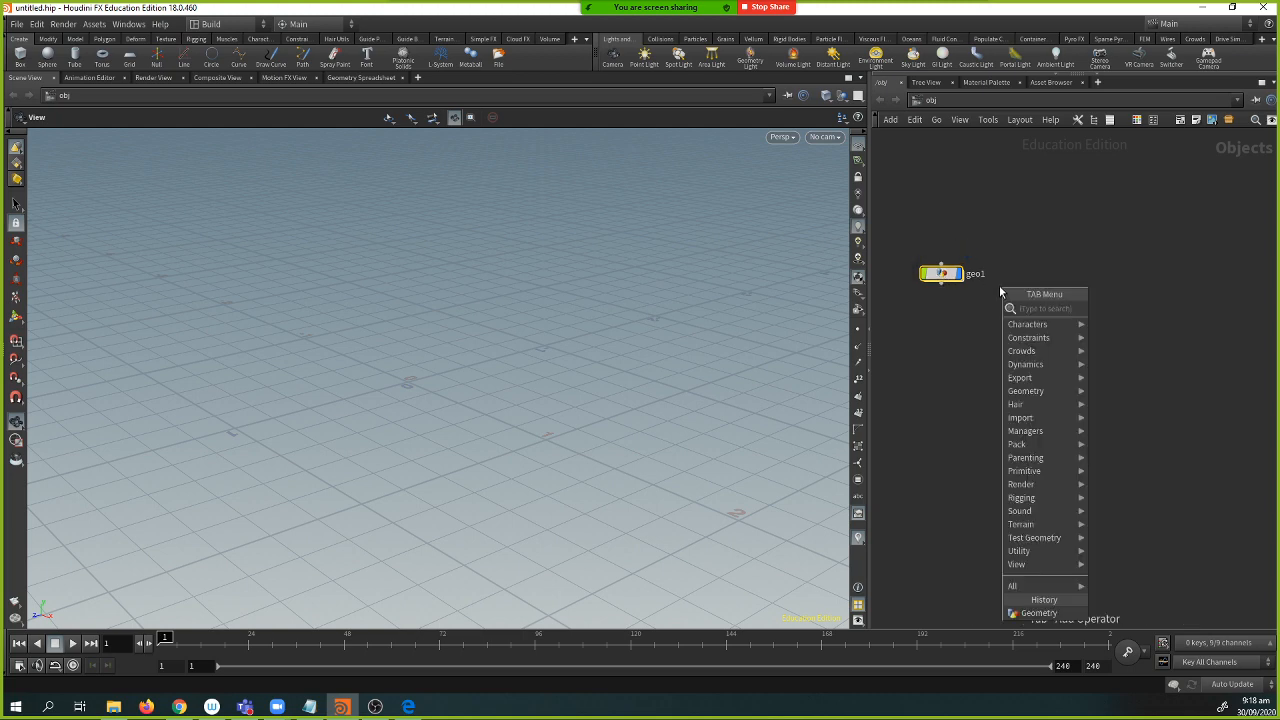
text(DOP)
key(Return)
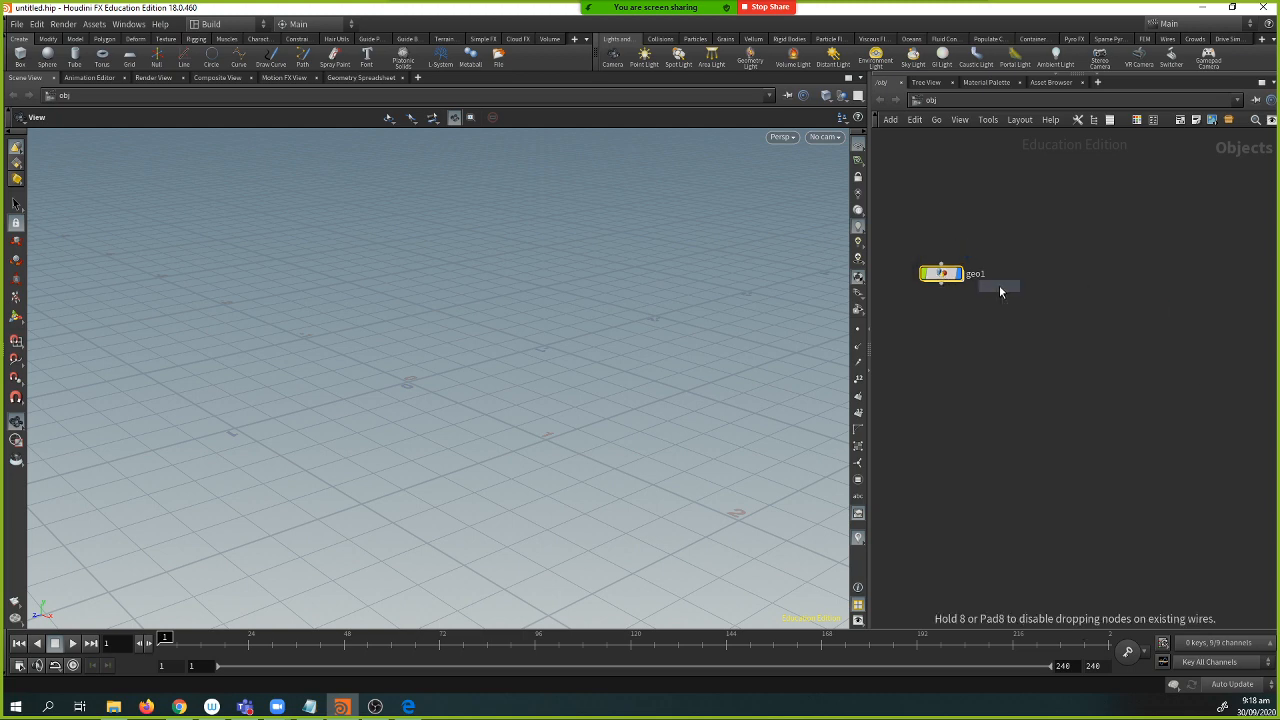
click(1063, 293)
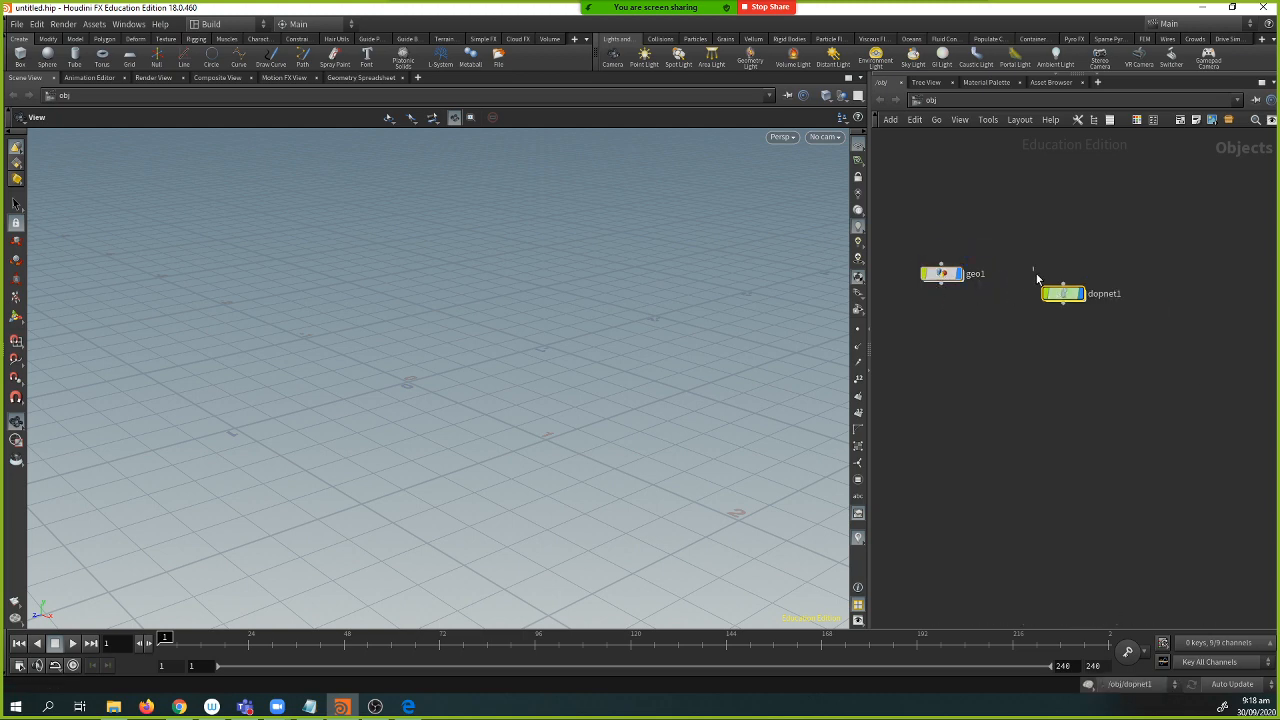
key(Delete)
- Reposition the geometry node in the object network and rename it SAND_STORM
drag(944, 275, 986, 279)
drag(500, 346, 549, 343)
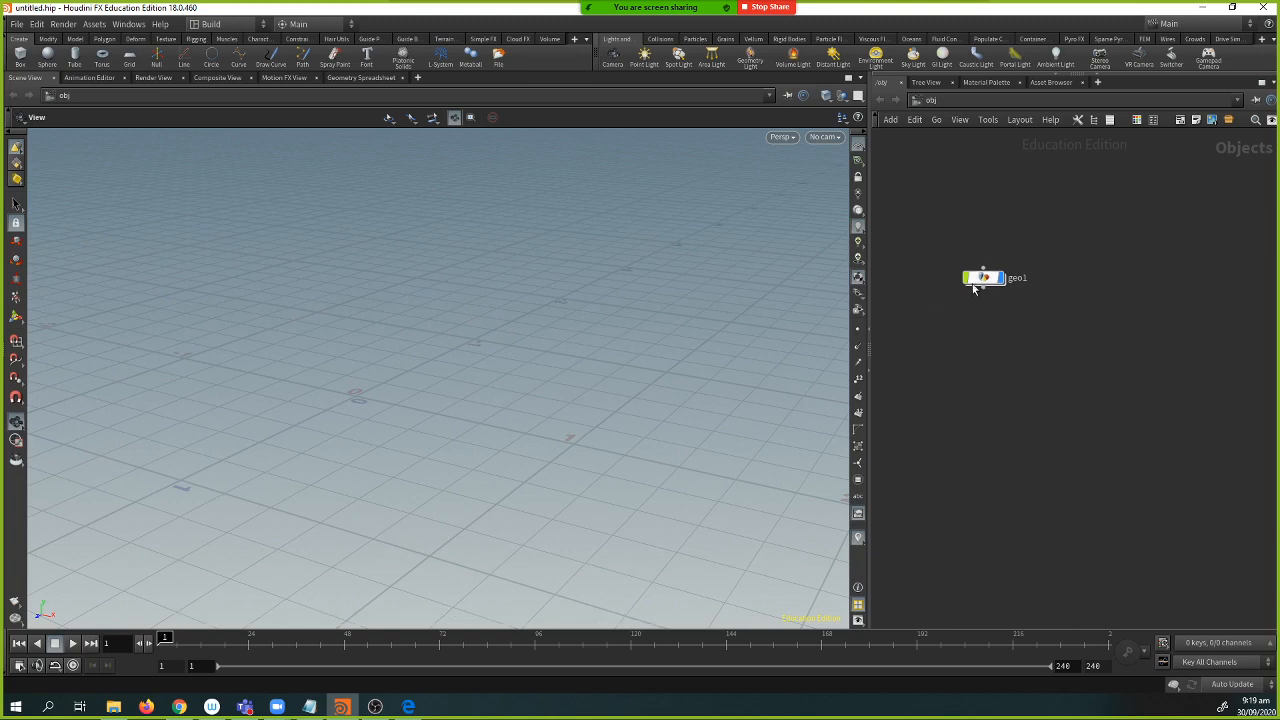
double_click(1017, 278)
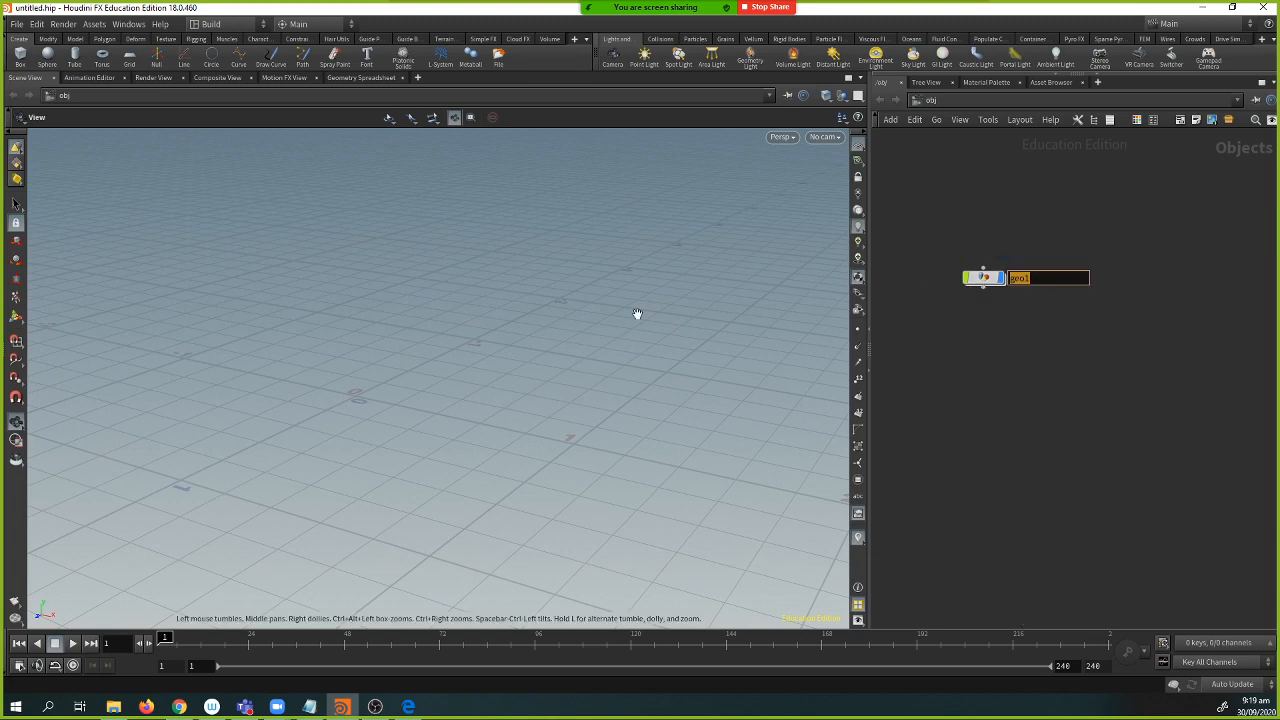
text(SAND_STORM)
key(Return)
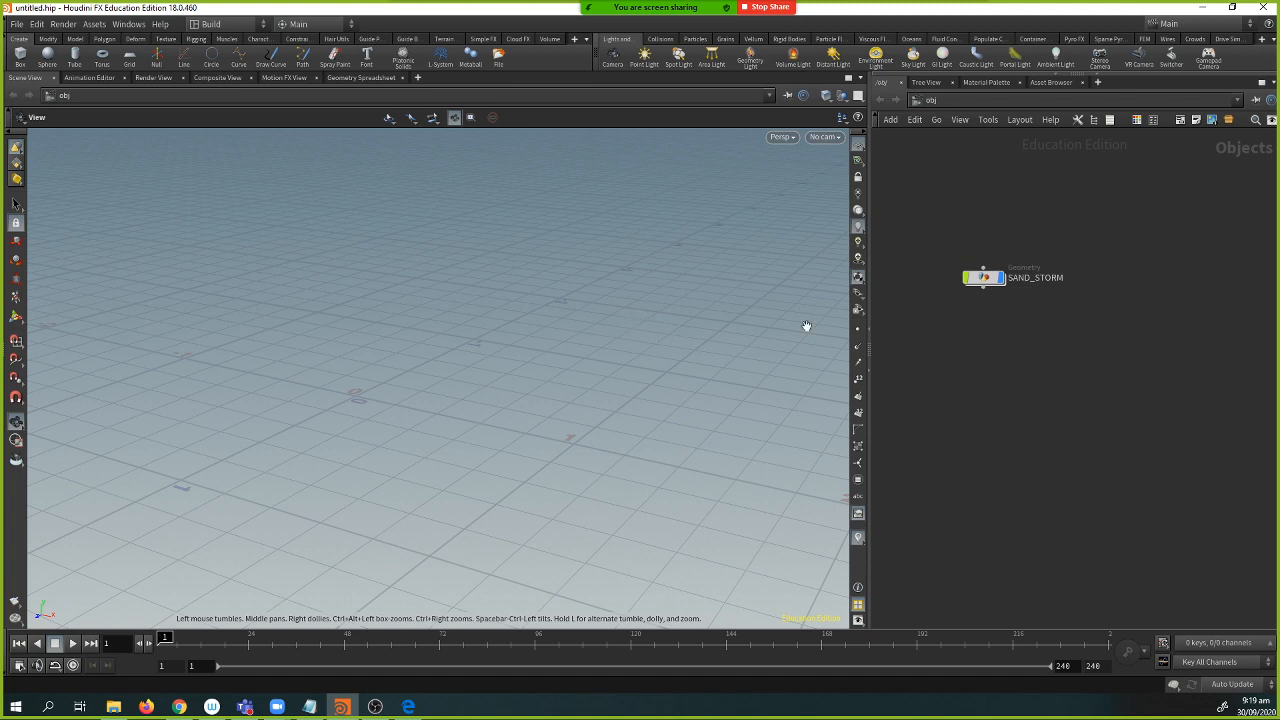
- Go inside the SAND_STORM geometry node and add a Sphere node to its empty network
click(986, 280)
double_click(986, 280)
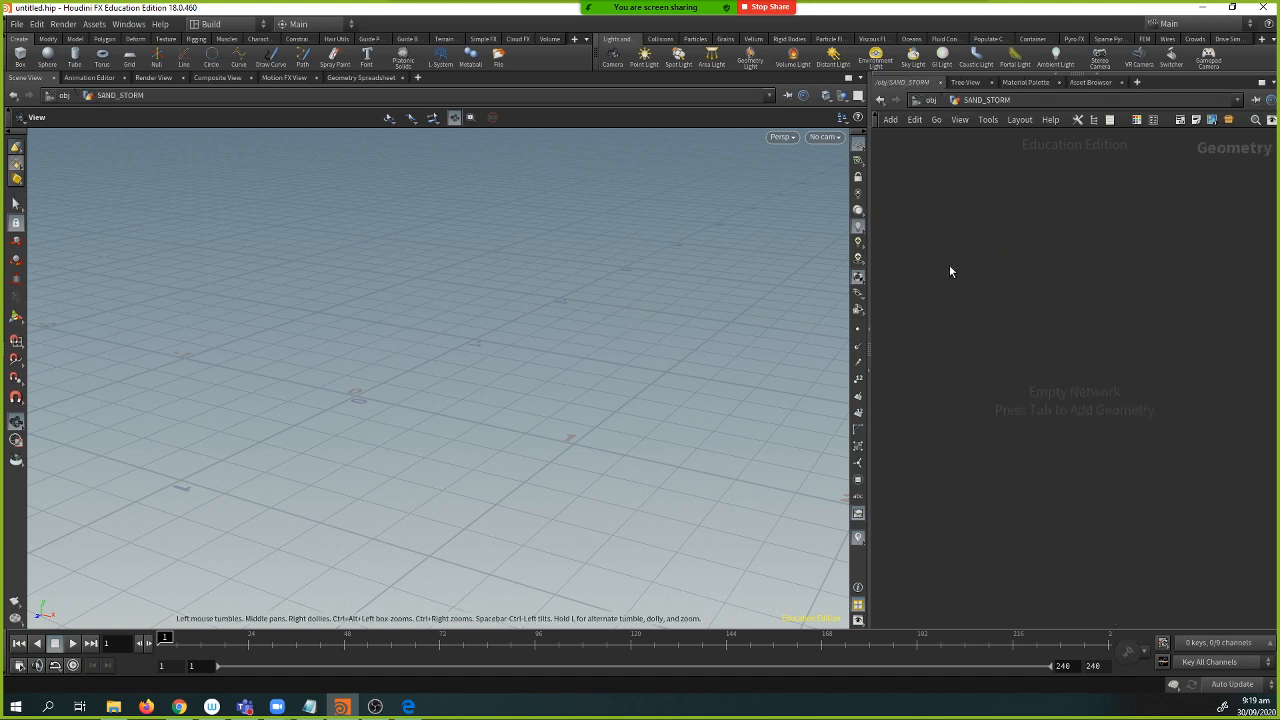
drag(477, 290, 457, 332)
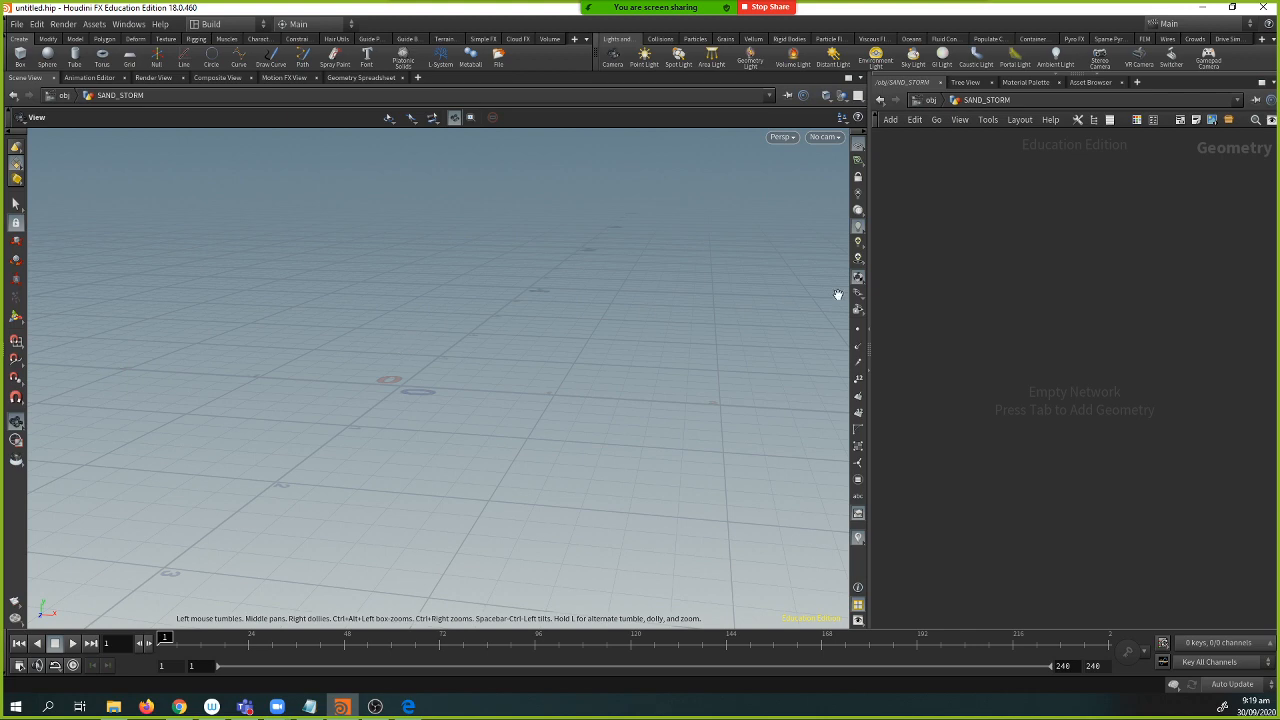
key(Tab)
text(sphe)
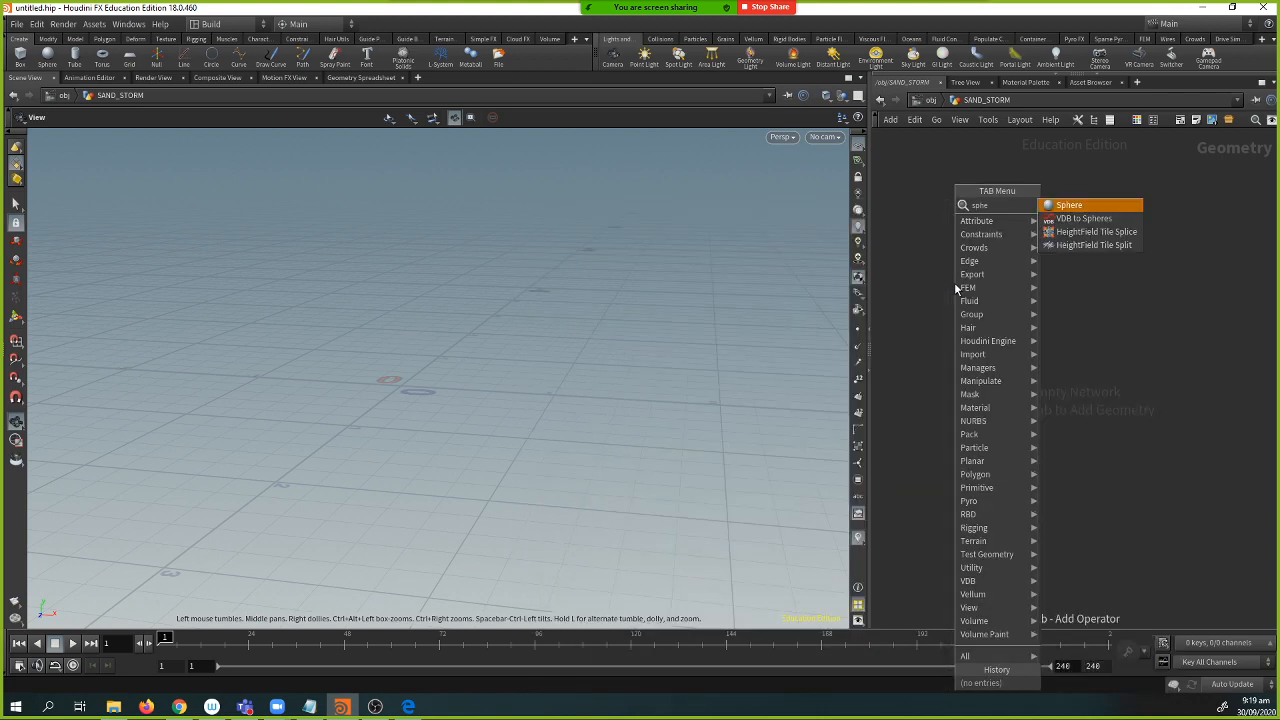
key(Return)
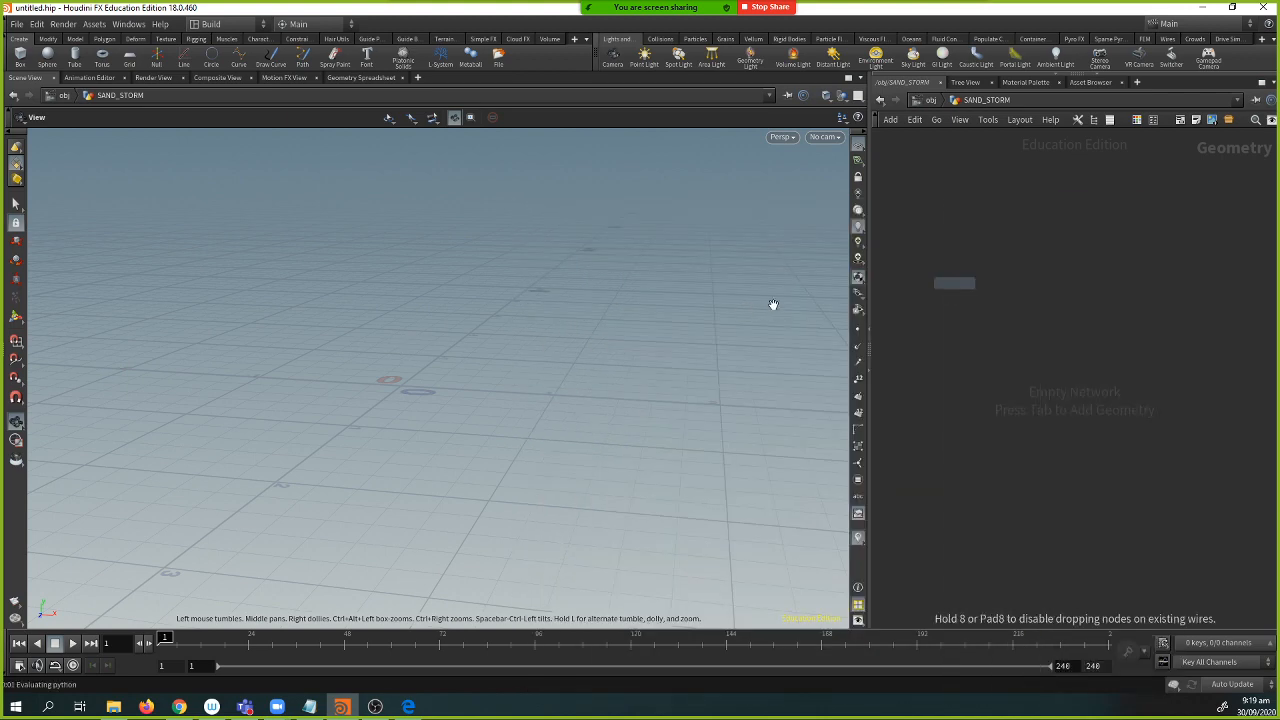
click(945, 298)
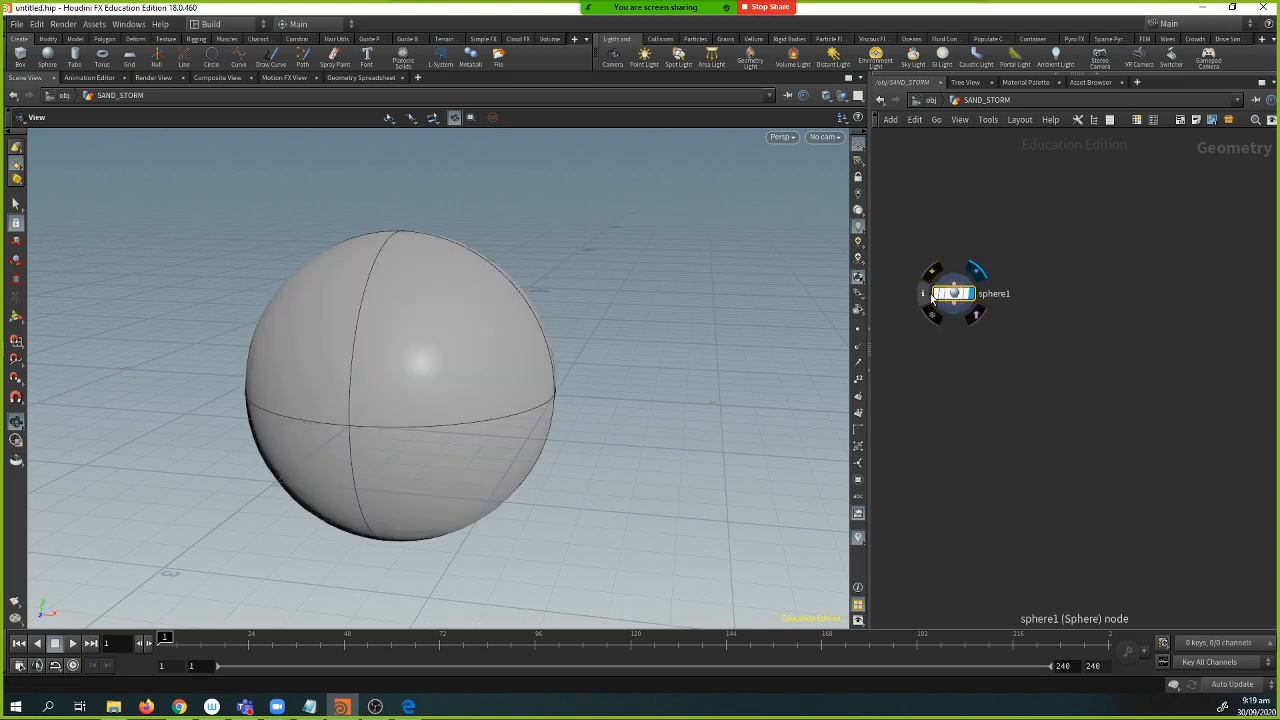
- Display the sphere's parameters as a network overlay and in the separate parameter pane, hiding each again
key(p)
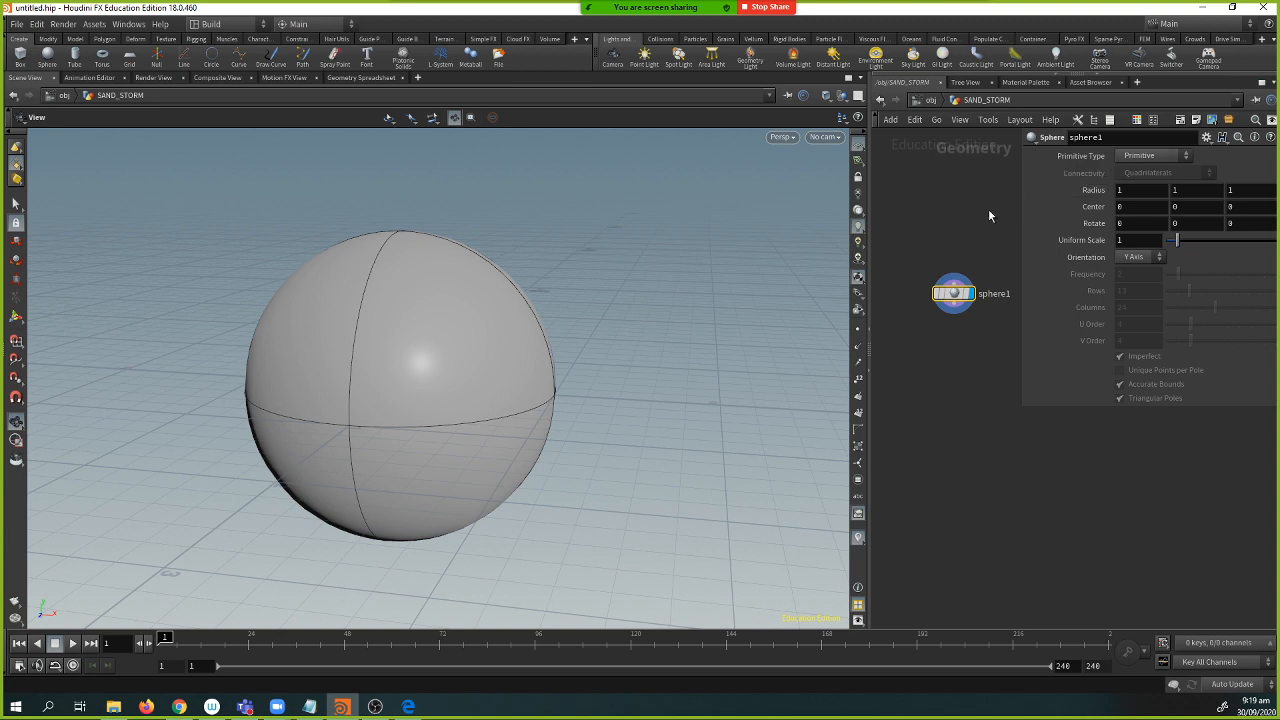
key(p)
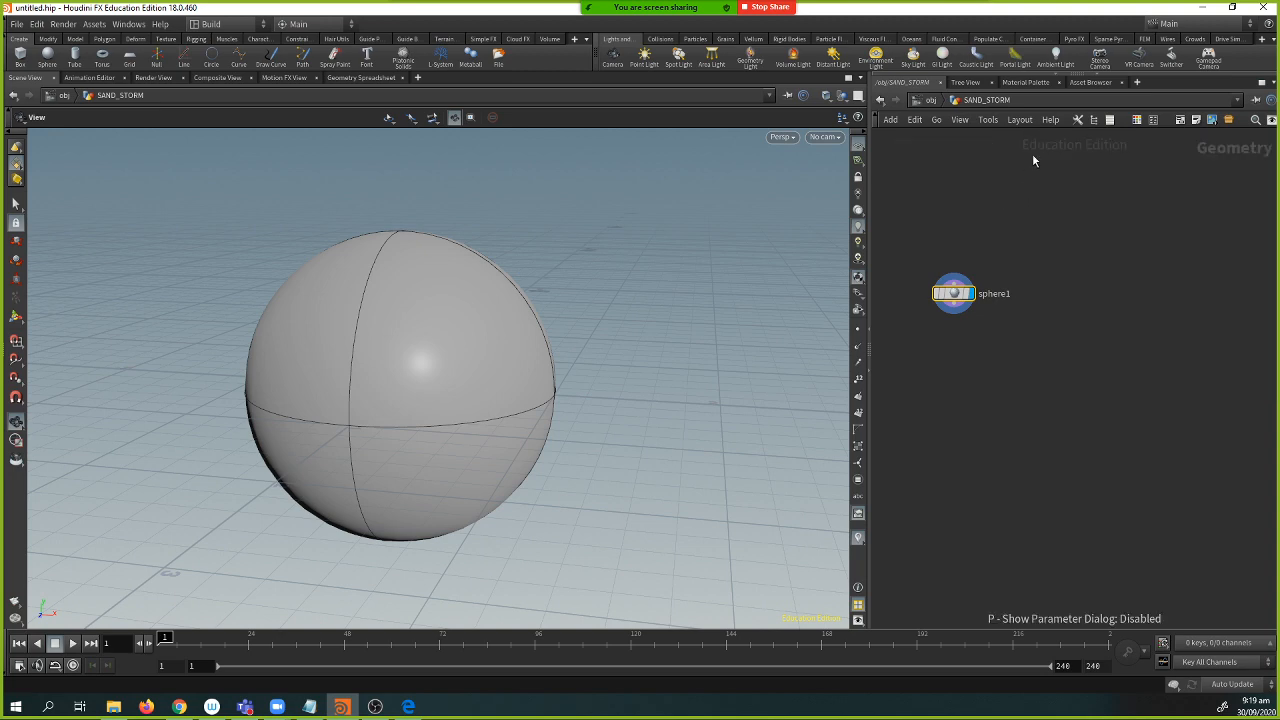
click(1059, 76)
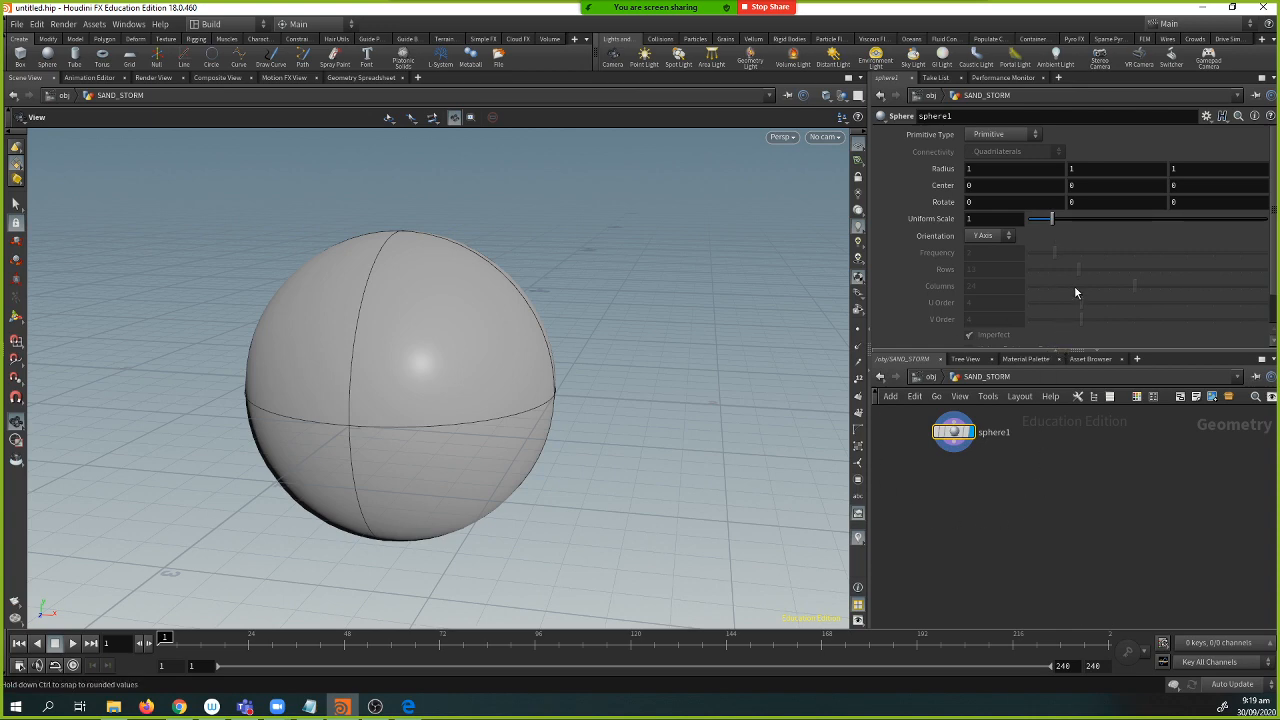
click(1058, 349)
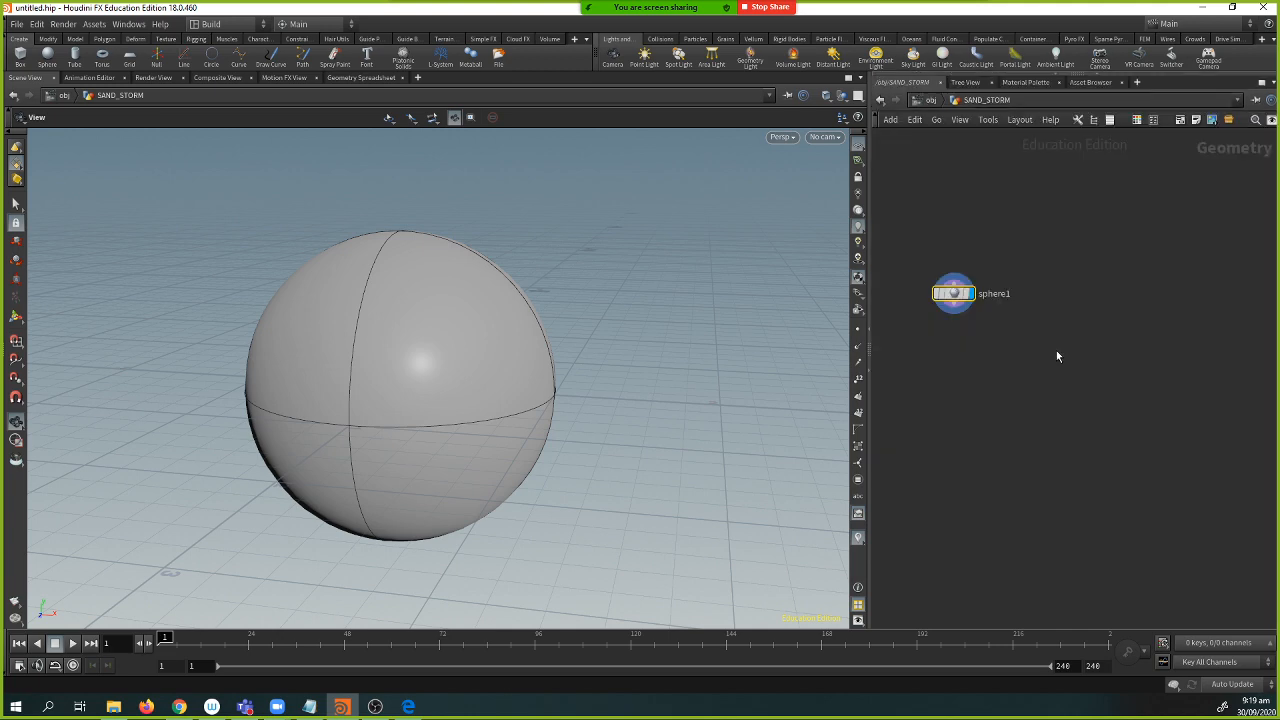
- Widen the network editor, and show and hide the sphere's parameters in both the overlay and the separate pane
drag(872, 282, 788, 280)
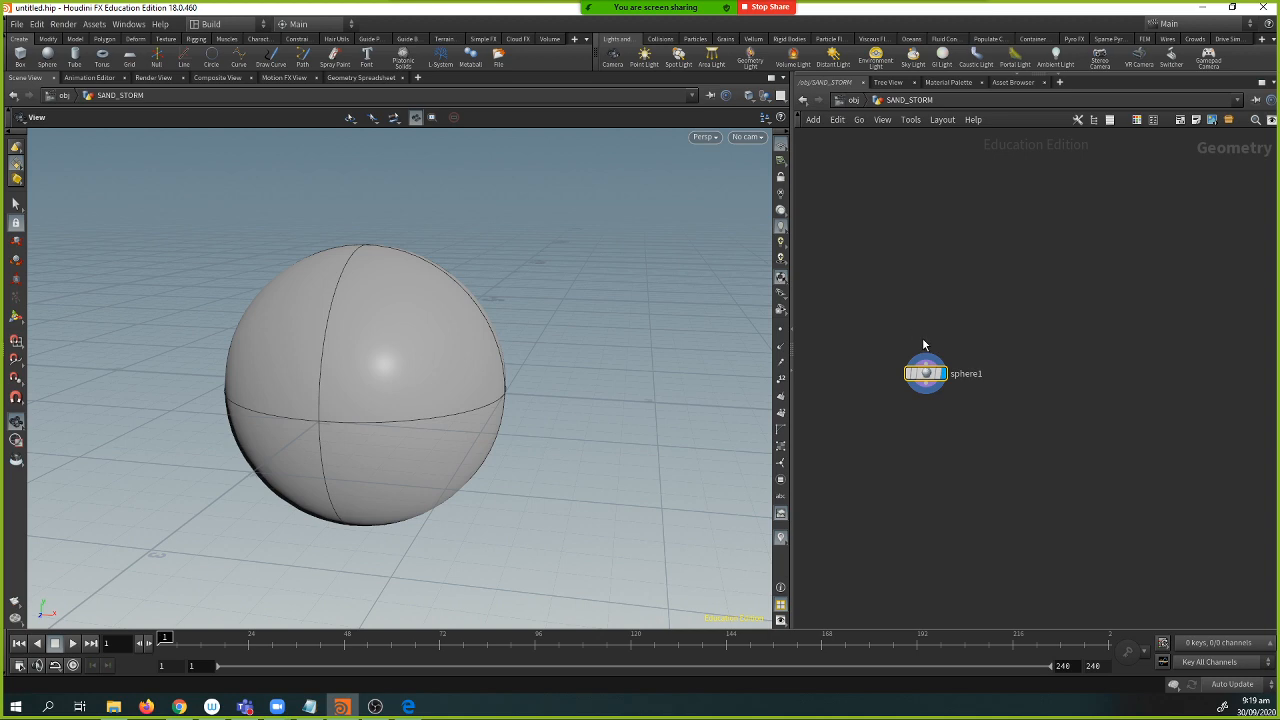
mouse_move(926, 377)
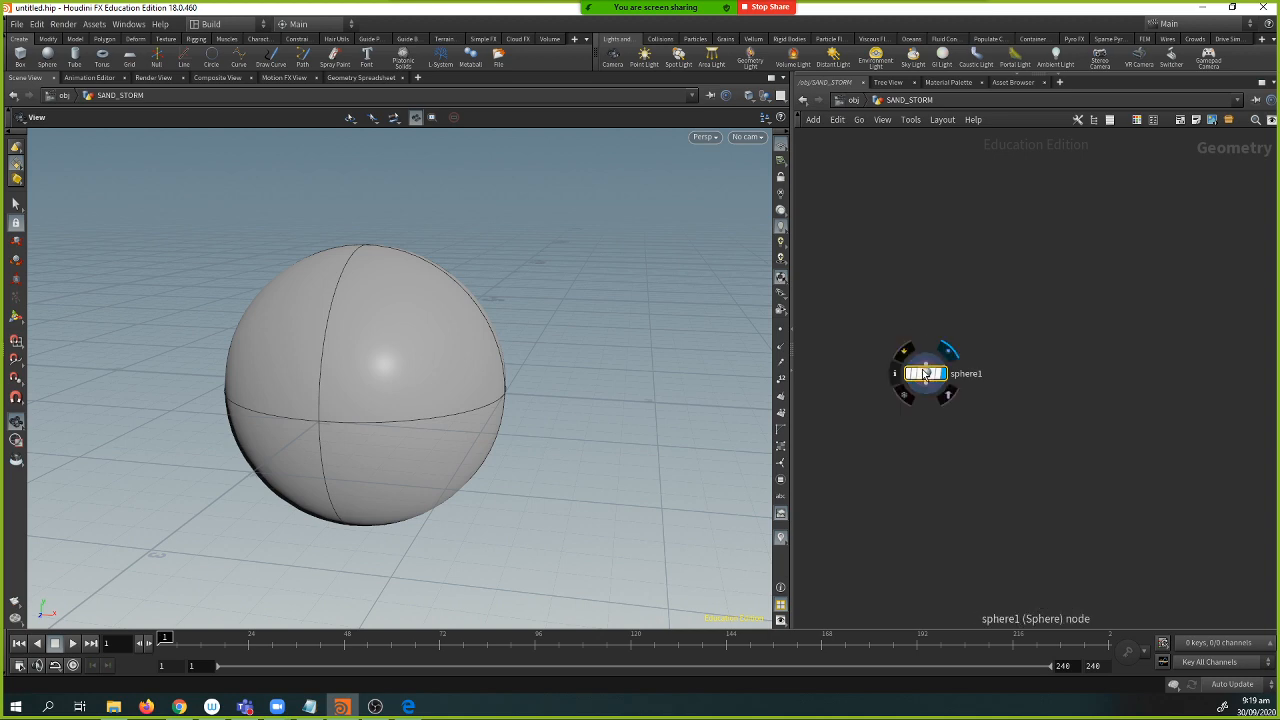
key(p)
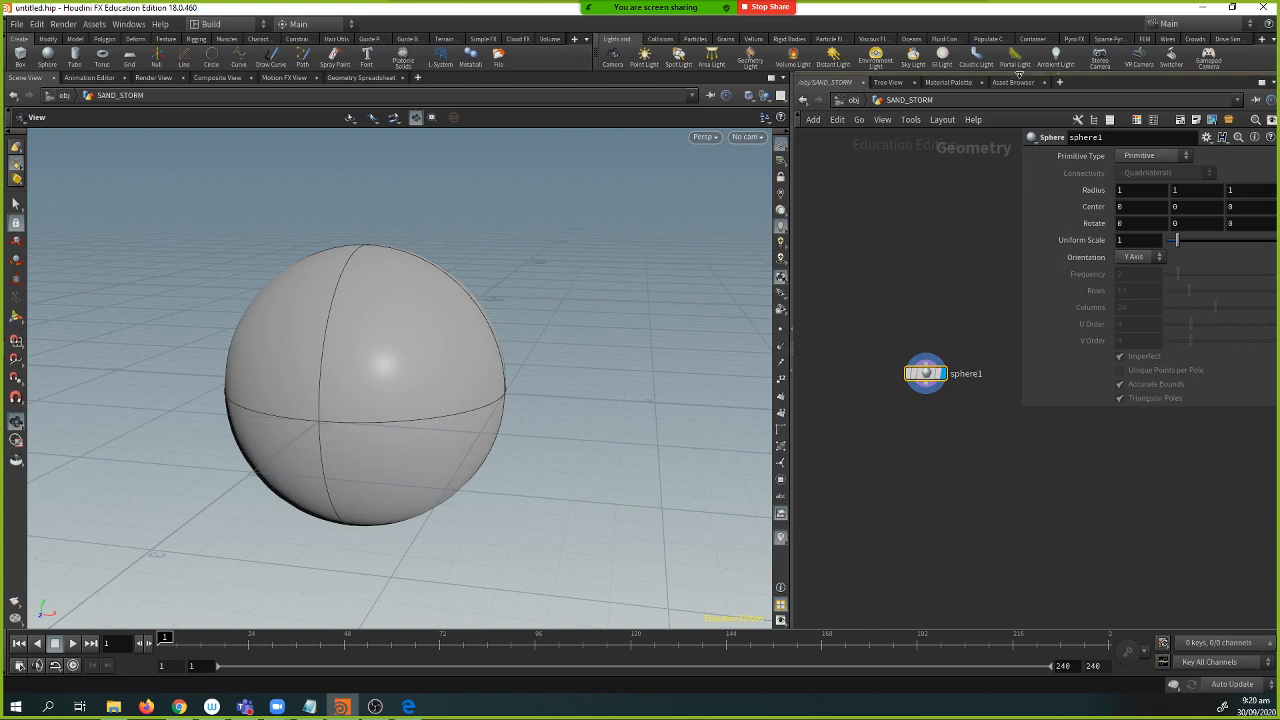
drag(1019, 74, 1016, 351)
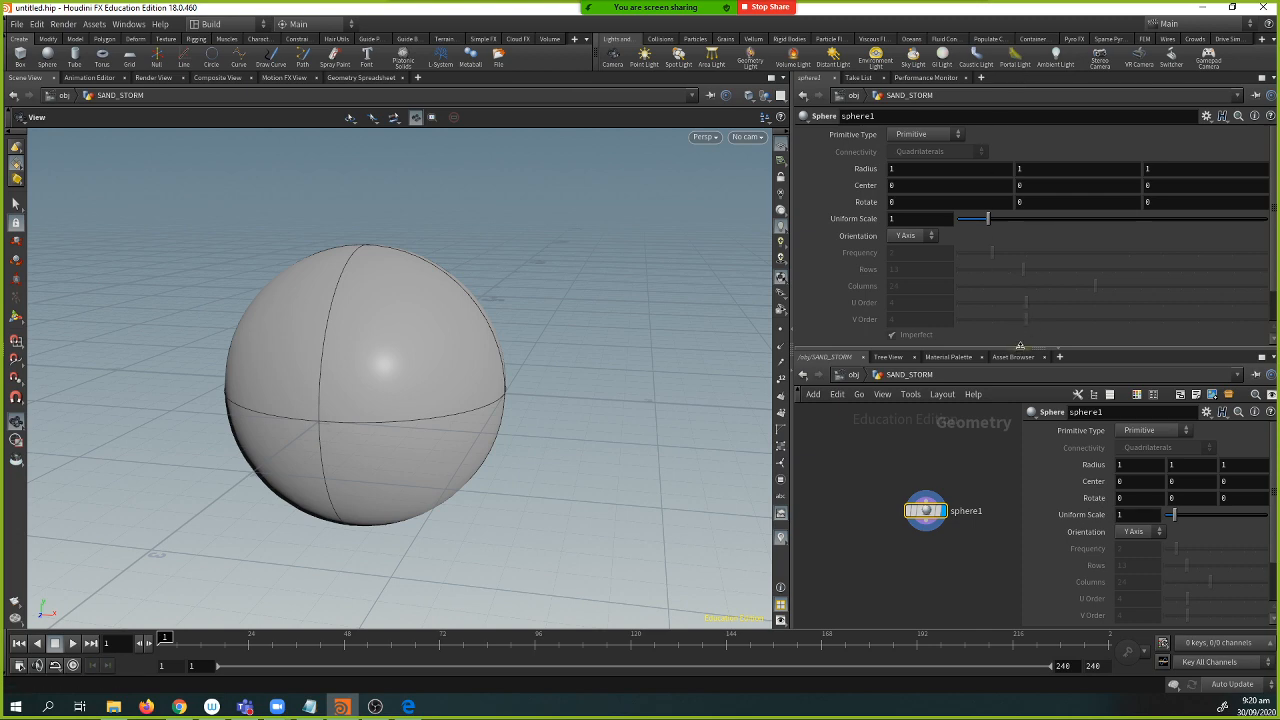
click(1019, 346)
key(p)
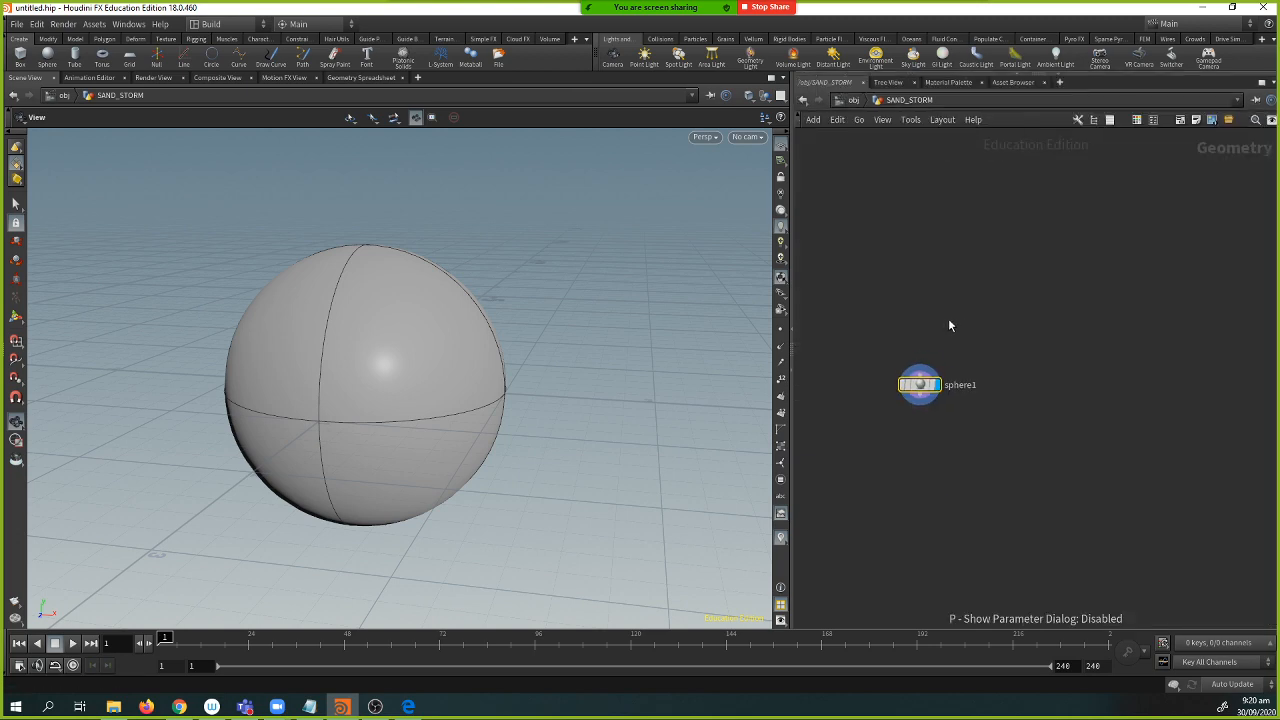
- Toggle the sphere's parameter overlay repeatedly and compare it with the separate parameter pane, hiding both at the end
key(p)
key(p)
key(p)
key(p)
key(p)
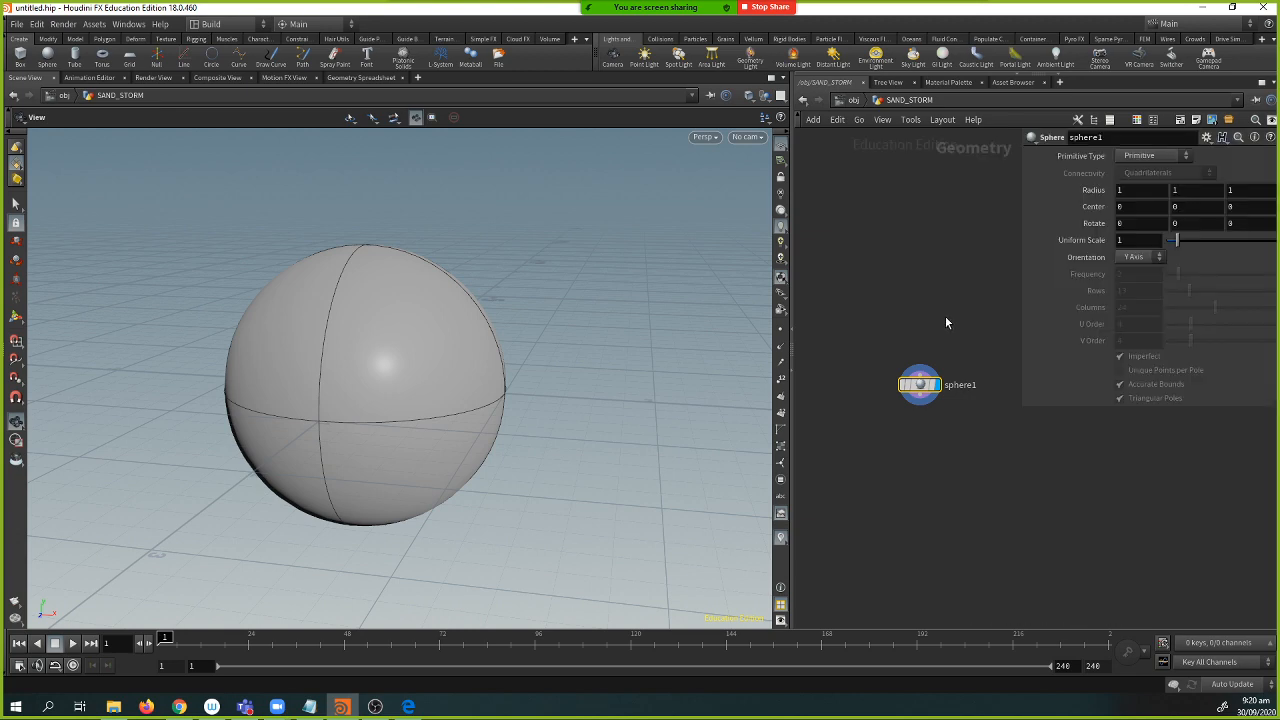
key(p)
key(p)
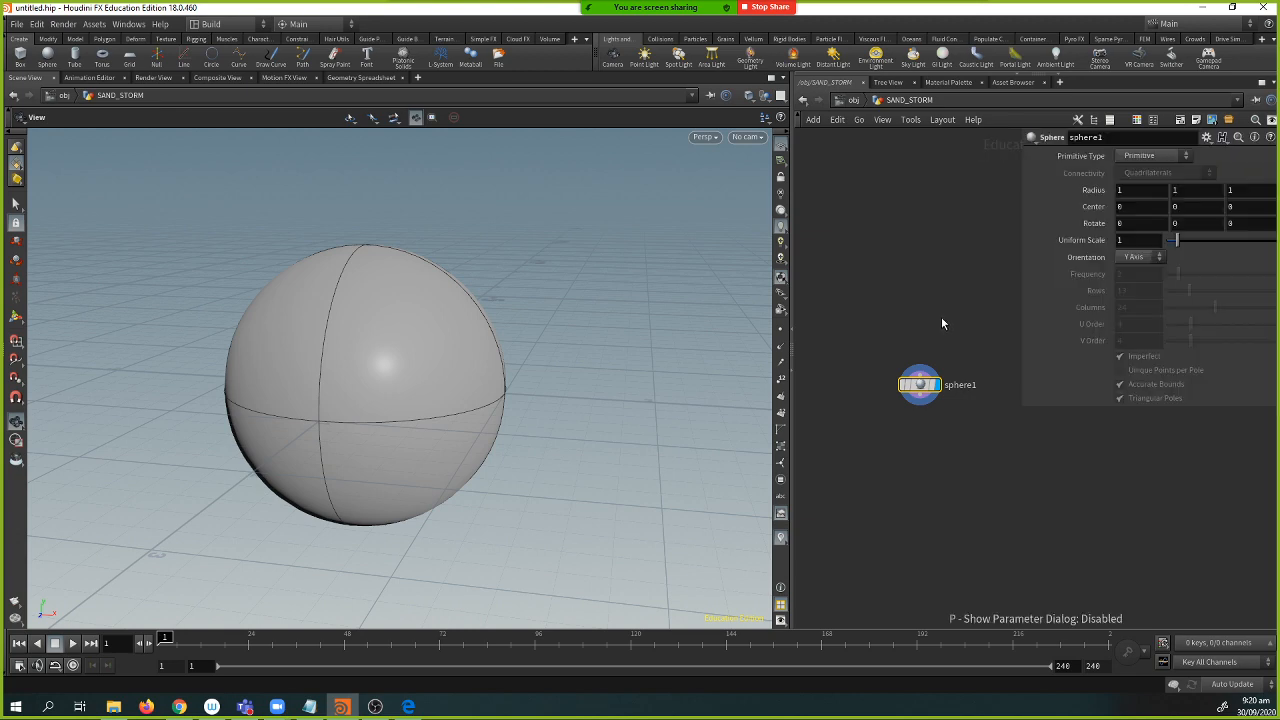
key(p)
key(p)
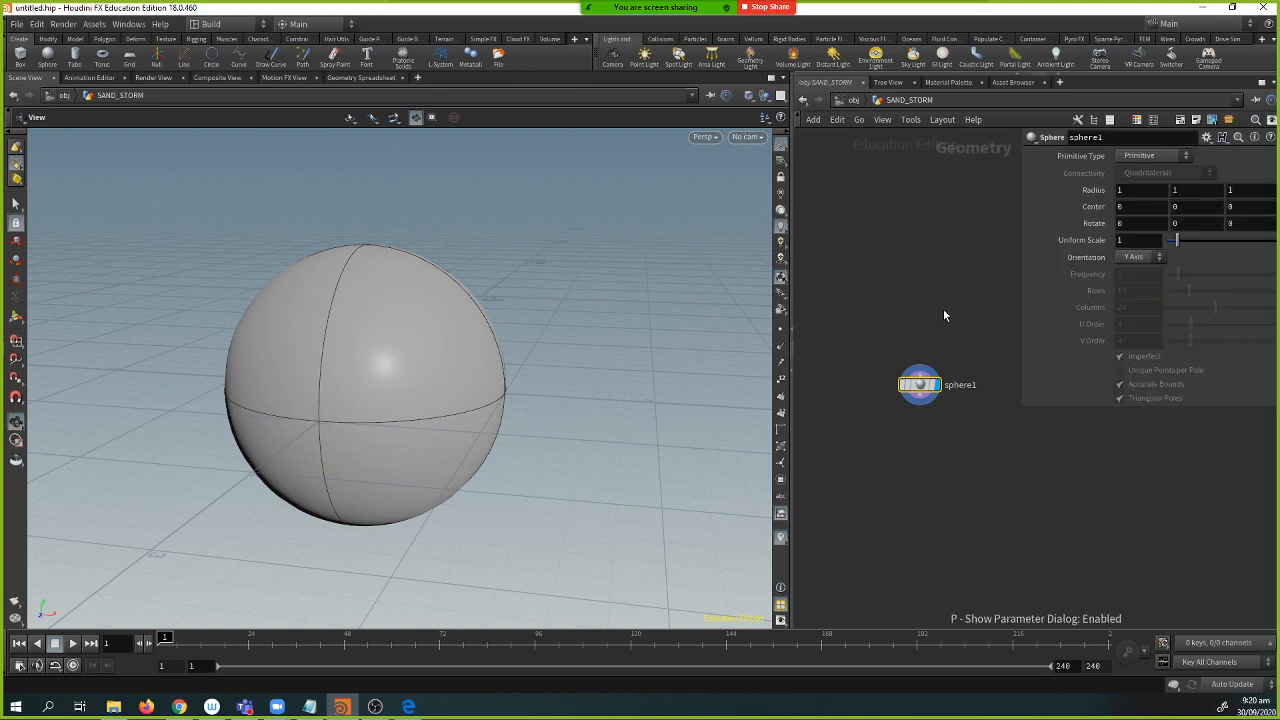
click(1018, 74)
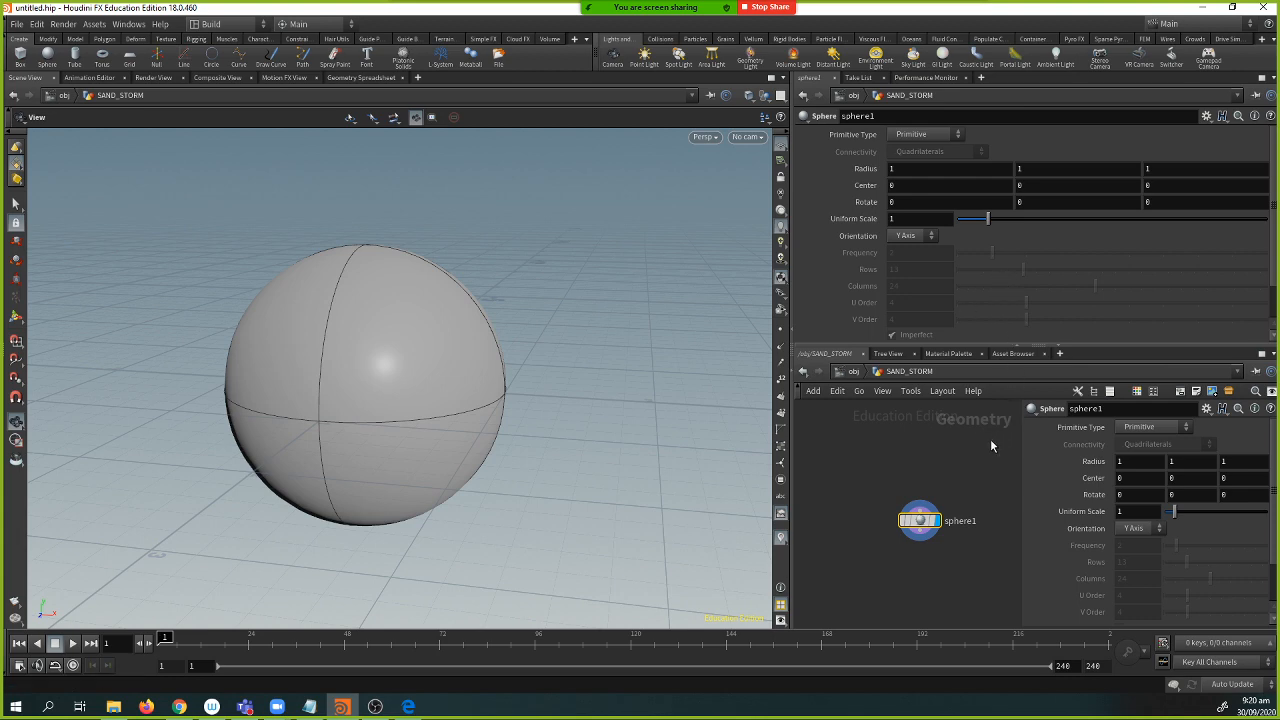
key(p)
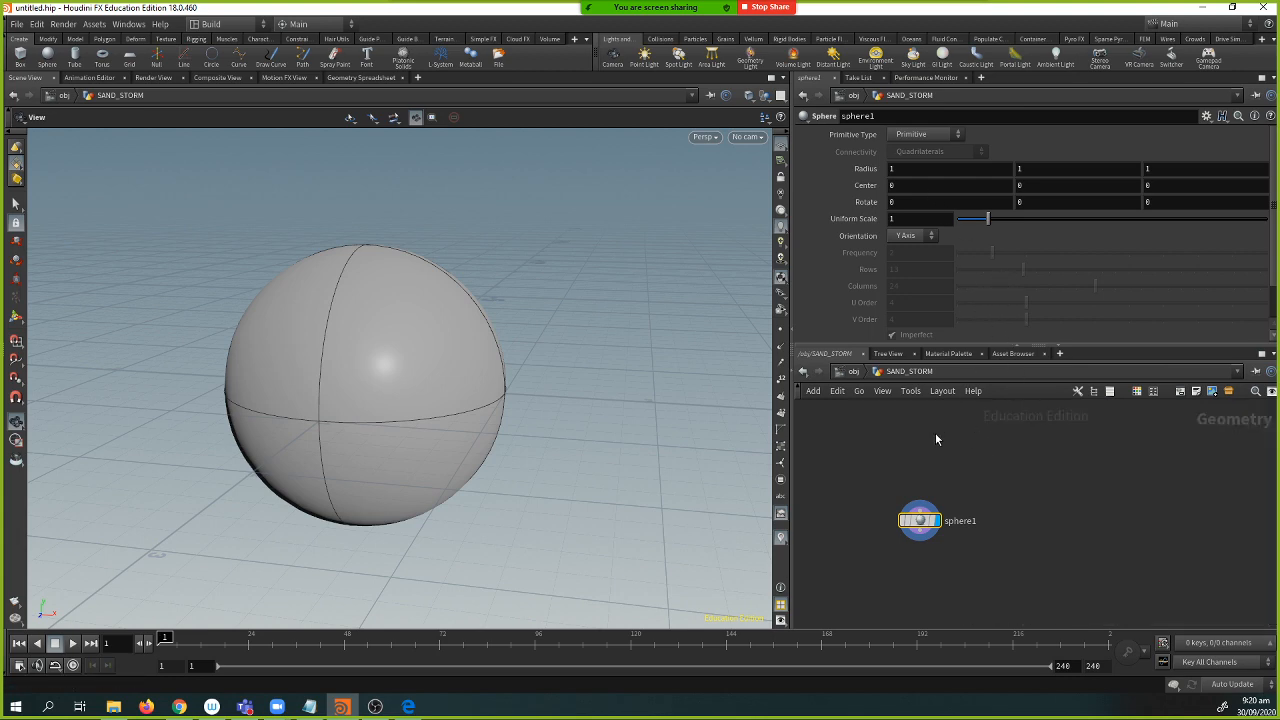
click(1016, 344)
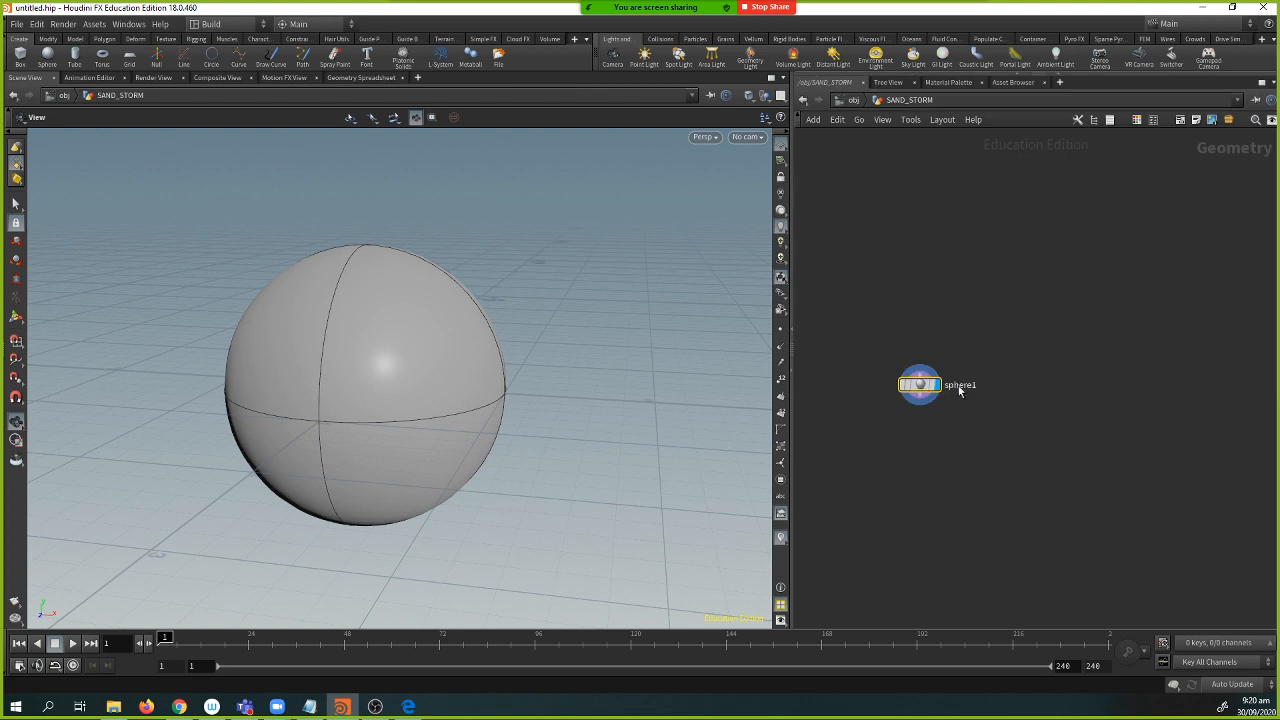
- Show the sphere's parameter overlay, change its primitive type to Polygon and inspect the faceted sphere in the viewport
key(p)
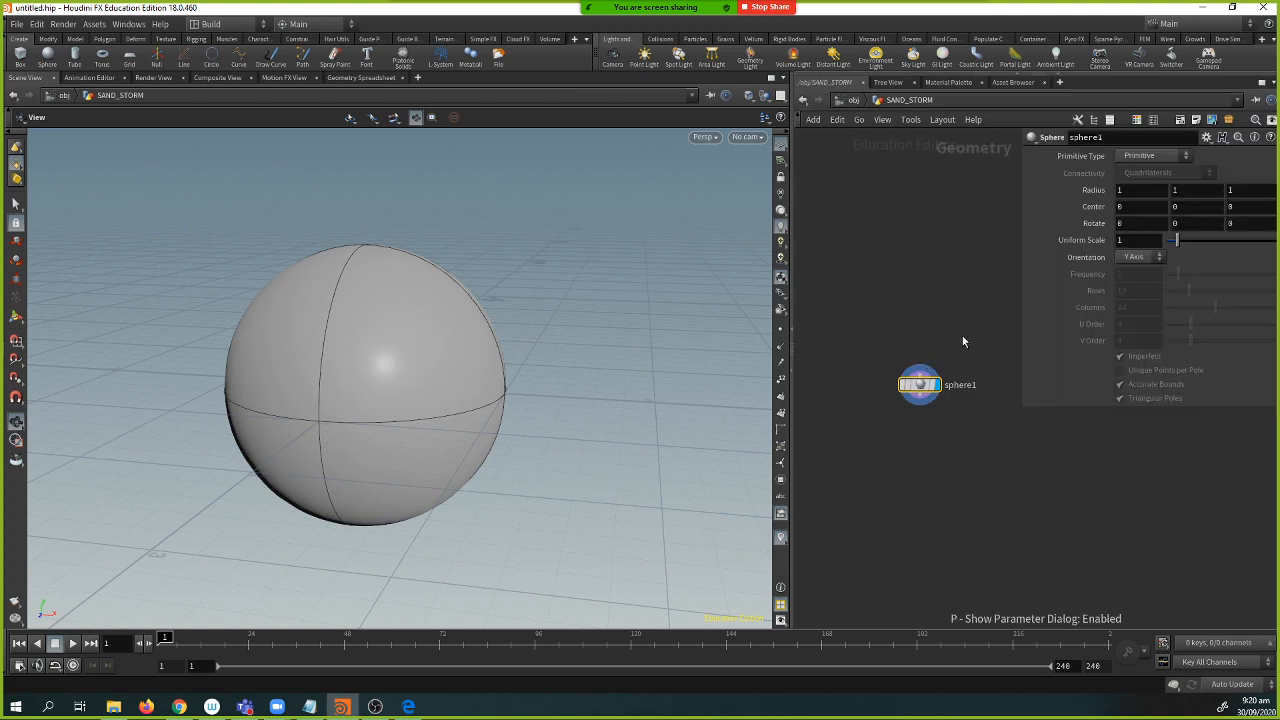
click(1163, 157)
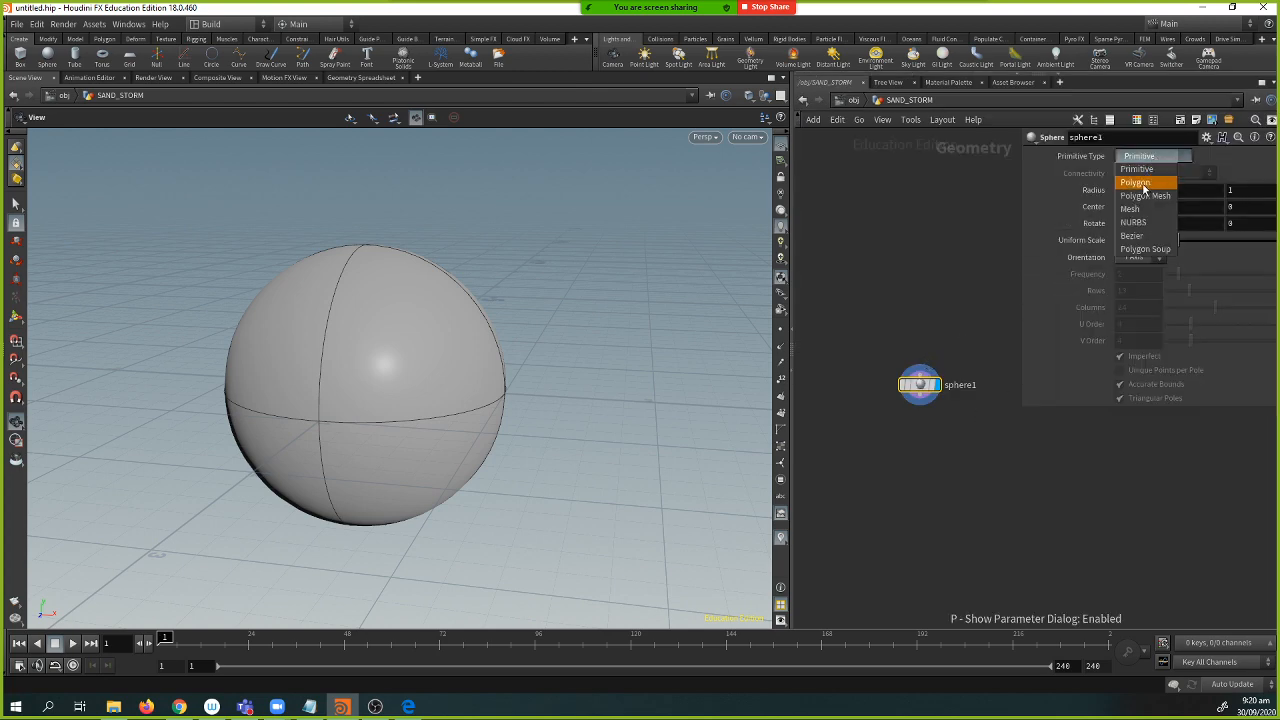
click(1150, 184)
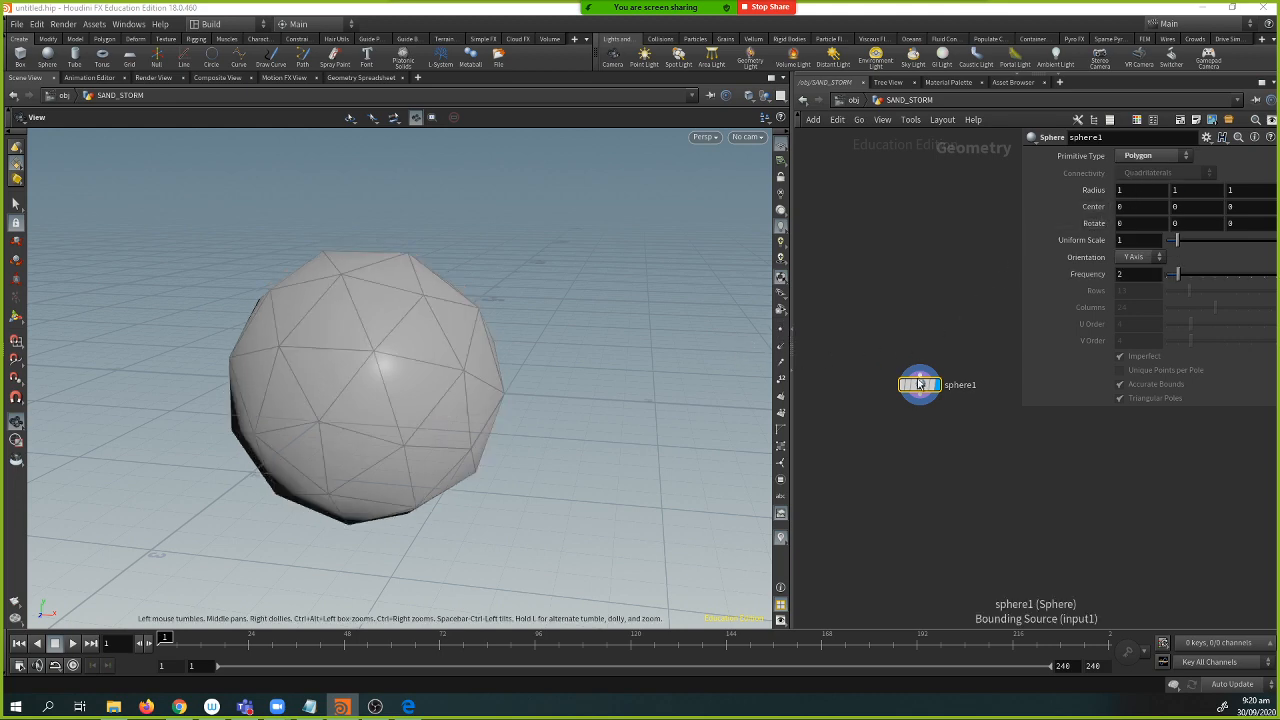
drag(920, 388, 919, 382)
key(Return)
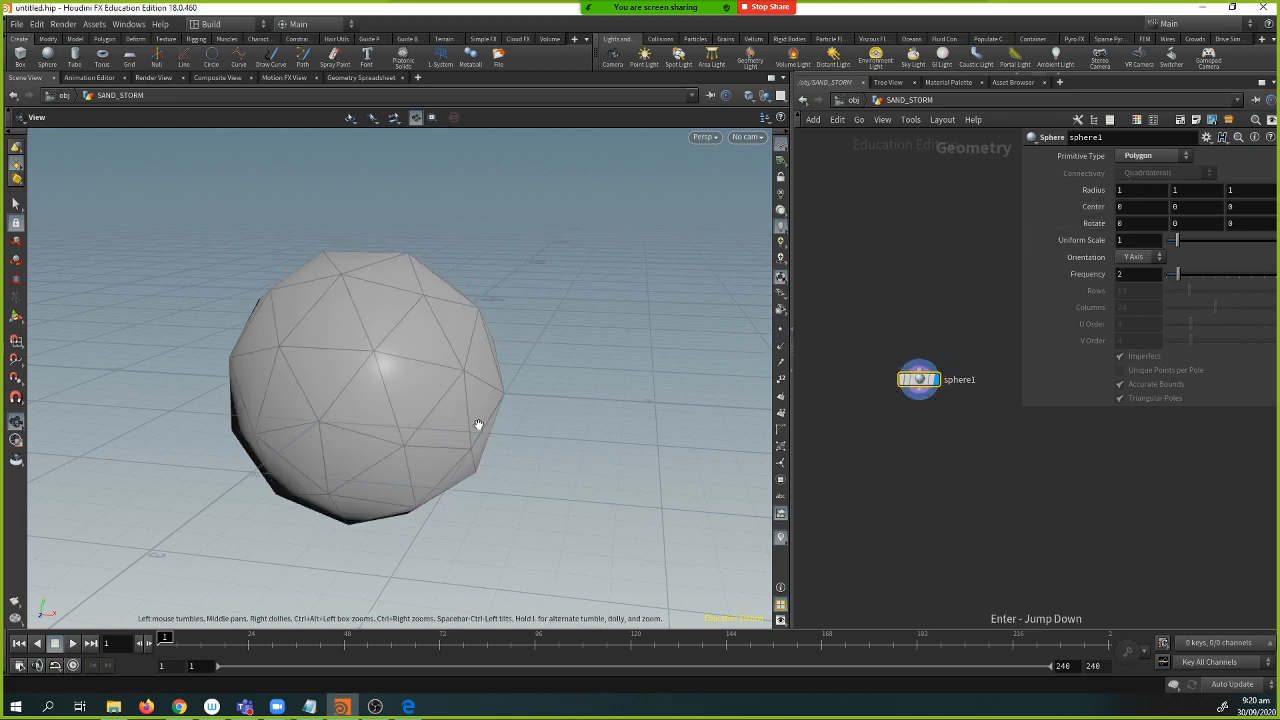
drag(483, 423, 597, 337)
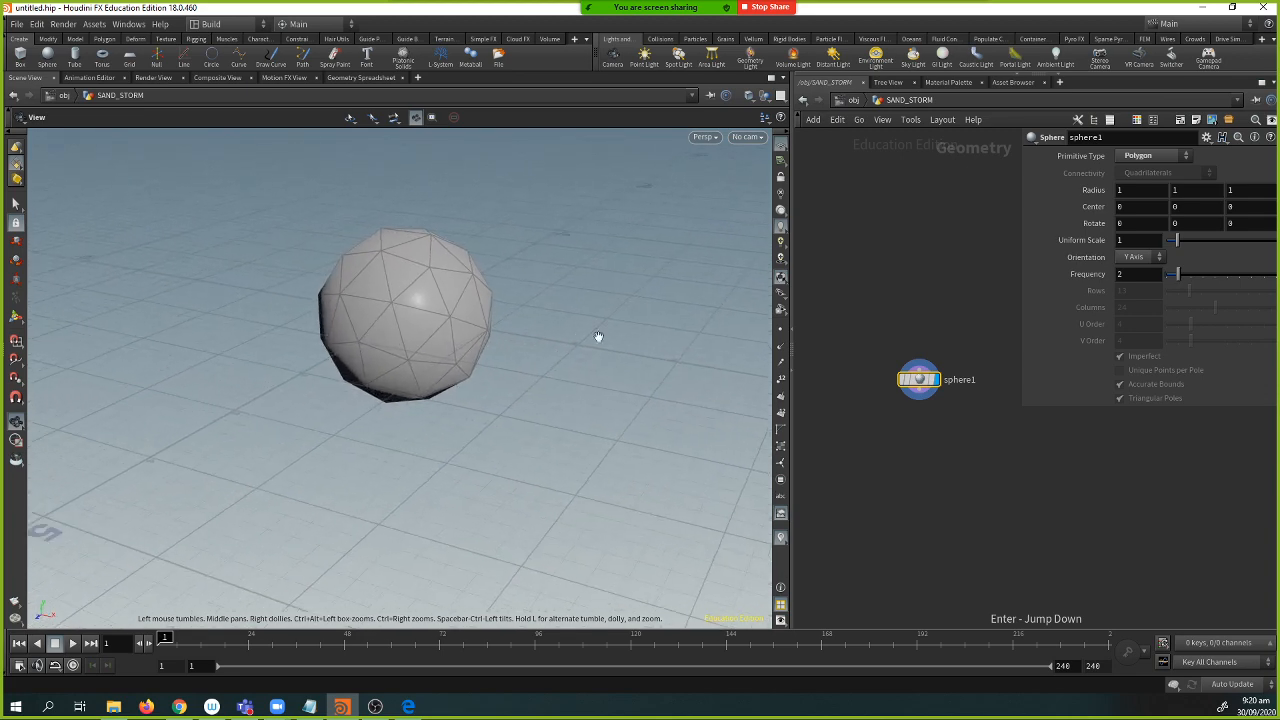
click(918, 399)
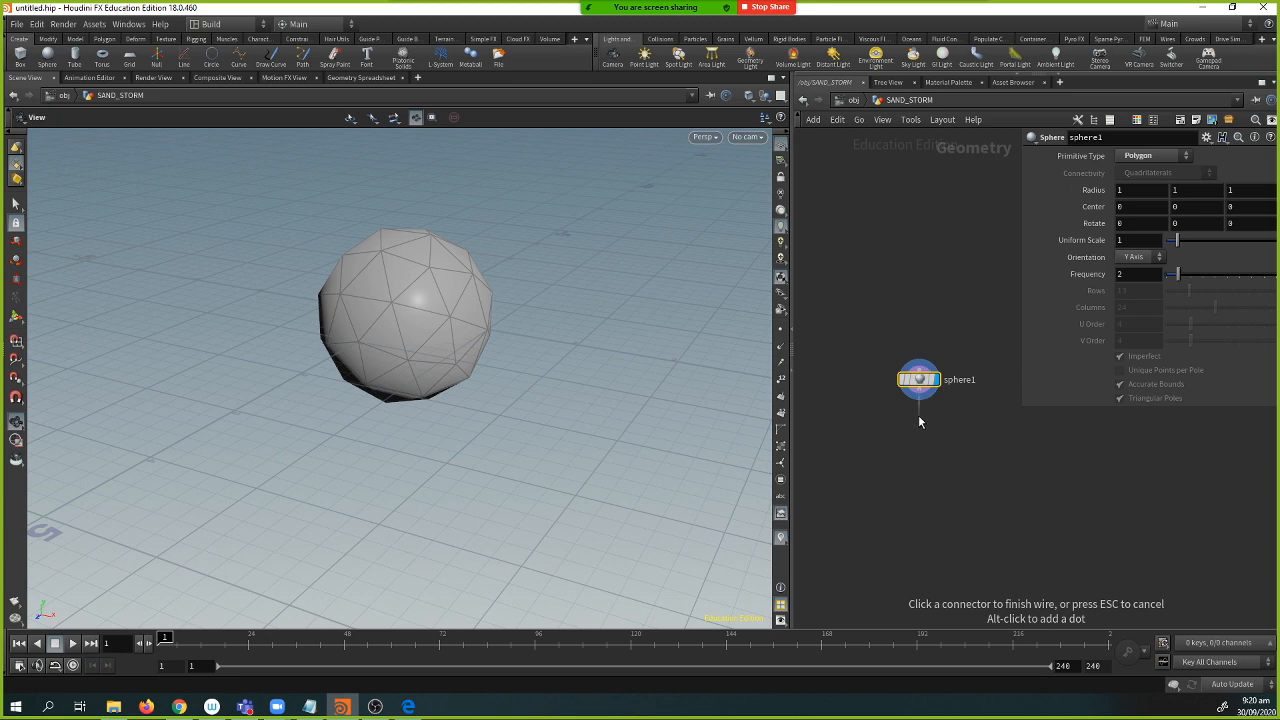
key(Escape)
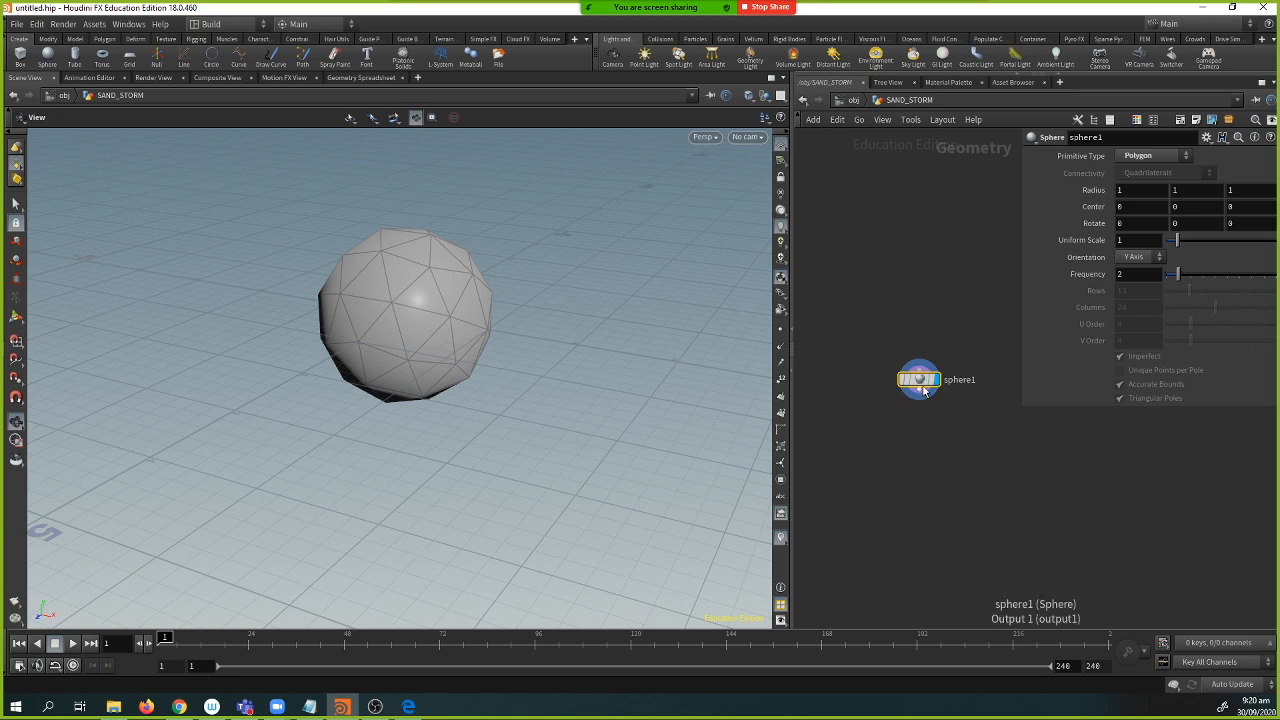
- Move the sphere node up in the network and add a Transform node wired to its output
drag(923, 390, 912, 325)
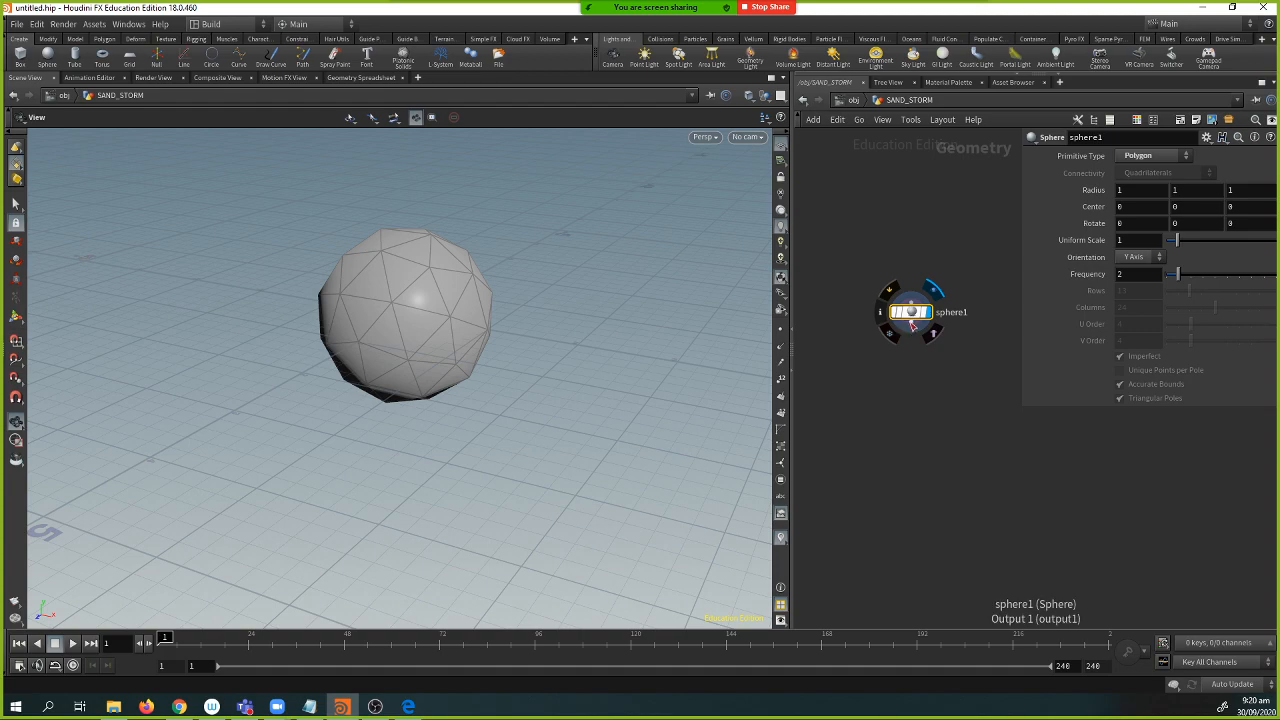
right_drag(594, 384, 277, 381)
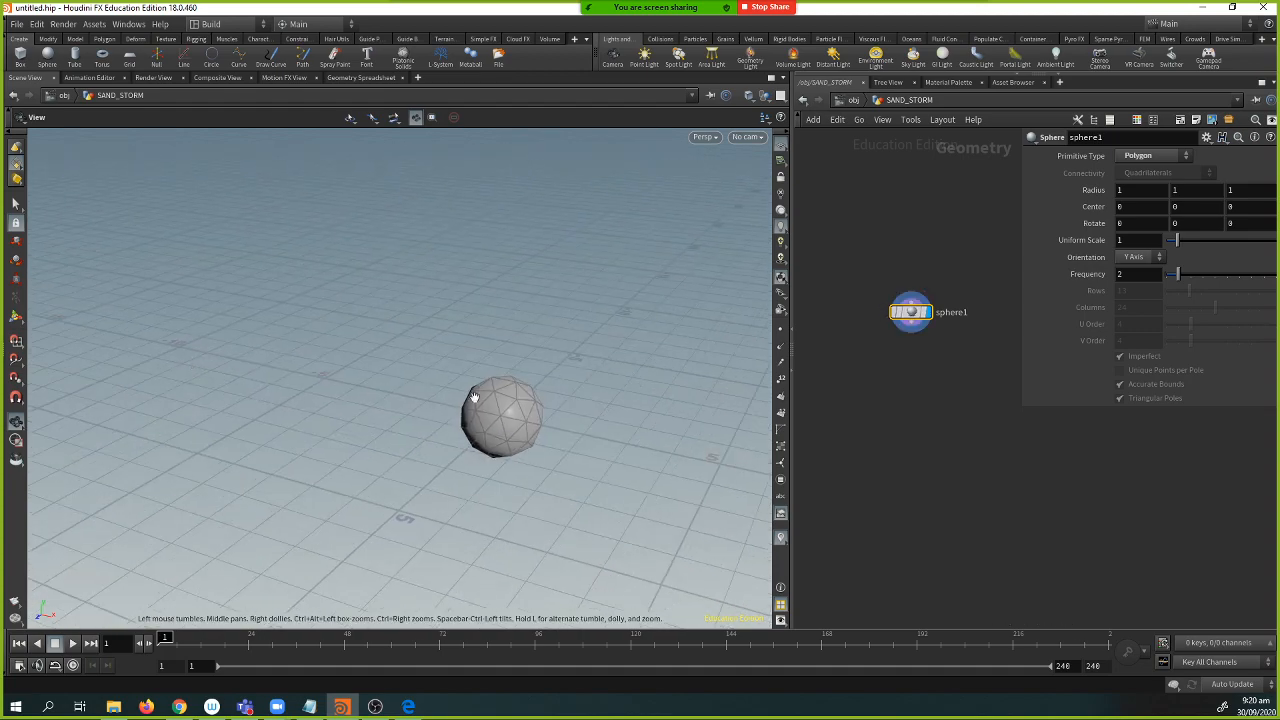
right_drag(474, 397, 560, 412)
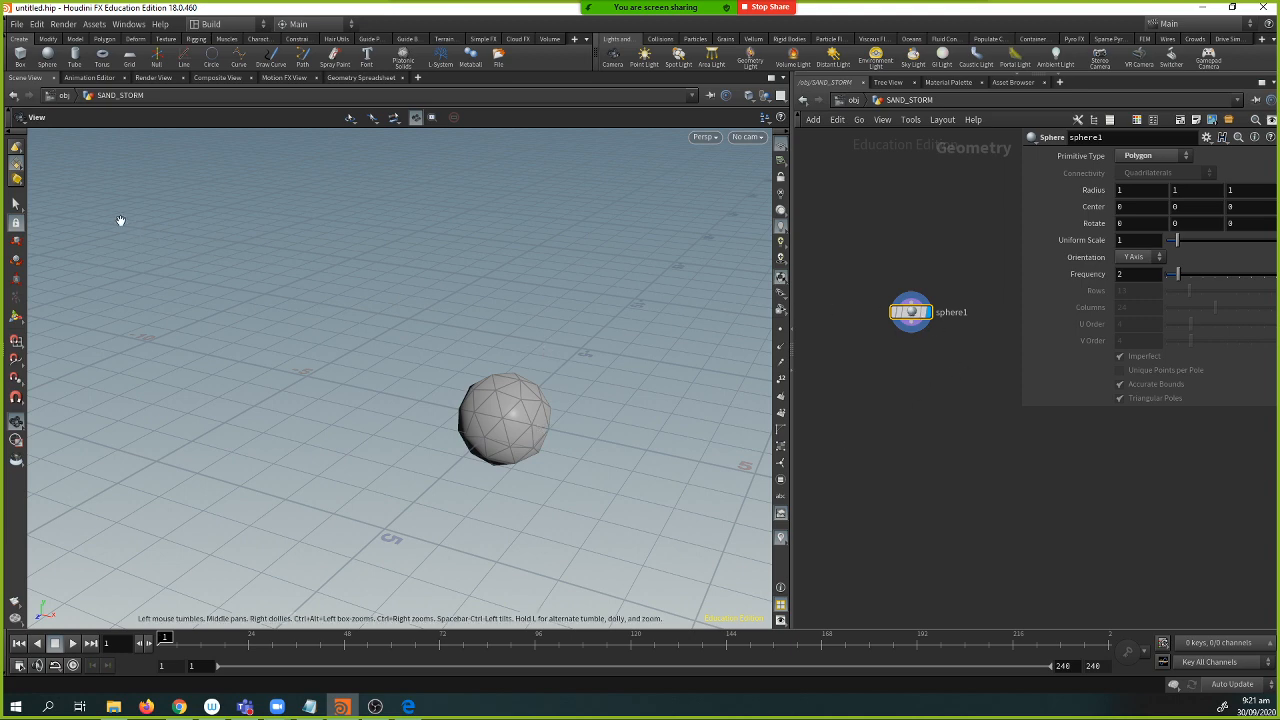
right_drag(200, 288, 18, 255)
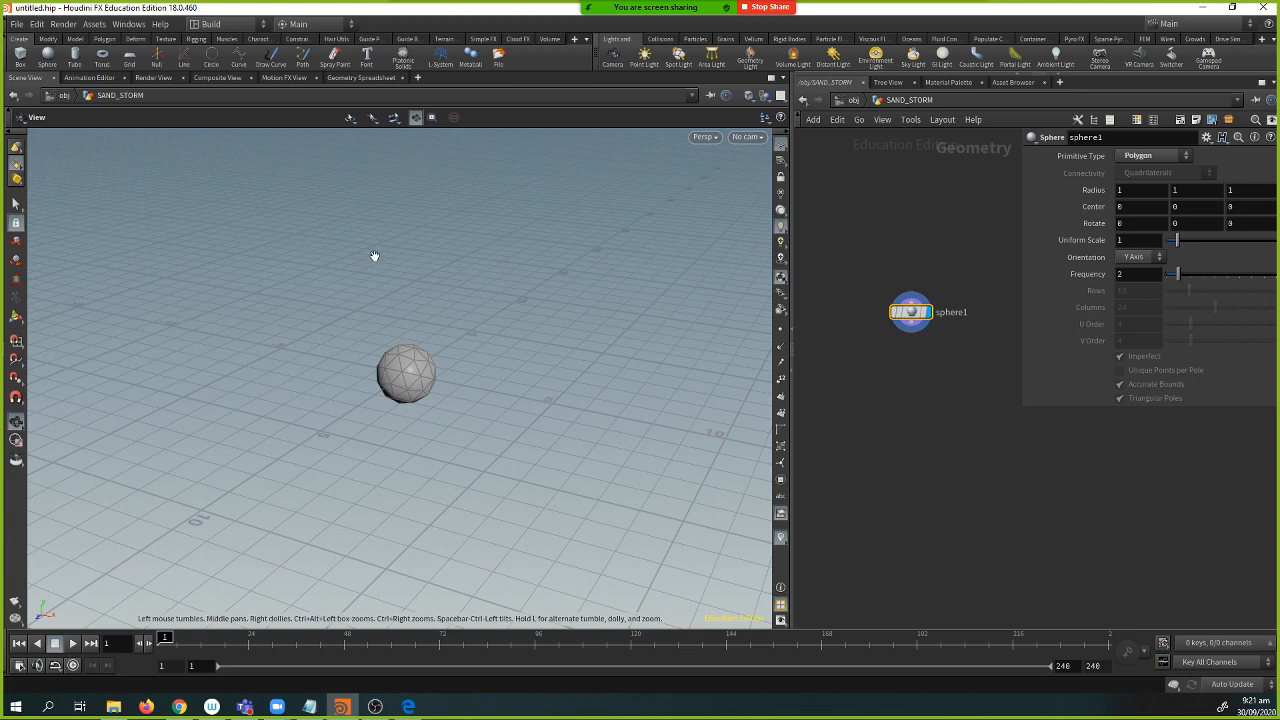
drag(374, 256, 386, 323)
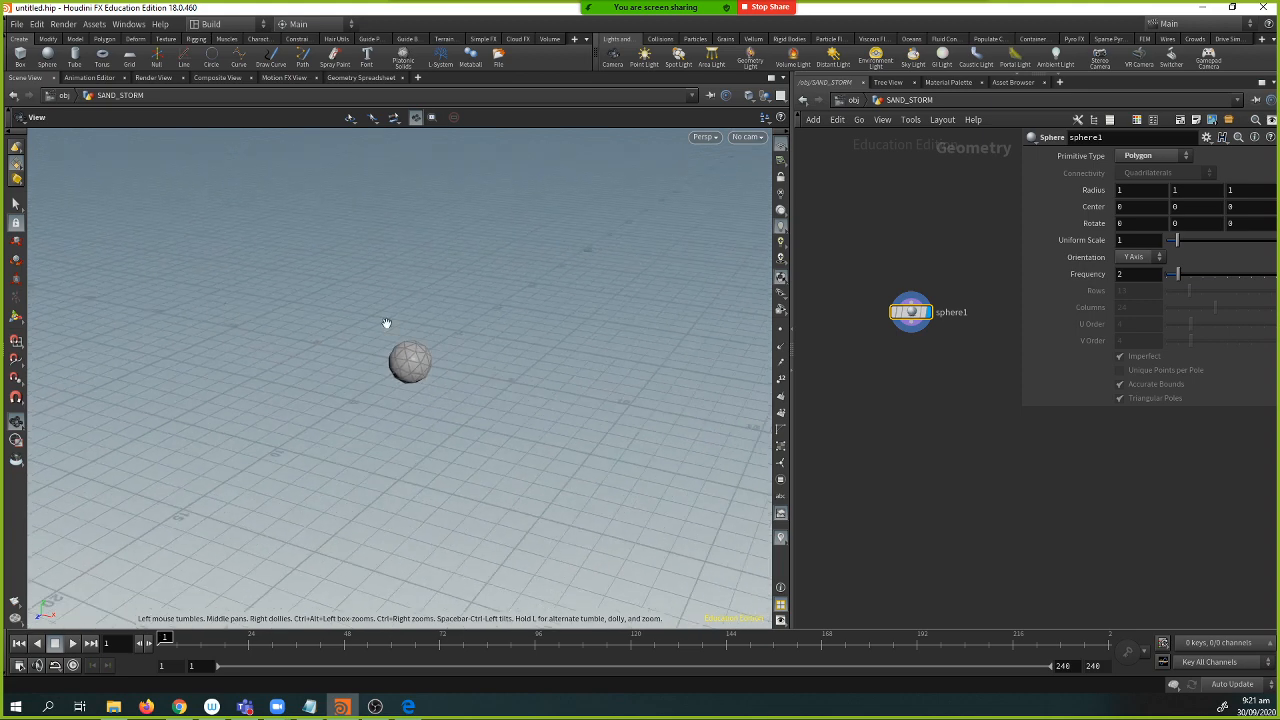
click(910, 330)
key(Tab)
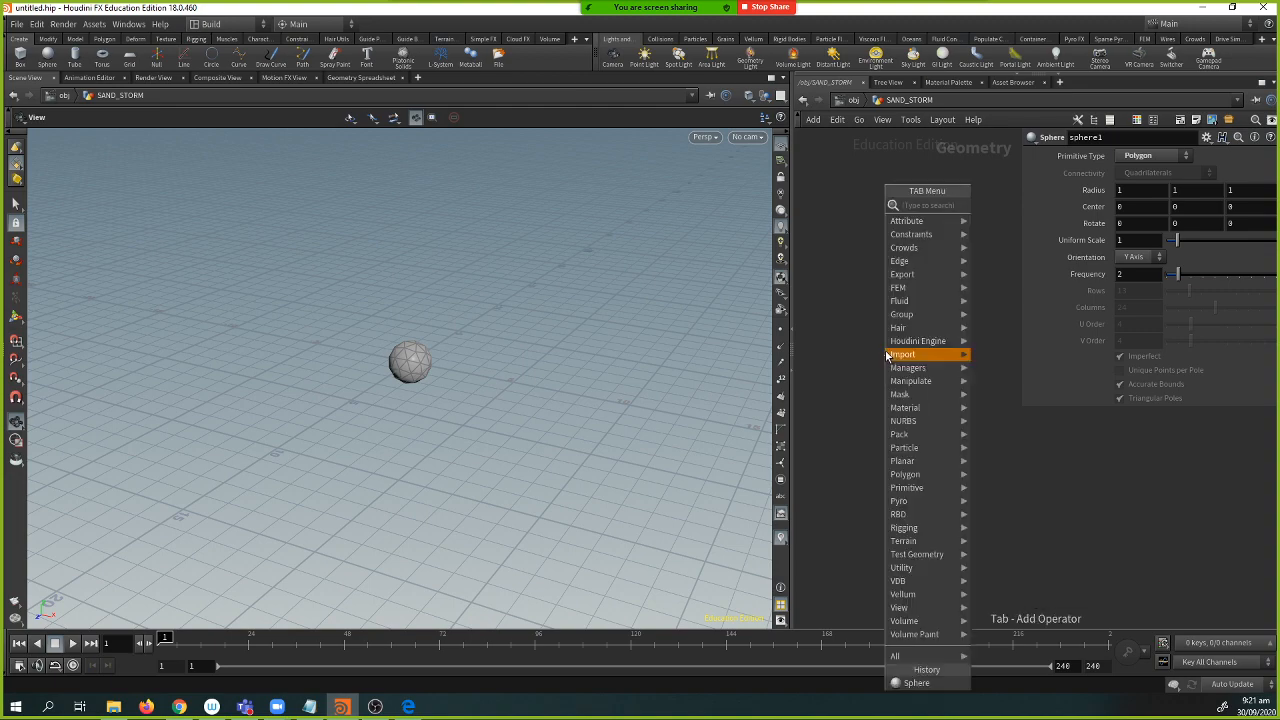
mouse_move(886, 356)
text(trans)
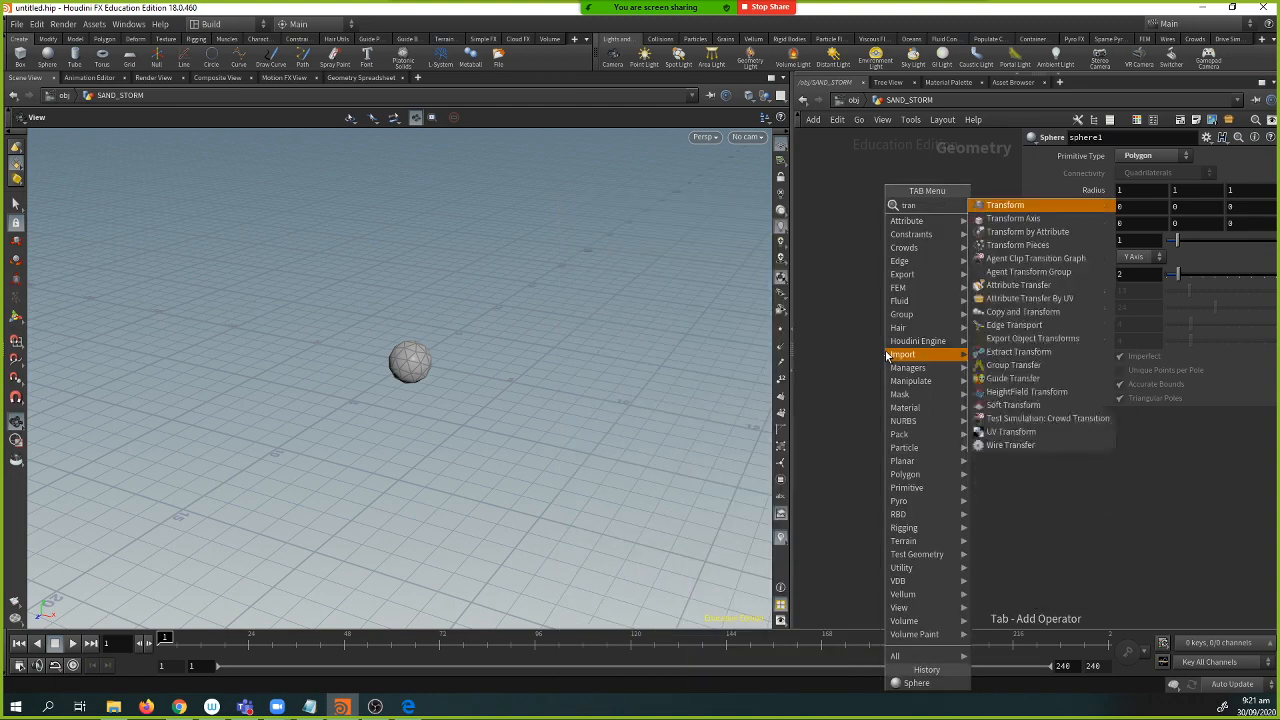
key(Return)
click(886, 356)
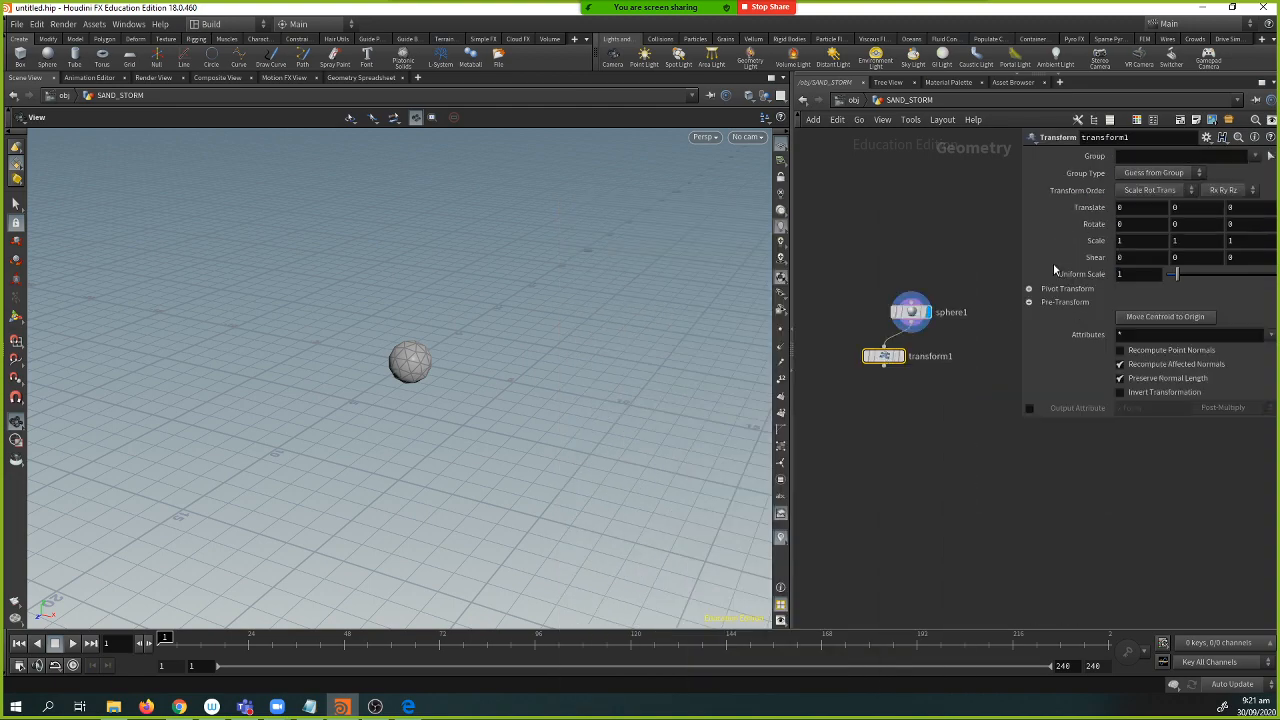
- Set the Transform node's Z scale to 10, make it the displayed node and align it below the sphere node
click(1140, 241)
key(Tab)
key(Tab)
text(10)
key(Return)
click(894, 359)
drag(894, 362, 912, 363)
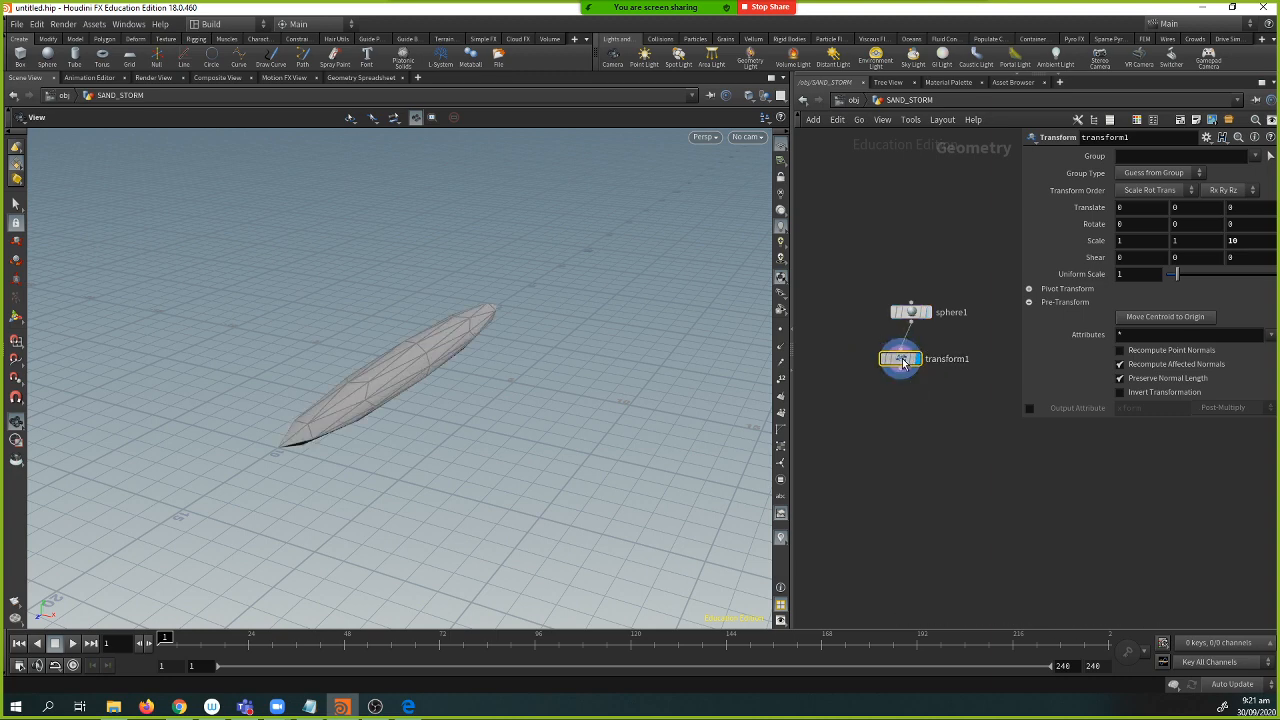
- Raise the stretched sphere to about 4 units on Y and set its Y scale to 5
drag(448, 360, 423, 236)
key(Return)
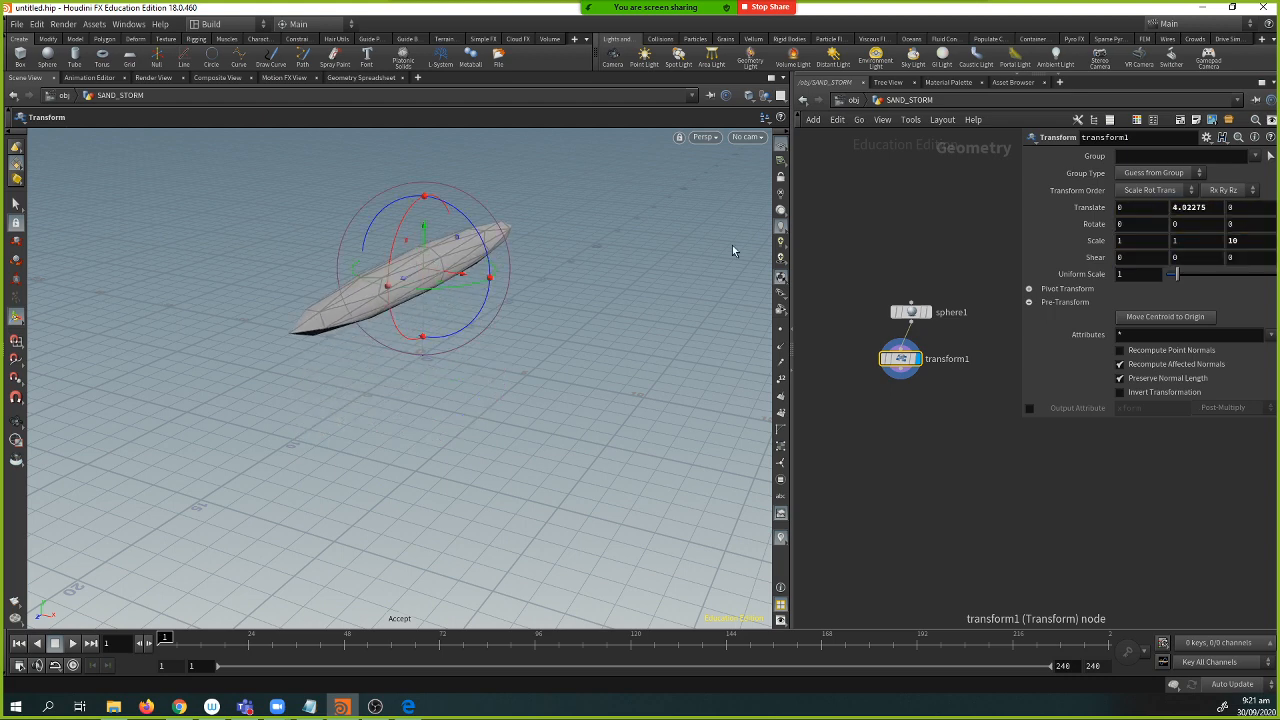
middle_drag(1186, 240, 1277, 231)
drag(1193, 245, 1134, 243)
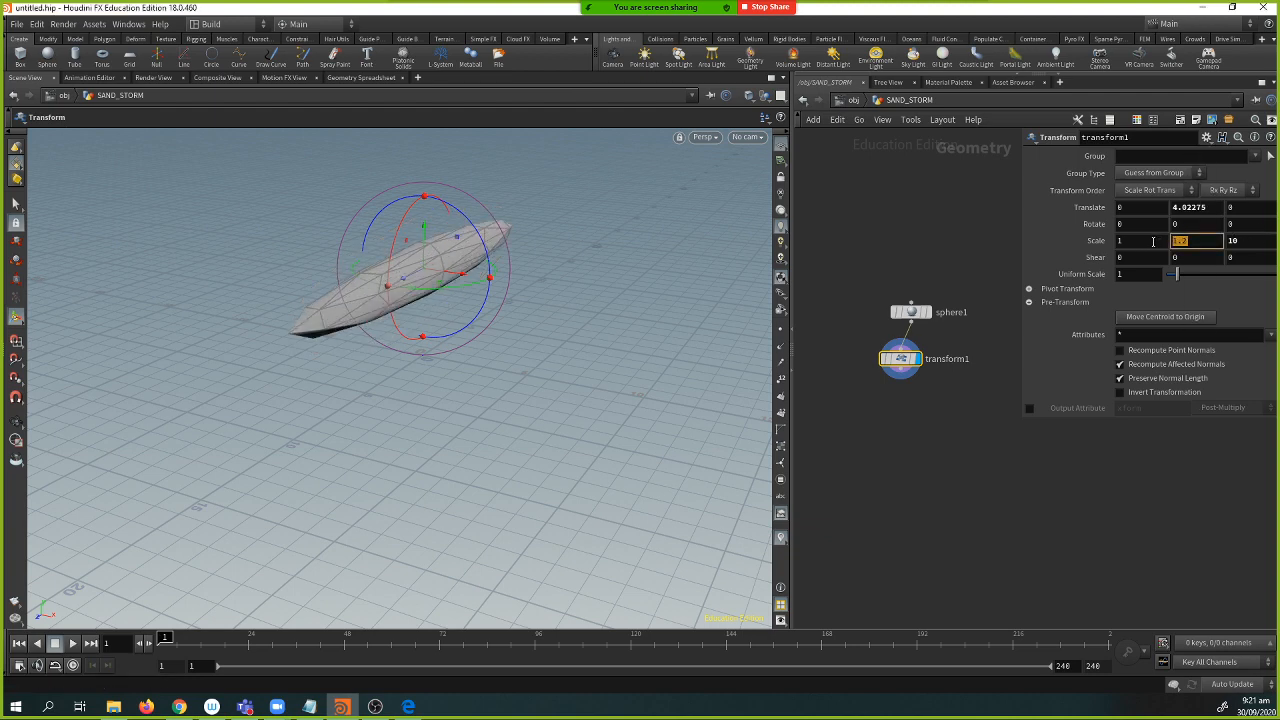
text(5)
key(Return)
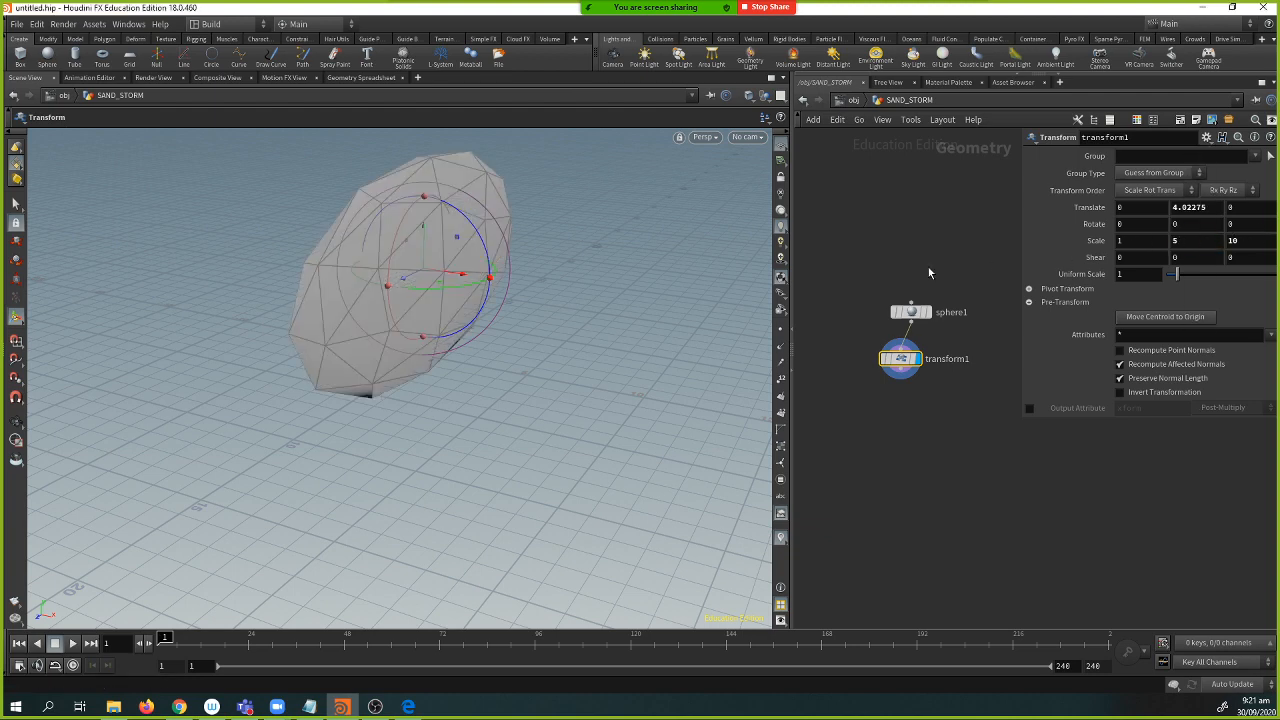
- Move the flattened sphere to about X -12.3, Y 8.2 and tilt it about -14.6 degrees around Z
key(Escape)
drag(524, 313, 409, 205)
key(Return)
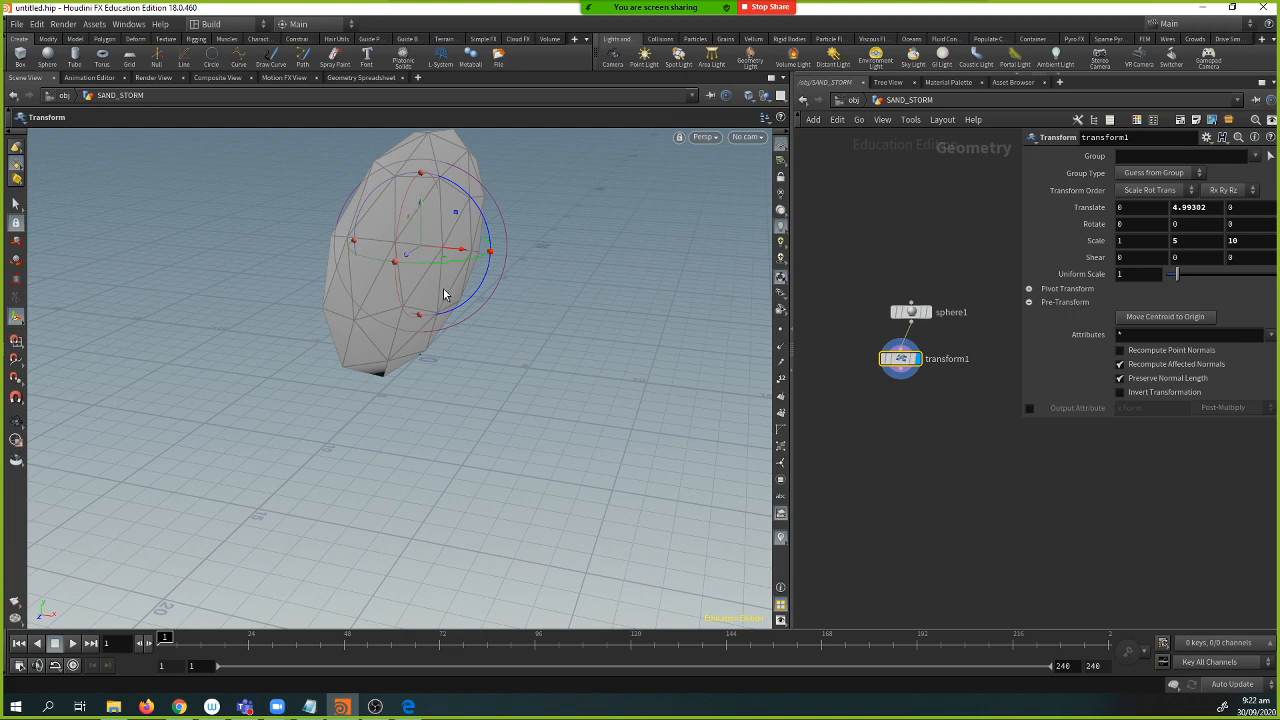
key(Escape)
drag(445, 293, 328, 410)
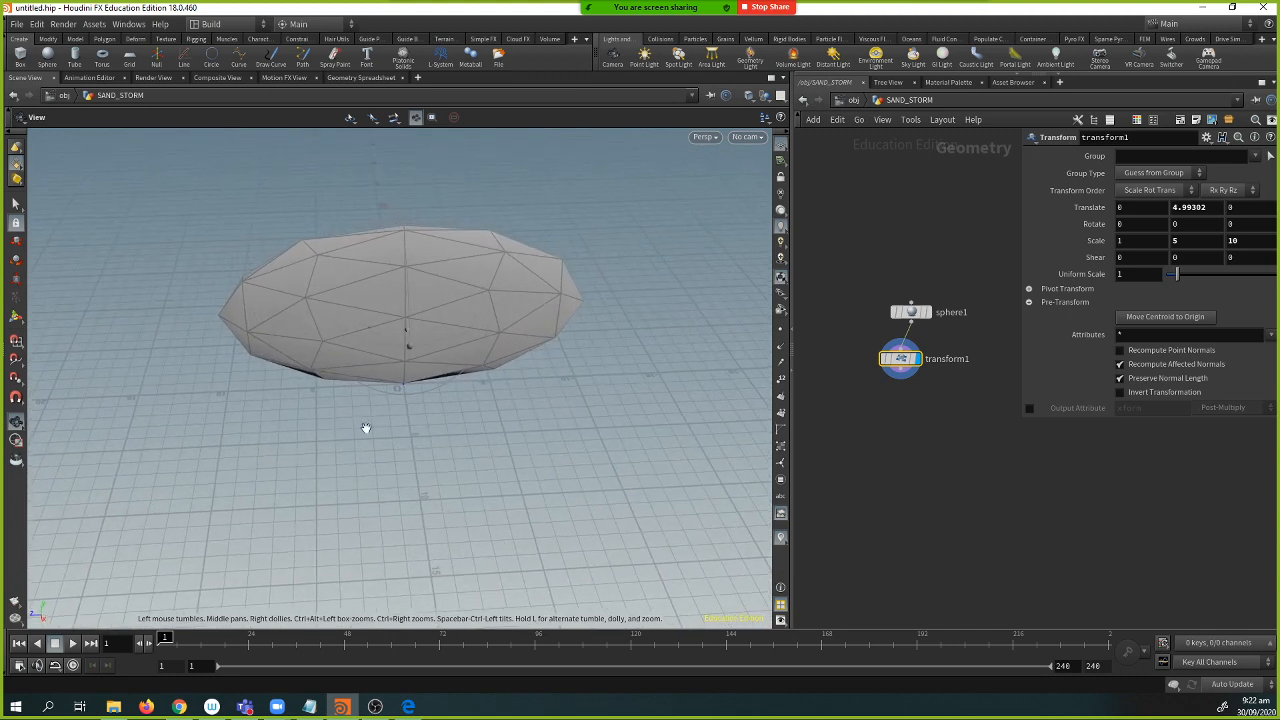
key(Return)
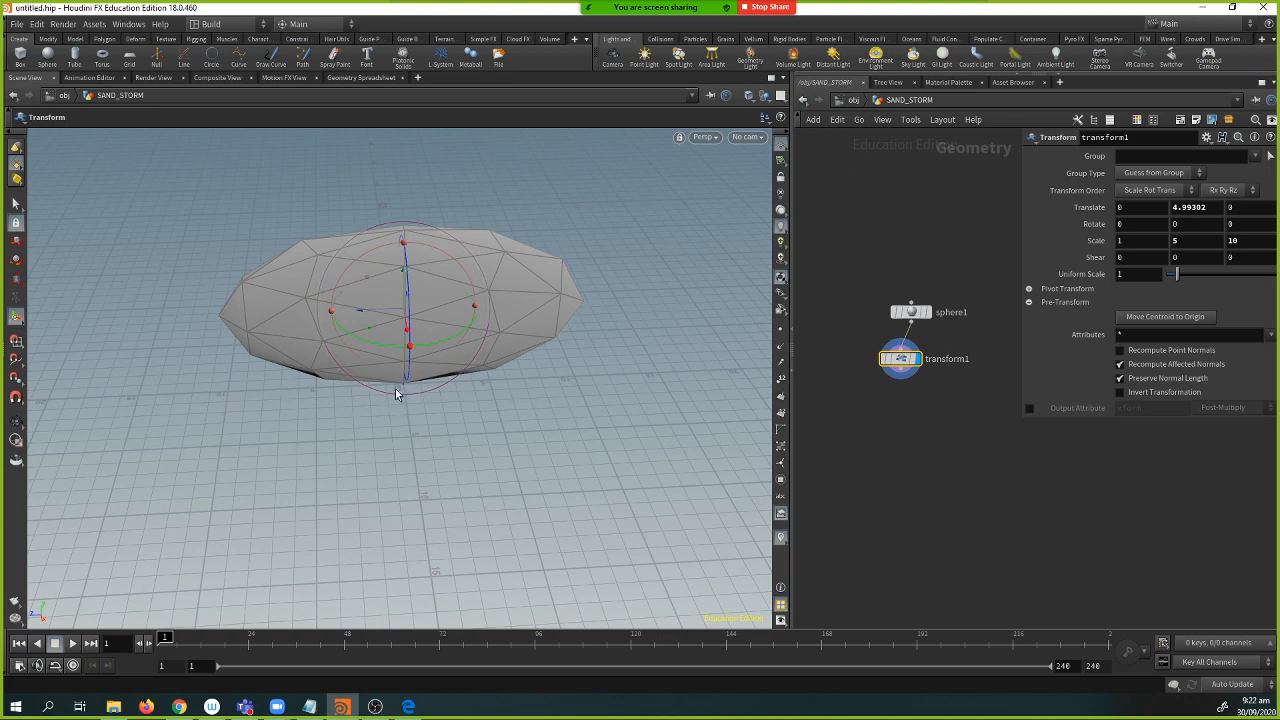
alt+drag(455, 388, 312, 311)
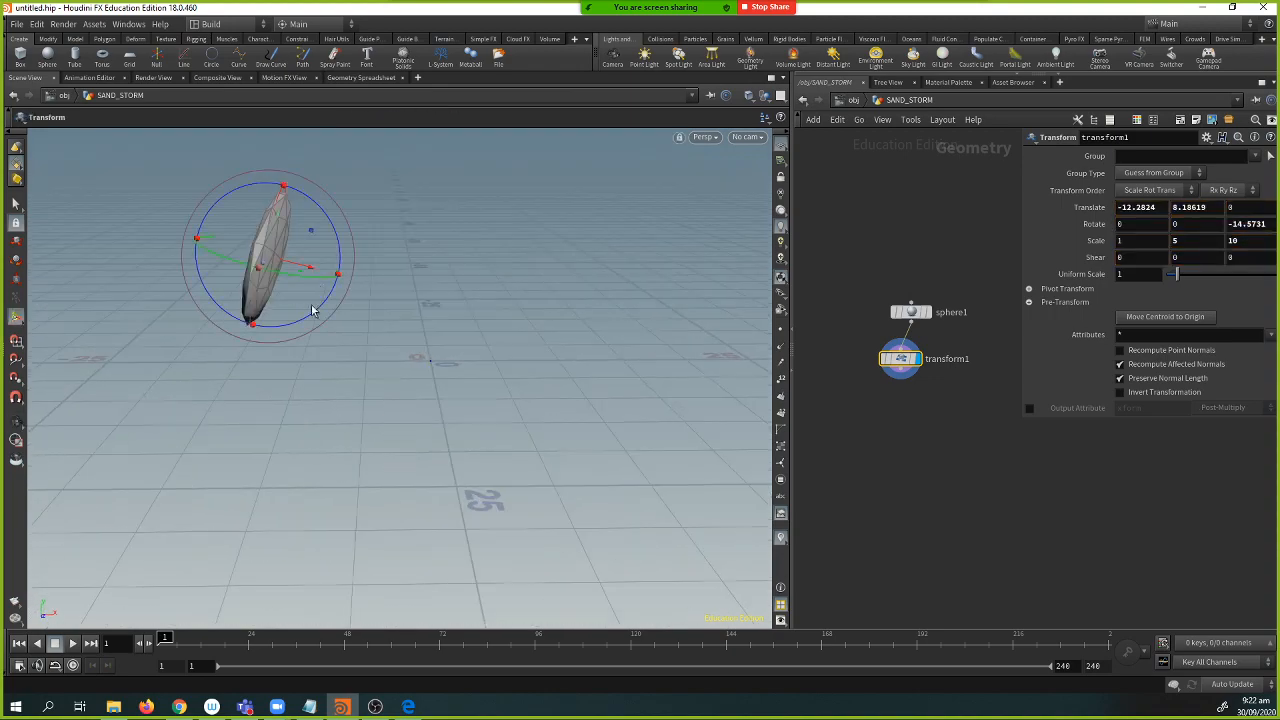
alt+drag(620, 363, 428, 340)
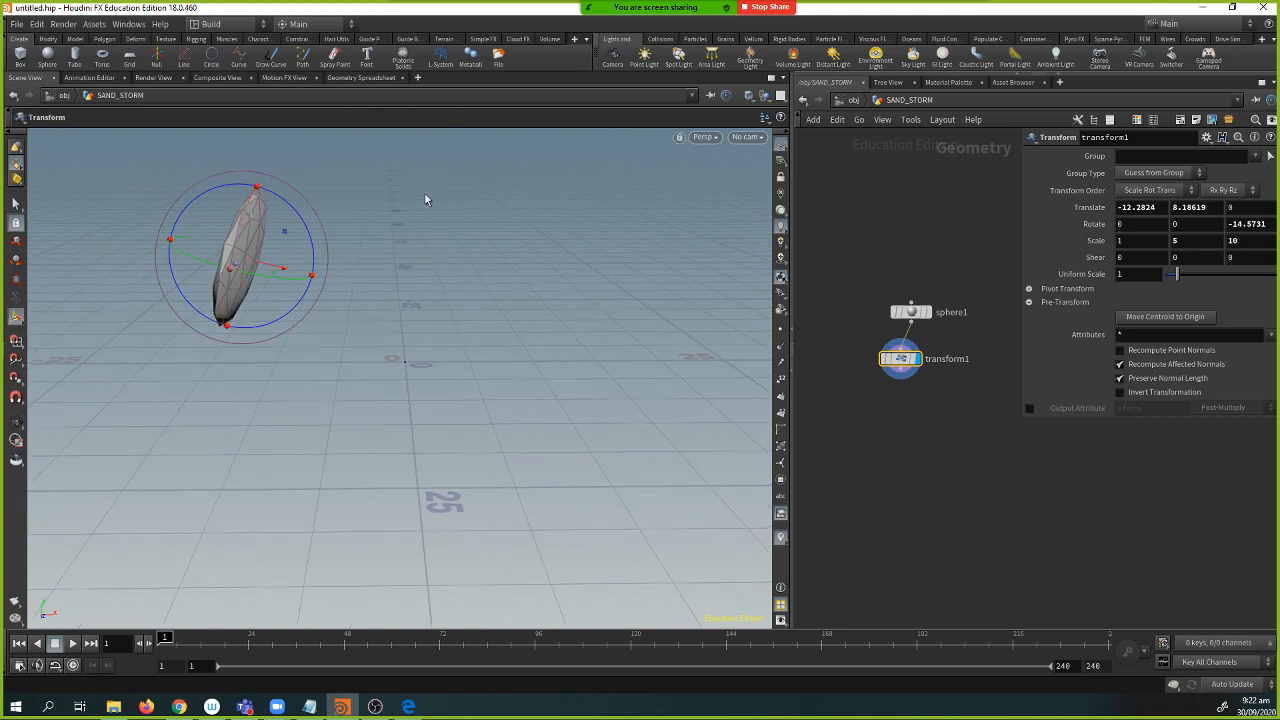
- Create a camera from the current viewport view and lock it to the view
click(615, 60)
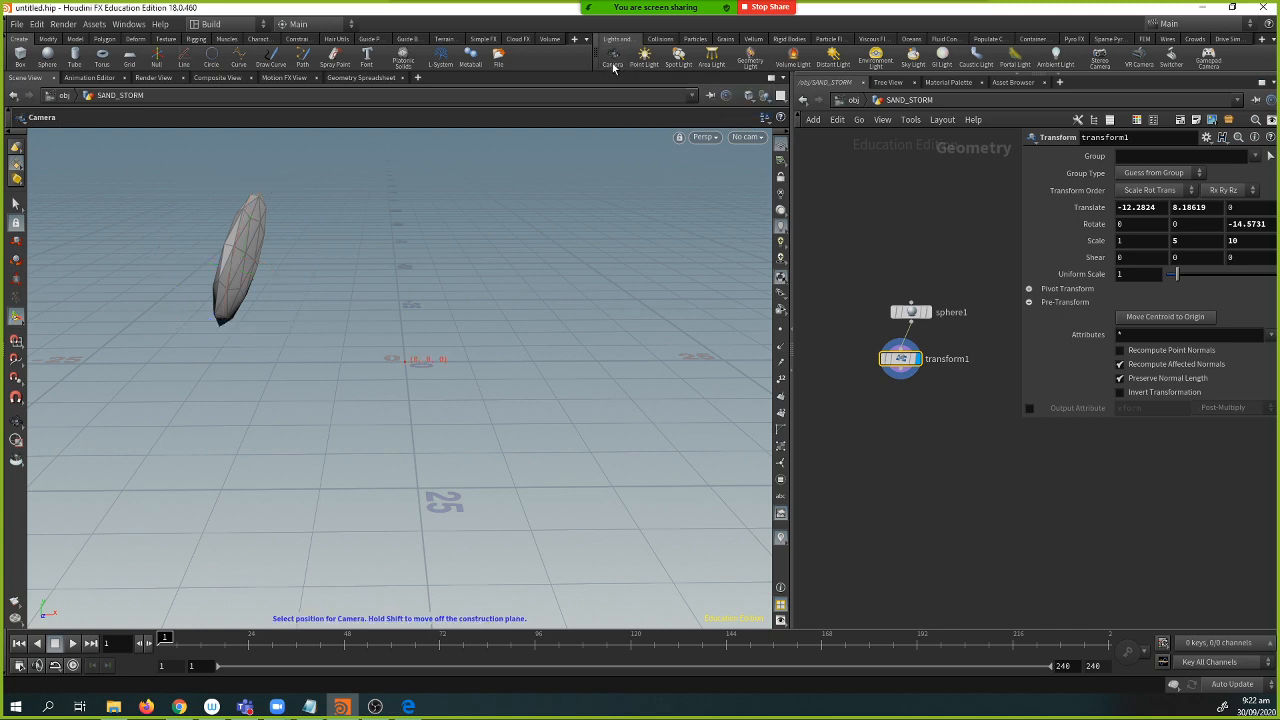
key(Escape)
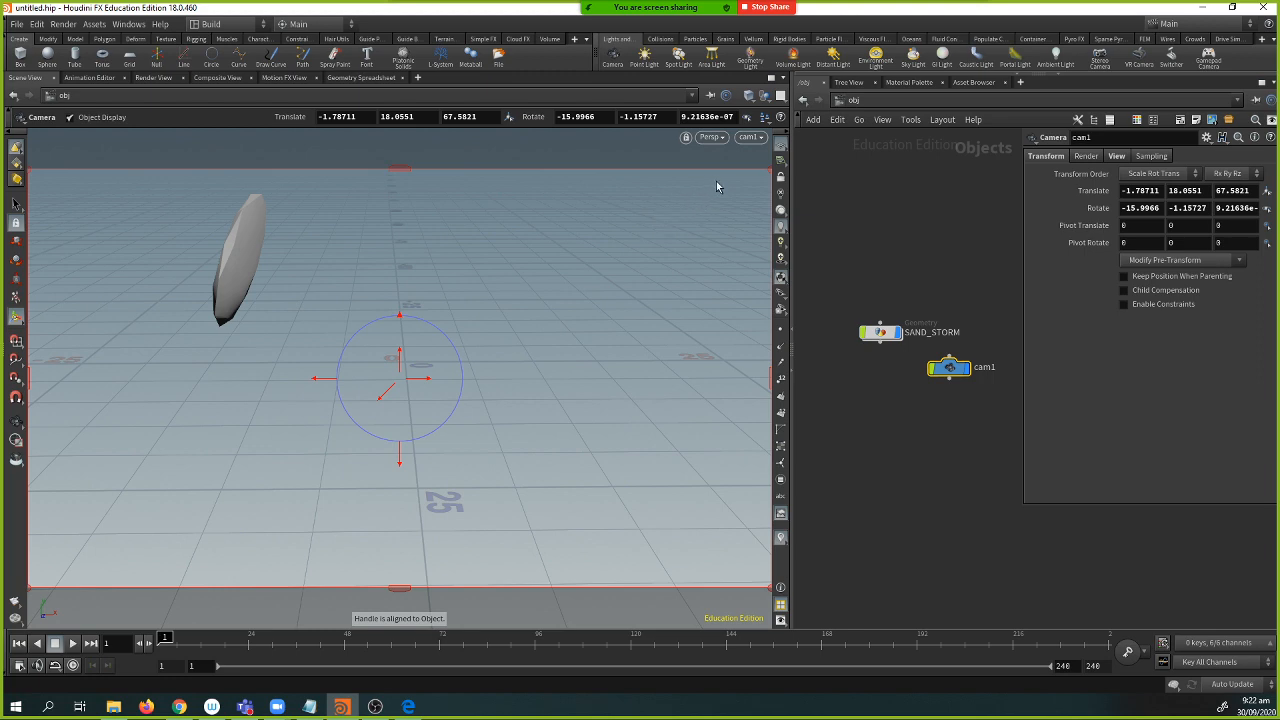
click(781, 180)
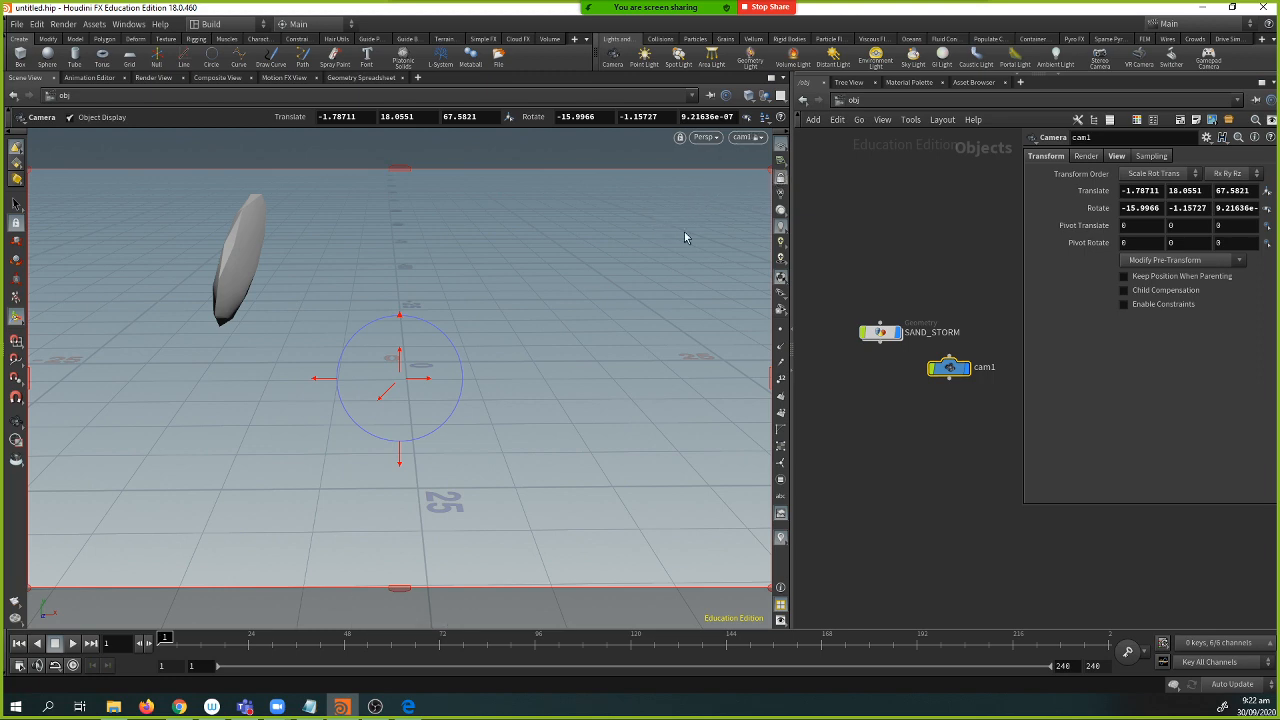
- Reframe the camera to a low, near-ground view at about X 6.4, Y 3.9, Z 46.9, and unlock it from the view
alt+right_drag(435, 369, 462, 365)
middle_drag(462, 365, 340, 387)
drag(340, 387, 309, 400)
drag(118, 318, 115, 315)
middle_drag(115, 315, 149, 326)
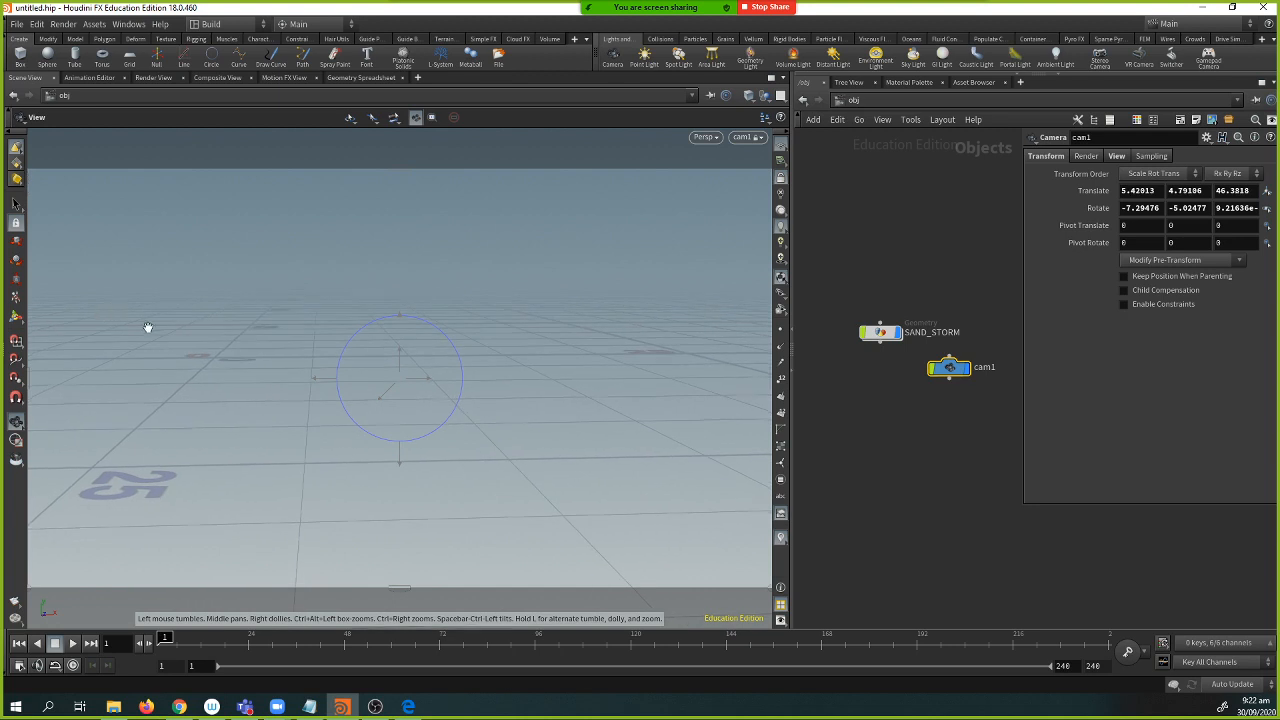
mouse_move(226, 351)
middle_down()
mouse_move(200, 357)
mouse_move(223, 353)
mouse_move(209, 357)
mouse_move(232, 370)
middle_up()
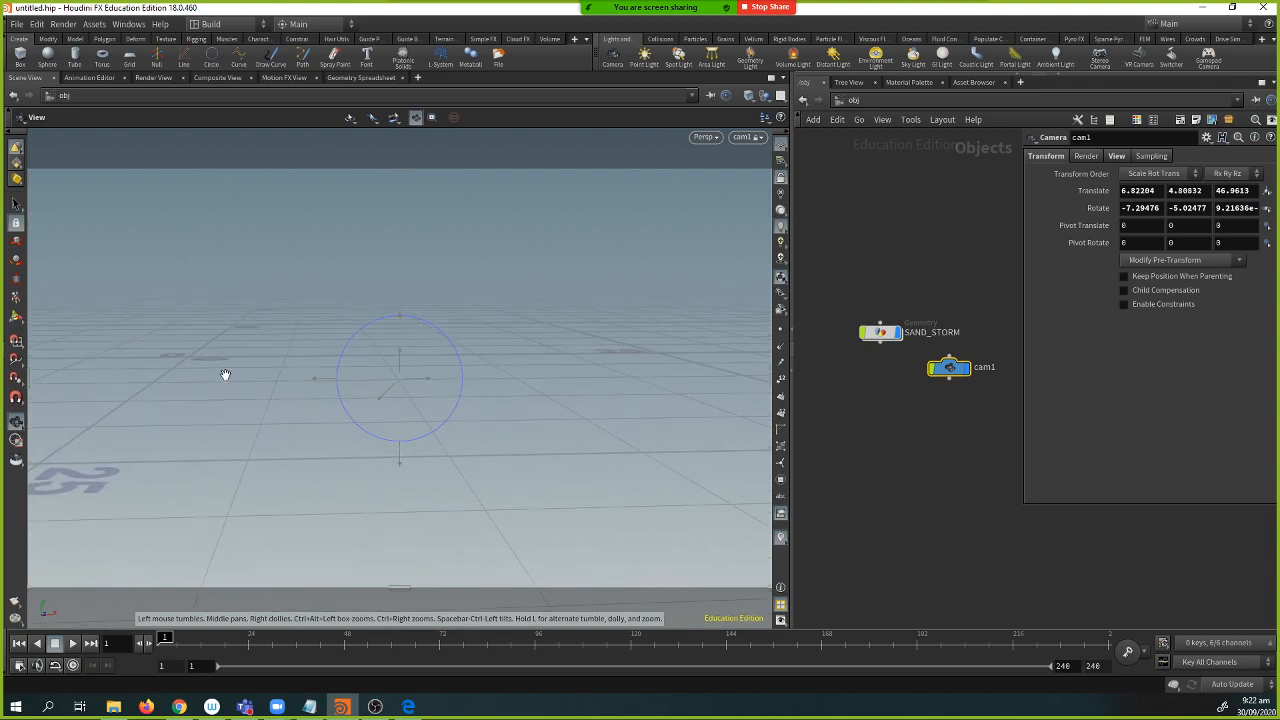
drag(223, 371, 237, 369)
middle_drag(237, 369, 238, 372)
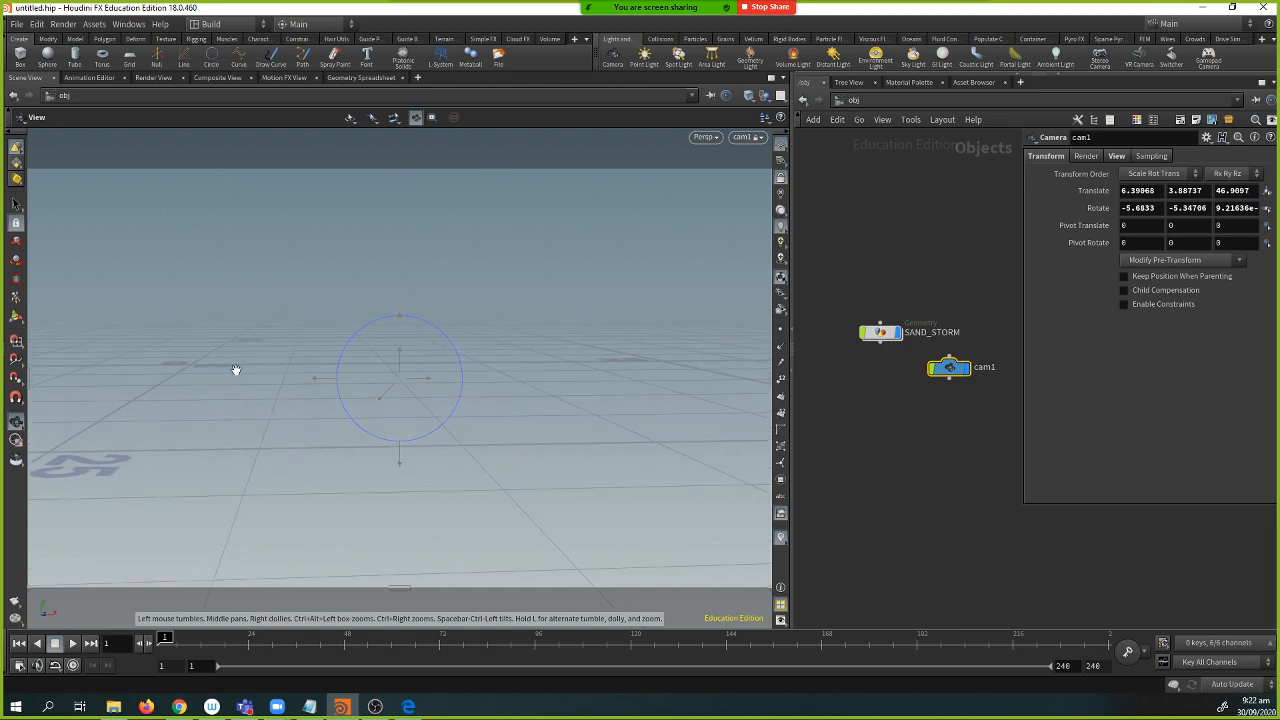
click(780, 178)
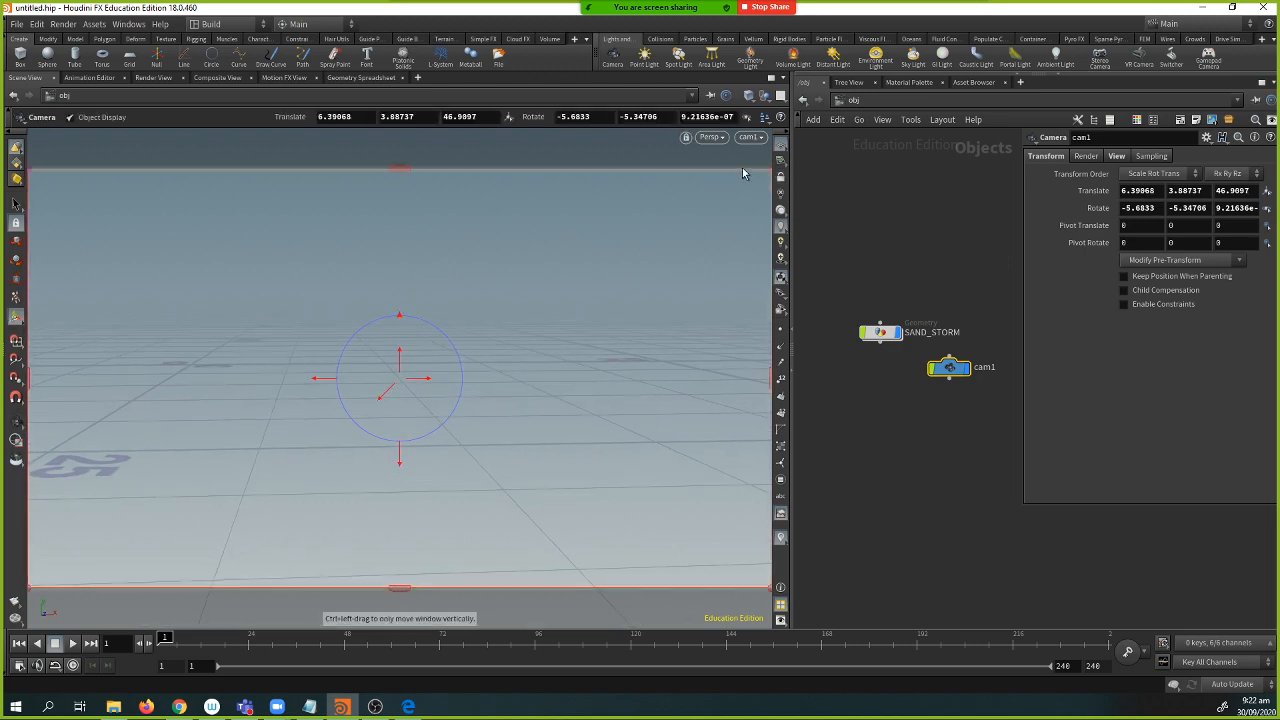
- Leave the camera view, look through cam1 again, and return to the free perspective view
drag(612, 246, 470, 308)
key(Escape)
click(746, 137)
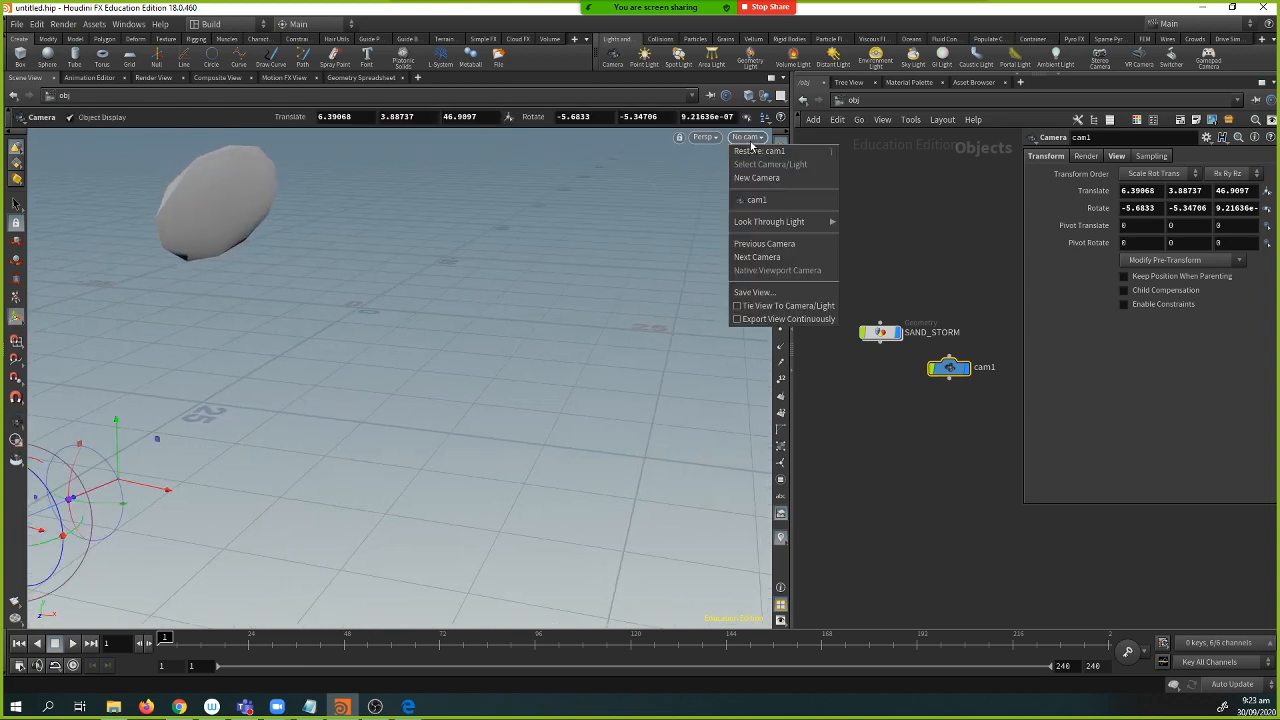
click(756, 201)
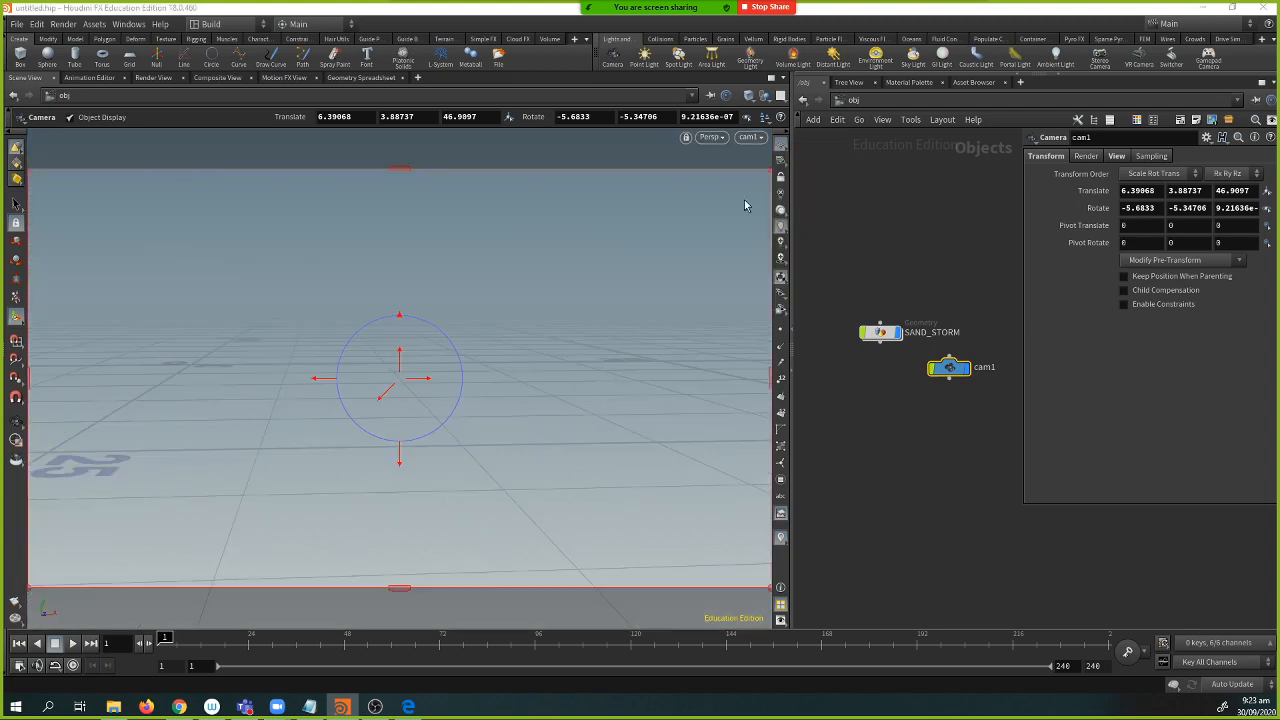
click(749, 137)
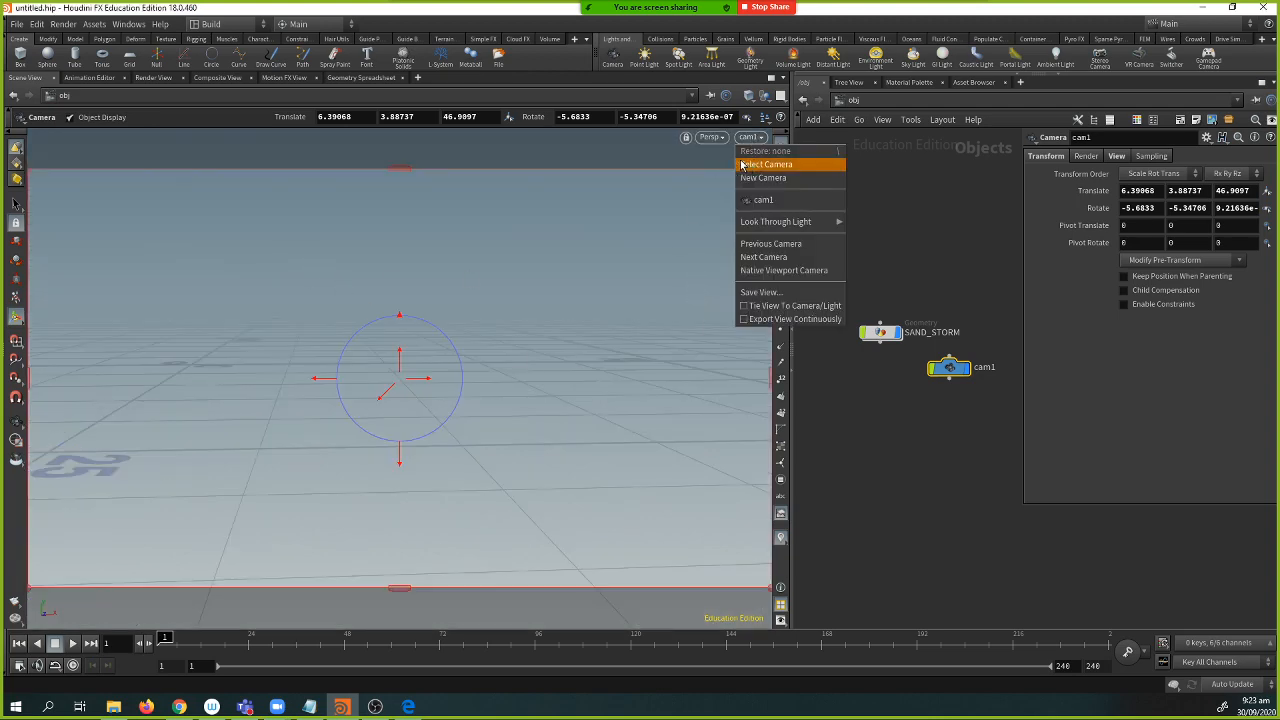
alt+click(515, 241)
alt+drag(607, 244, 653, 316)
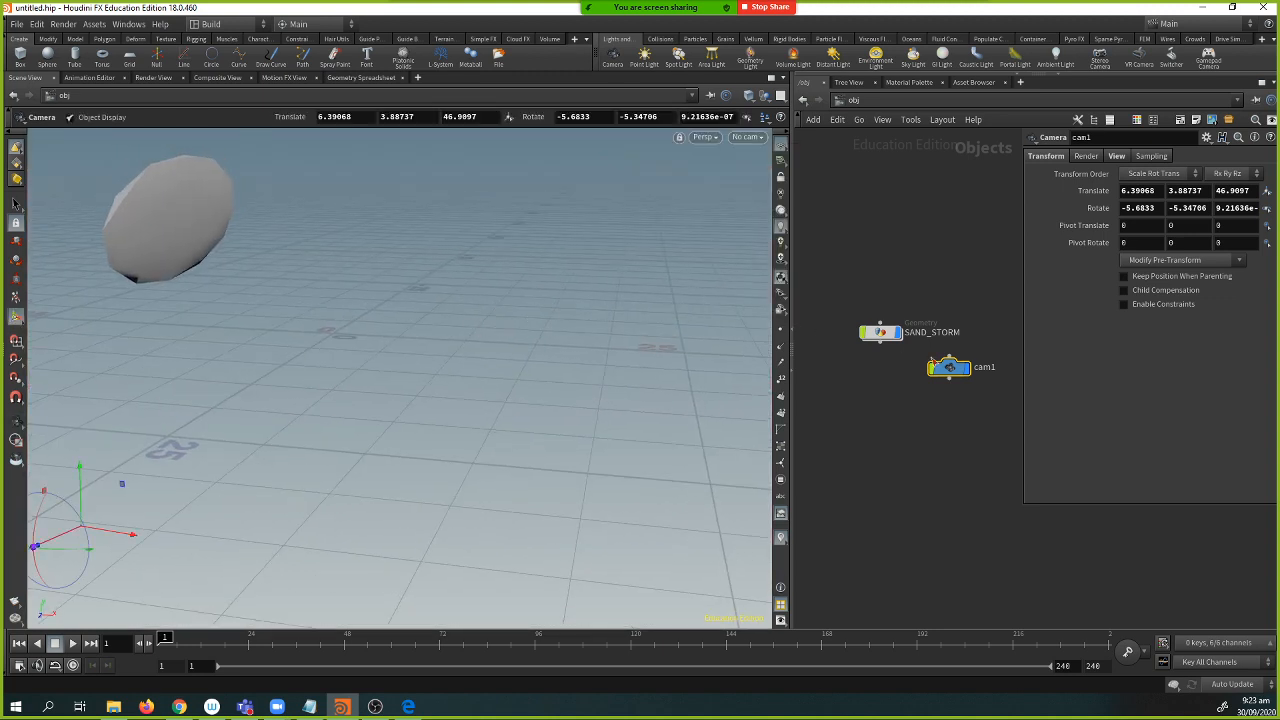
- Move cam1 below SAND_STORM with the parameter overlay hidden, and line up the sphere and Transform nodes inside SAND_STORM
drag(964, 365, 908, 452)
key(p)
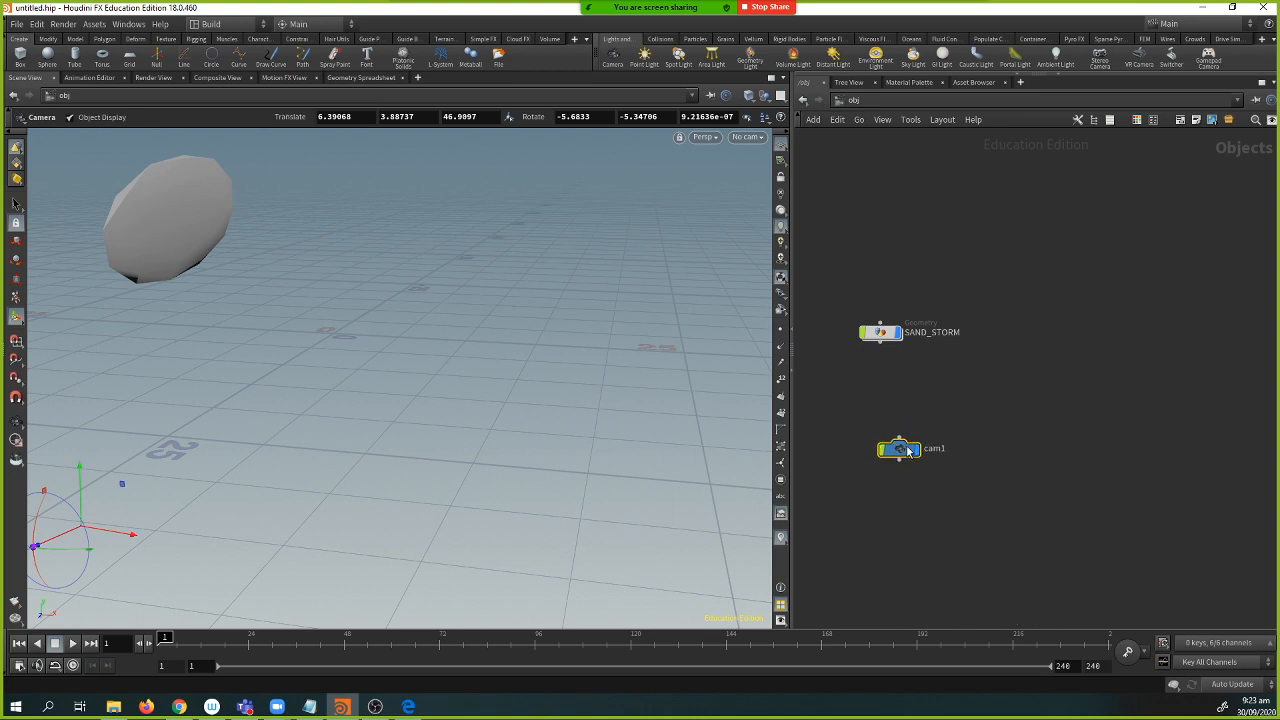
double_click(880, 332)
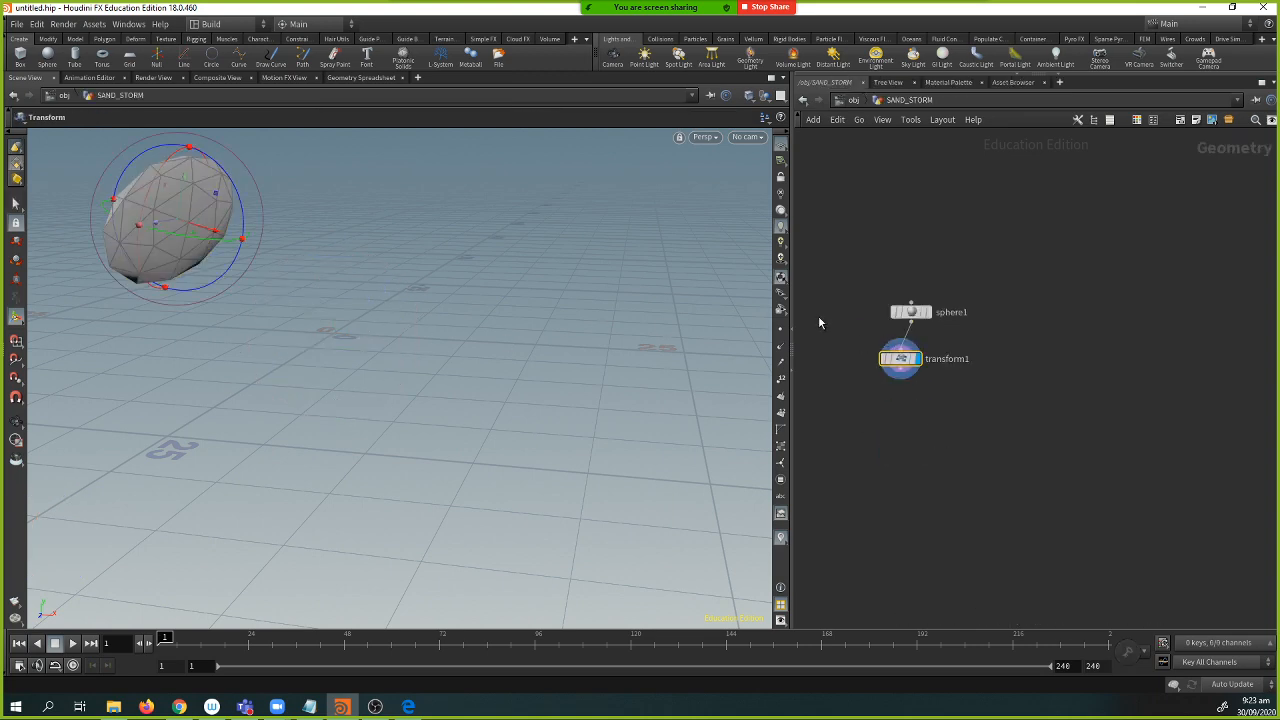
drag(910, 312, 892, 301)
drag(903, 360, 892, 336)
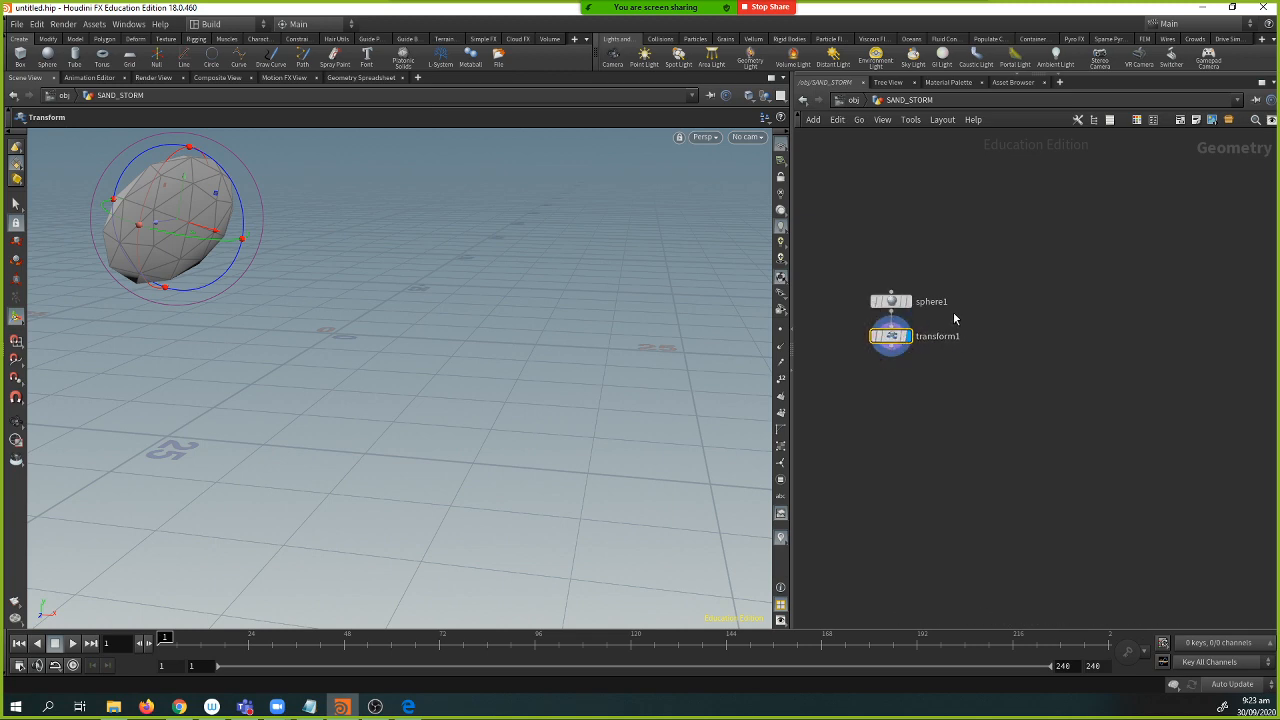
- Browse the available rasterize and volume nodes that could follow the Transform node, and close the list without adding one
click(891, 349)
key(Tab)
text(ras)
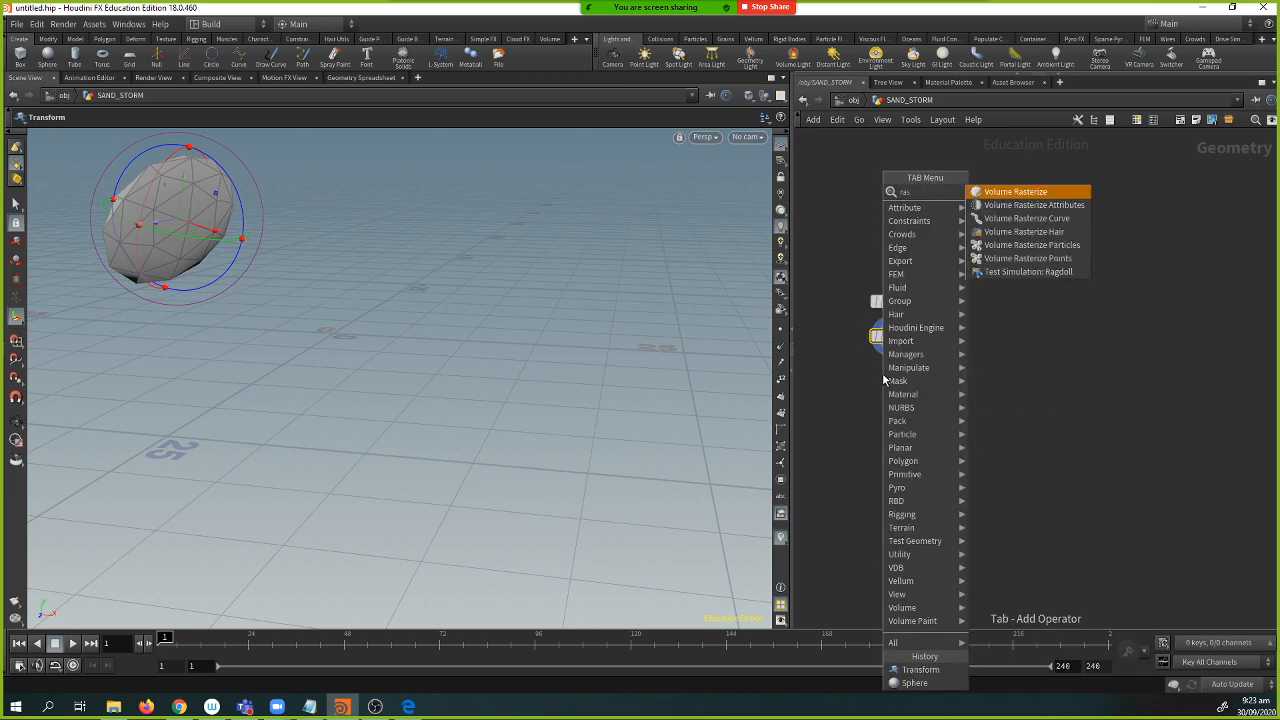
key(BackSpace)
key(BackSpace)
key(BackSpace)
text(vo)
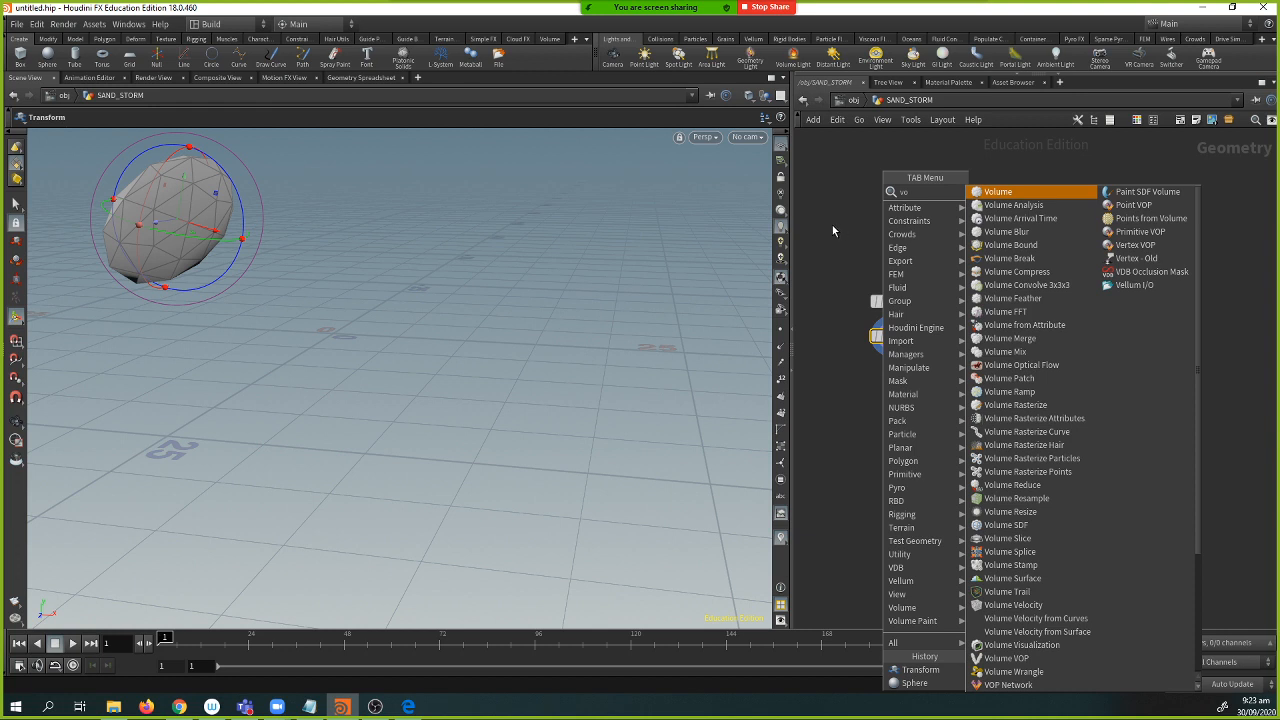
key(Escape)
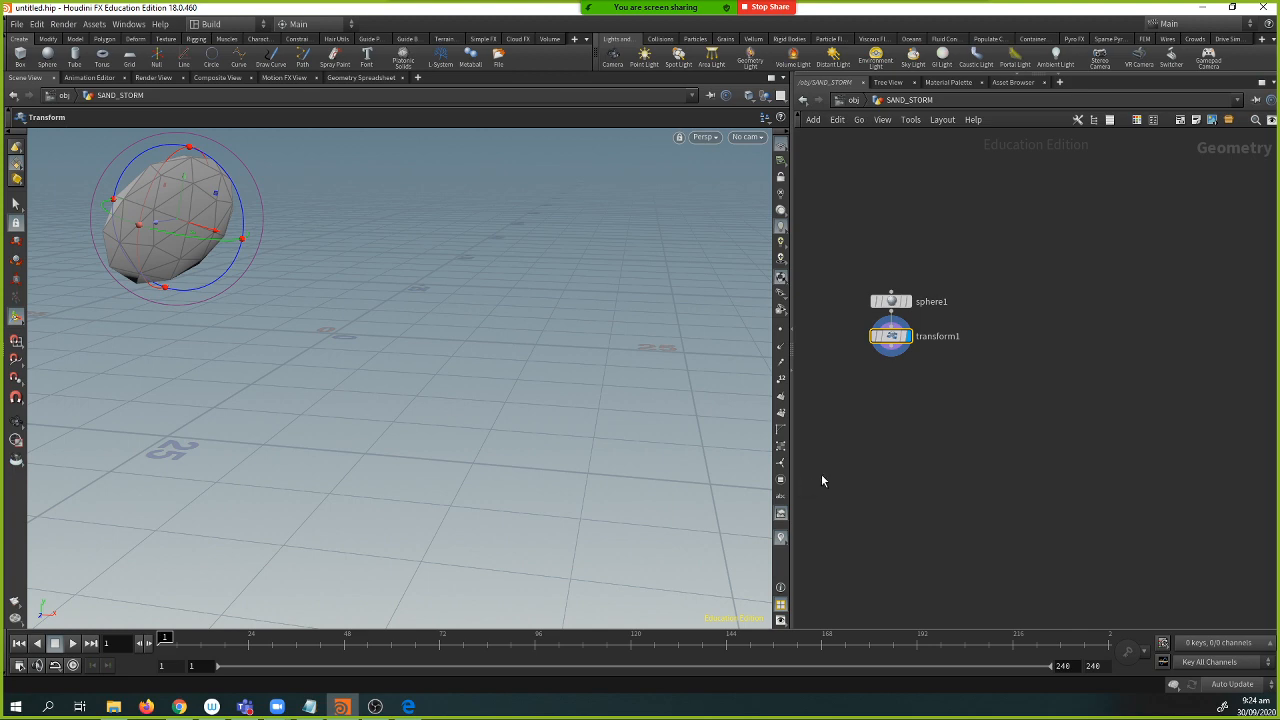
- Add the Pyro Configure Billowy Smoke node setup below the Transform node inside SAND_STORM
click(893, 350)
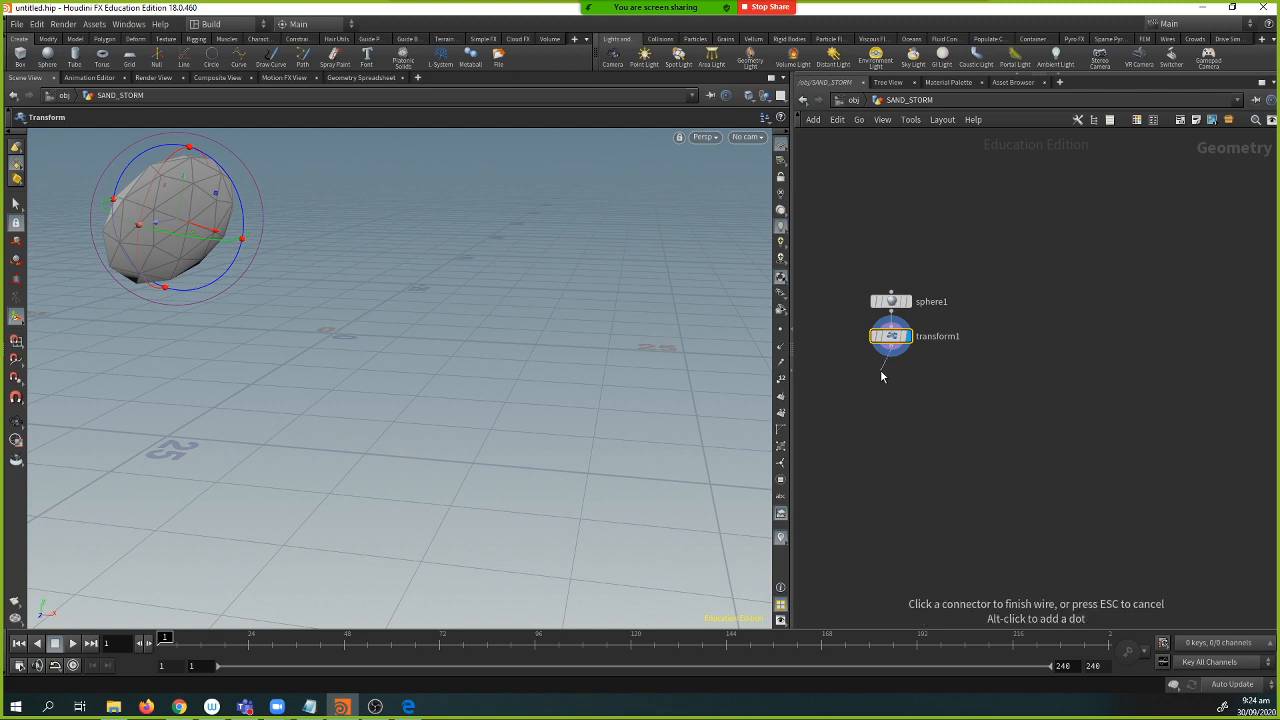
click(882, 372)
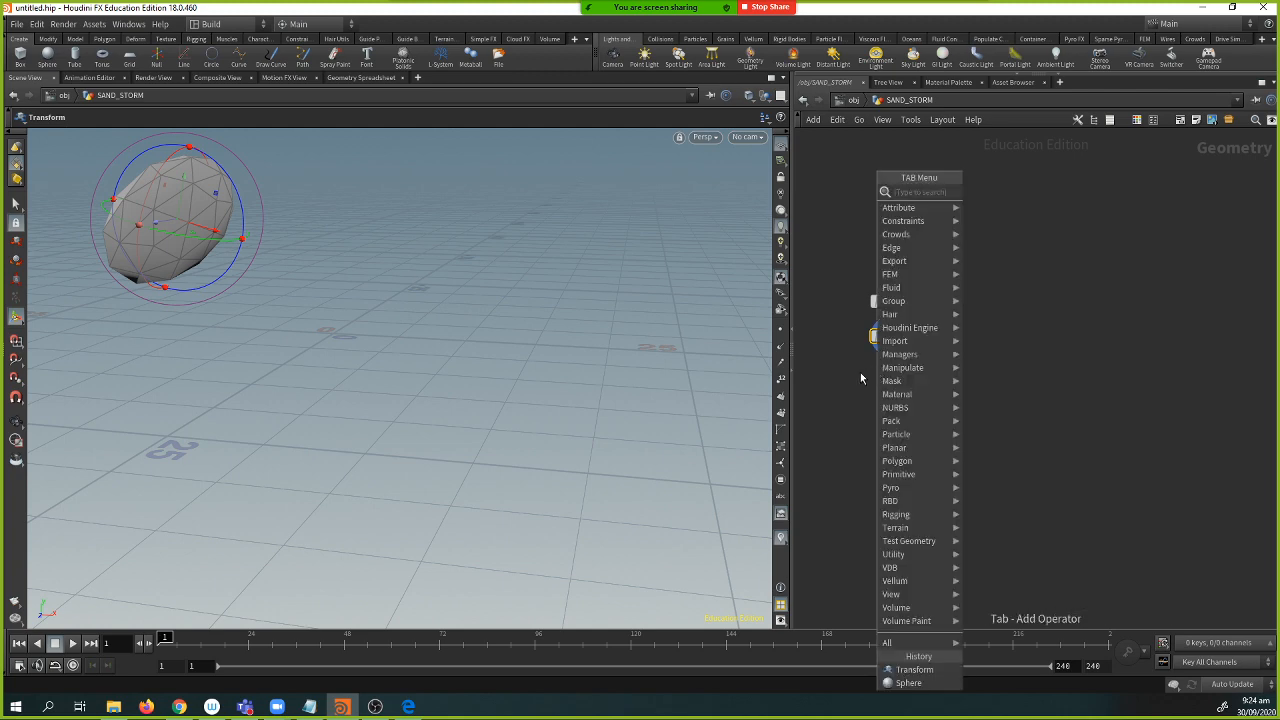
text(pyr)
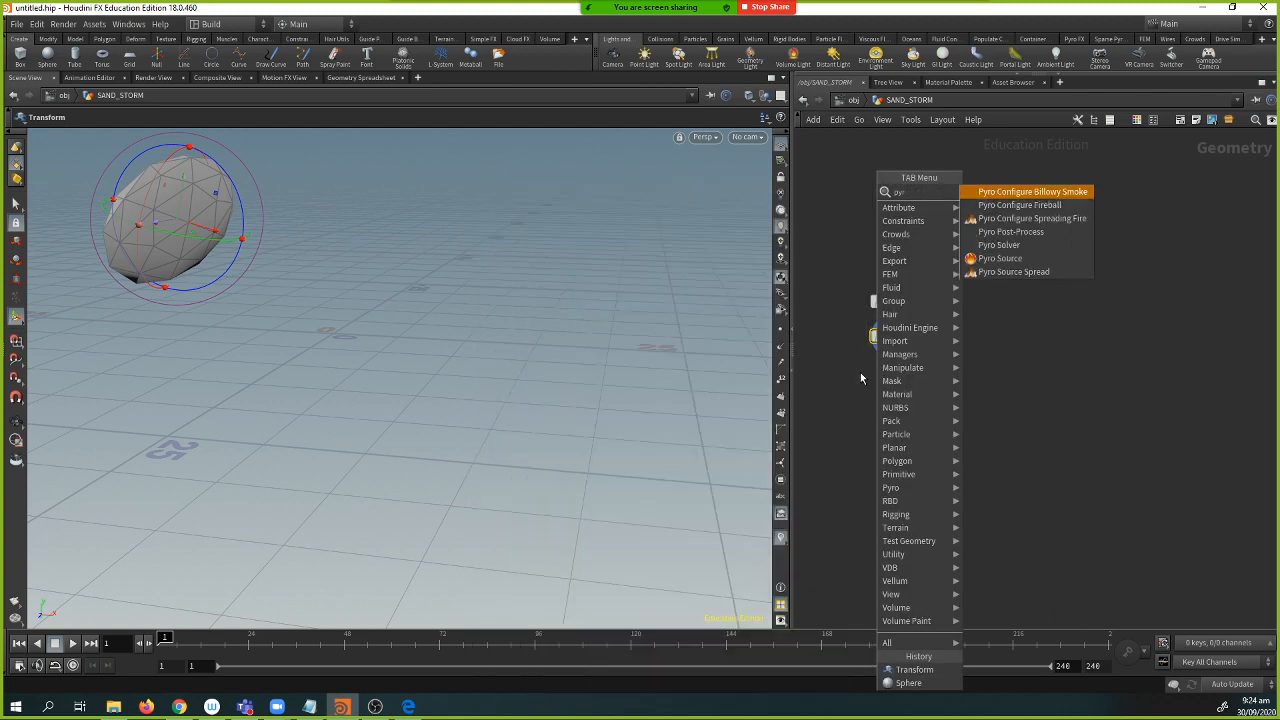
key(Down)
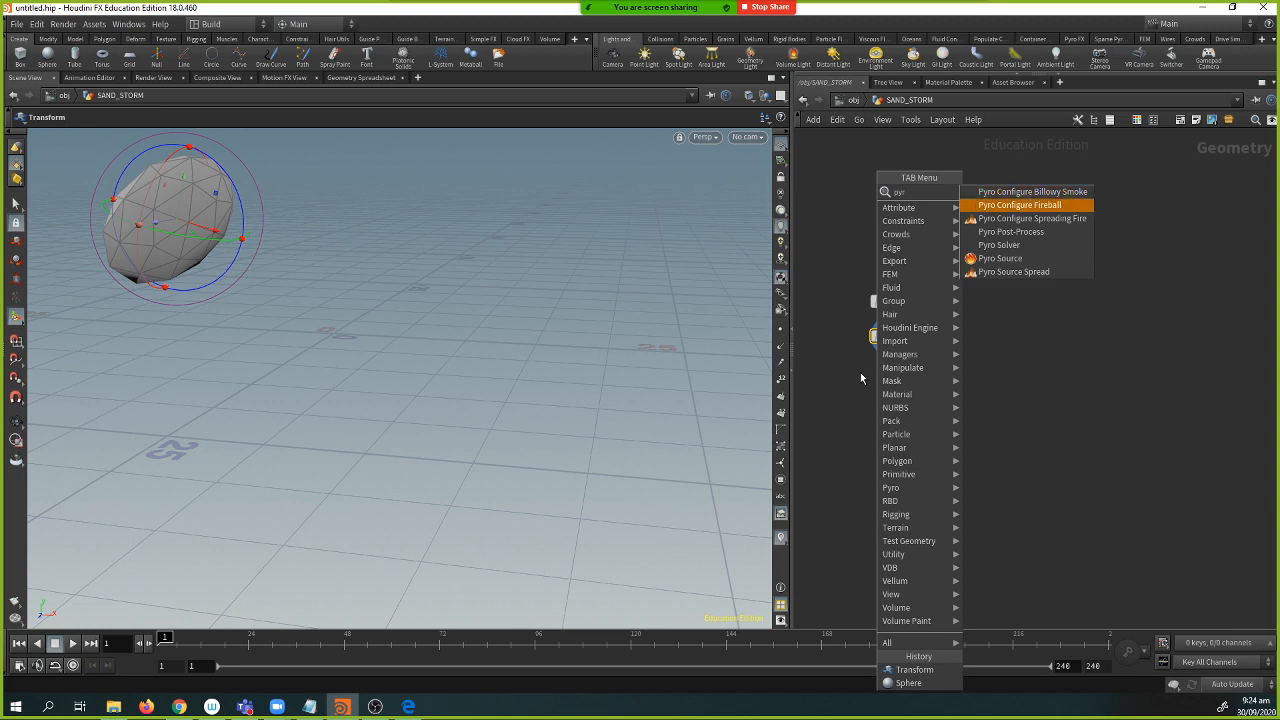
key(Up)
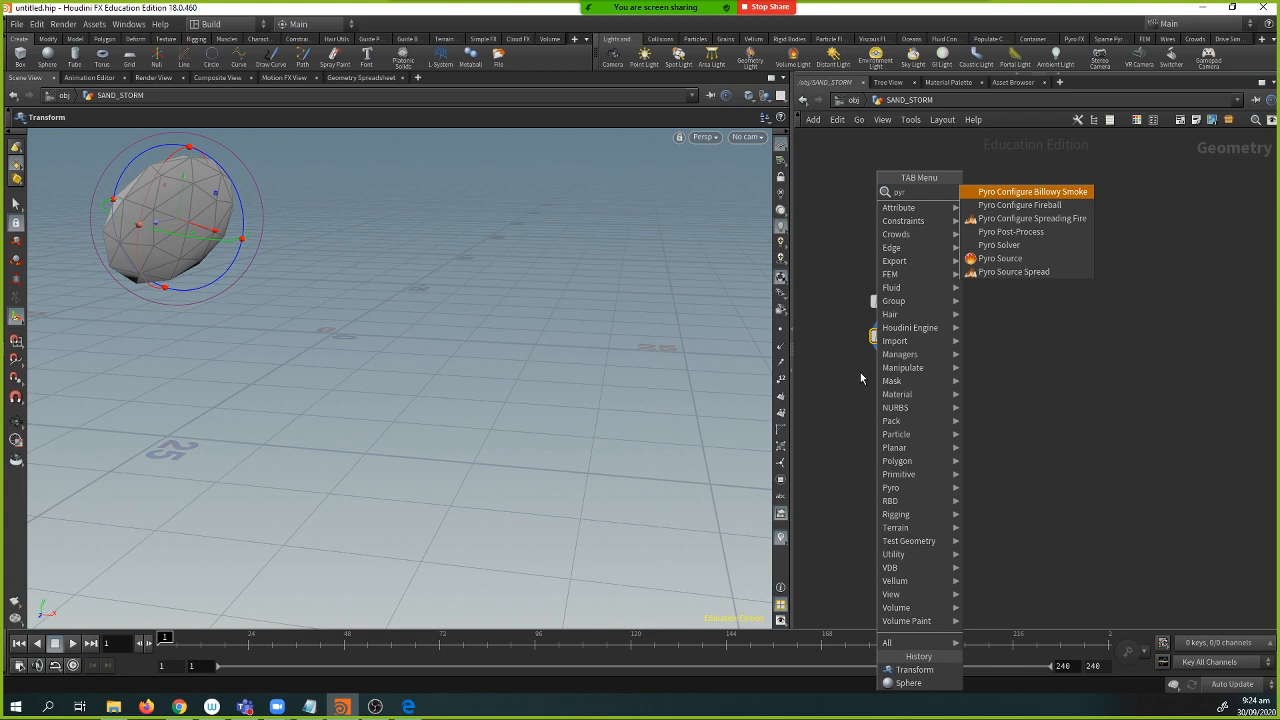
key(Return)
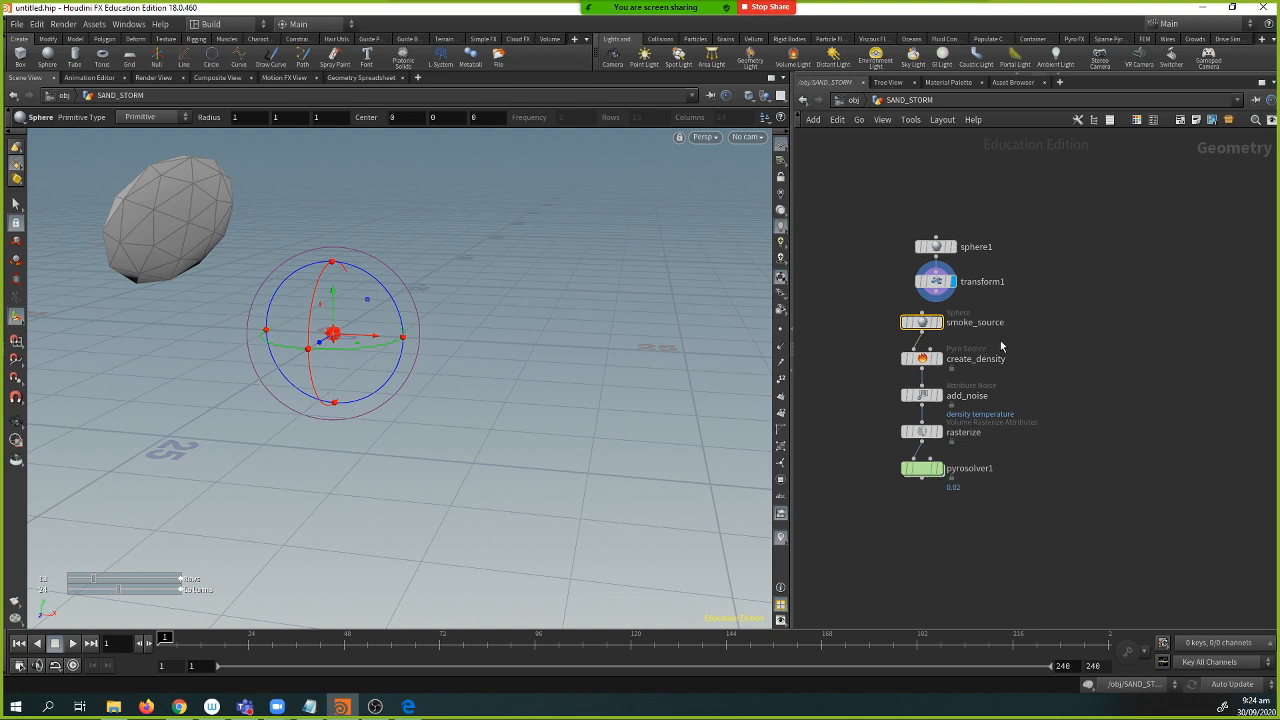
- Move smoke_source aside, clear of transform1, and go through create_density, add_noise and rasterize one by one
scroll(1024, 340, up, 3)
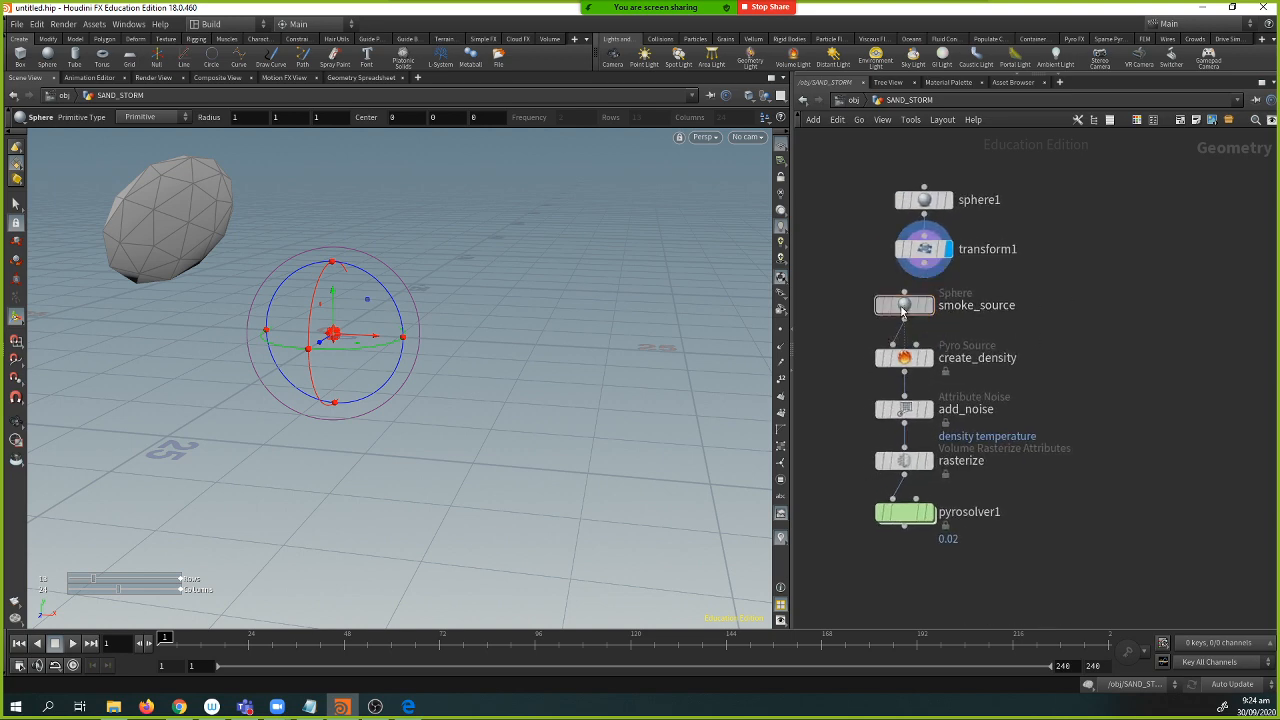
drag(908, 314, 830, 294)
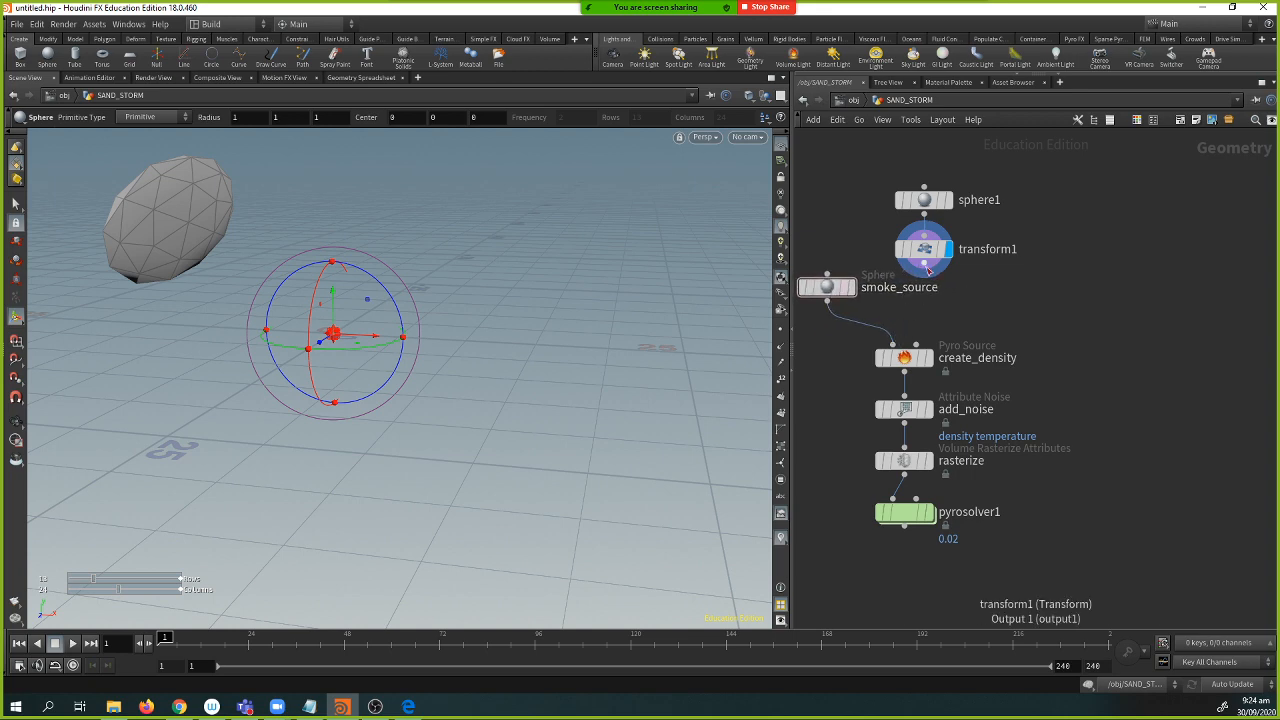
middle_drag(949, 316, 973, 302)
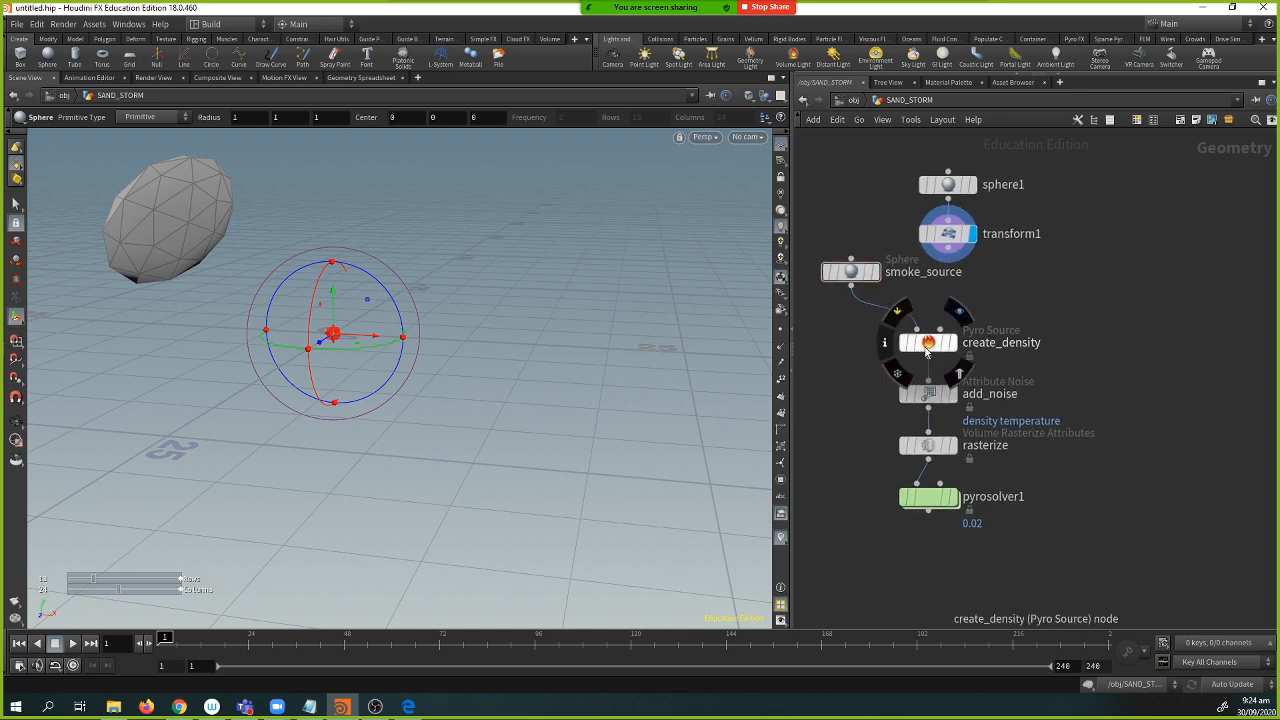
drag(843, 338, 1044, 354)
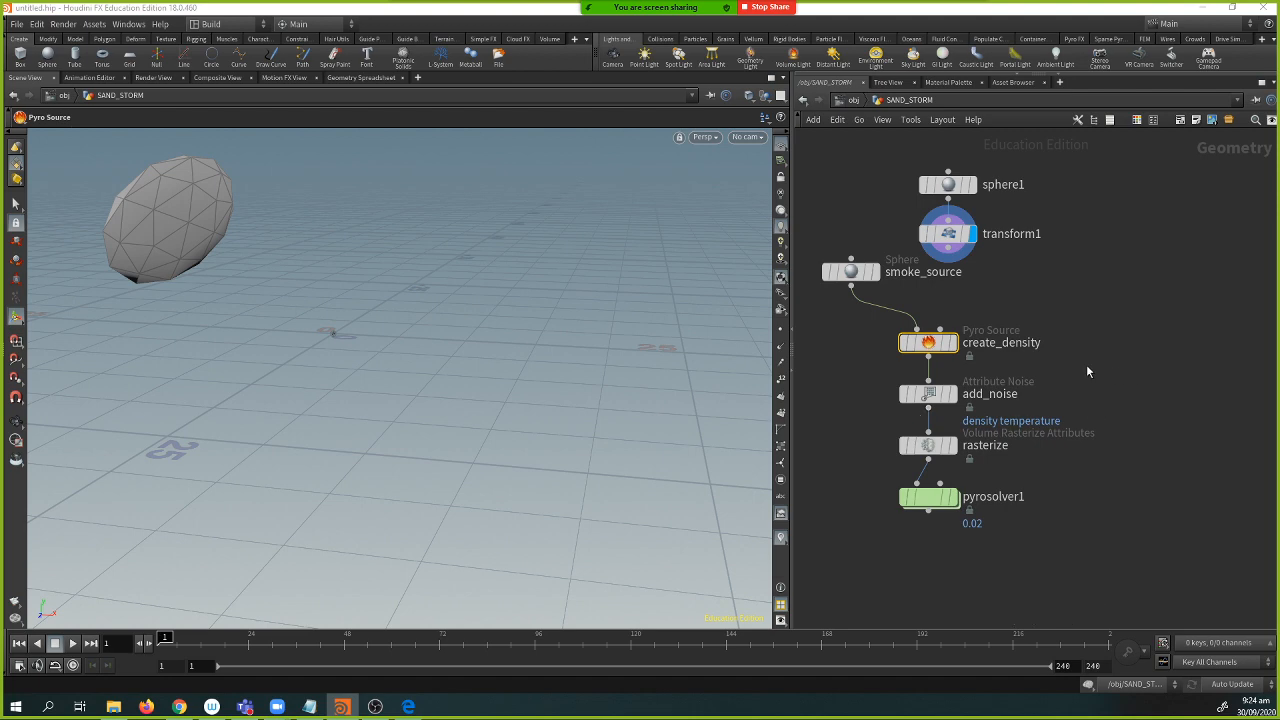
drag(1072, 381, 952, 394)
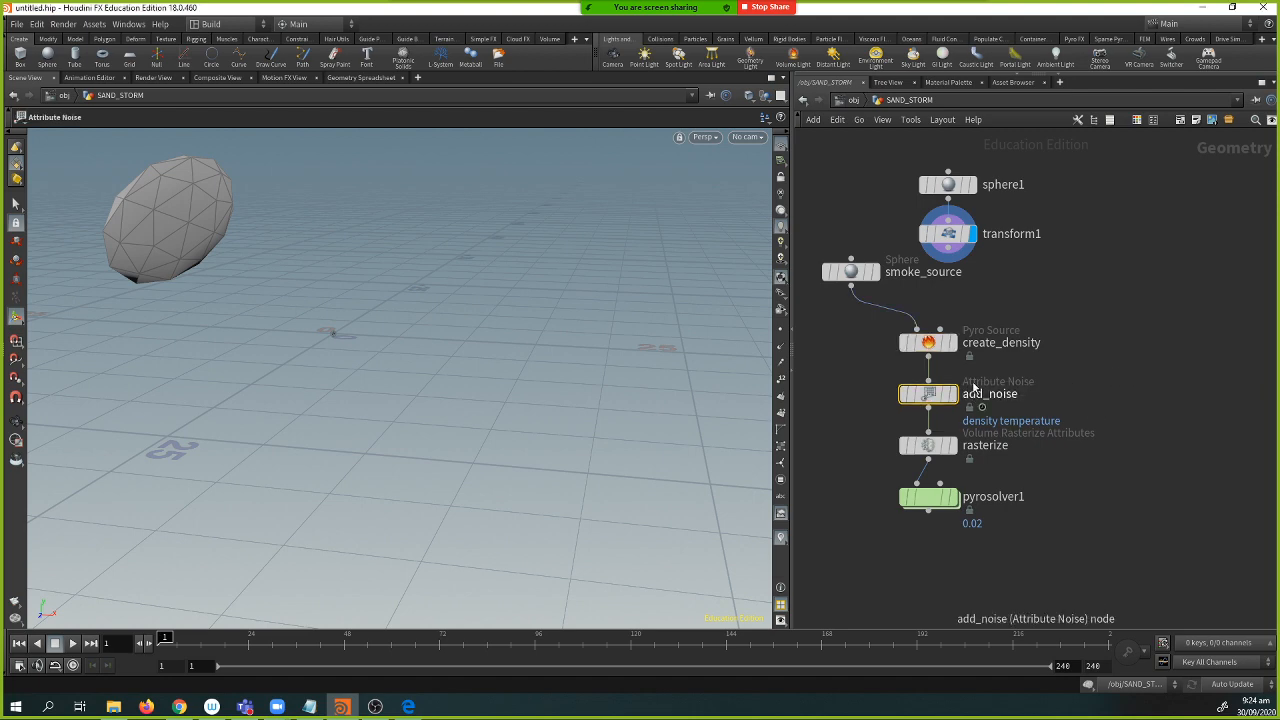
drag(1124, 420, 875, 458)
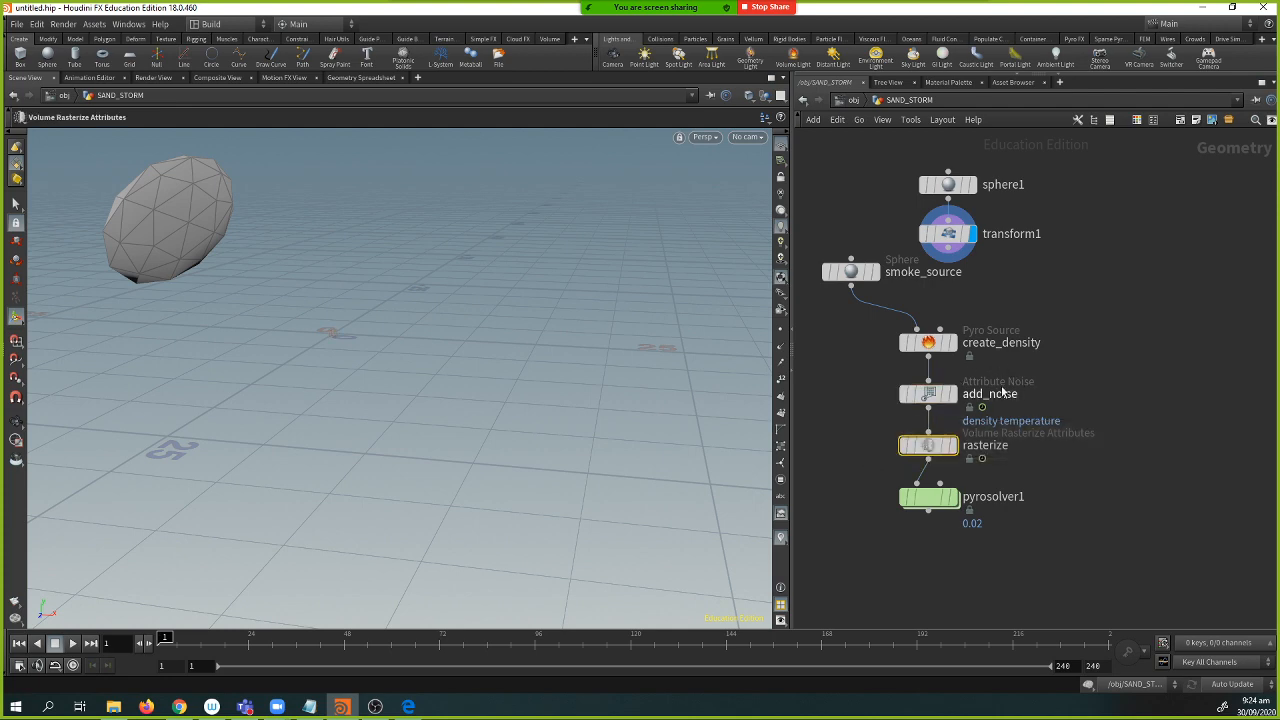
- Display pyrosolver1, play the first frames of the default smoke simulation, and return to frame 1
mouse_move(938, 500)
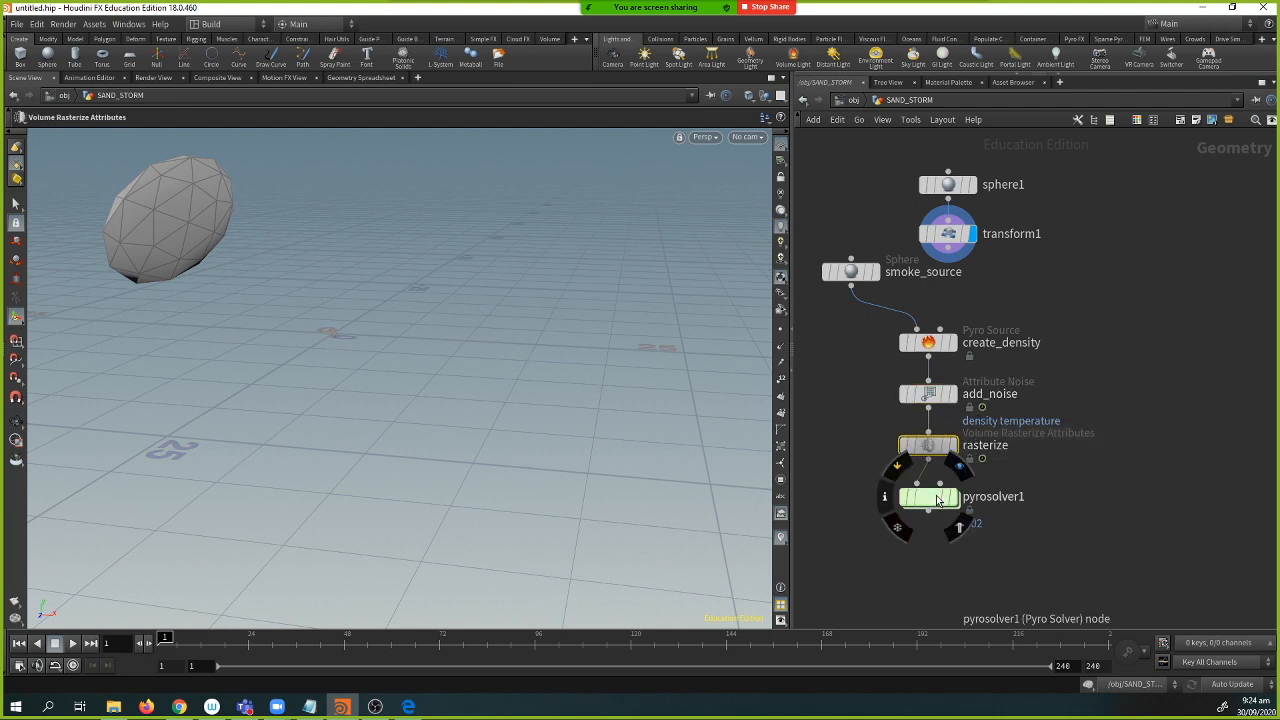
click(955, 505)
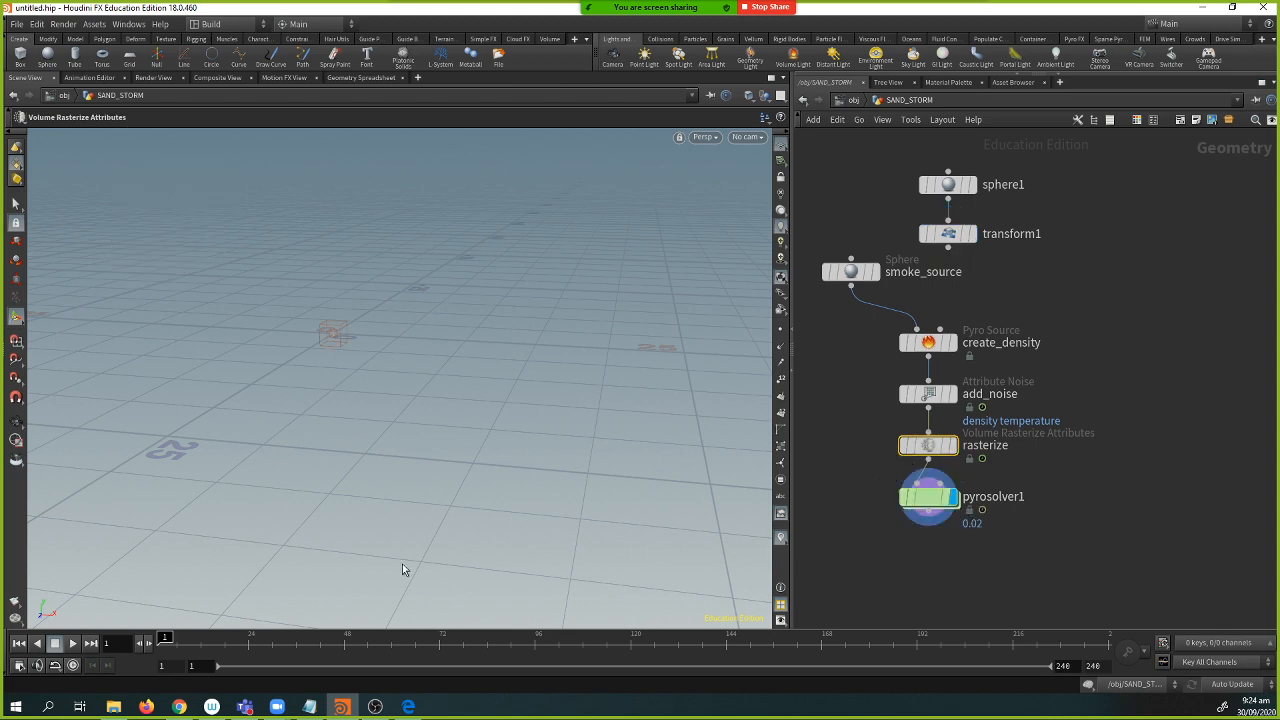
click(78, 645)
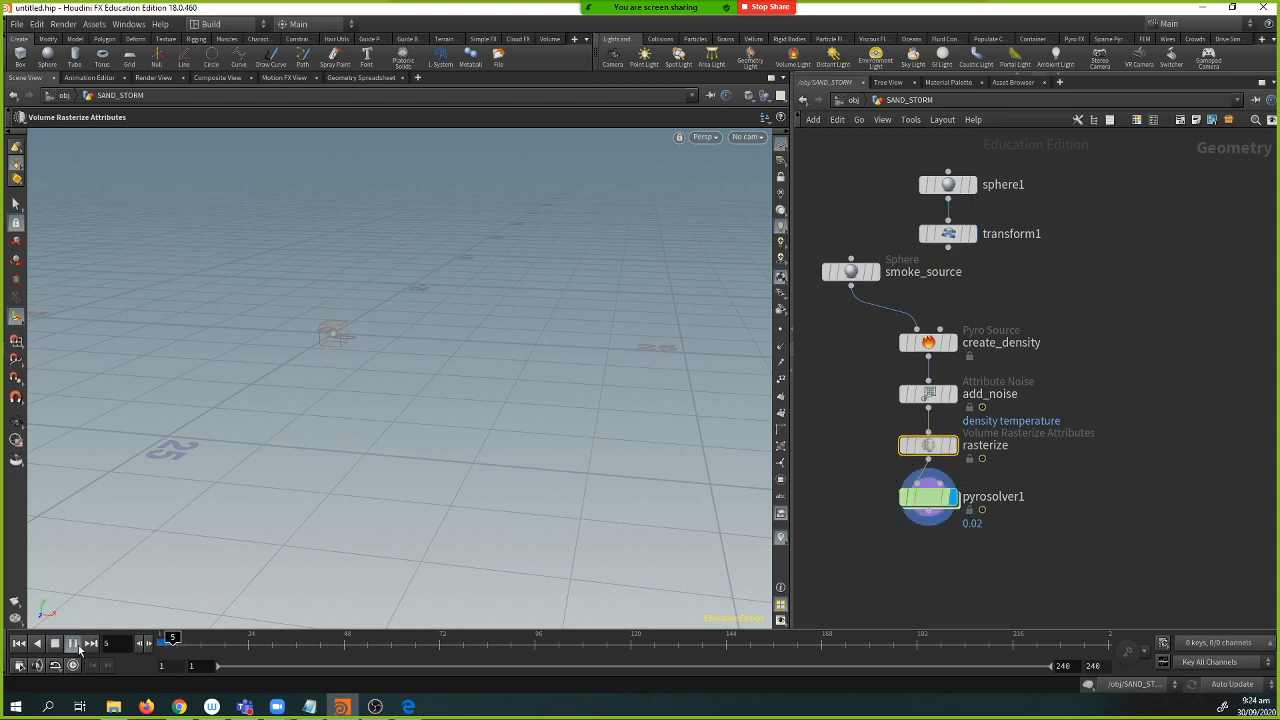
click(76, 646)
alt+drag(371, 451, 309, 395)
alt+right_drag(309, 395, 208, 386)
alt+middle_drag(306, 406, 348, 430)
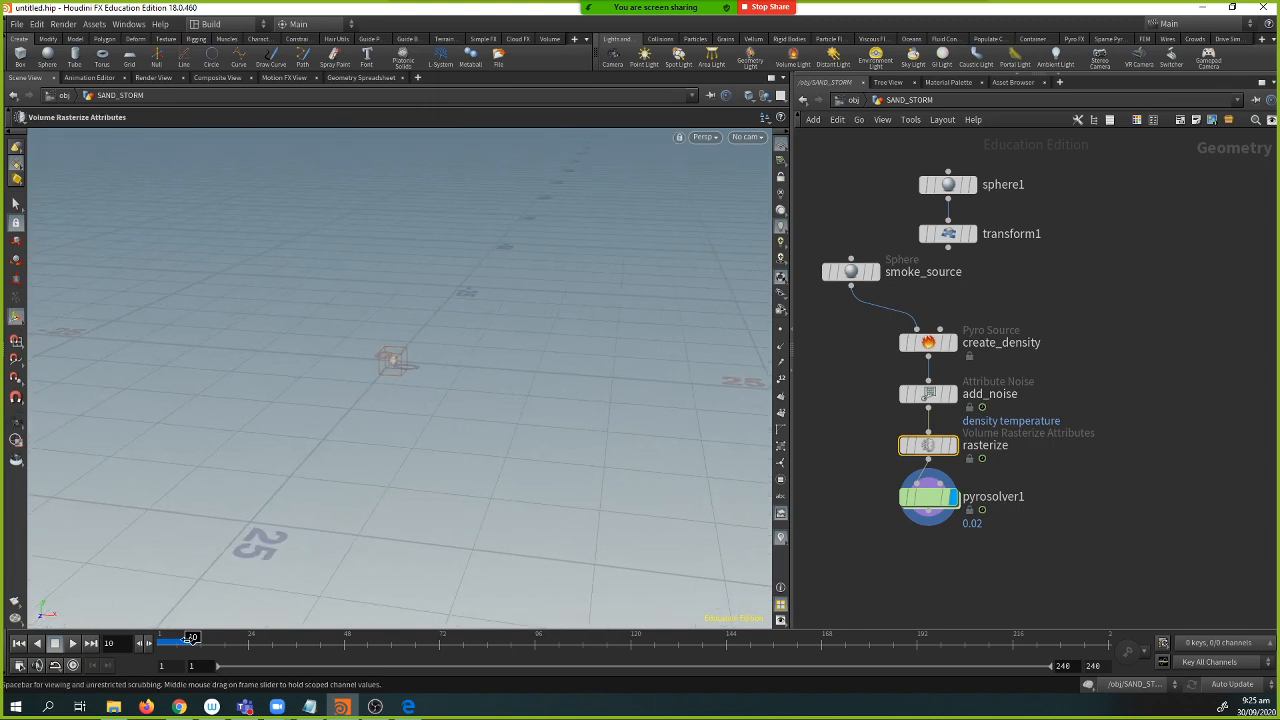
drag(192, 640, 161, 638)
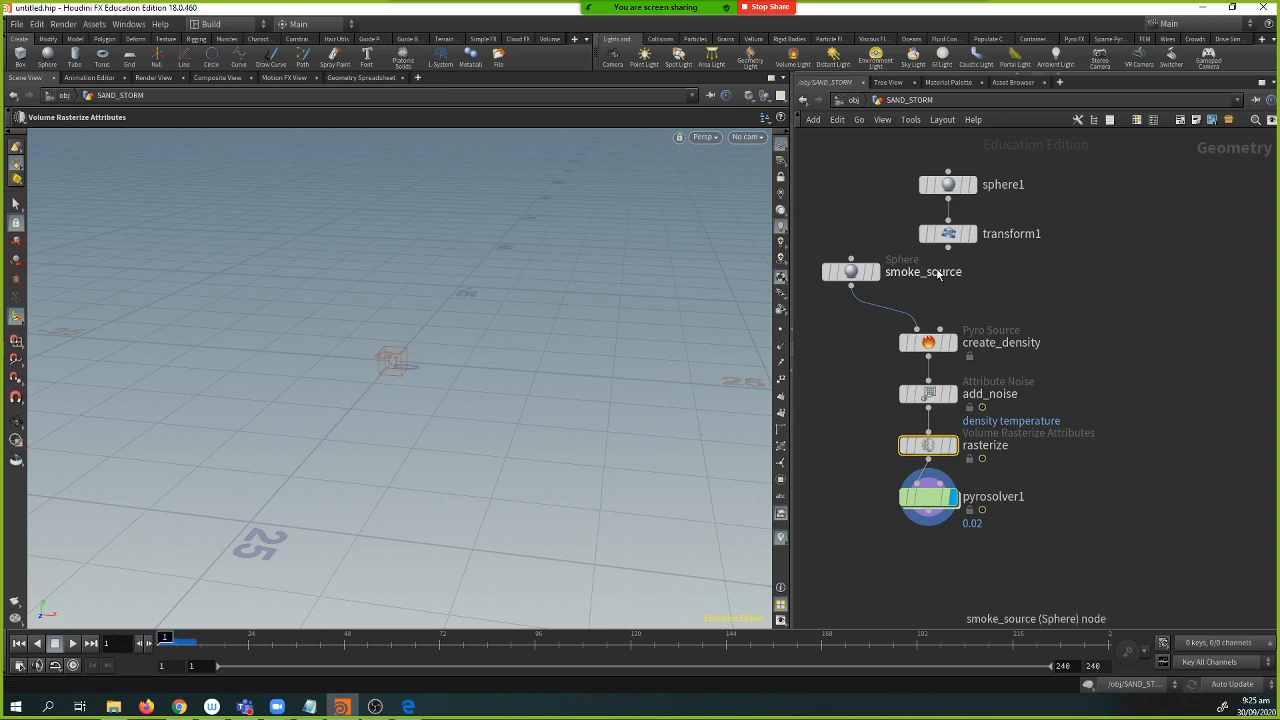
- Try feeding transform1 into create_density in place of smoke_source, and restore the original connection
click(949, 252)
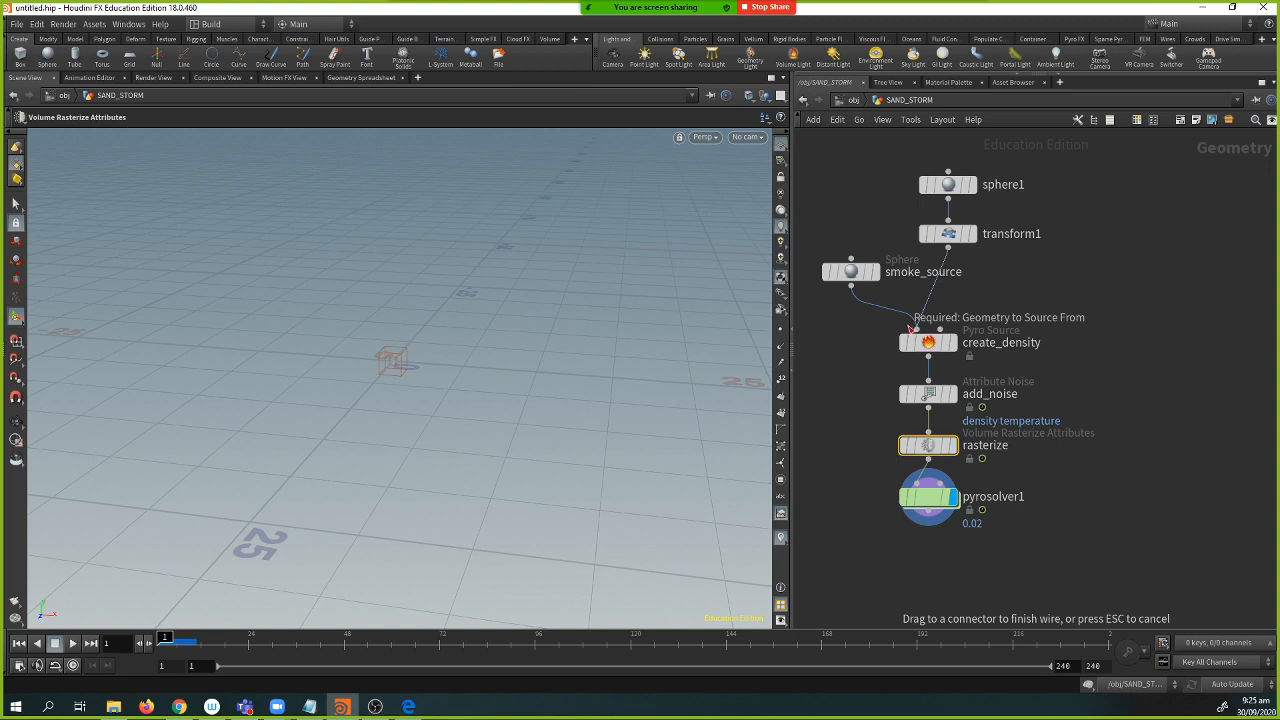
click(914, 329)
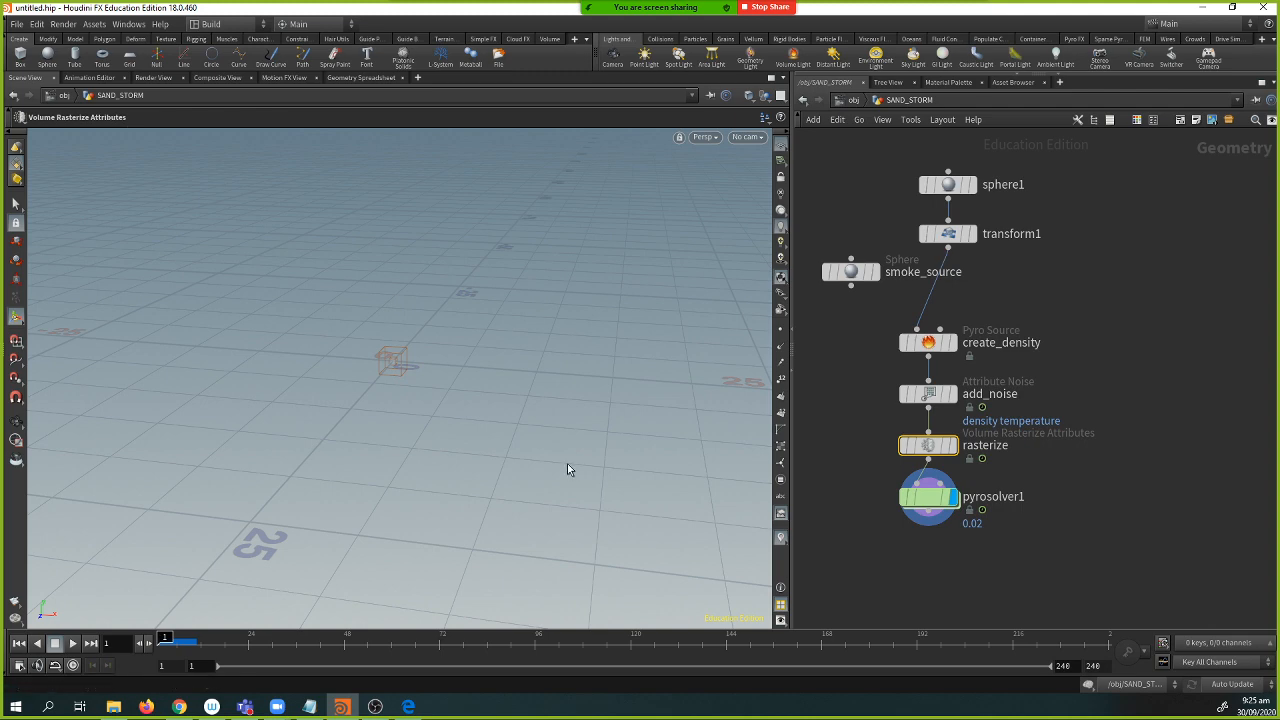
key(Escape)
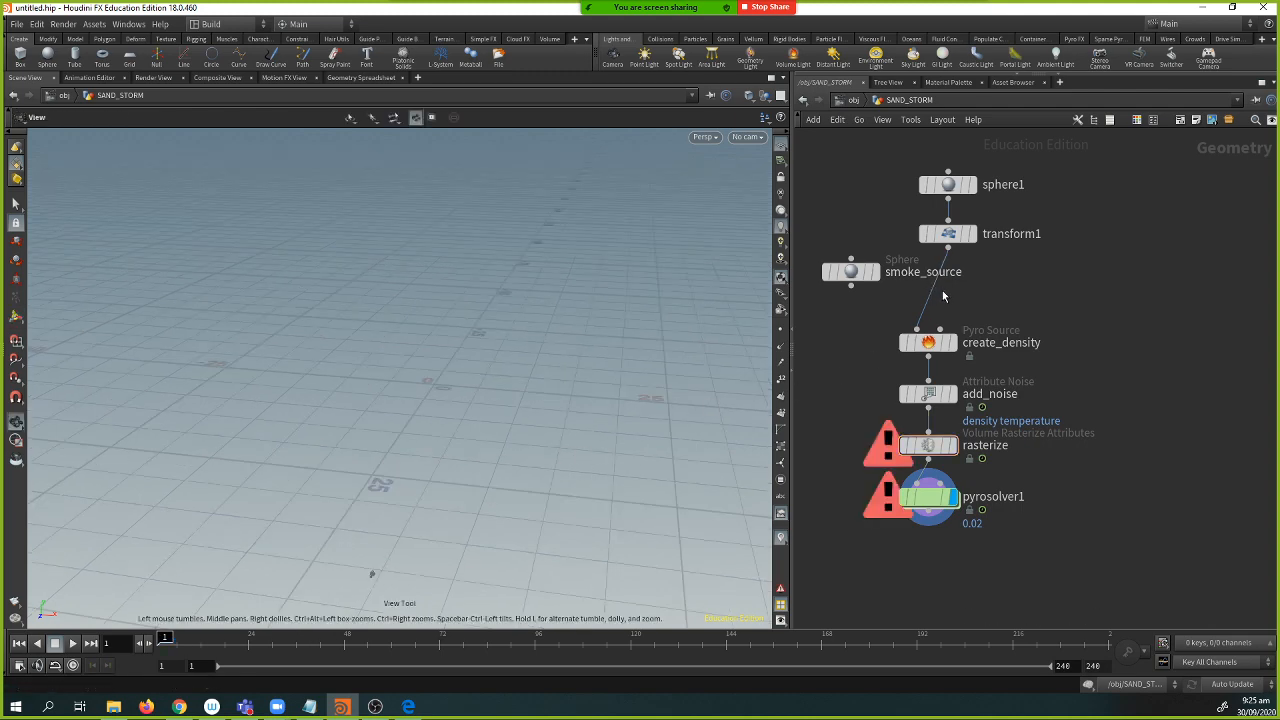
key(y)
drag(934, 288, 917, 329)
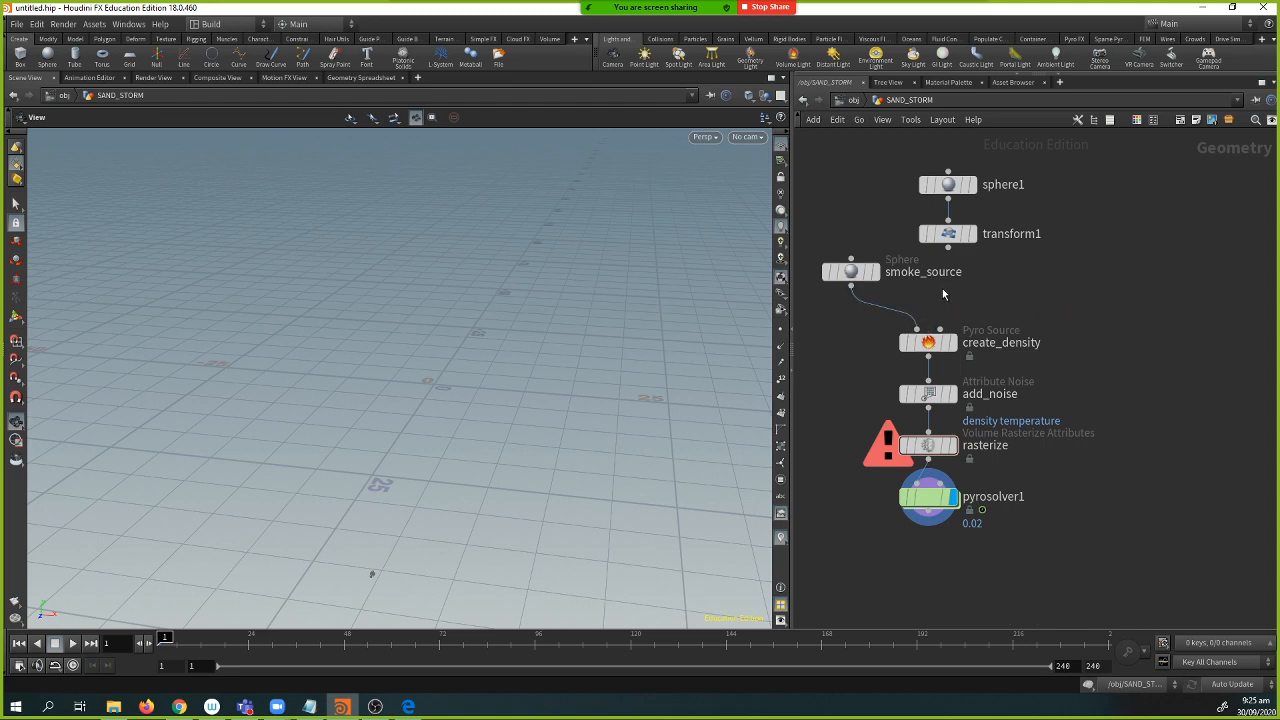
- Display transform1 and set its Uniform Scale to 0.2
click(946, 233)
click(972, 233)
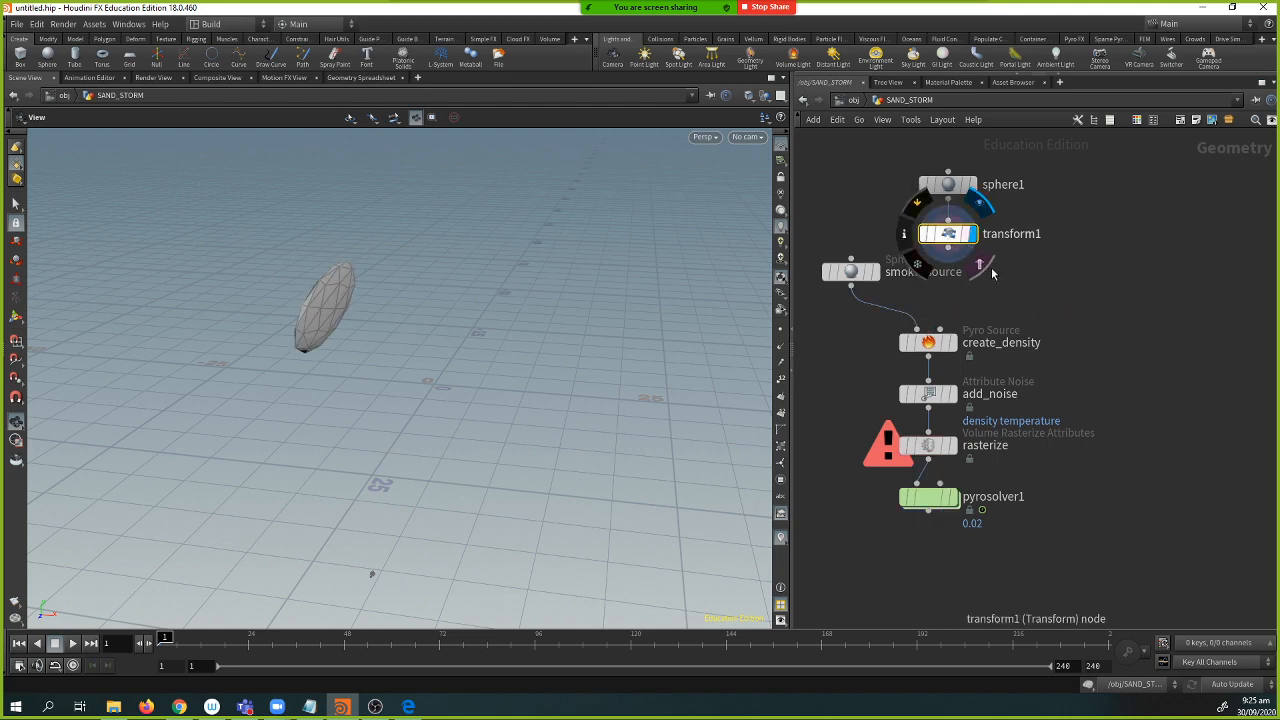
key(p)
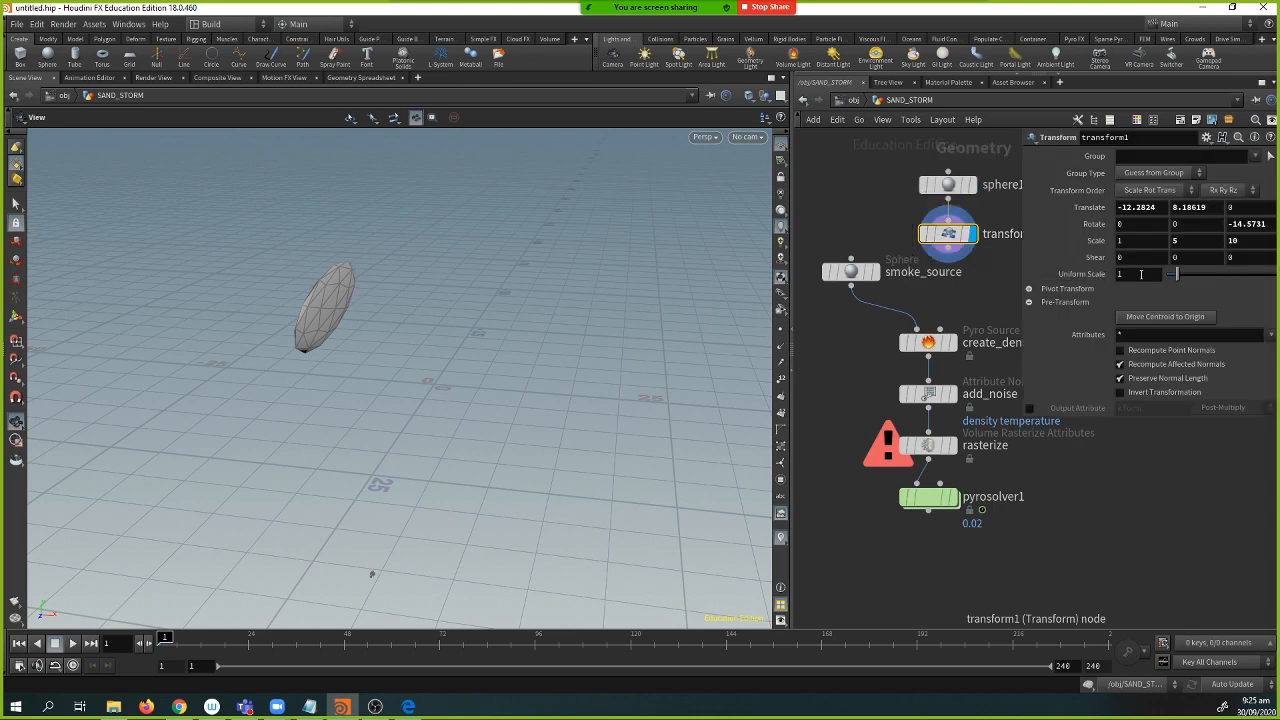
drag(1176, 276, 1170, 277)
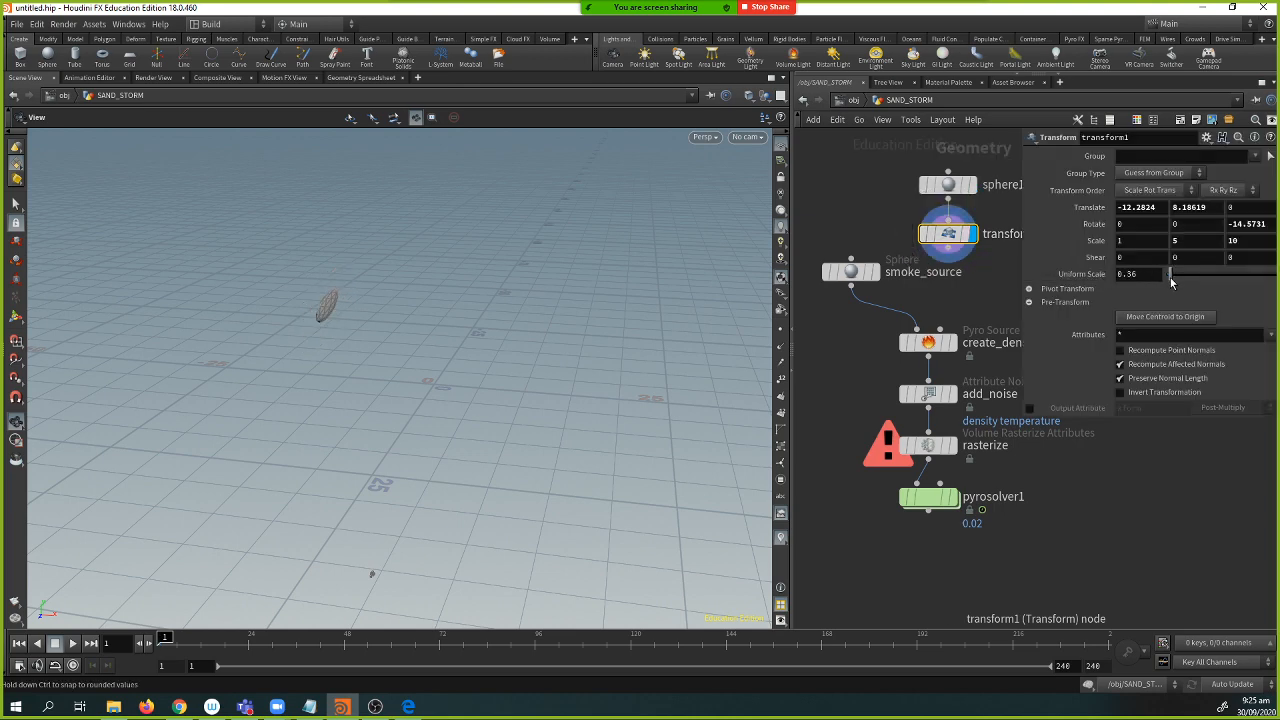
drag(572, 348, 582, 331)
drag(1143, 272, 1070, 289)
text(.1)
key(Return)
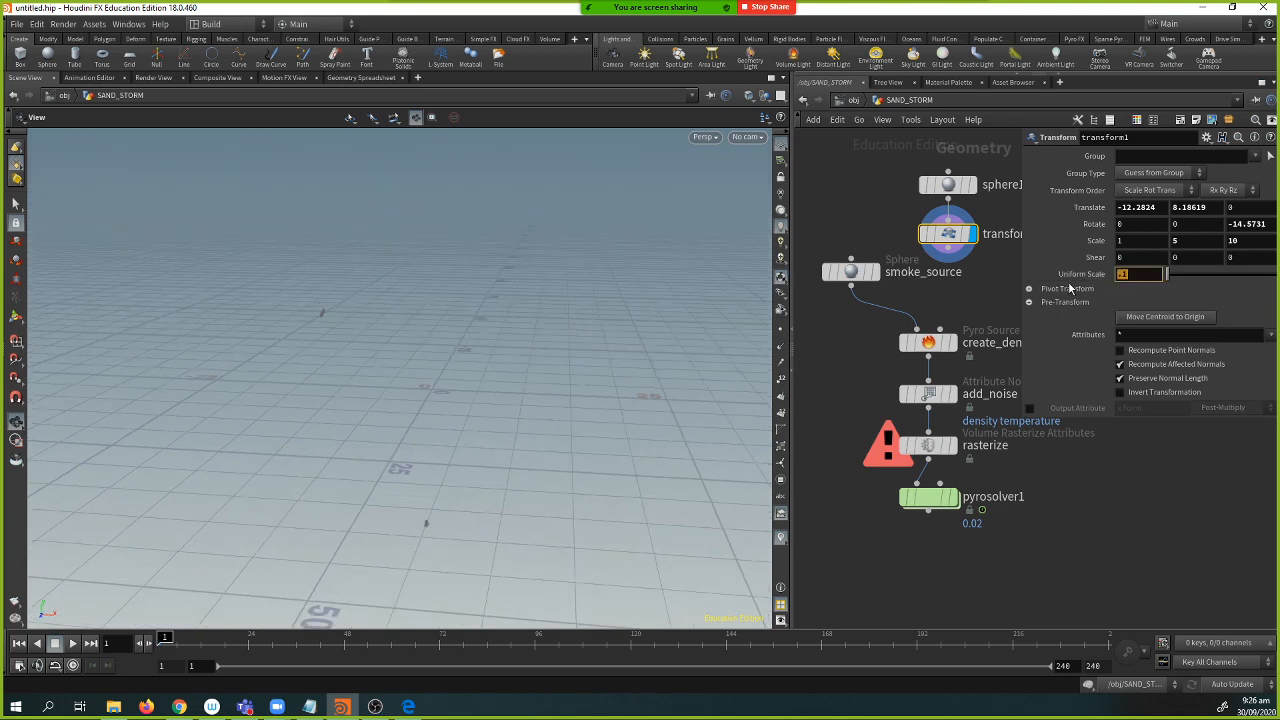
text(.2)
key(Return)
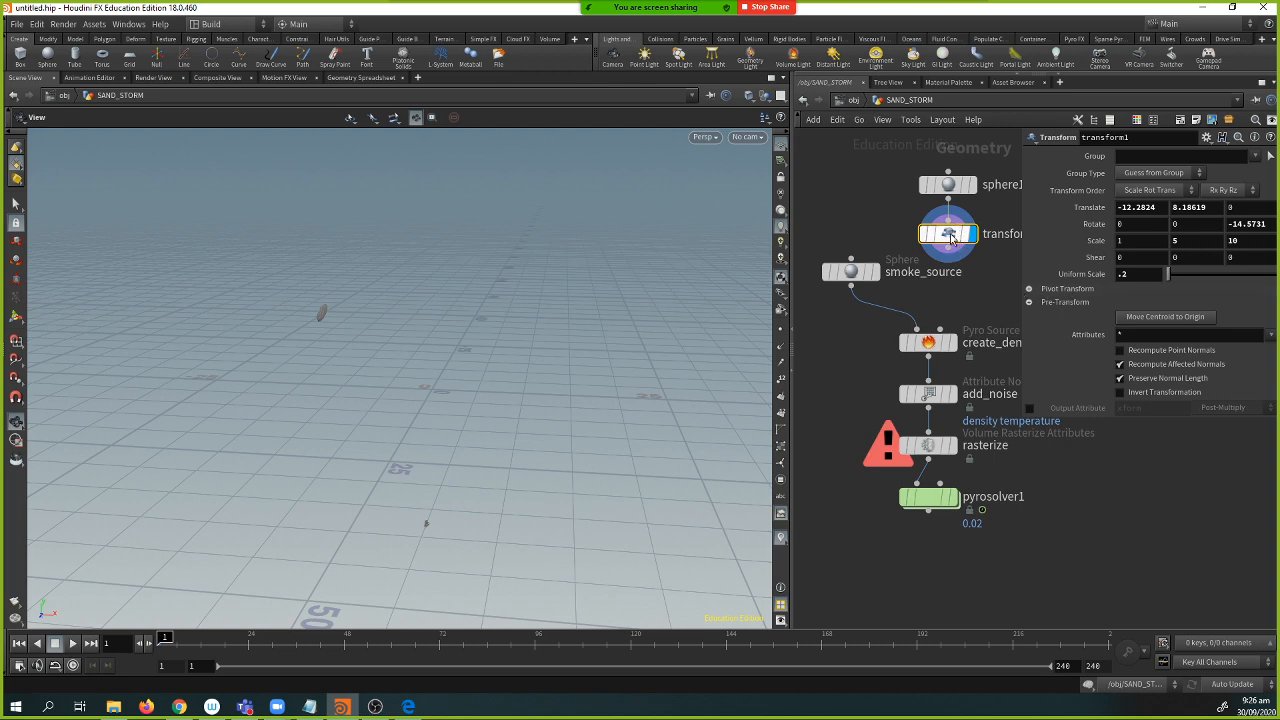
- Move the scaled-down sphere close to the origin, at about X -1.92, Y 1.13
middle_drag(470, 321, 454, 331)
key(Return)
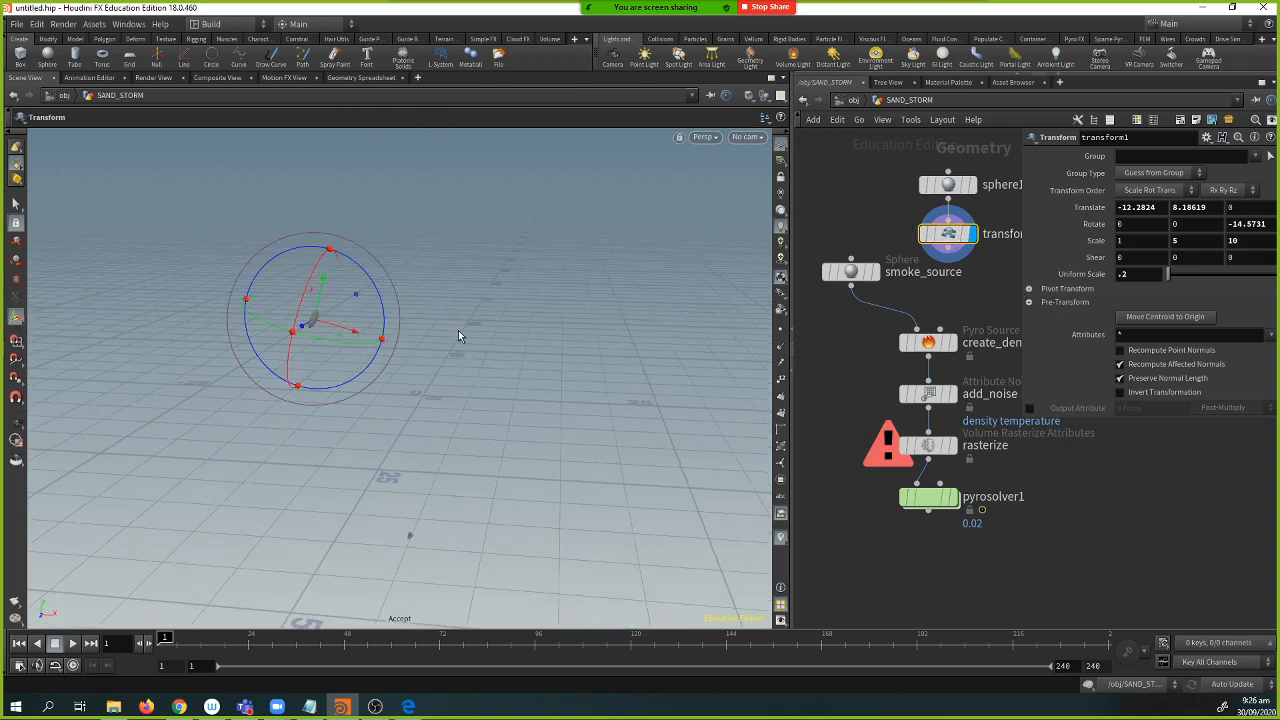
drag(321, 285, 376, 352)
key(ctrl+z)
drag(345, 307, 534, 370)
- Connect transform1 to the source geometry input of create_density, check the rasterize result, and display pyrosolver1
key(Escape)
drag(948, 246, 928, 333)
click(952, 497)
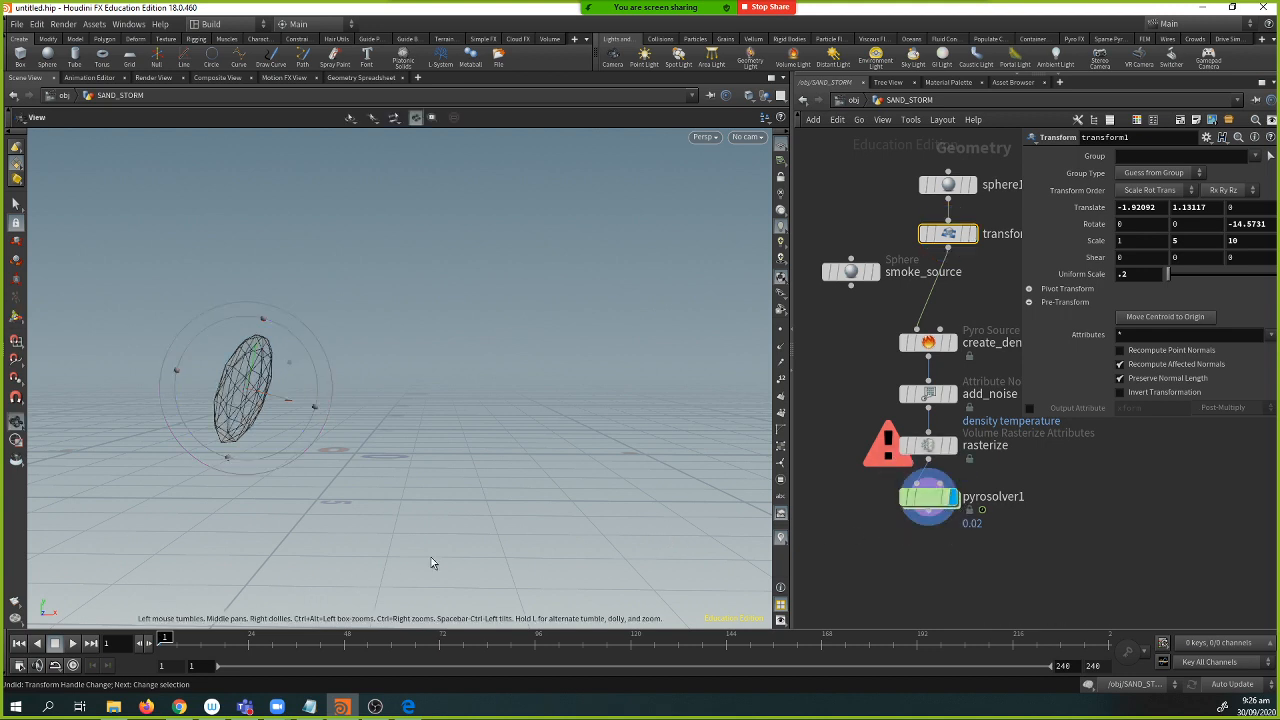
mouse_move(957, 453)
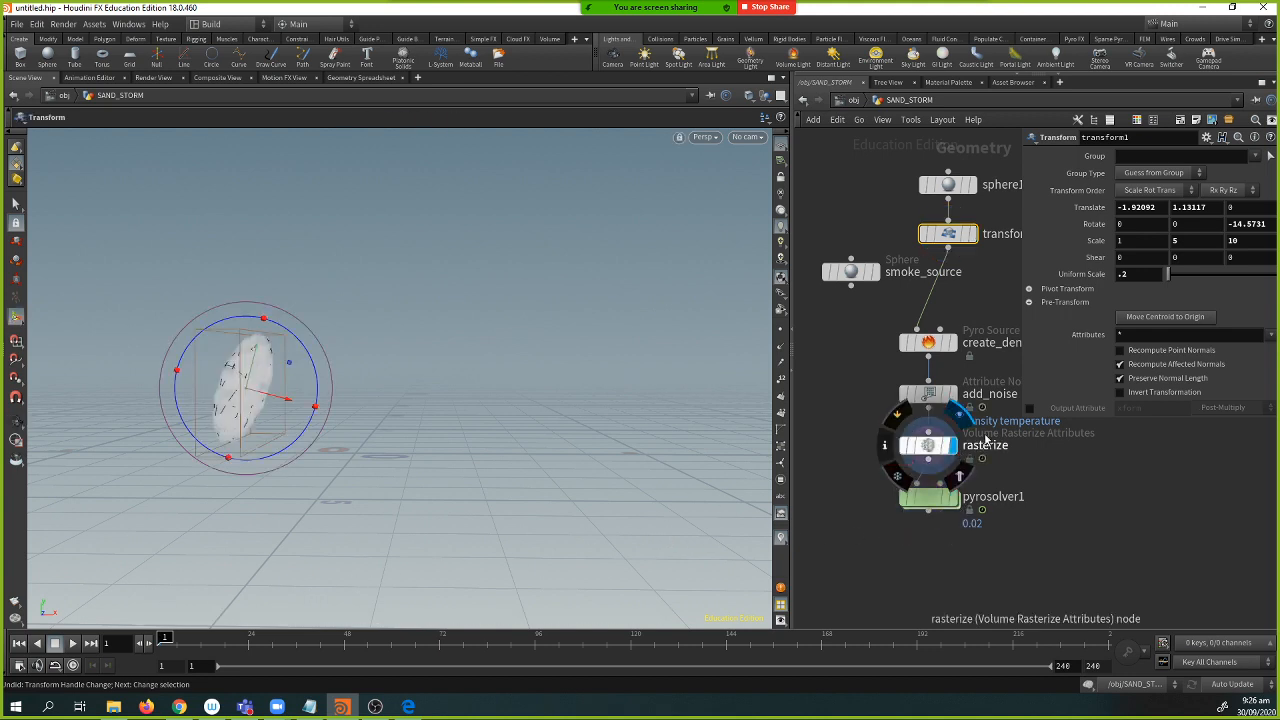
mouse_move(941, 497)
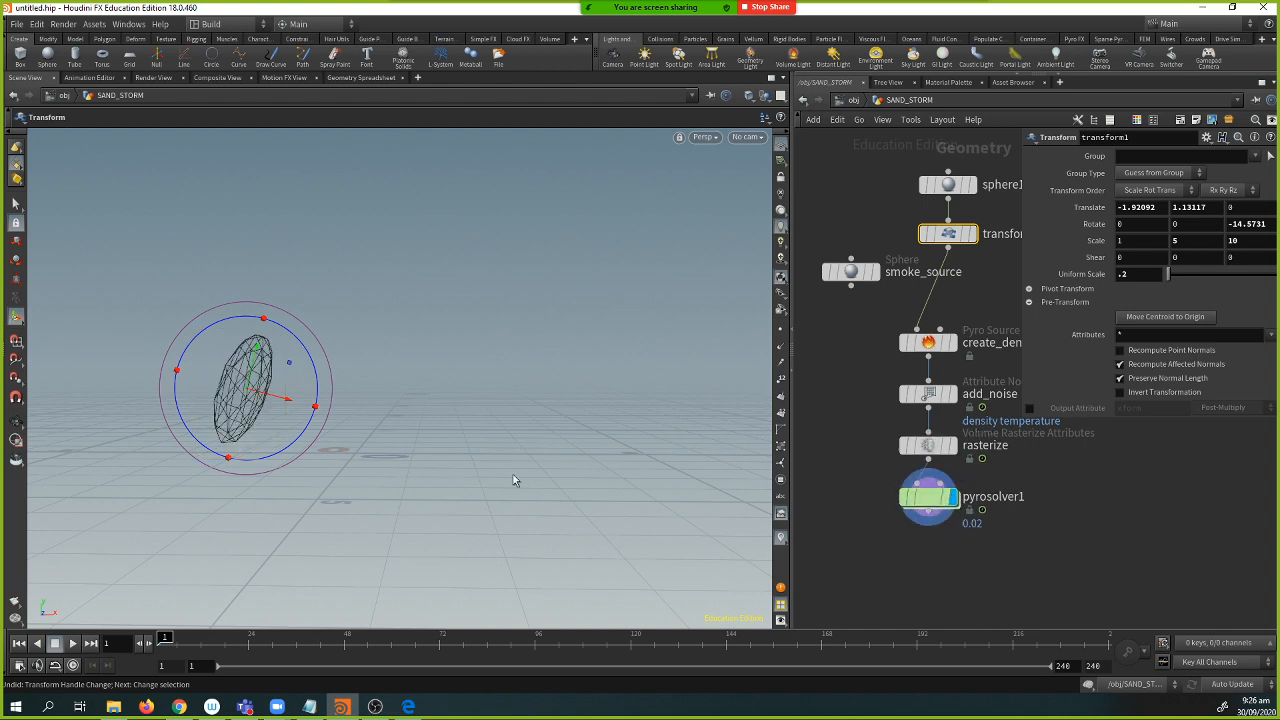
- Play the opening frames of the smoke simulation, return to frame 1, and examine the smoke from several angles
key(Escape)
drag(566, 491, 482, 509)
key(Return)
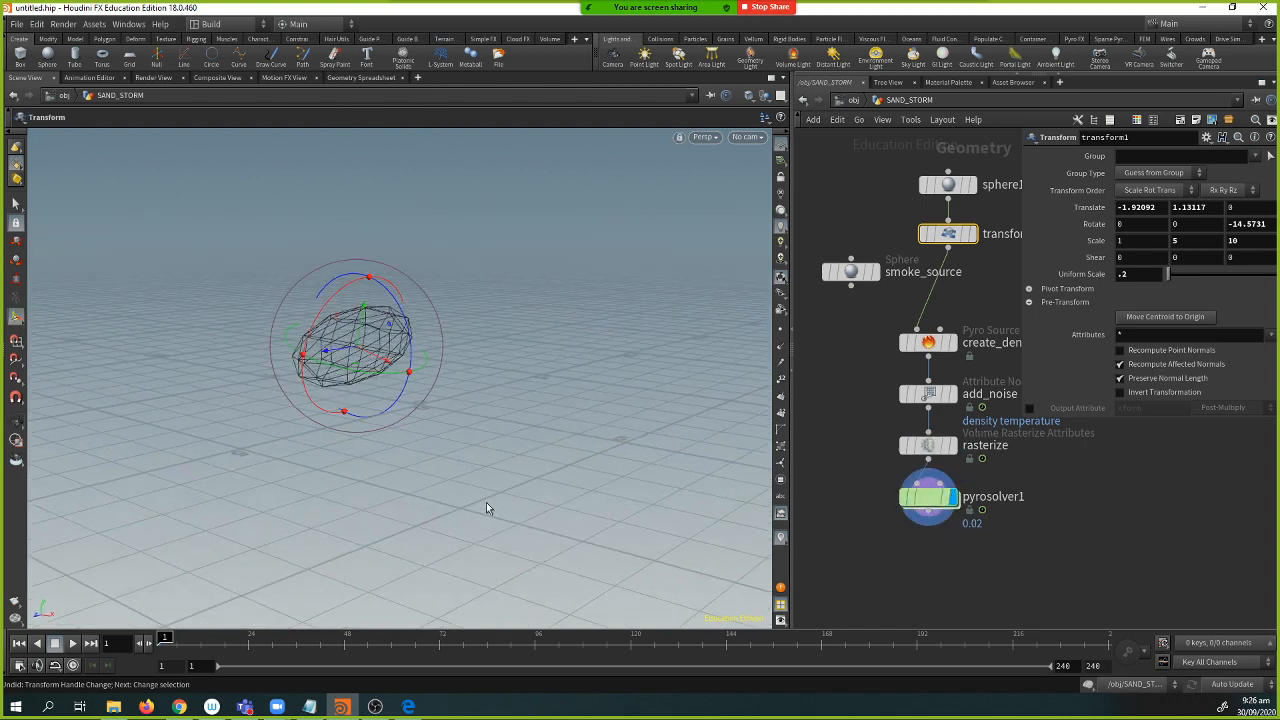
click(73, 645)
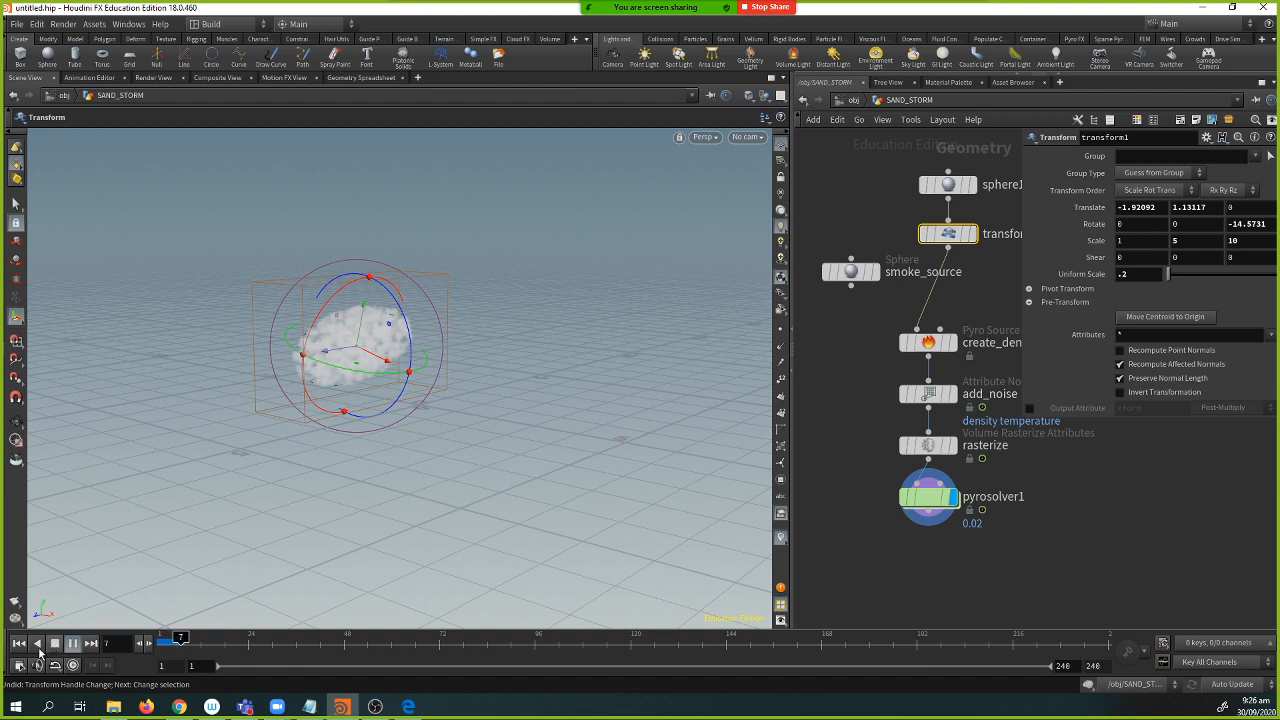
click(54, 645)
click(17, 644)
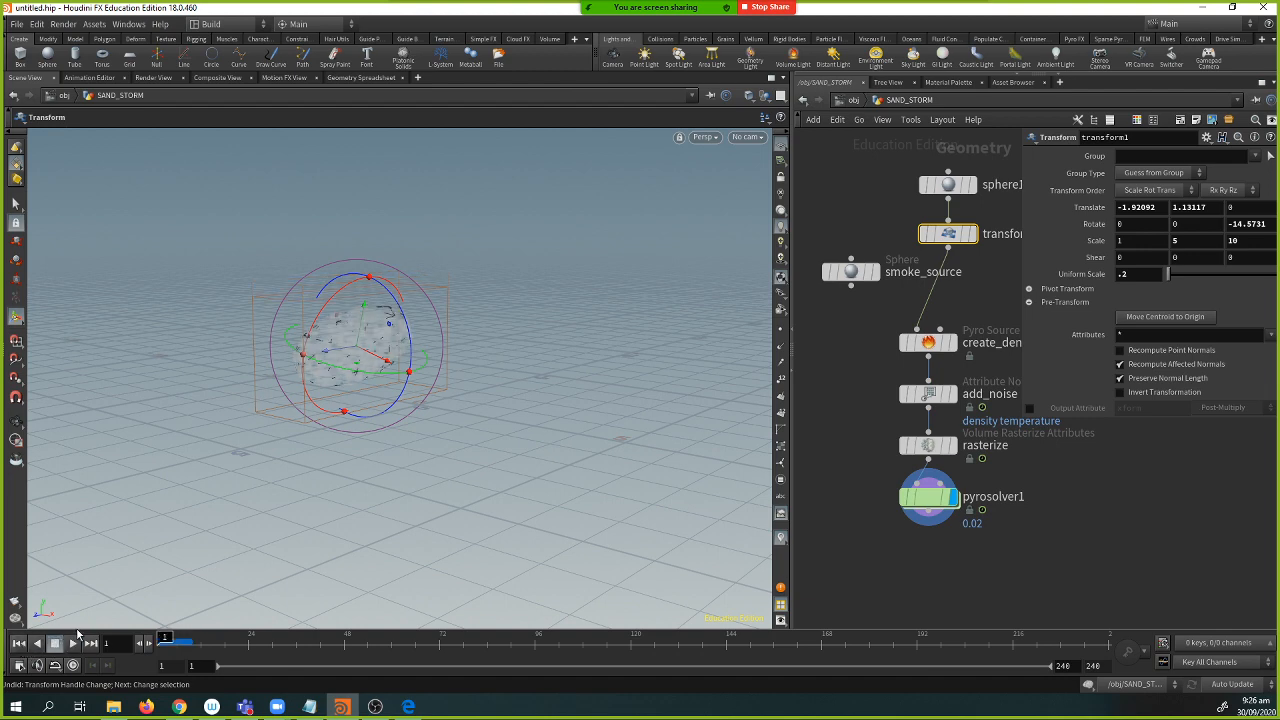
key(Escape)
drag(184, 572, 462, 383)
key(Return)
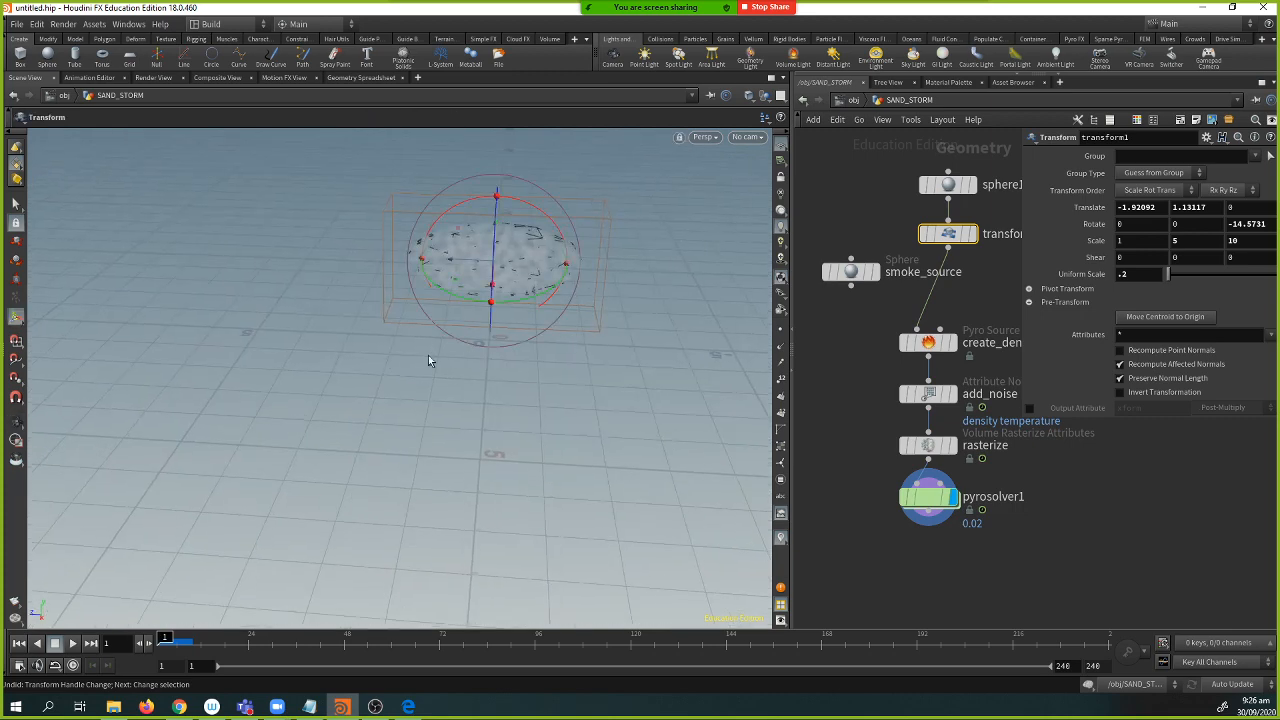
key(Escape)
drag(646, 372, 584, 338)
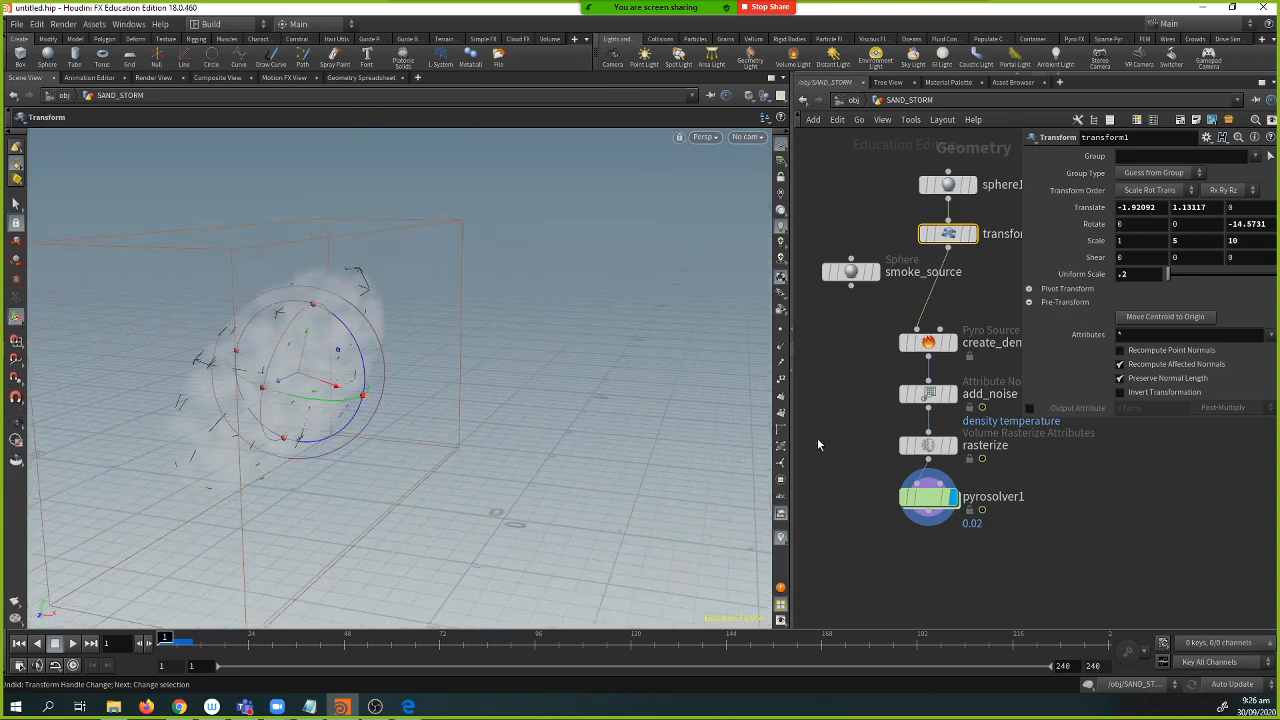
- Select pyrosolver1 and play the opening frames of the smoke simulation up to about frame 11
drag(832, 450, 943, 508)
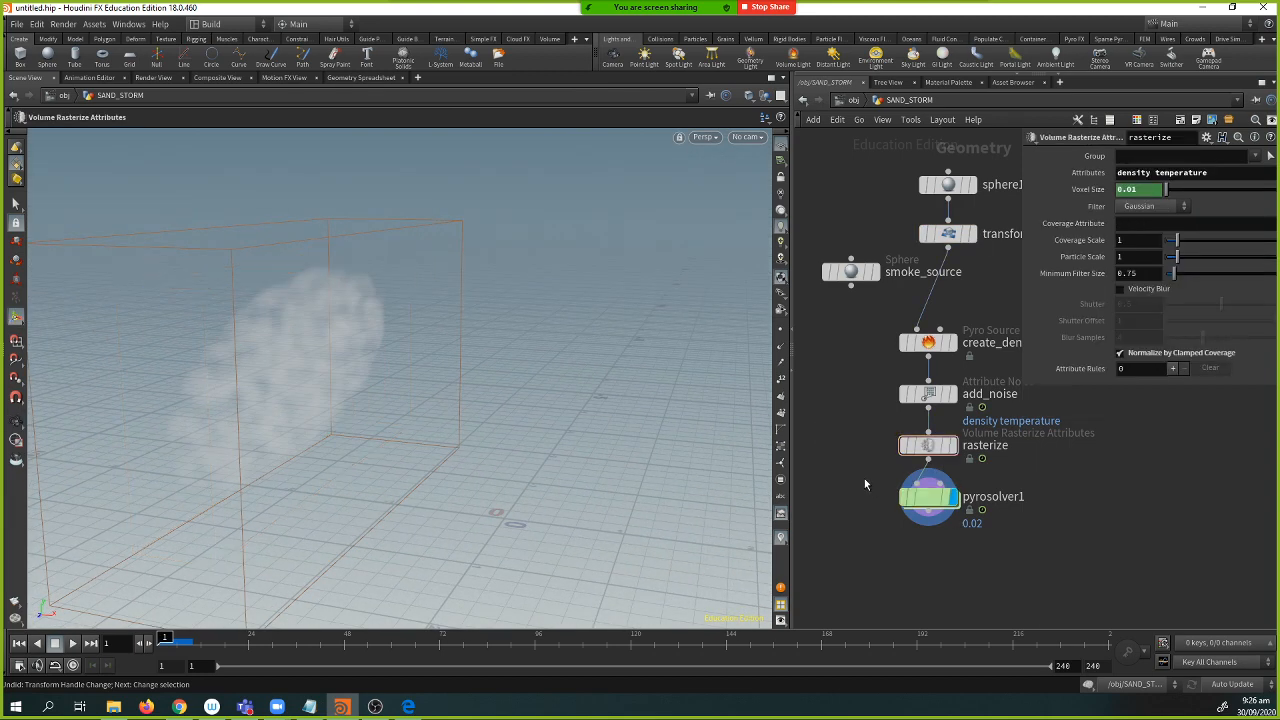
click(928, 497)
drag(470, 453, 365, 425)
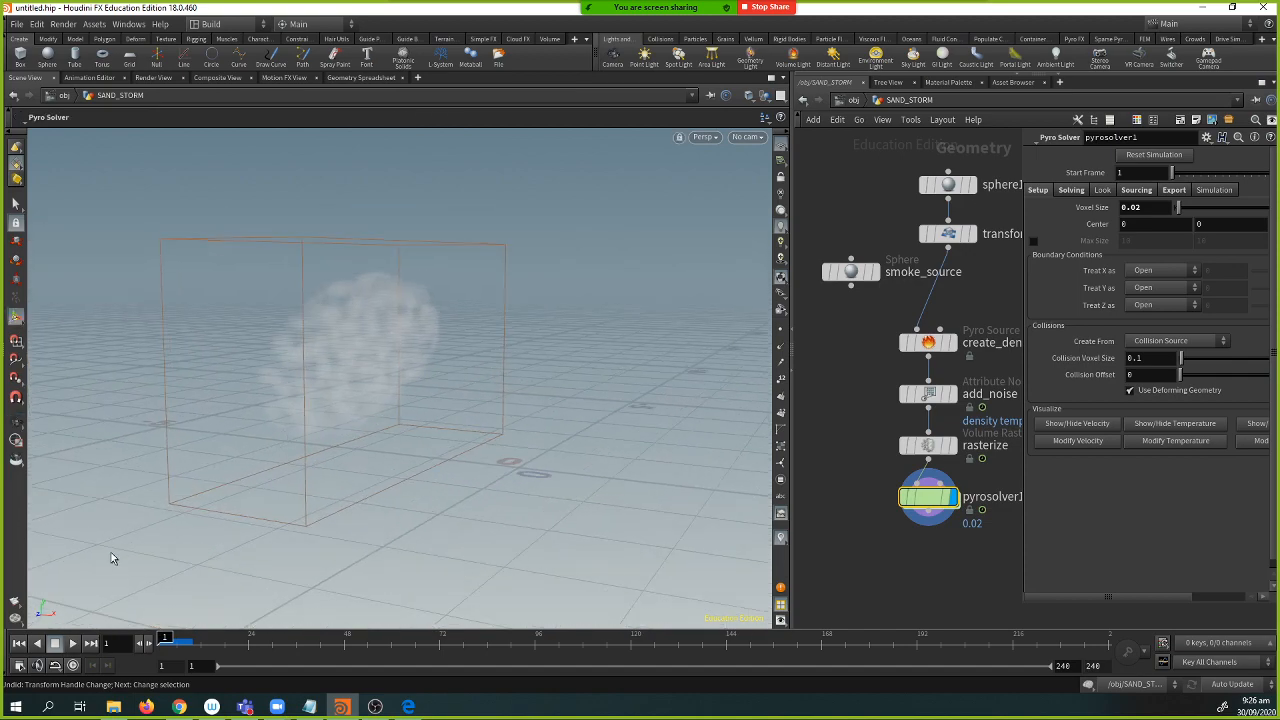
click(73, 645)
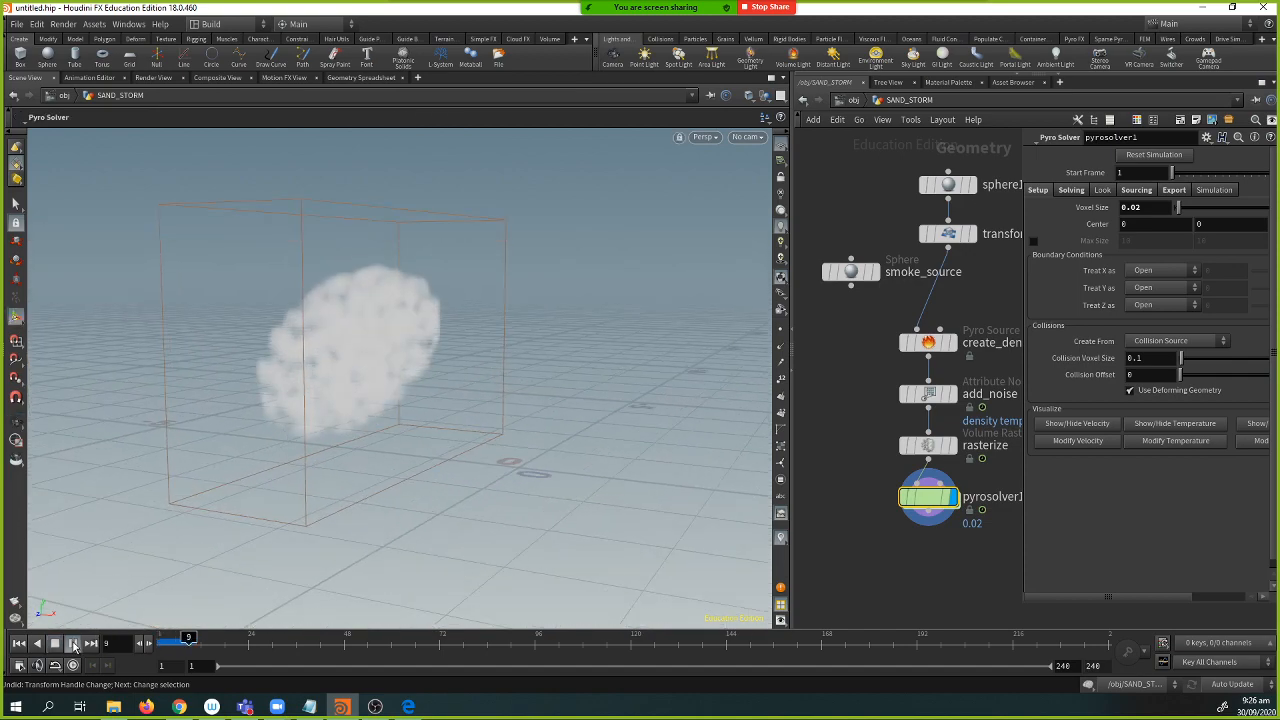
click(56, 644)
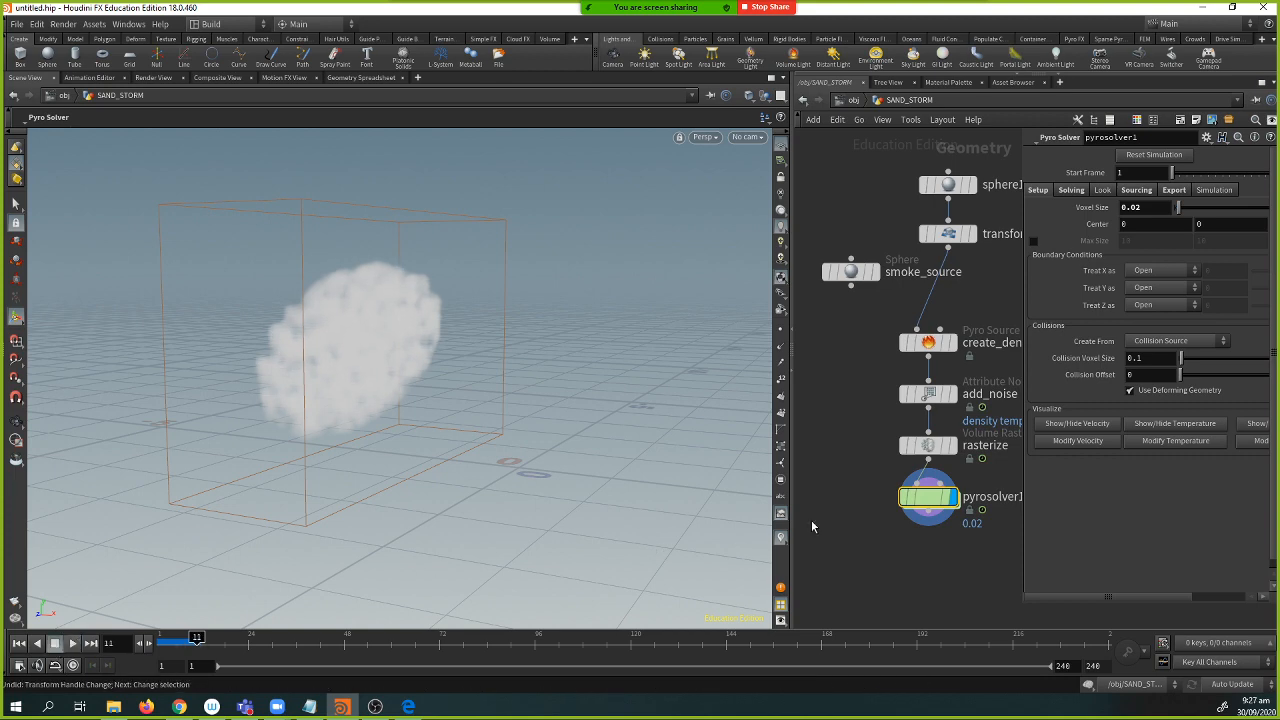
- Delete the disconnected smoke_source sphere from the SAND_STORM network
middle_drag(861, 412, 838, 427)
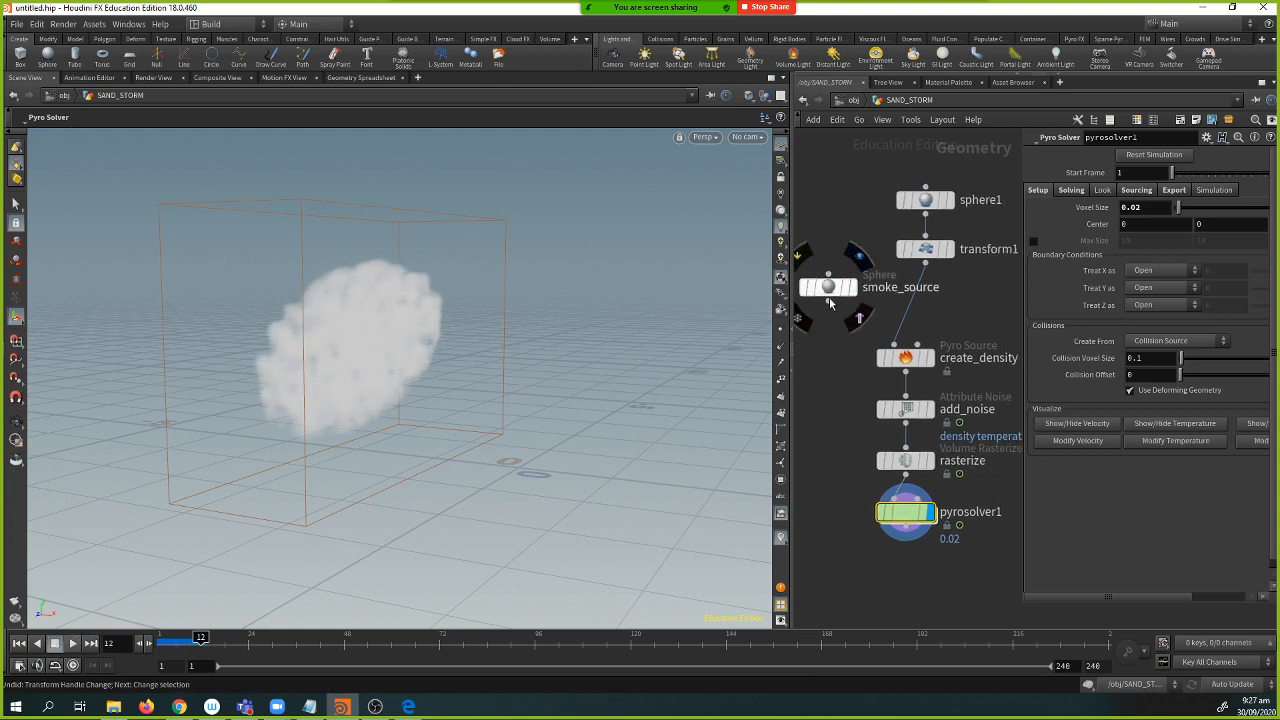
drag(826, 287, 829, 260)
click(830, 259)
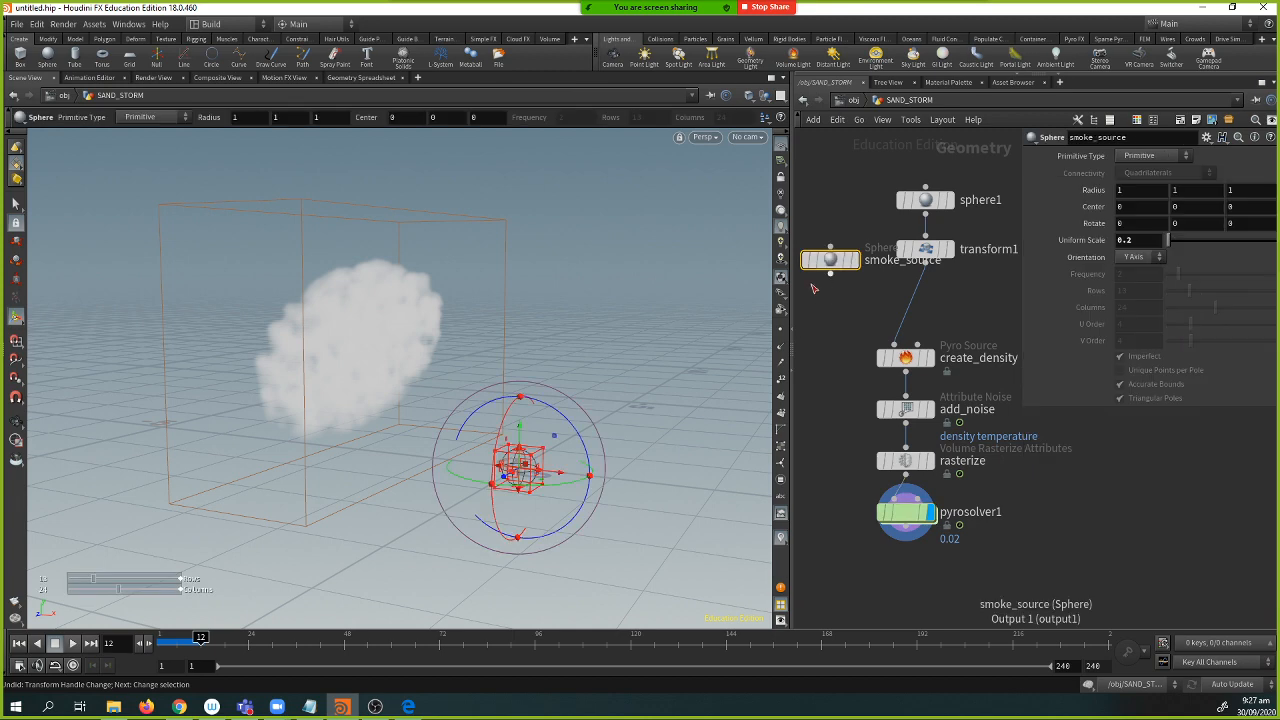
key(Delete)
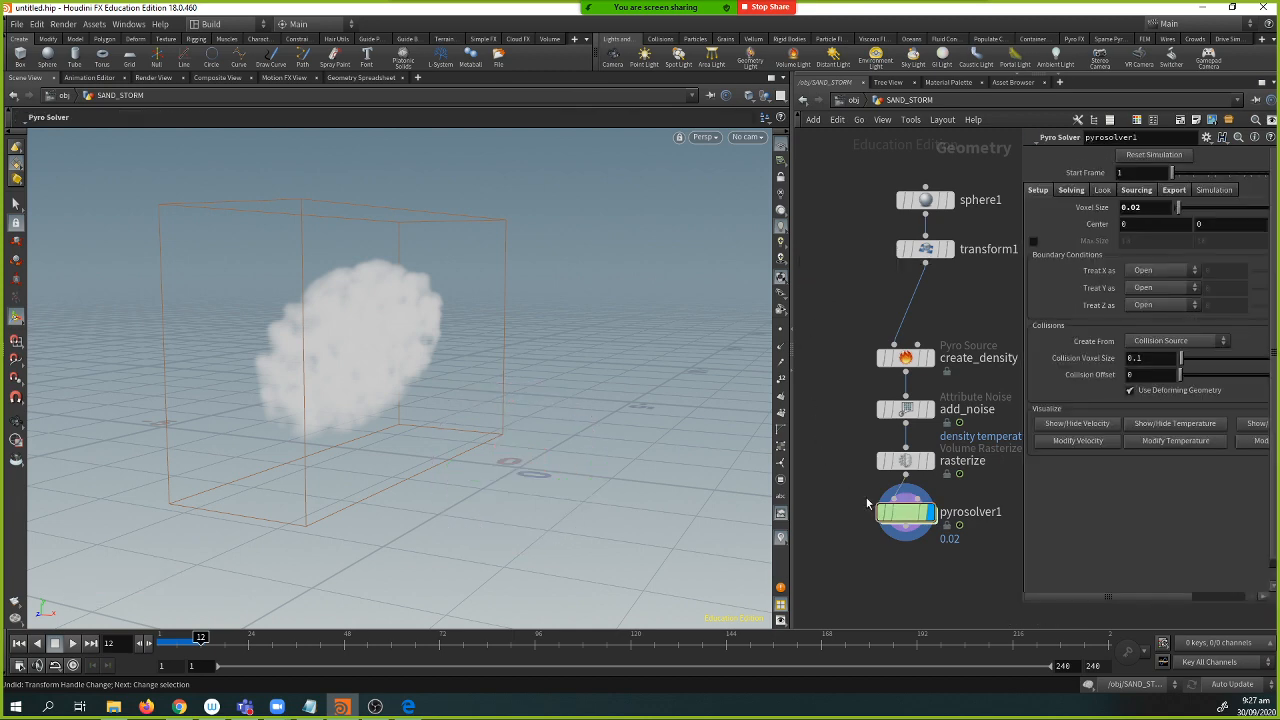
- Return to frame 1 and enable Turbulence in pyrosolver1's Shape settings with a value of about 0.355
click(903, 512)
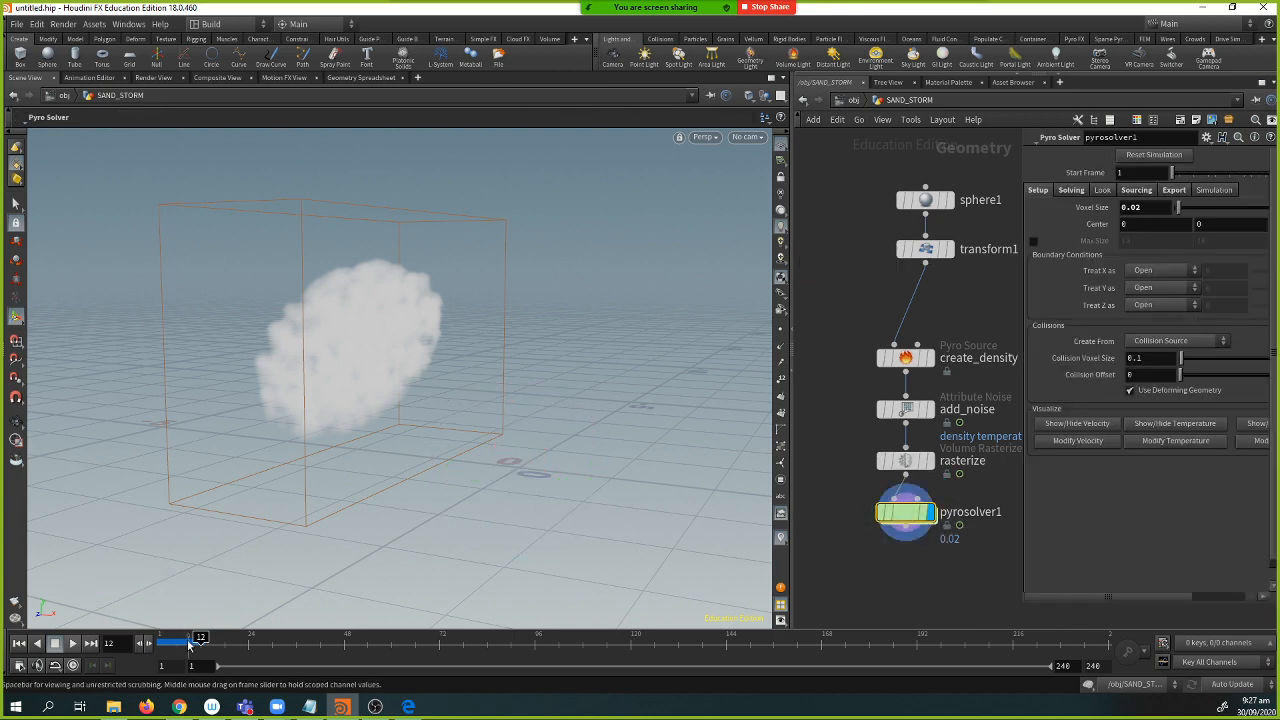
drag(195, 641, 156, 643)
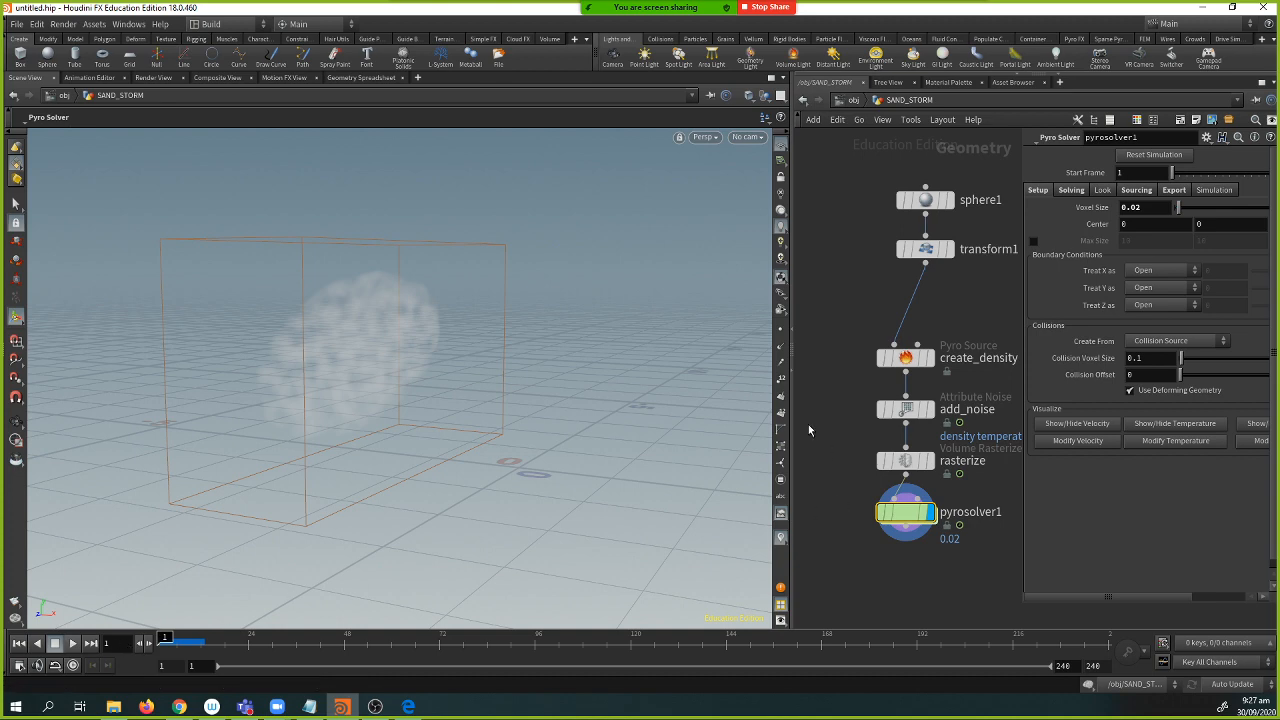
middle_drag(823, 400, 809, 380)
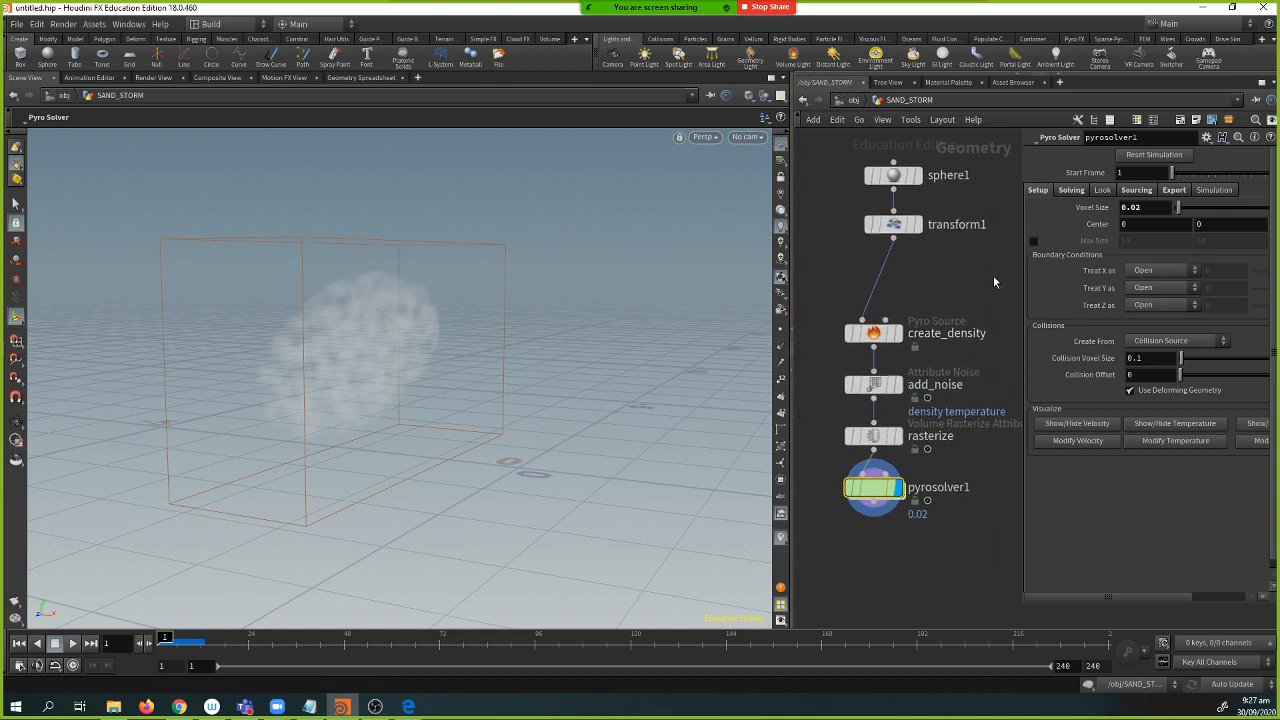
click(1072, 190)
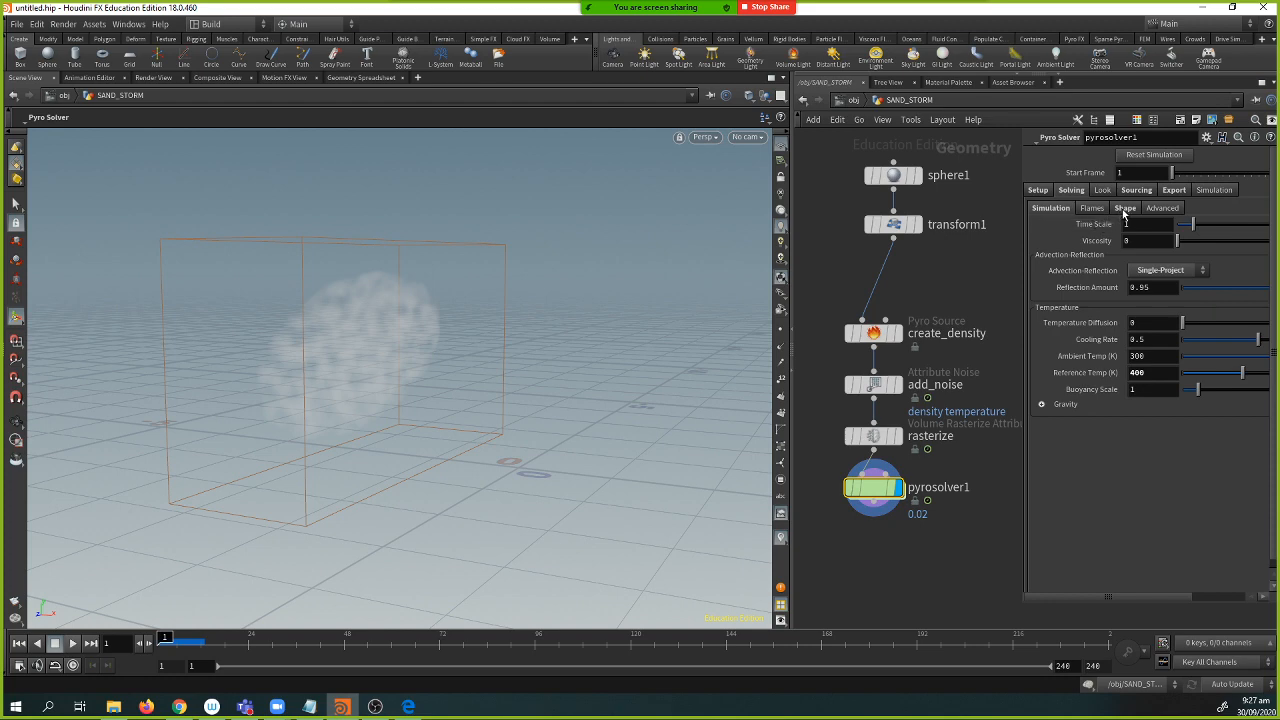
click(1125, 208)
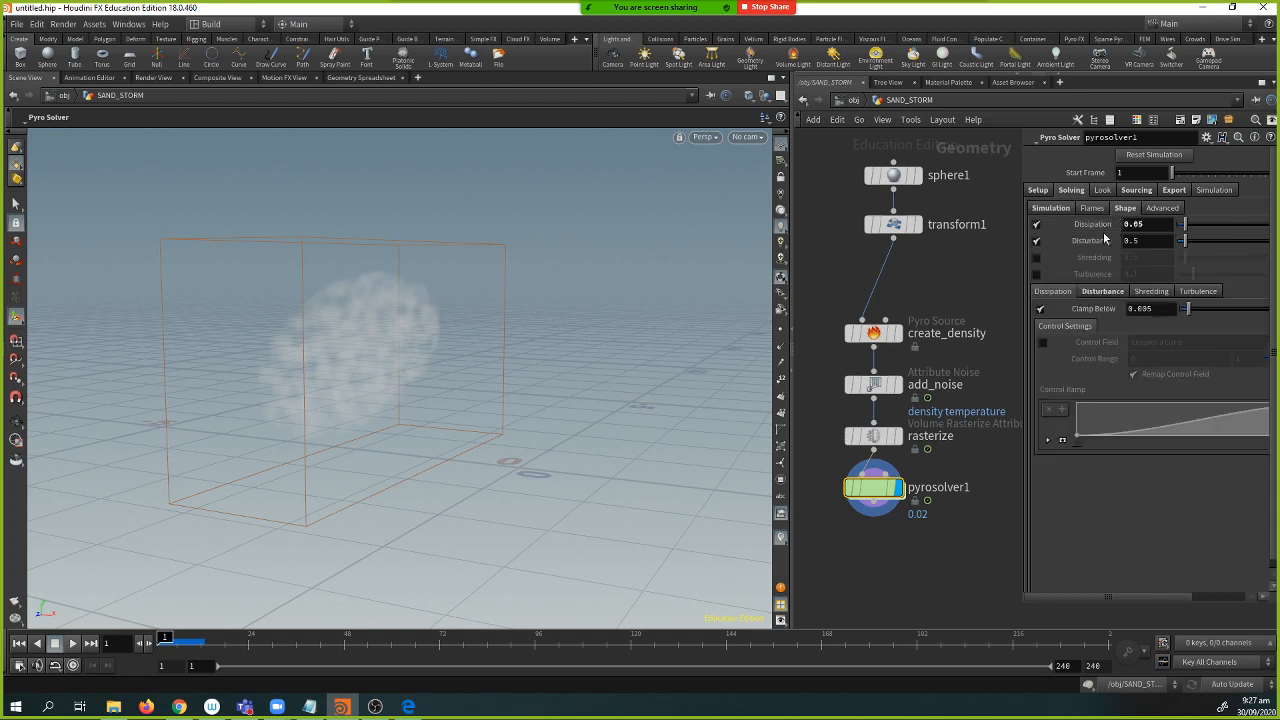
click(1036, 274)
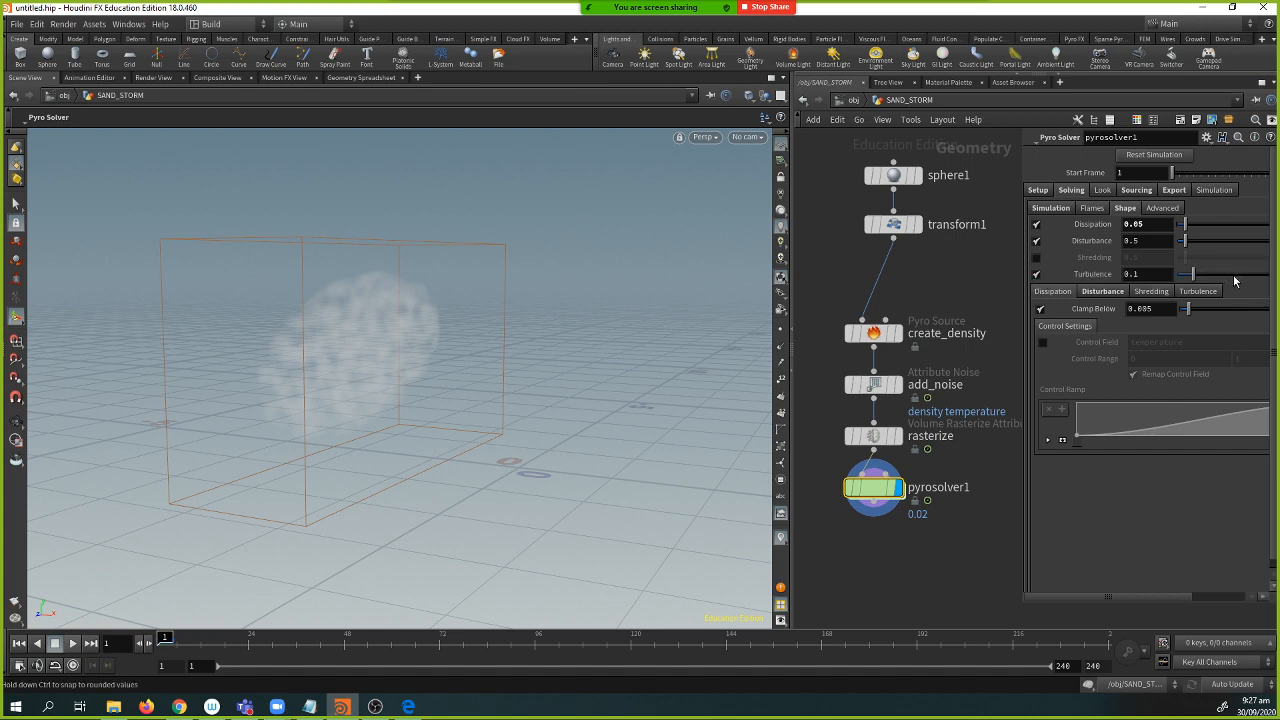
click(1234, 276)
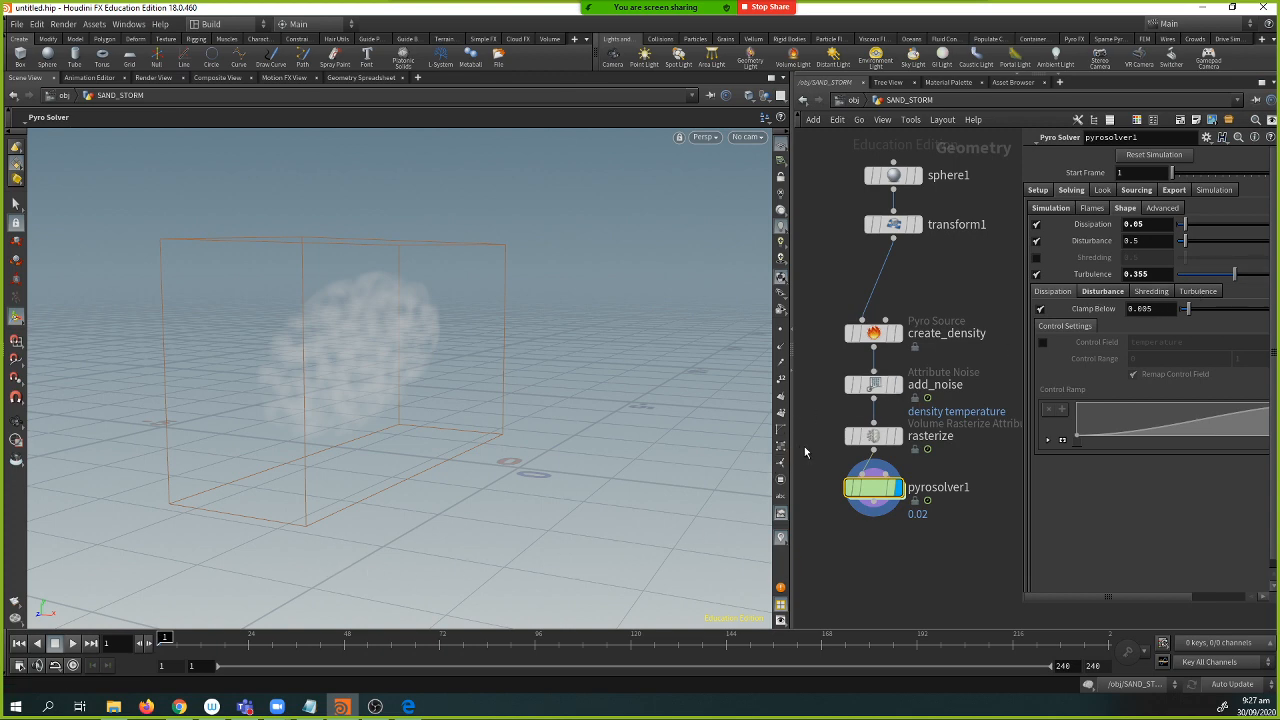
key(Escape)
- Open the FORCES network inside pyrosolver1
drag(311, 434, 376, 427)
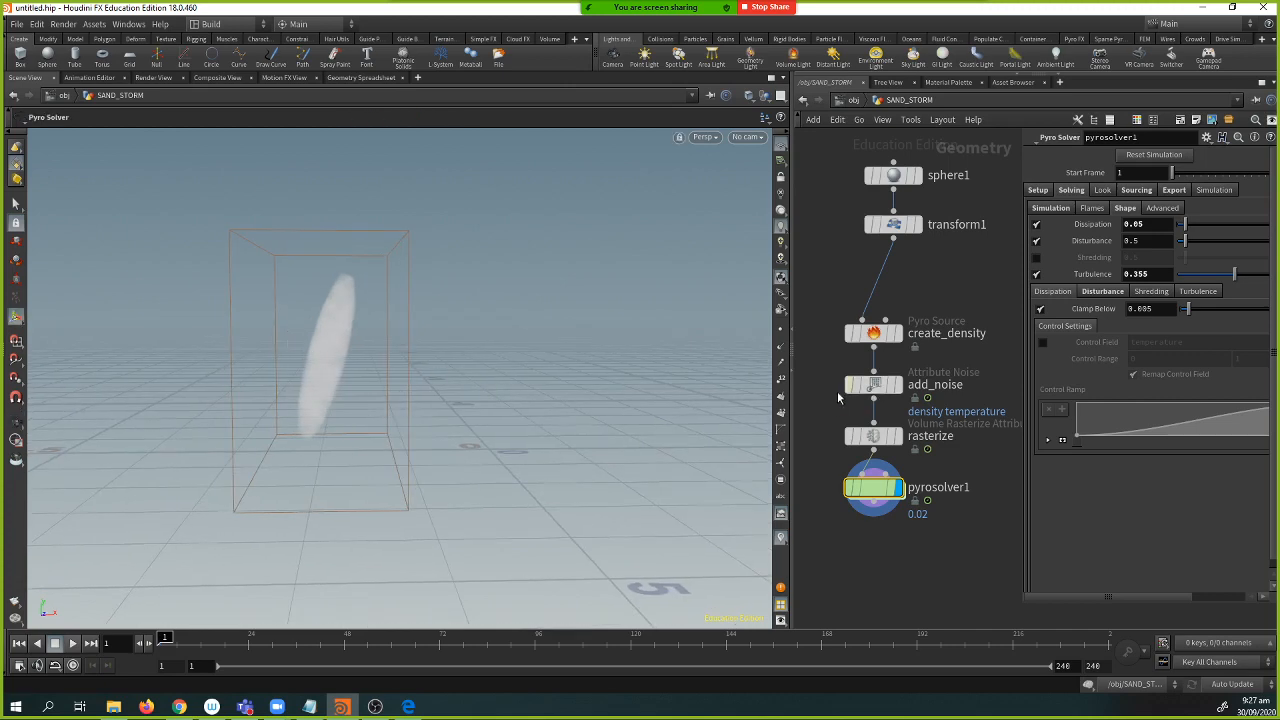
alt+middle_drag(513, 421, 513, 418)
alt+drag(513, 418, 200, 531)
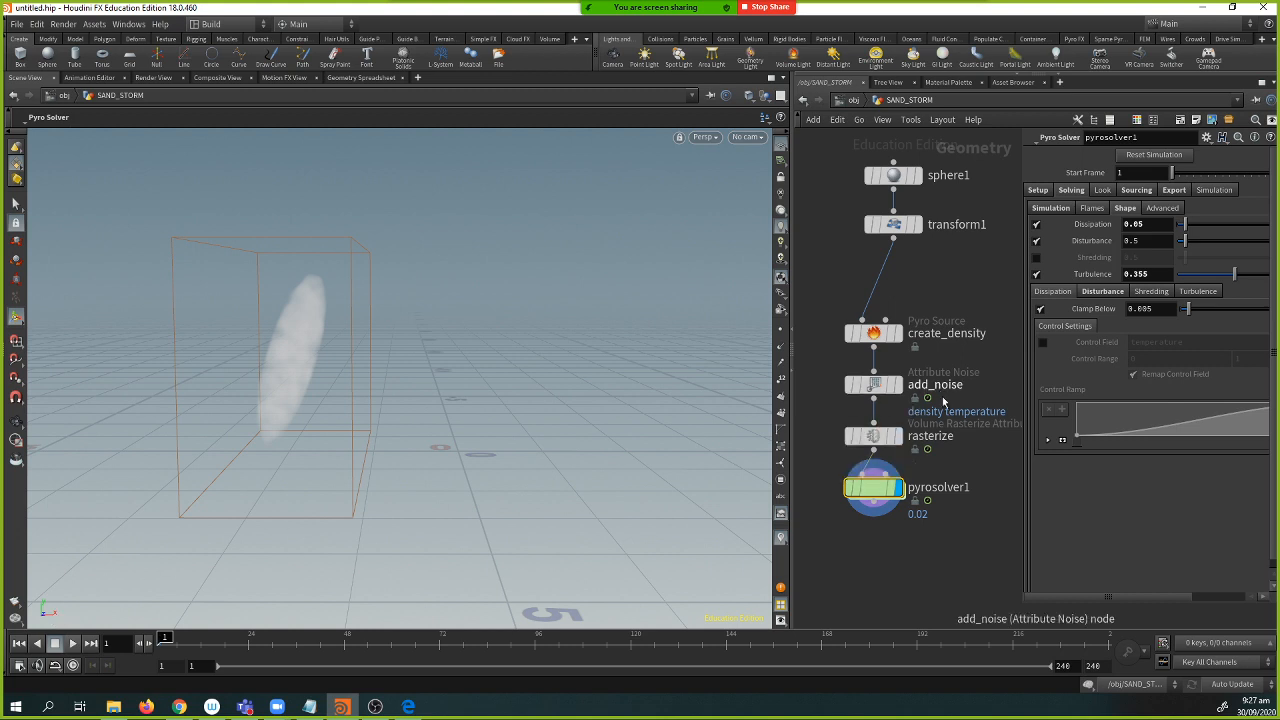
mouse_move(880, 490)
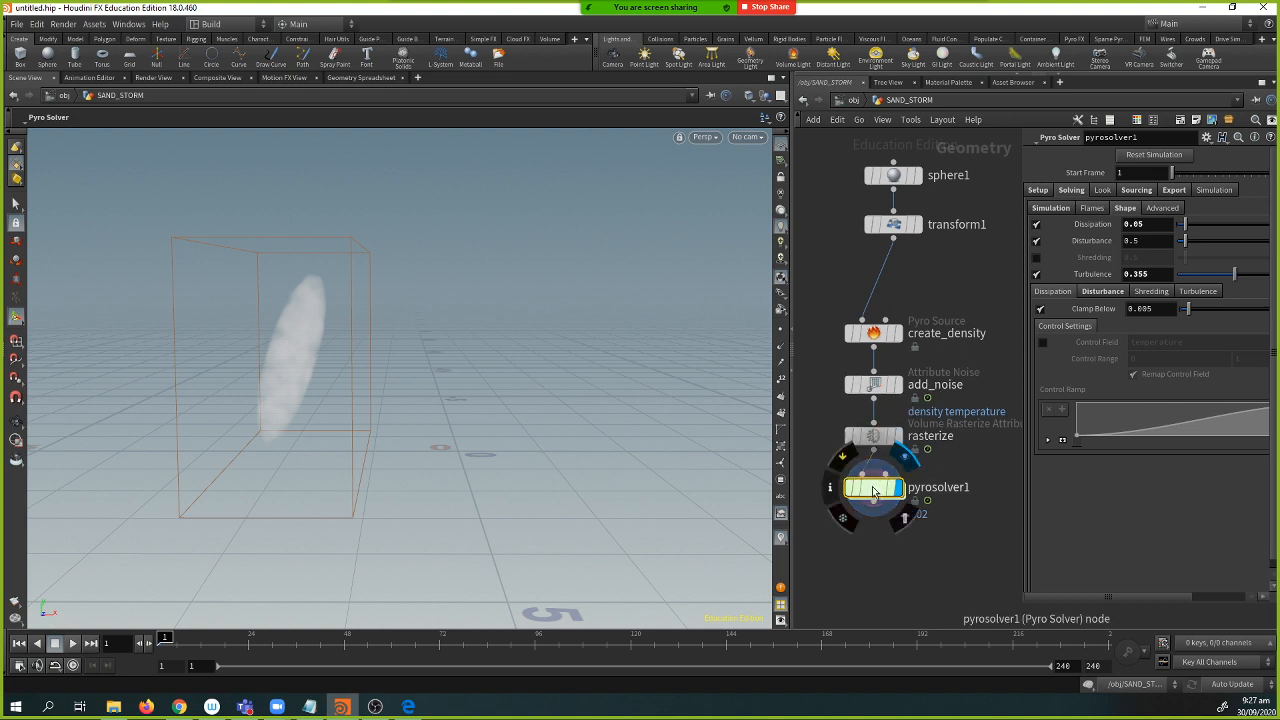
double_click(874, 490)
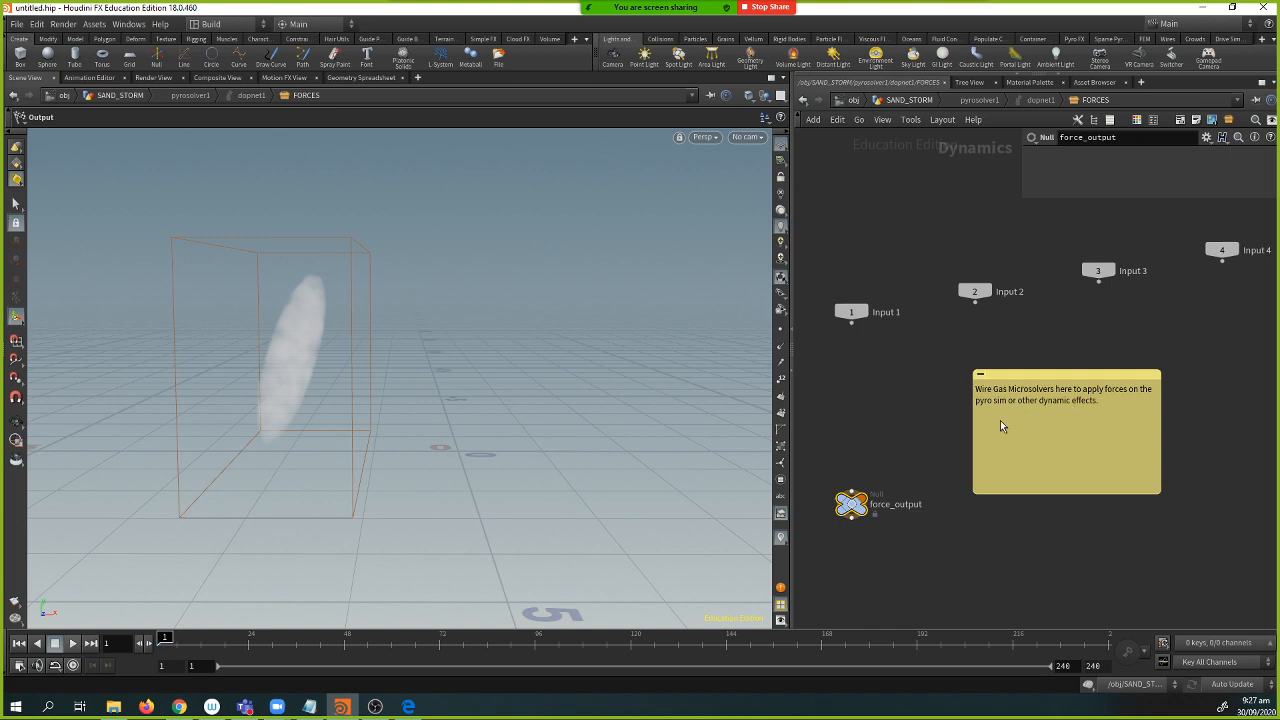
- Add a Gas Wind node above force_output and connect its output to force_output
key(Tab)
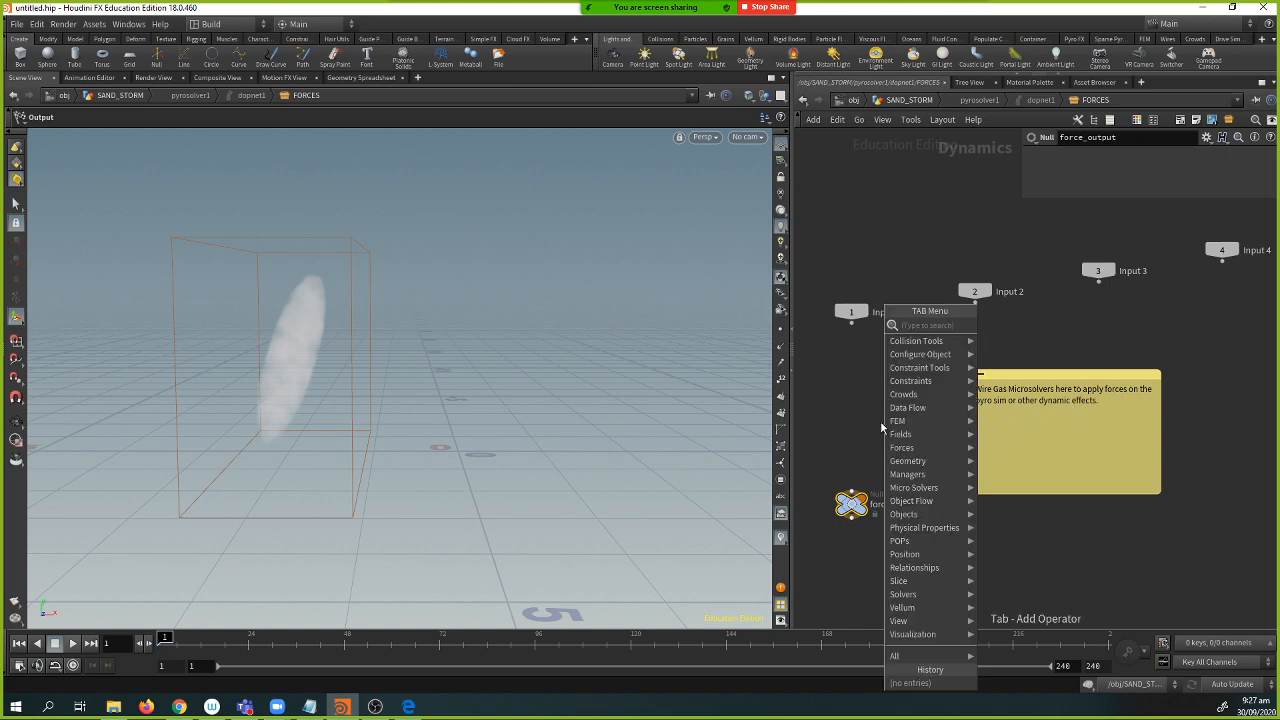
text(gas)
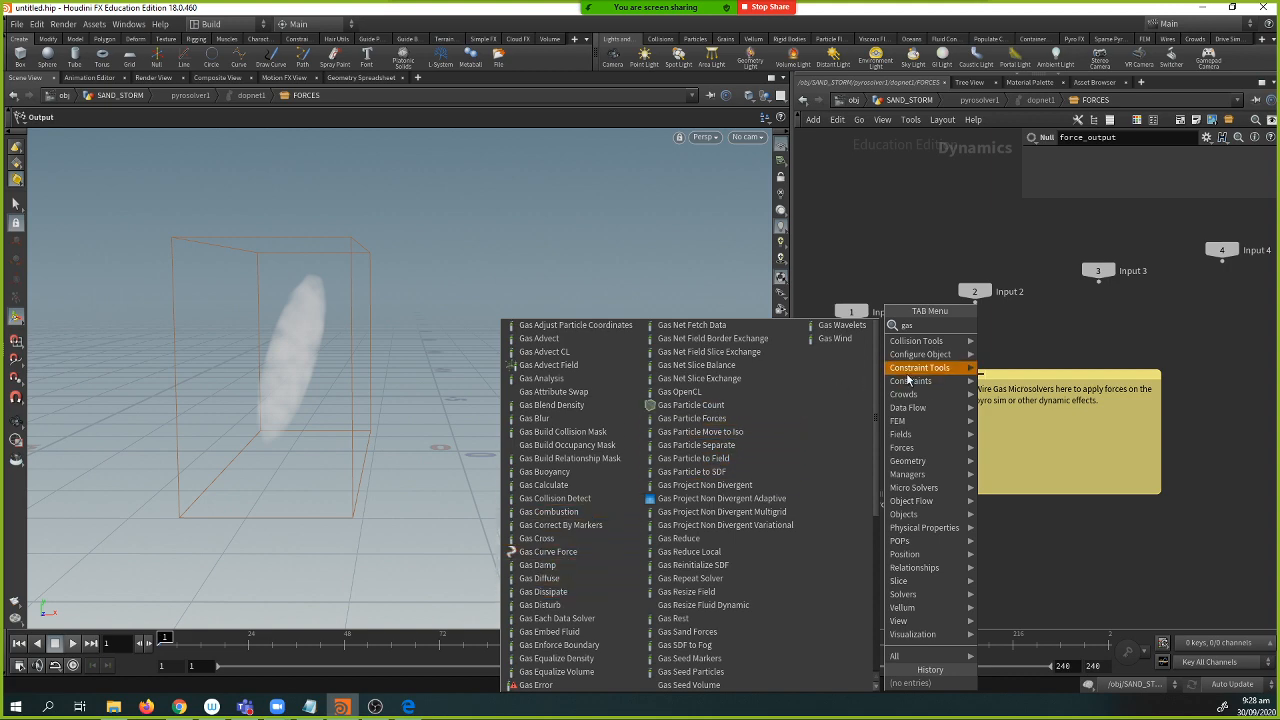
text(g)
key(BackSpace)
key(BackSpace)
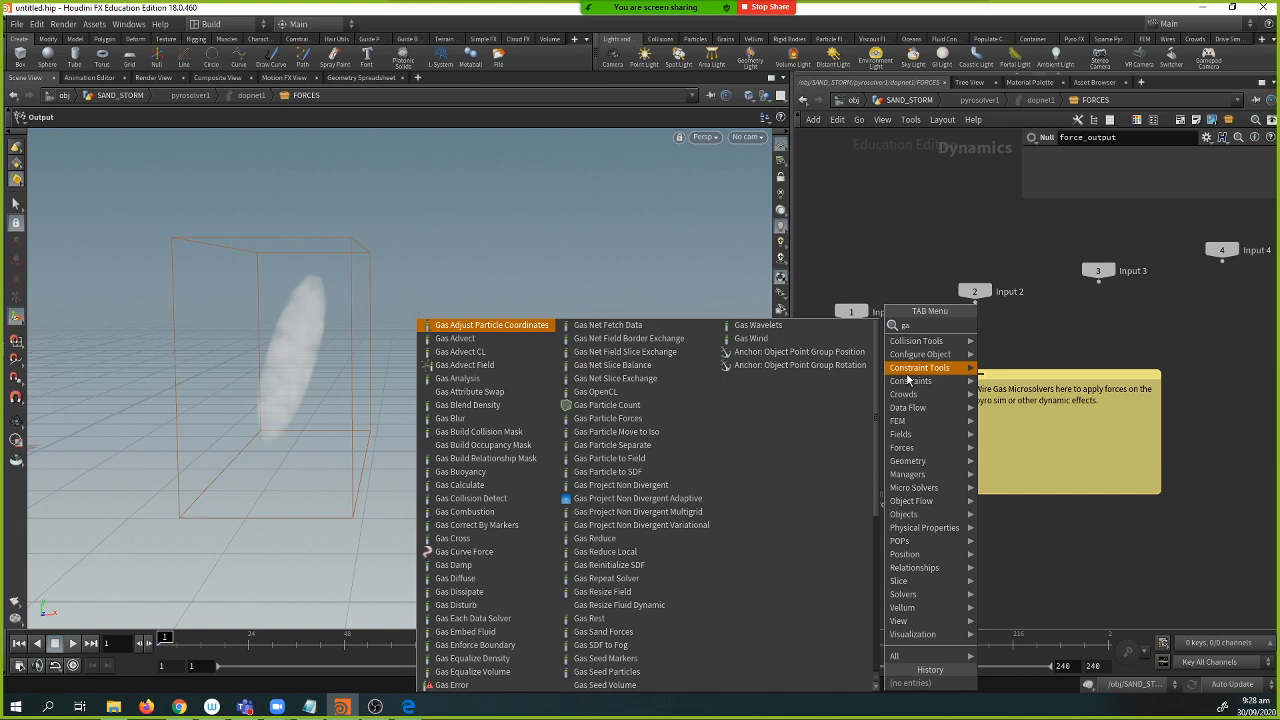
text(s wi)
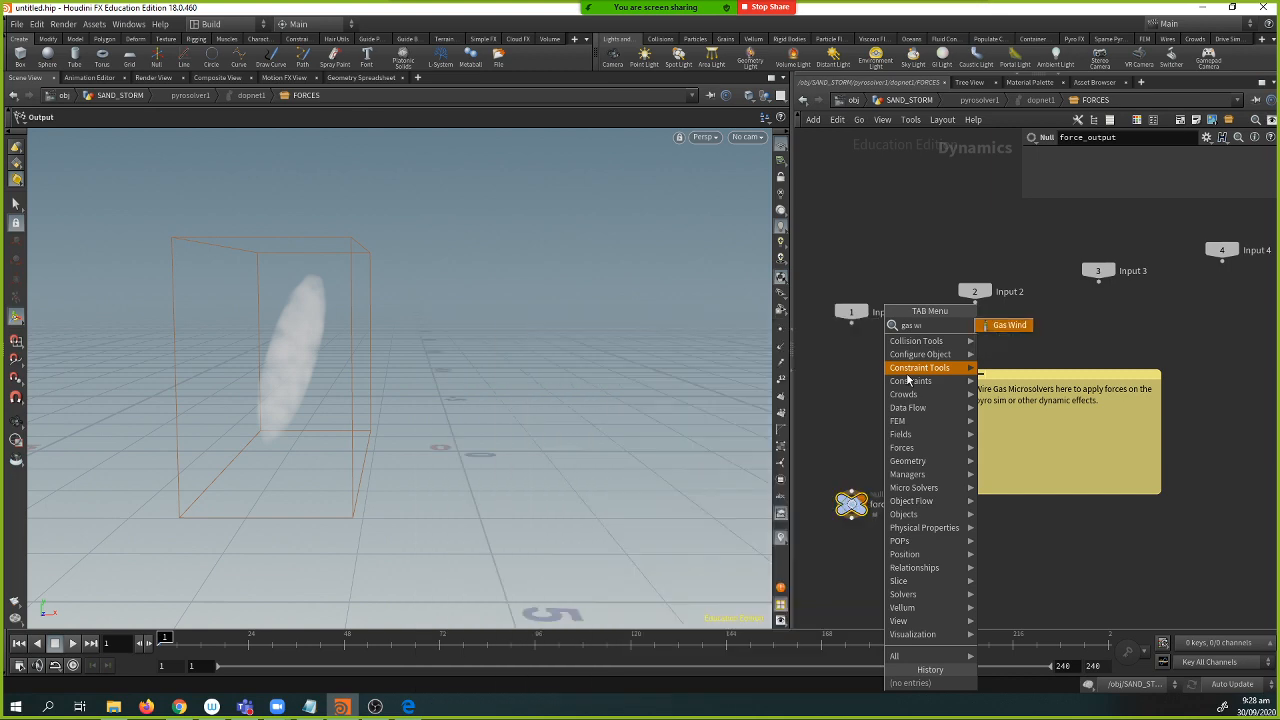
key(Return)
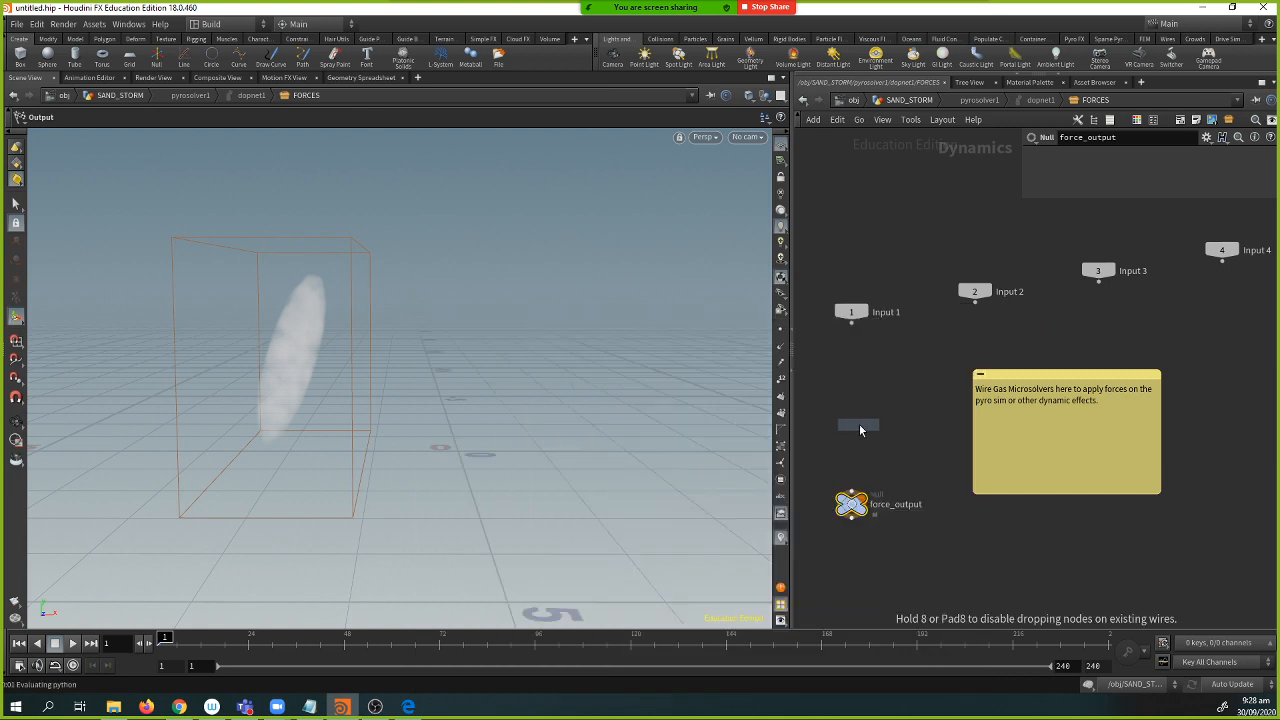
click(859, 427)
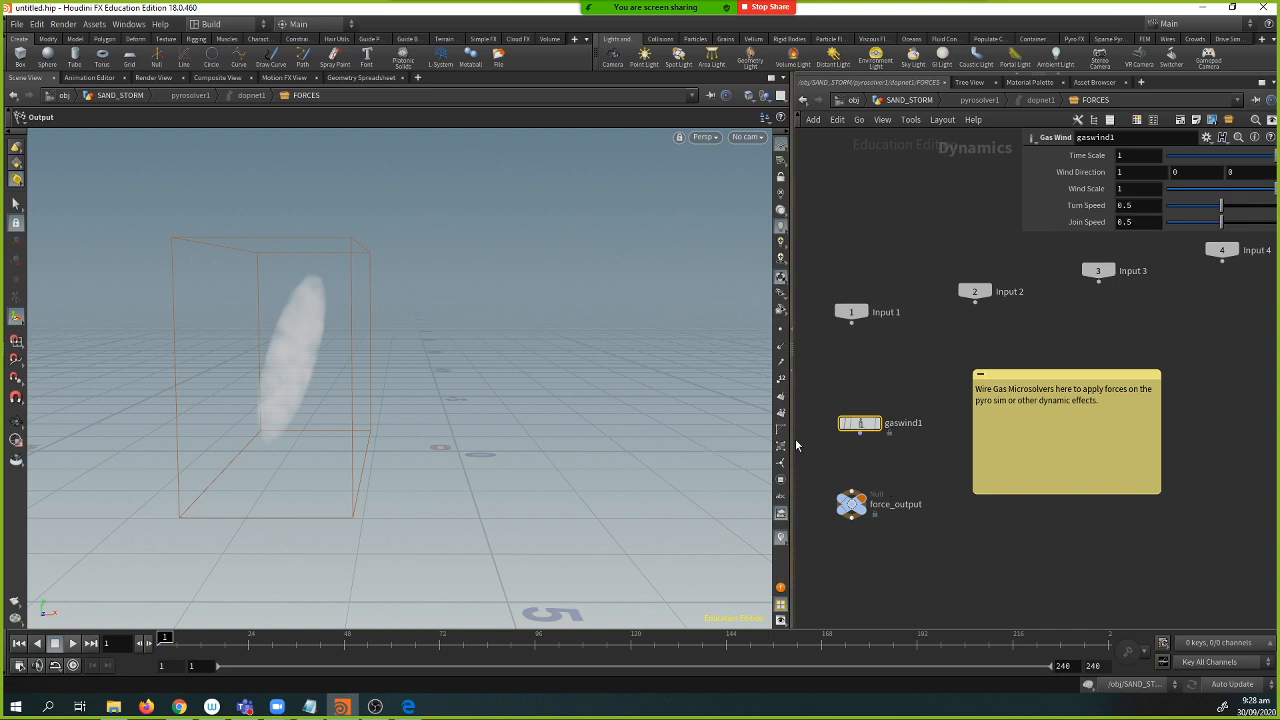
drag(862, 438, 852, 492)
key(Tab)
key(Tab)
- Set gaswind1's Wind Direction to 2, -1, 0 and play the opening frames of the simulation
click(385, 394)
alt+drag(373, 394, 451, 372)
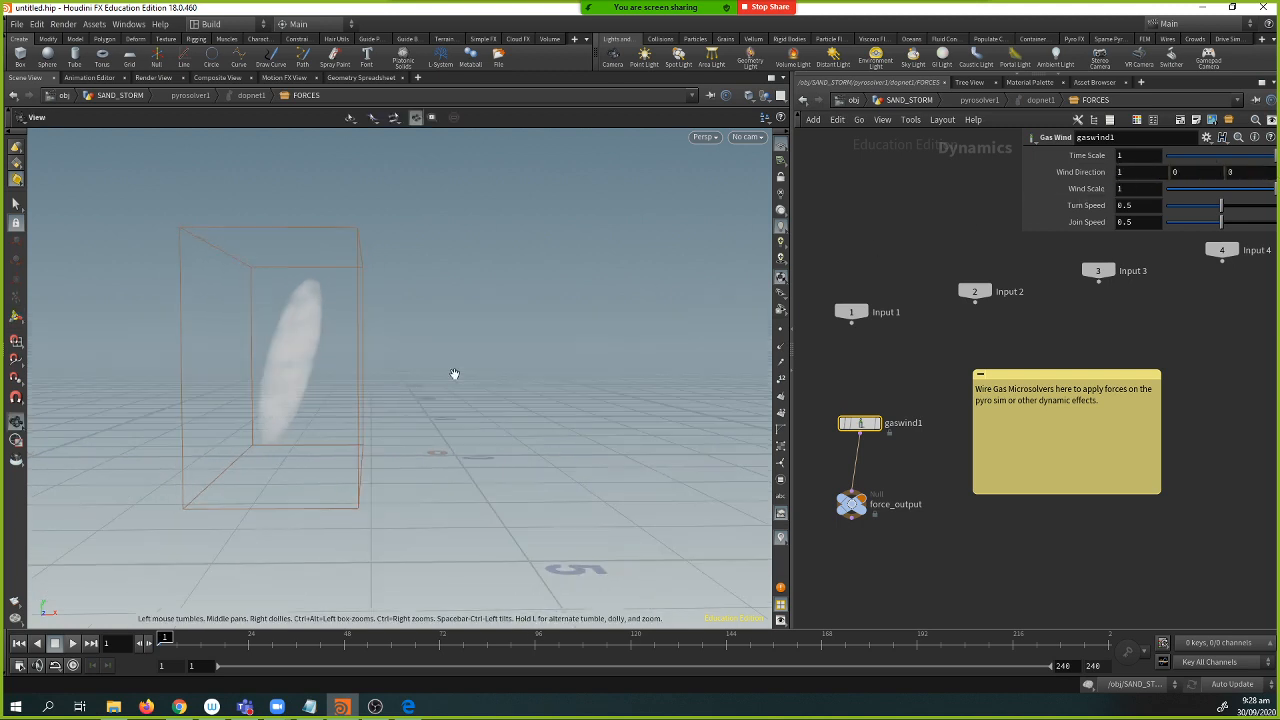
drag(1128, 173, 1061, 178)
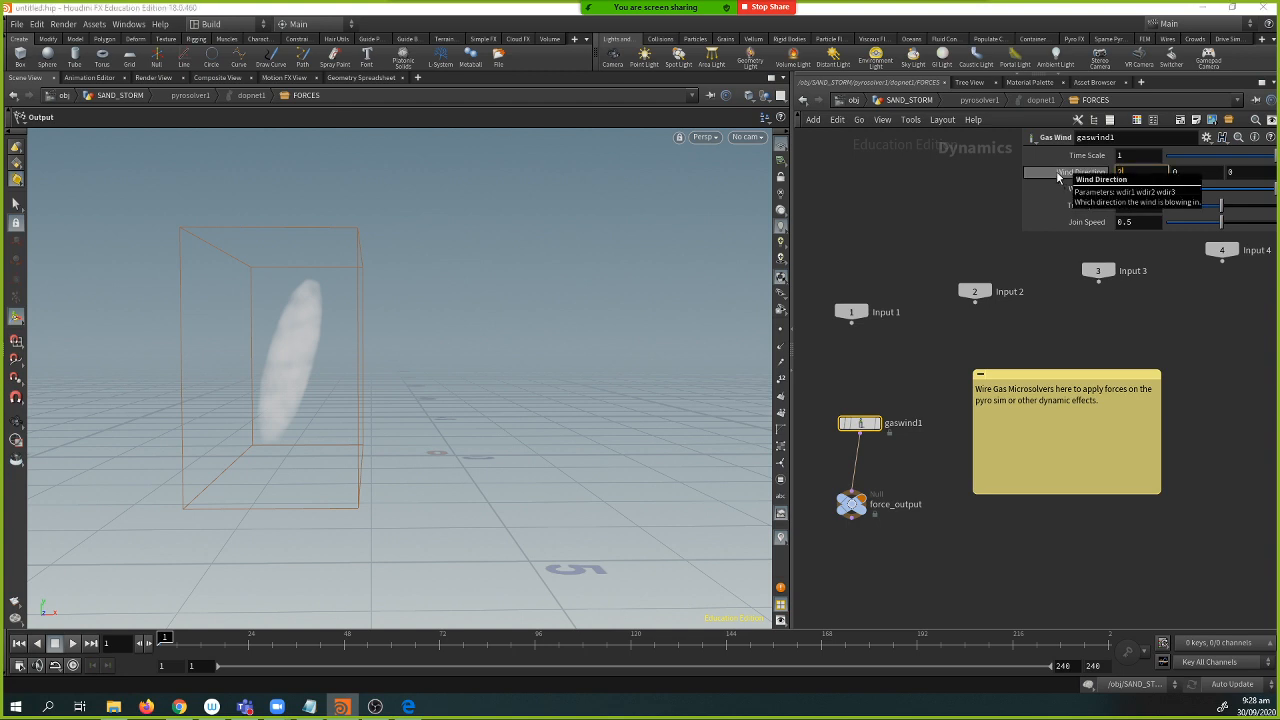
text(2)
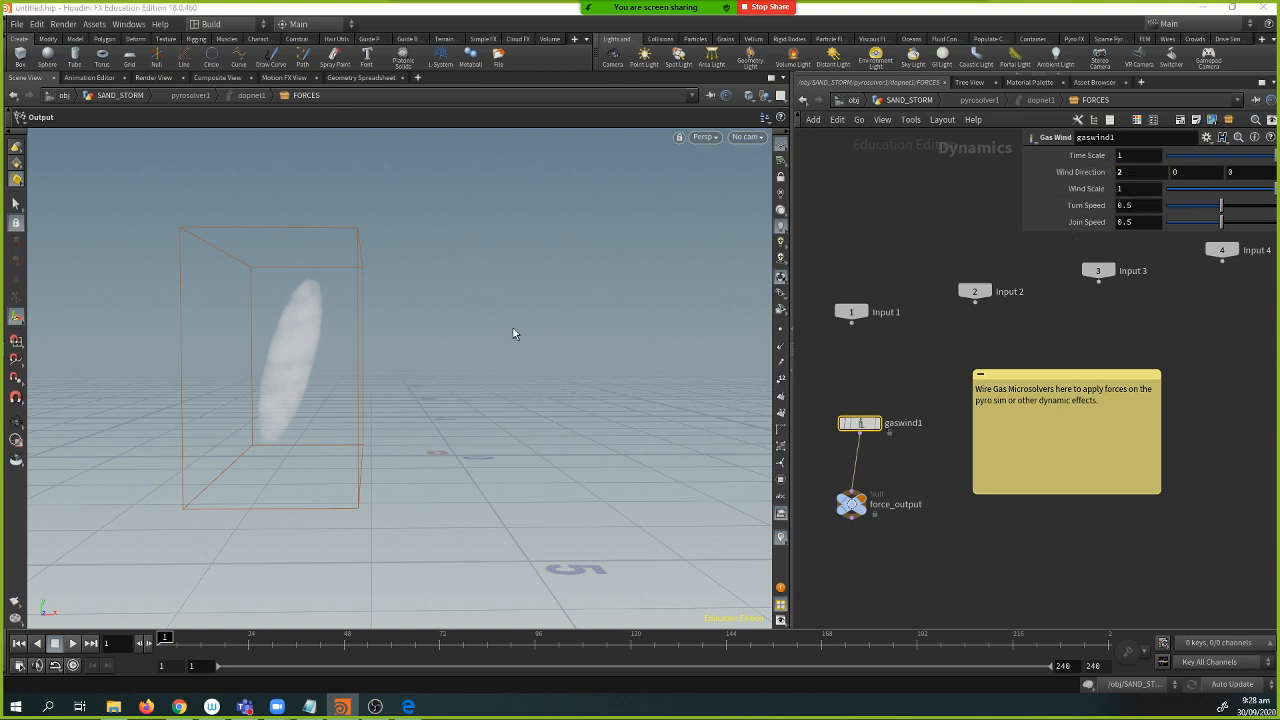
alt+drag(513, 330, 471, 336)
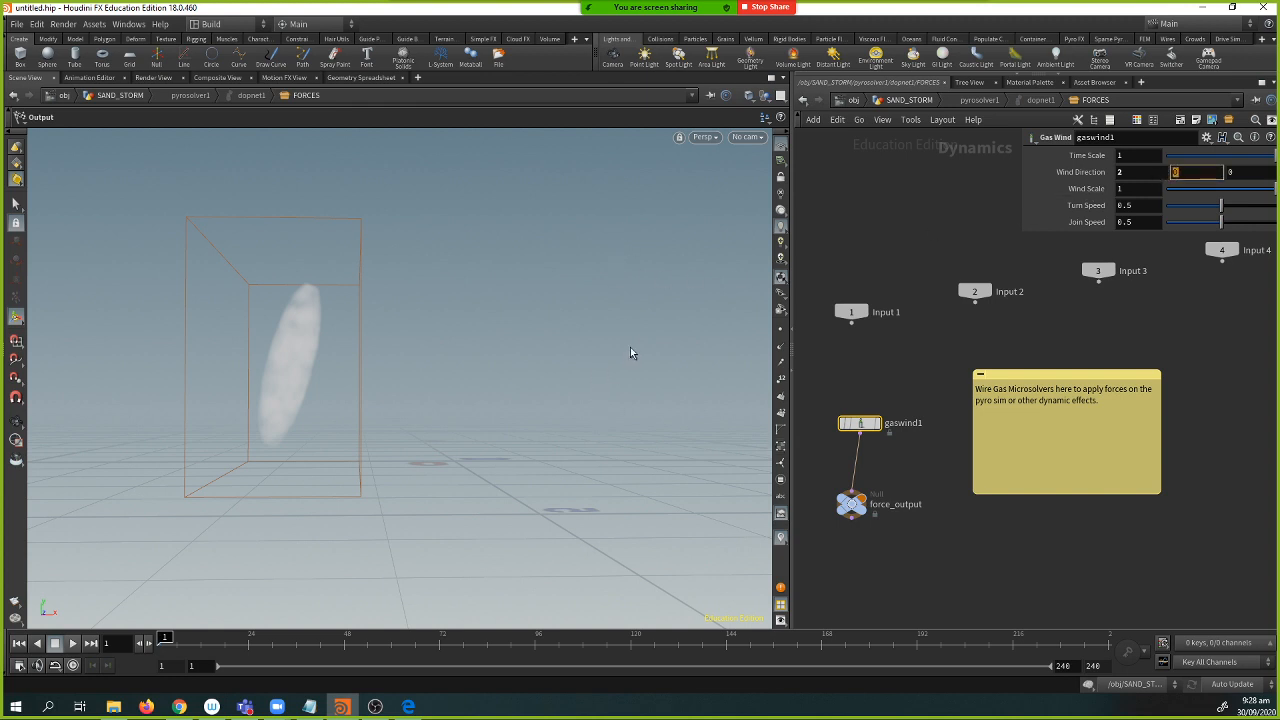
click(217, 510)
click(1177, 172)
text(1)
key(Return)
click(74, 643)
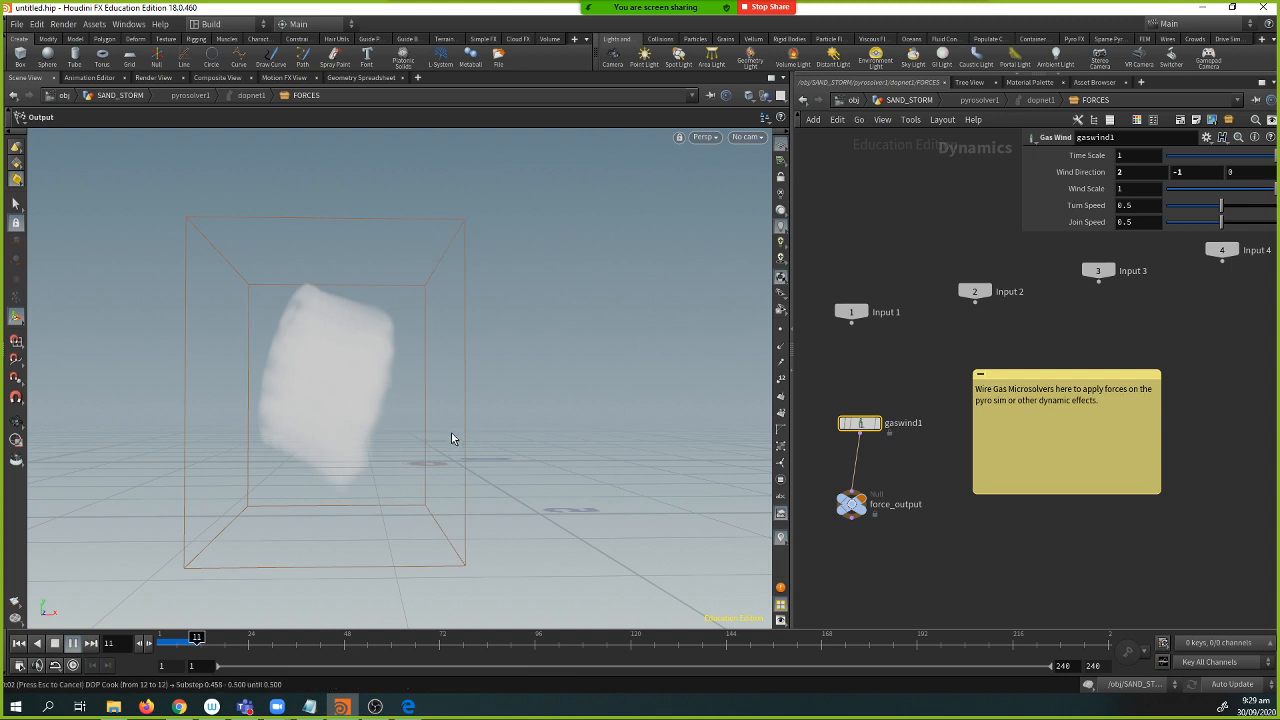
- Return to the object level and add a Sky Light with its sun light to the scene
click(853, 100)
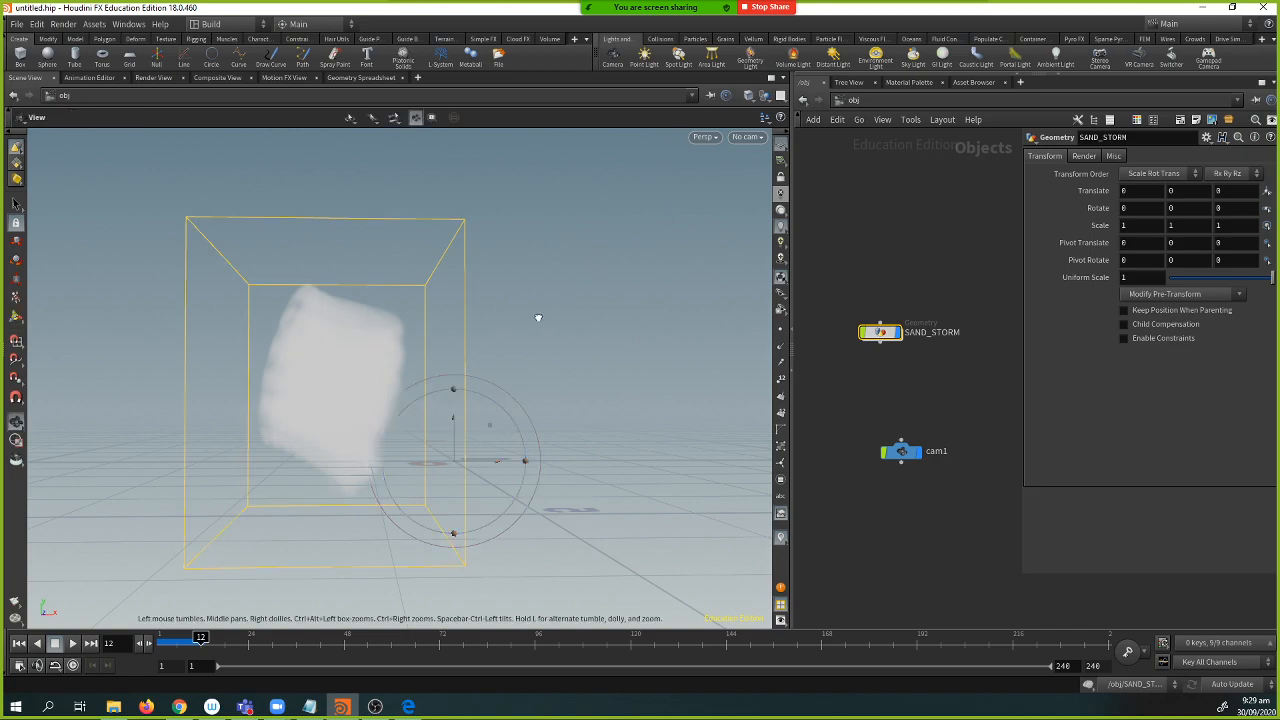
drag(537, 314, 440, 331)
key(r)
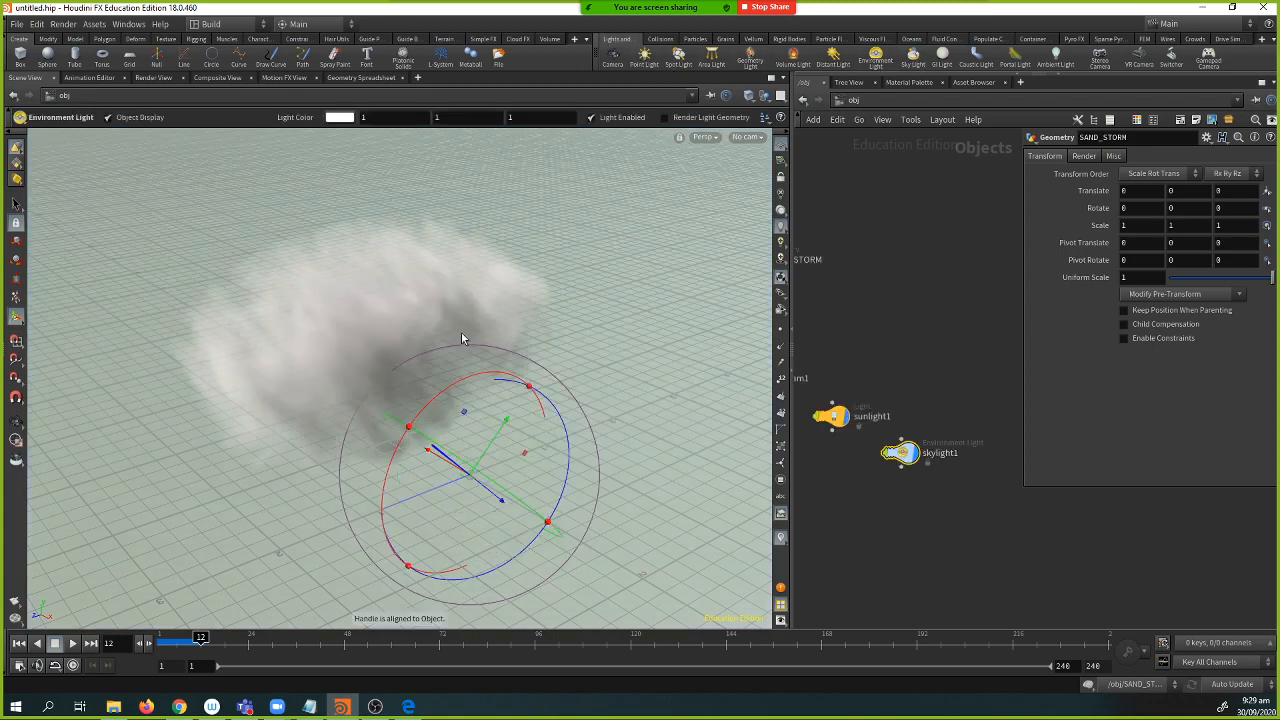
- Examine the lit smoke at about frame 10, return to frame 1, and frame all object nodes
alt+drag(465, 338, 414, 366)
mouse_move(200, 637)
mouse_down()
mouse_move(174, 637)
mouse_move(190, 637)
mouse_up()
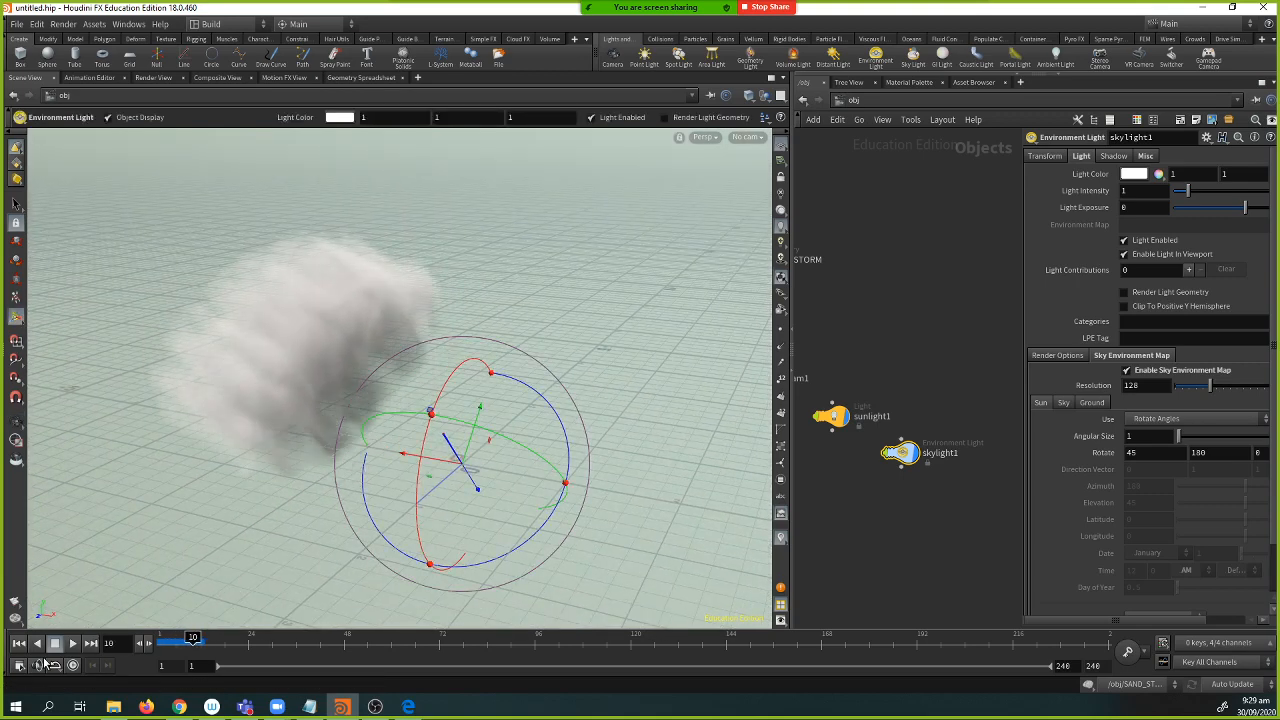
click(18, 644)
key(h)
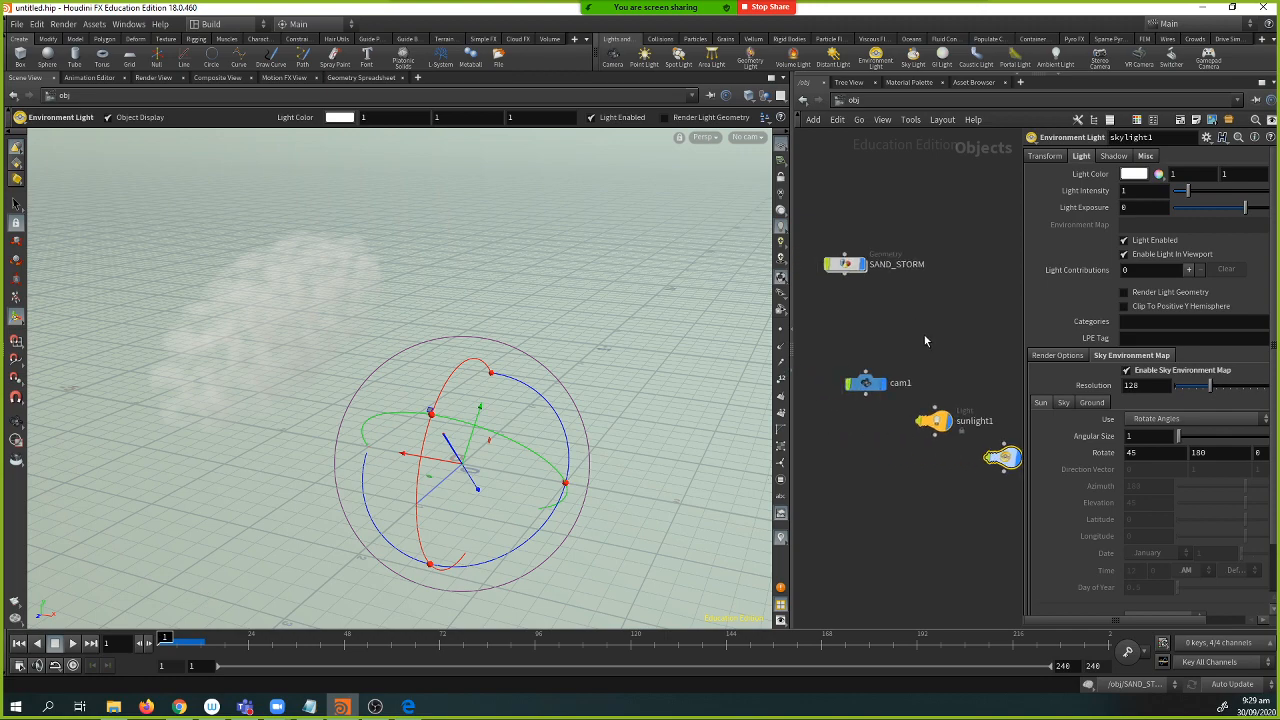
- Inside SAND_STORM, set pyrosolver1's Shape values to Turbulence 0.545, Dissipation 0.02 and Disturbance 2.44
double_click(843, 264)
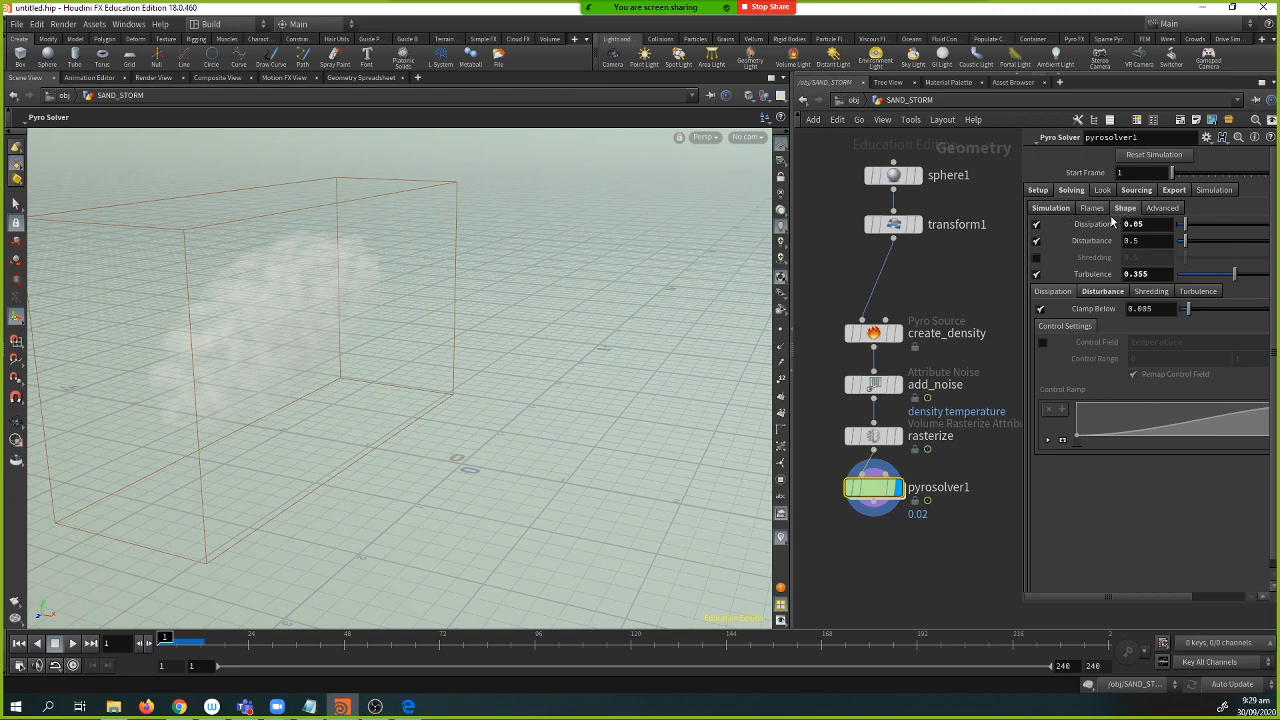
mouse_move(1236, 275)
mouse_down()
mouse_move(1265, 280)
mouse_move(1252, 279)
mouse_up()
click(1140, 224)
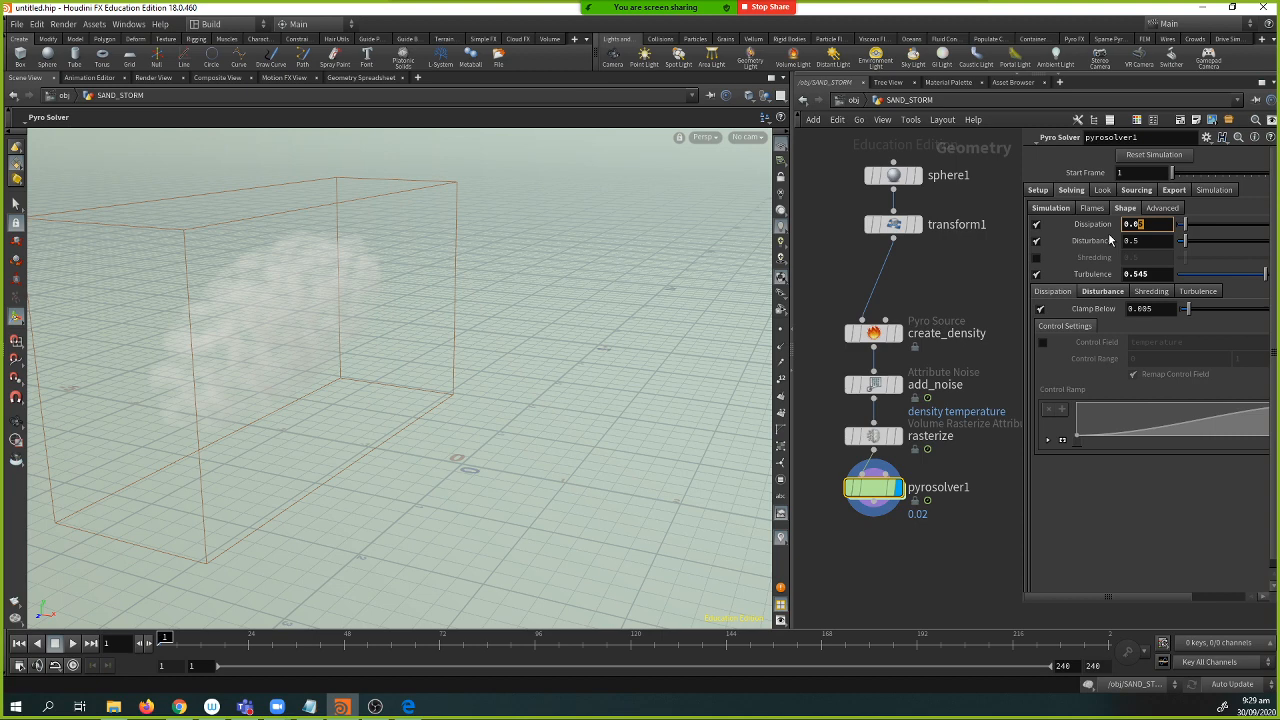
key(Return)
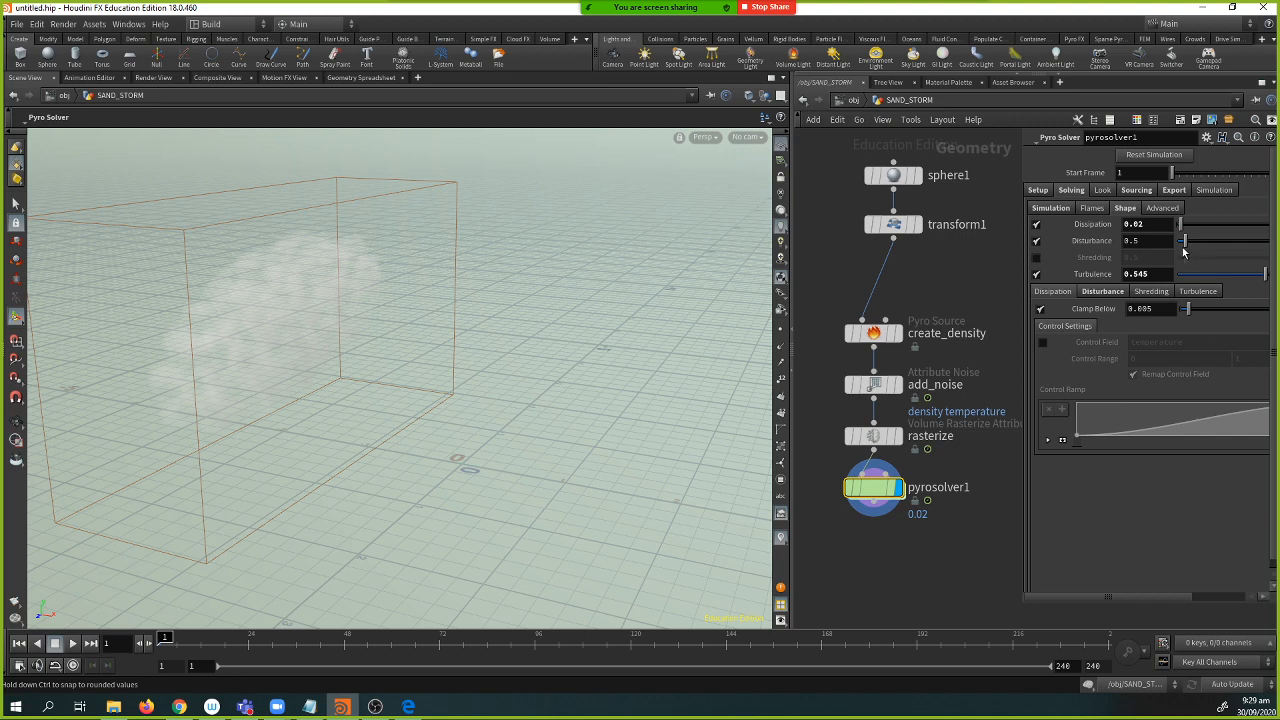
drag(1200, 246, 1218, 245)
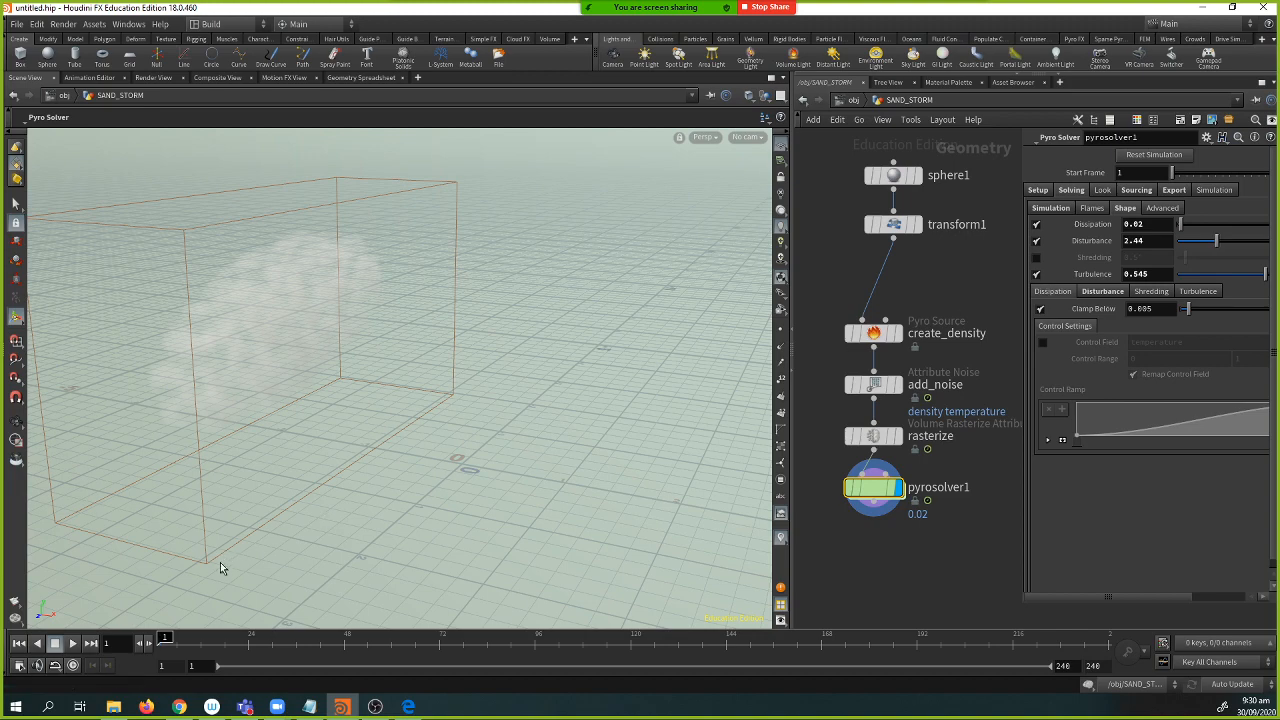
- Play the simulation to frame 18, examine the smoke's shape from a low angle, and return to frame 1
click(74, 645)
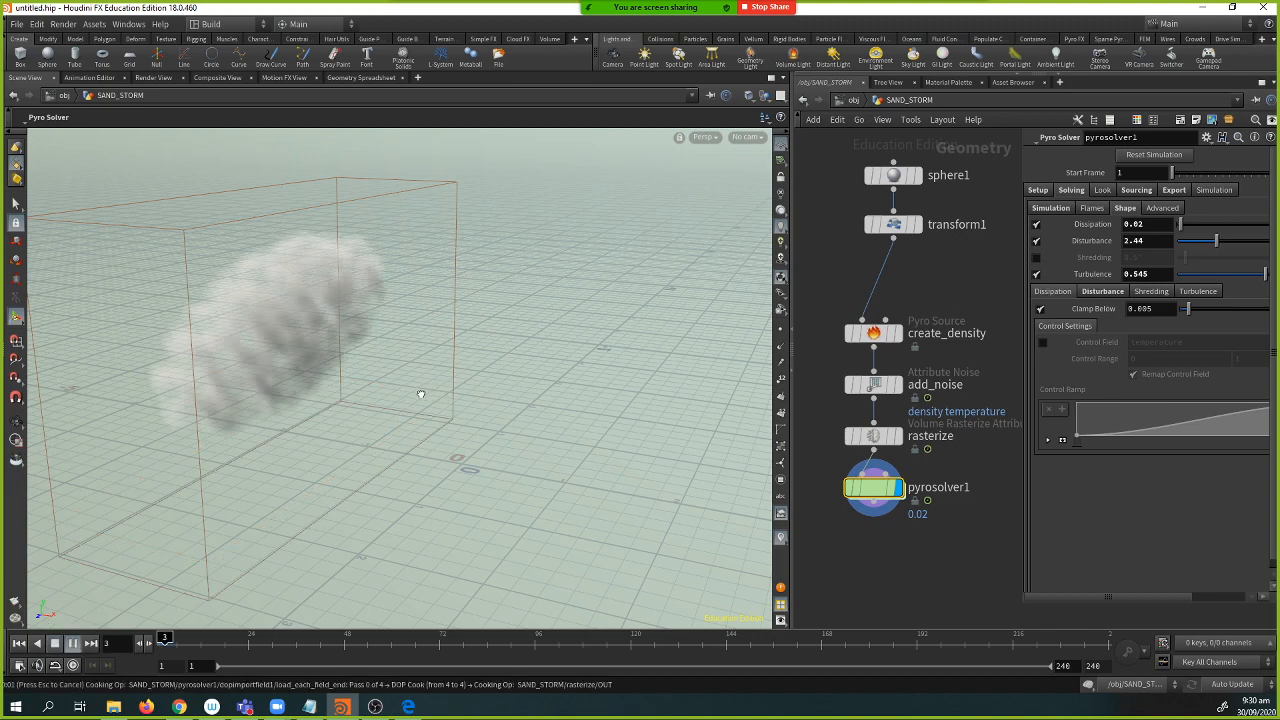
alt+drag(423, 393, 421, 399)
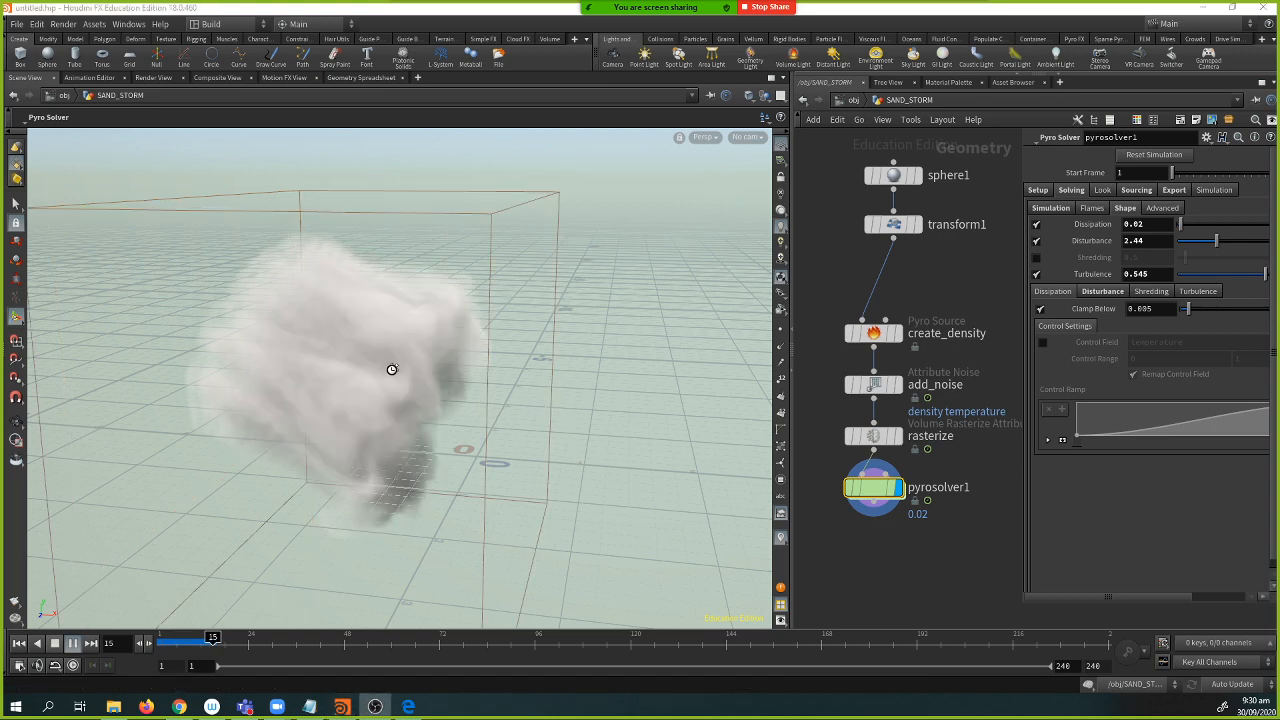
click(54, 648)
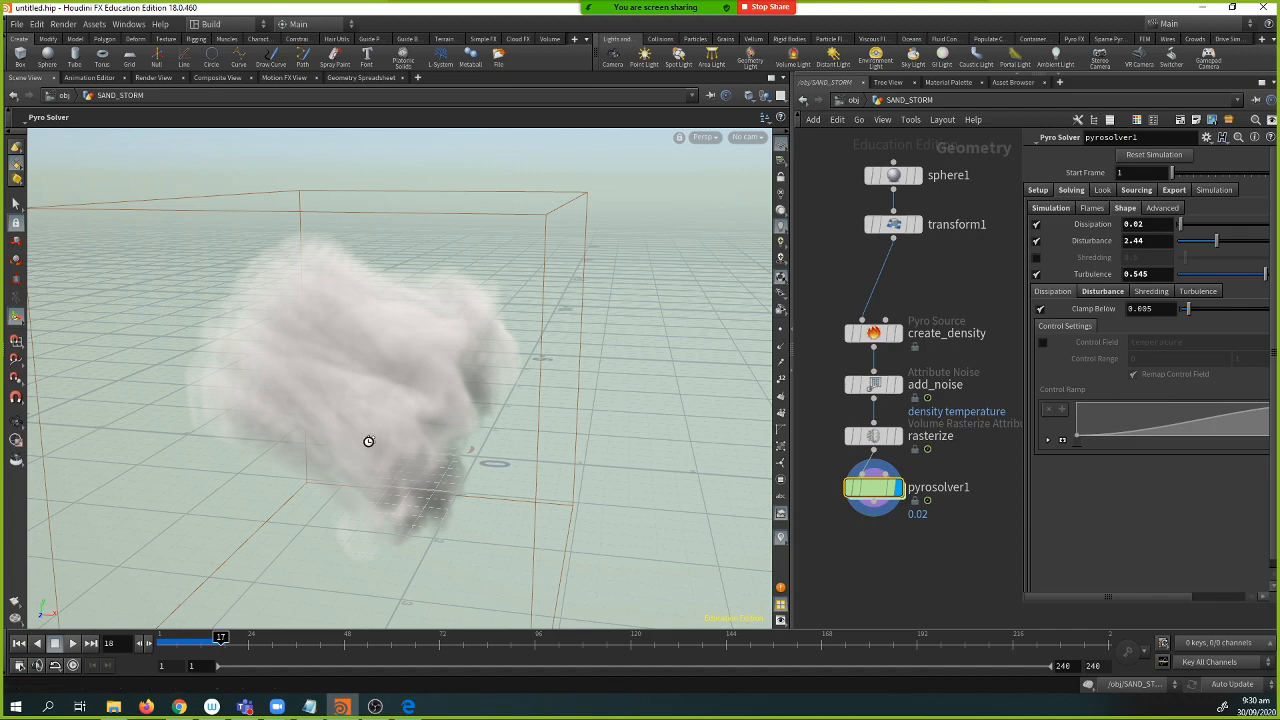
alt+drag(368, 443, 492, 456)
drag(867, 492, 873, 524)
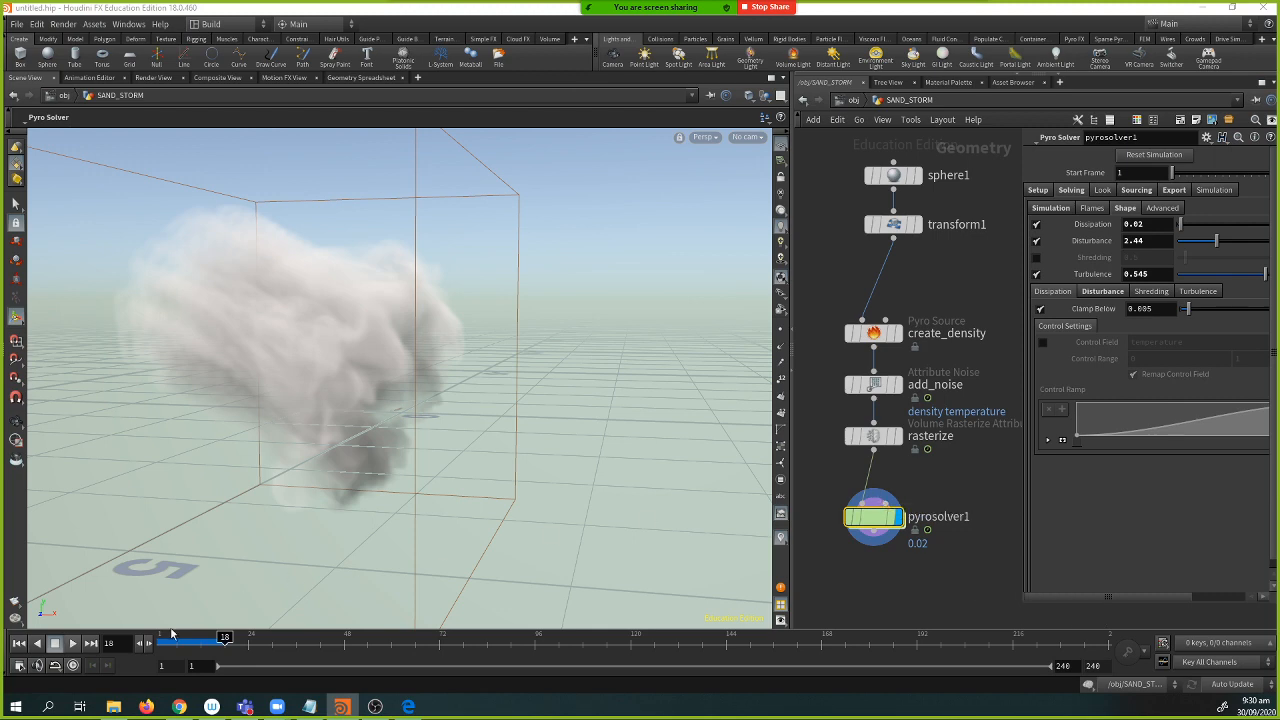
drag(179, 643, 144, 641)
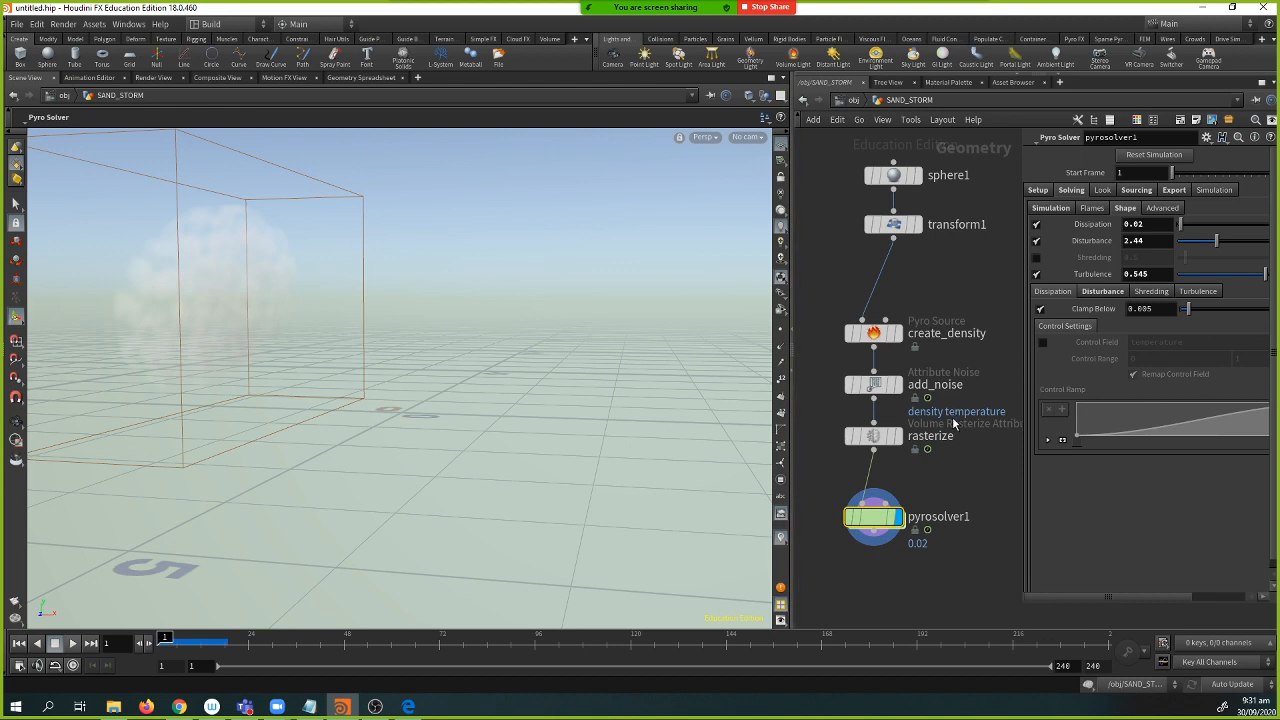
- Add a Grid node to the SAND_STORM network and connect its output to pyrosolver1's second input
key(p)
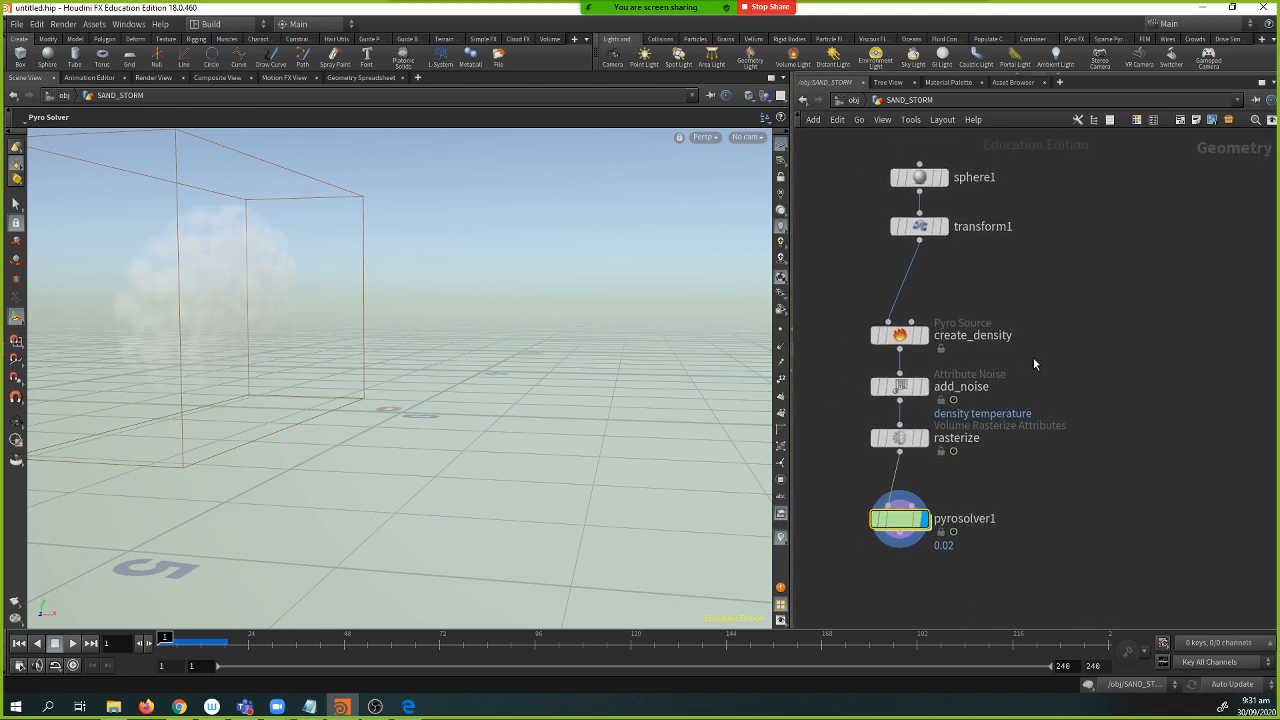
key(Tab)
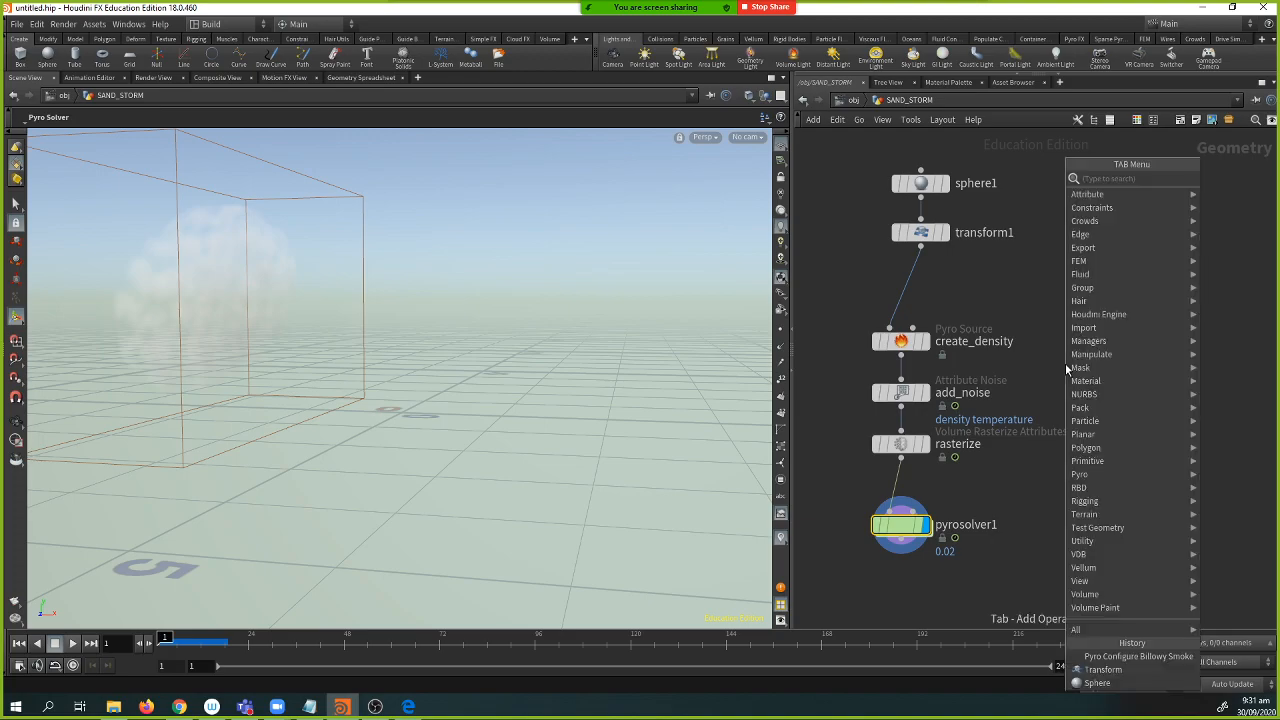
text(grid)
key(Return)
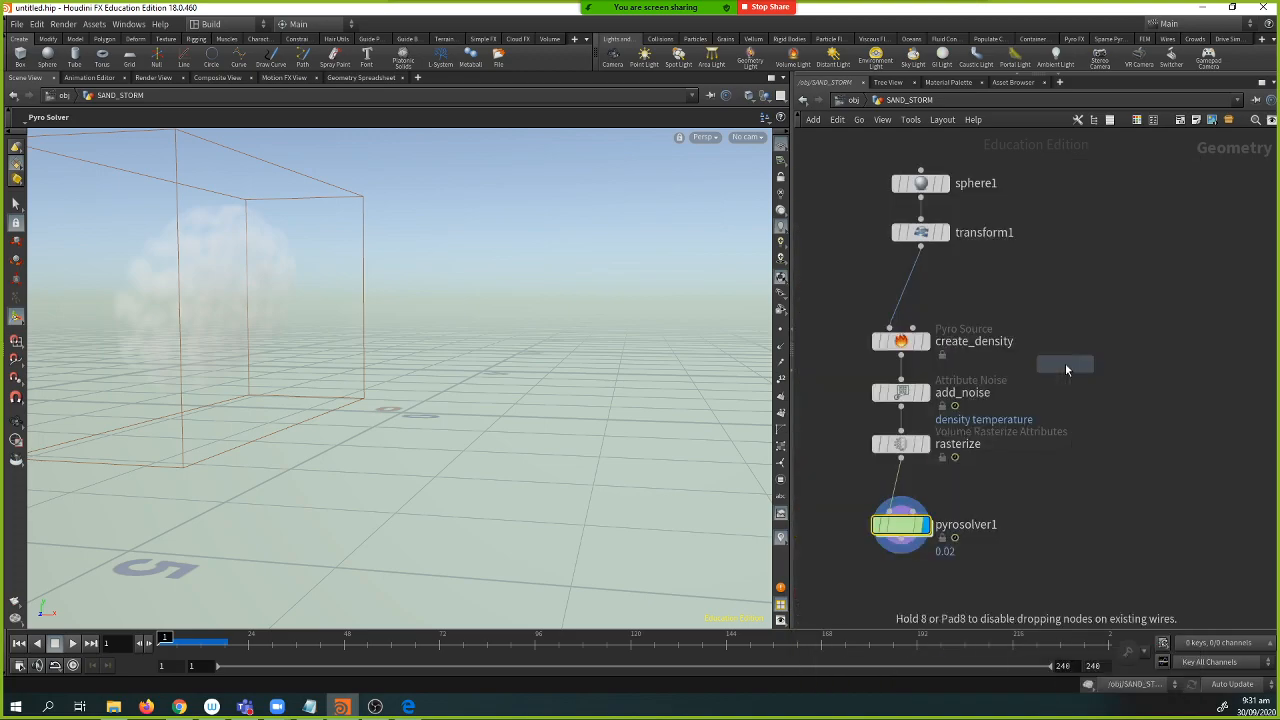
click(1066, 366)
alt+drag(437, 349, 410, 389)
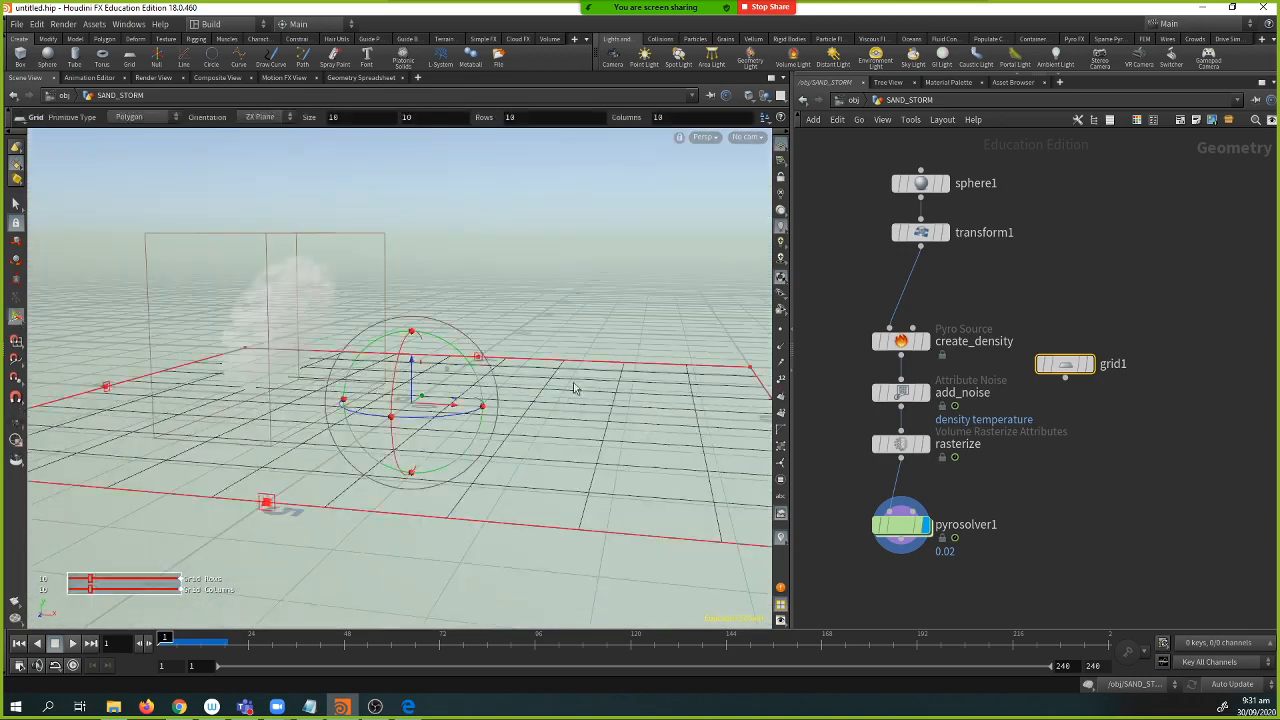
drag(1058, 364, 912, 507)
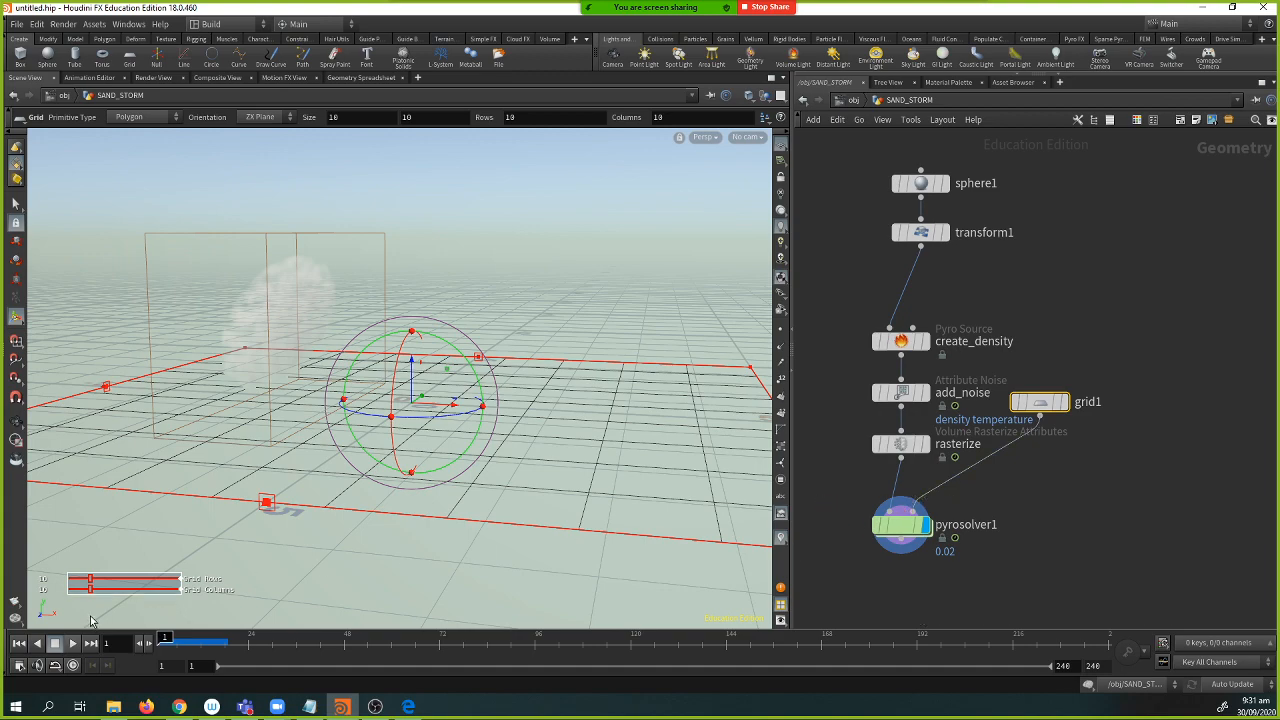
- Play the simulation with the grid as collider, viewed near ground level, and go to frame 33
alt+middle_drag(286, 534, 280, 516)
alt+drag(280, 516, 338, 508)
key(Return)
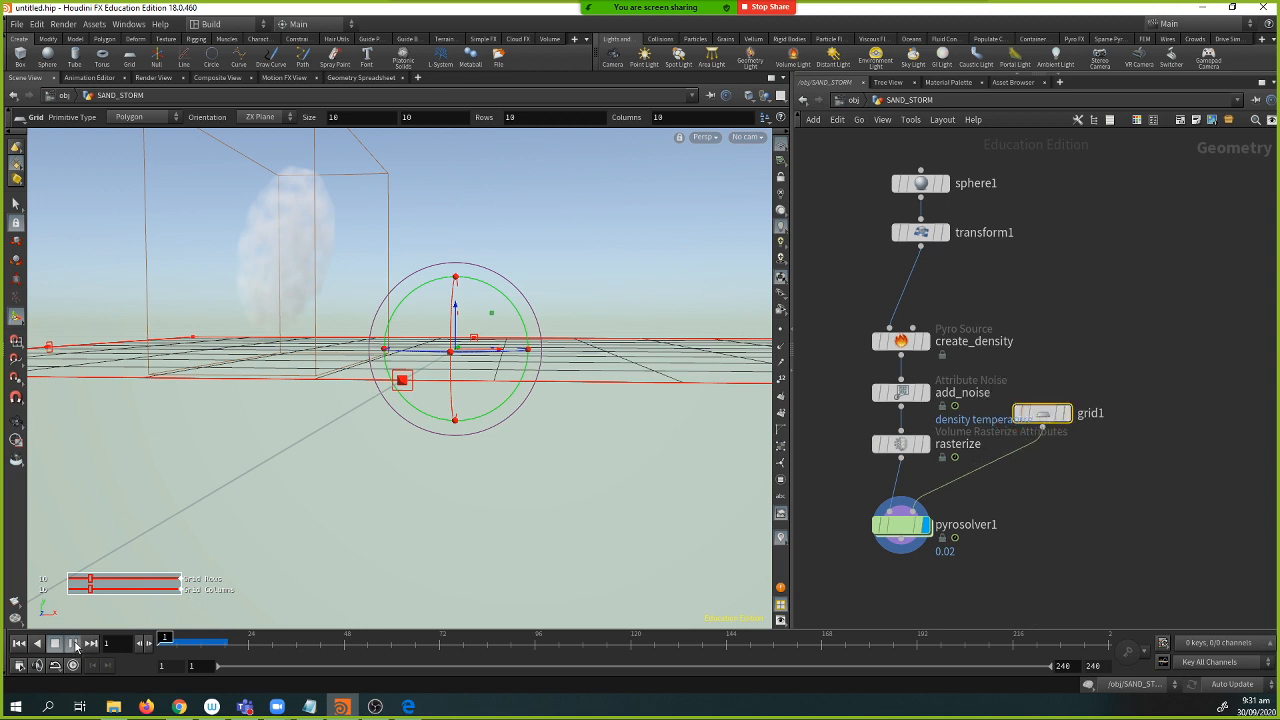
click(75, 645)
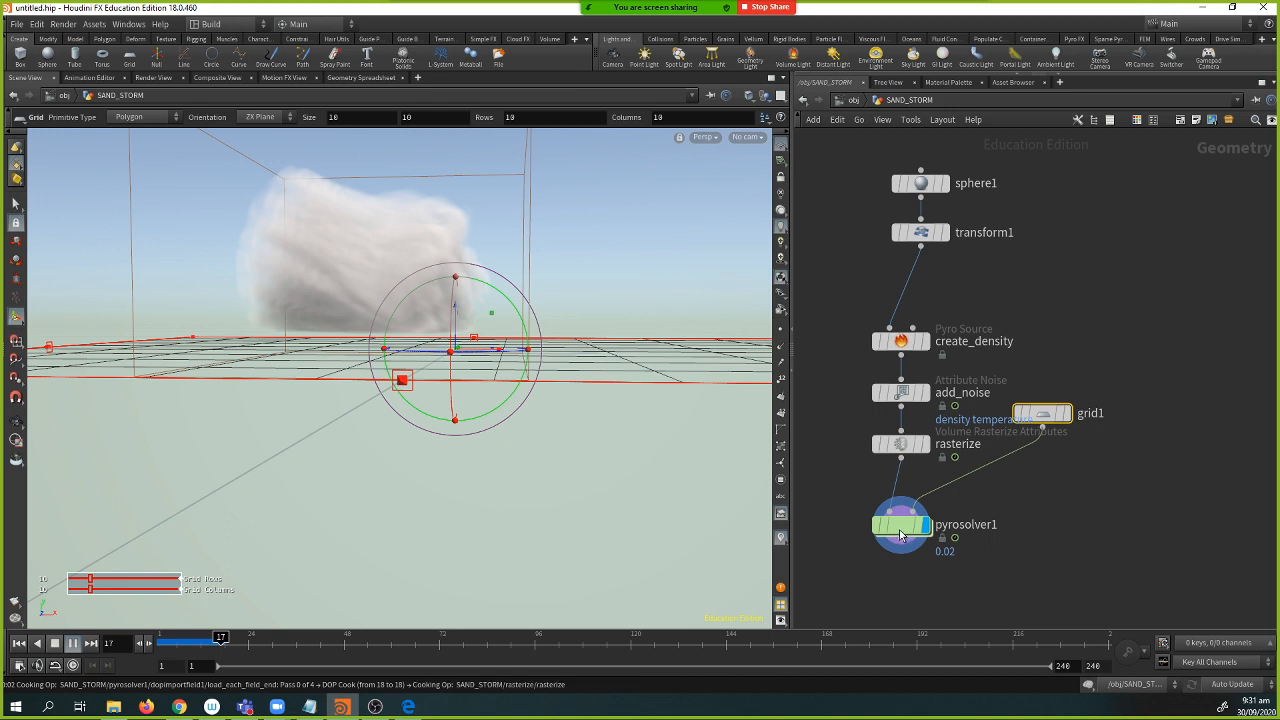
click(906, 534)
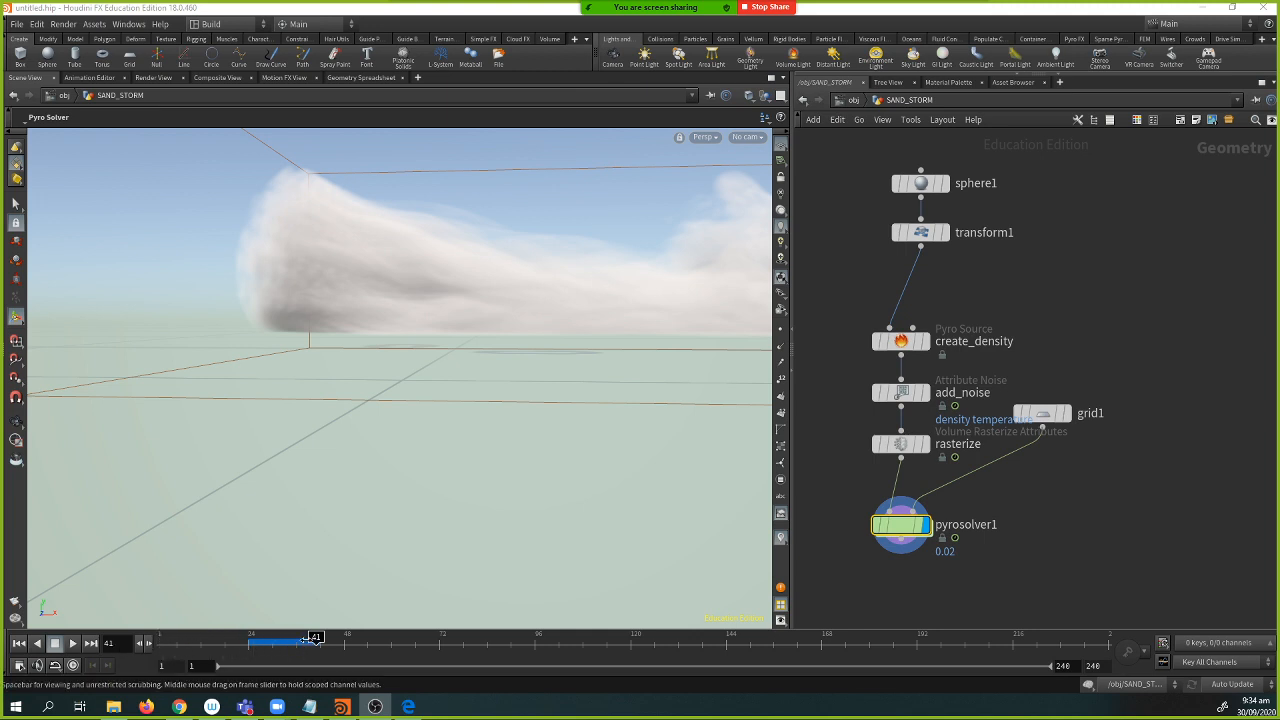
drag(291, 638, 284, 645)
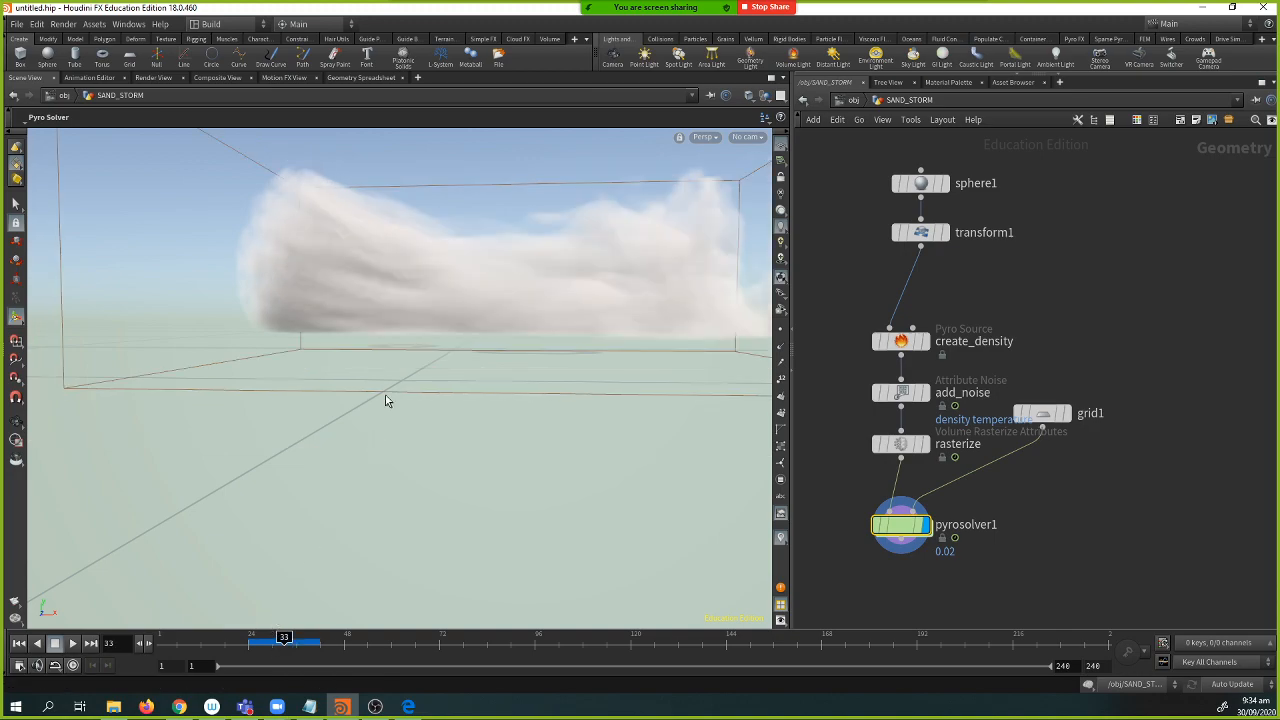
- Select grid1 and compare the smoke's underside with the grid plane from a side view
key(Escape)
drag(508, 349, 557, 360)
scroll(387, 398, up, 4)
click(1043, 414)
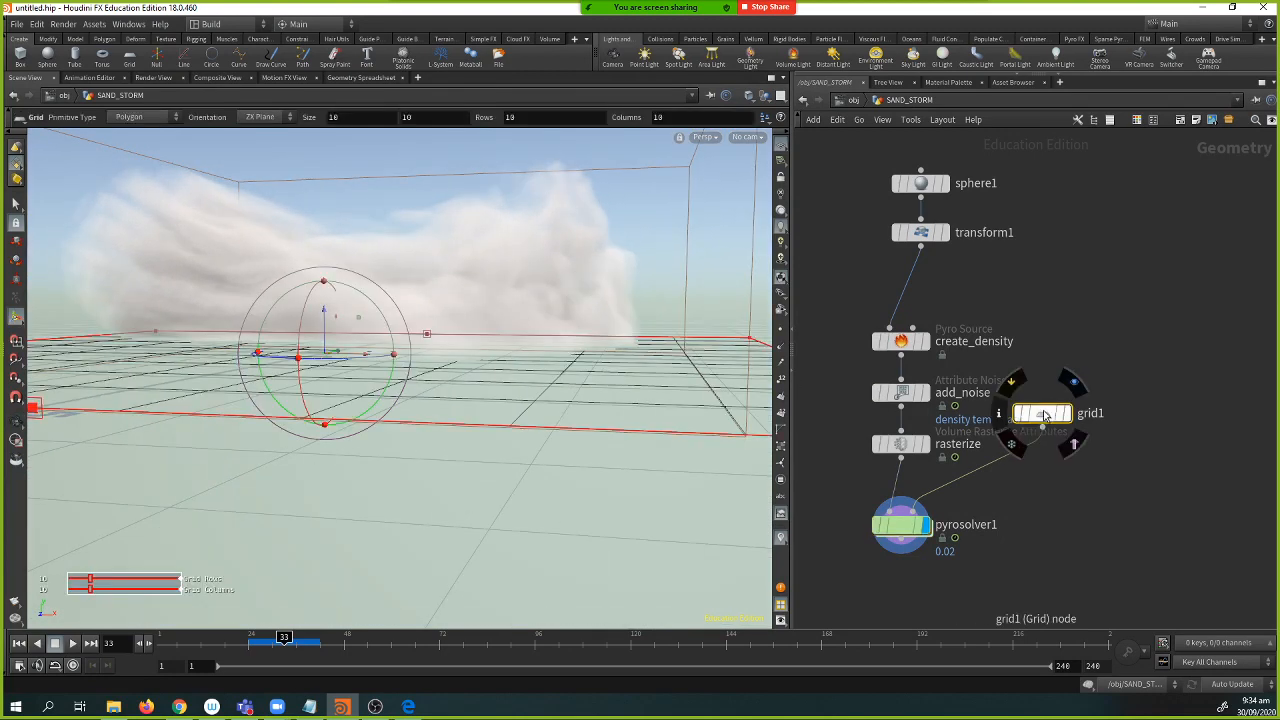
key(Escape)
alt+drag(494, 341, 500, 335)
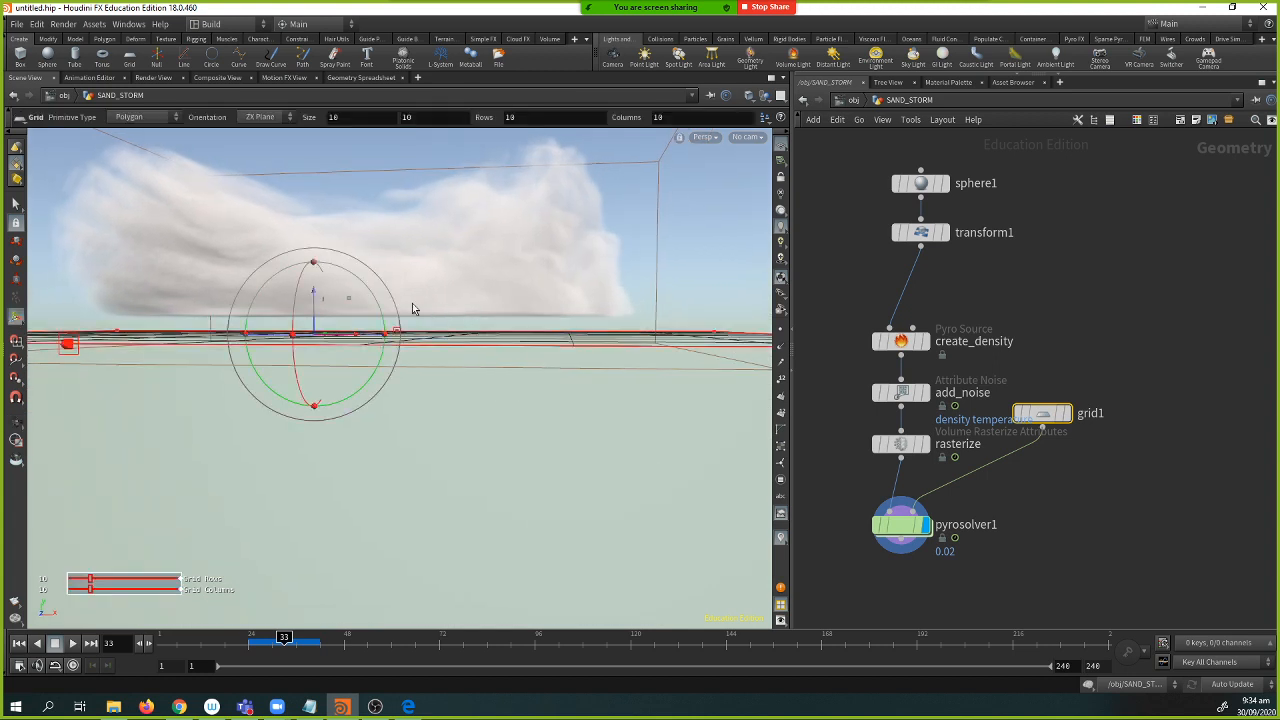
- Look through pyrosolver1's Look, Sourcing, Export and Simulation parameters, ending at the Solving parameters
double_click(903, 525)
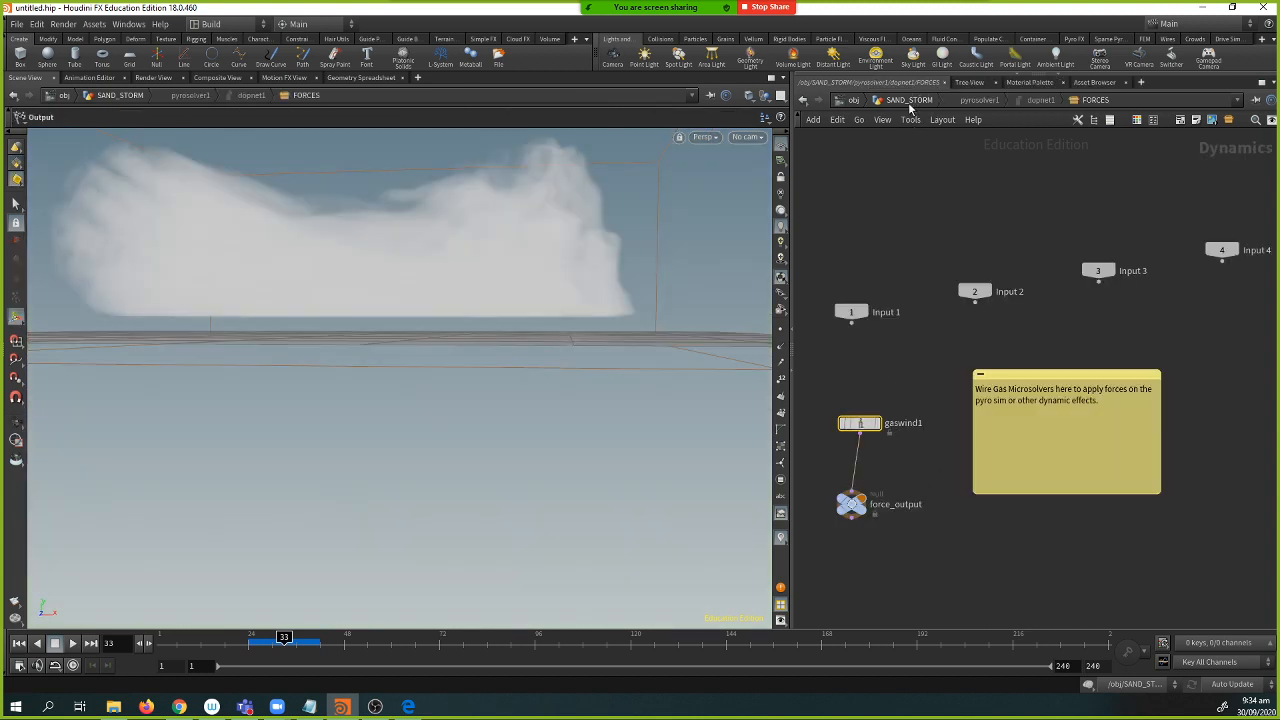
click(906, 100)
drag(910, 523, 915, 528)
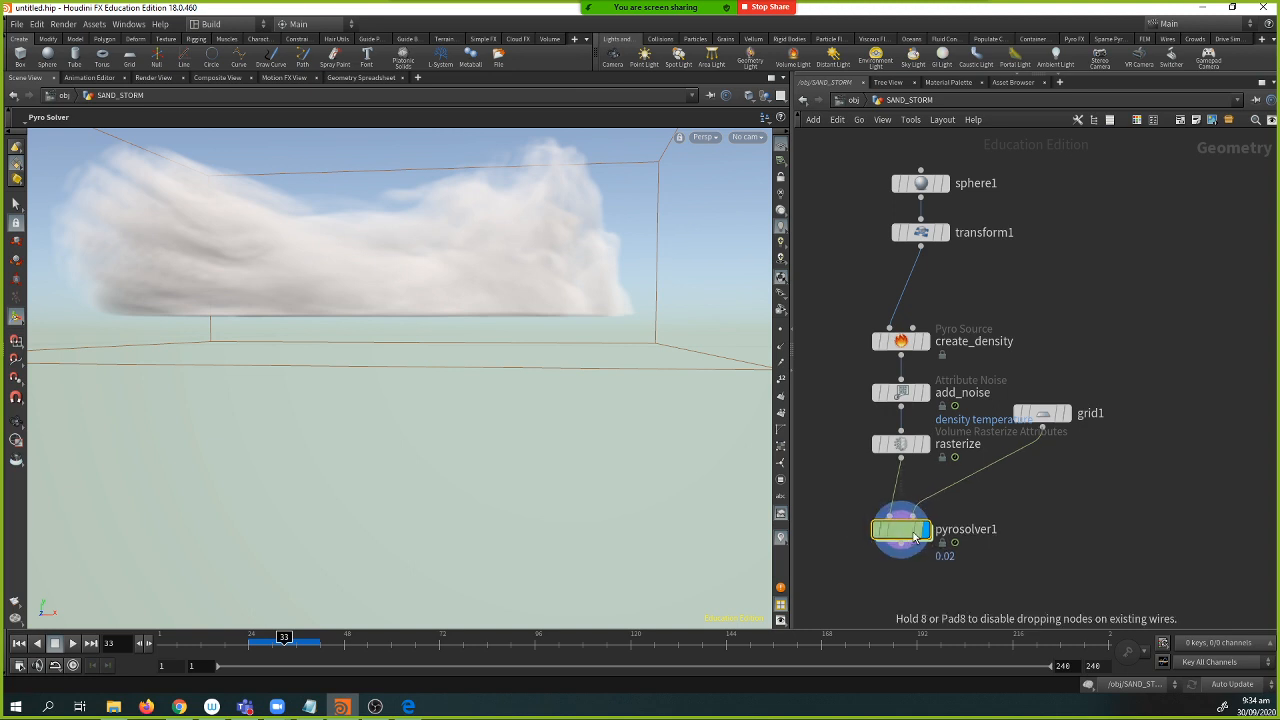
key(p)
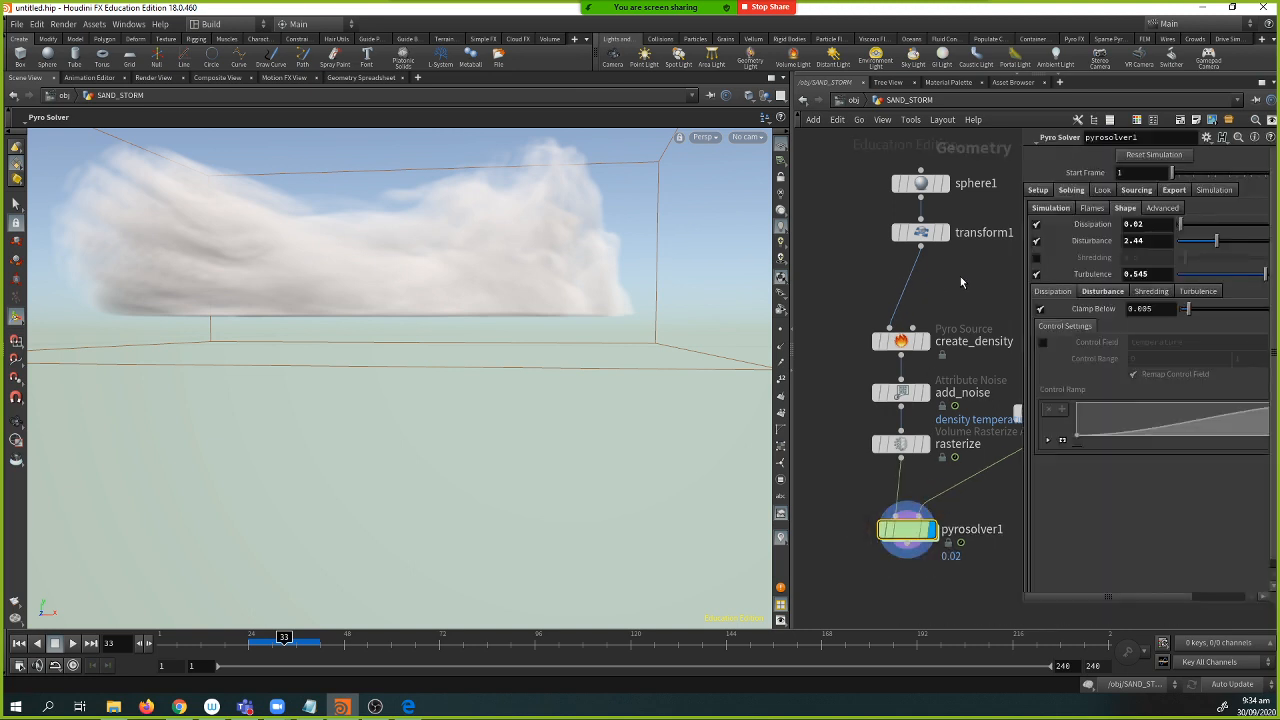
middle_drag(960, 276, 922, 291)
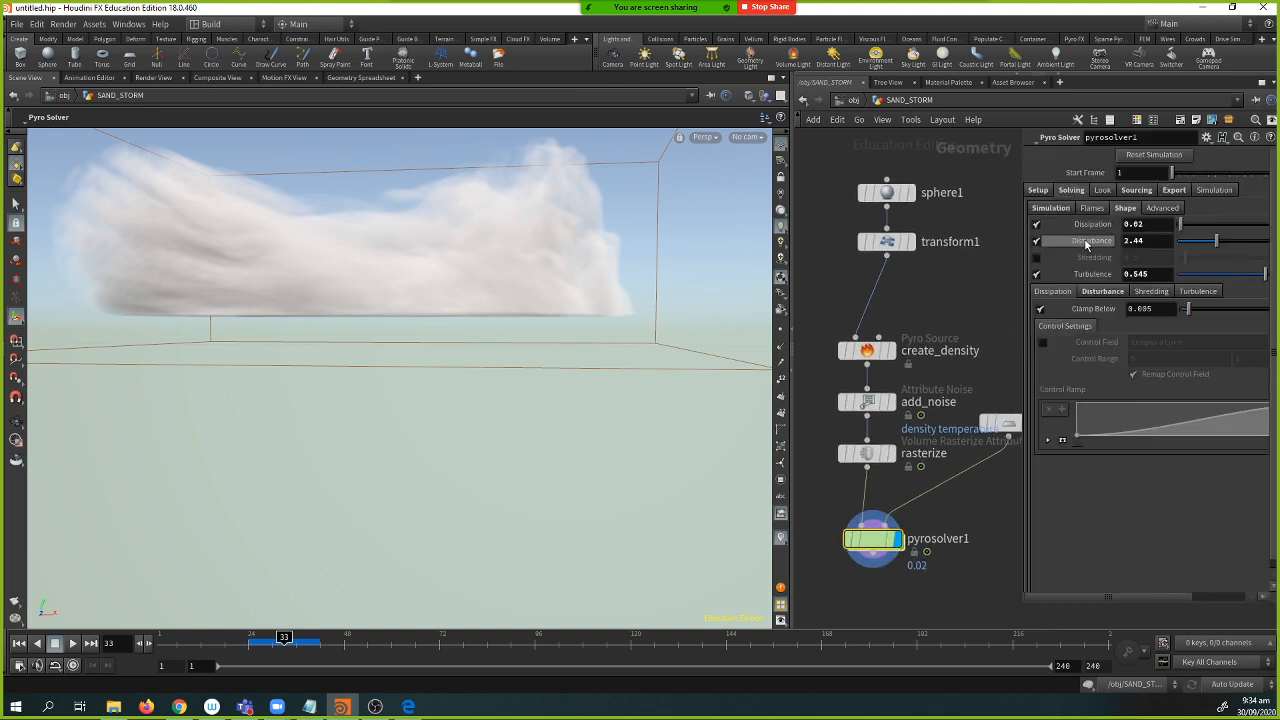
click(1102, 191)
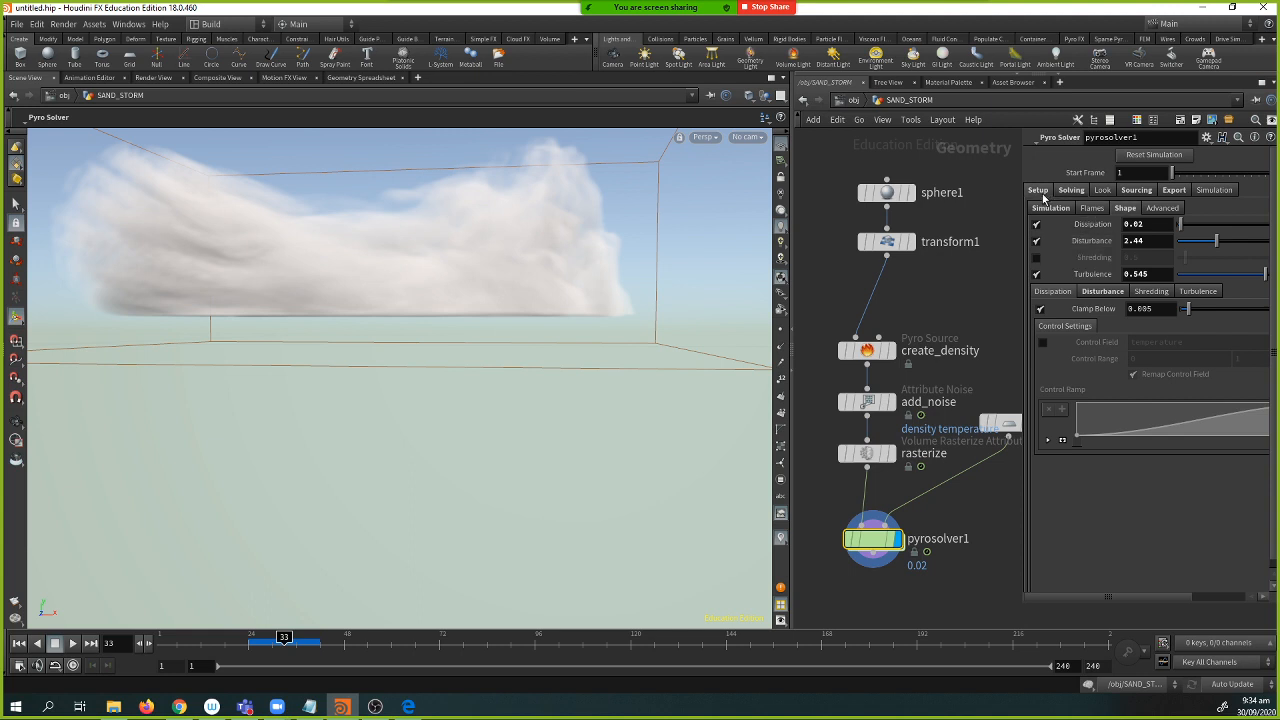
click(1135, 191)
click(1182, 191)
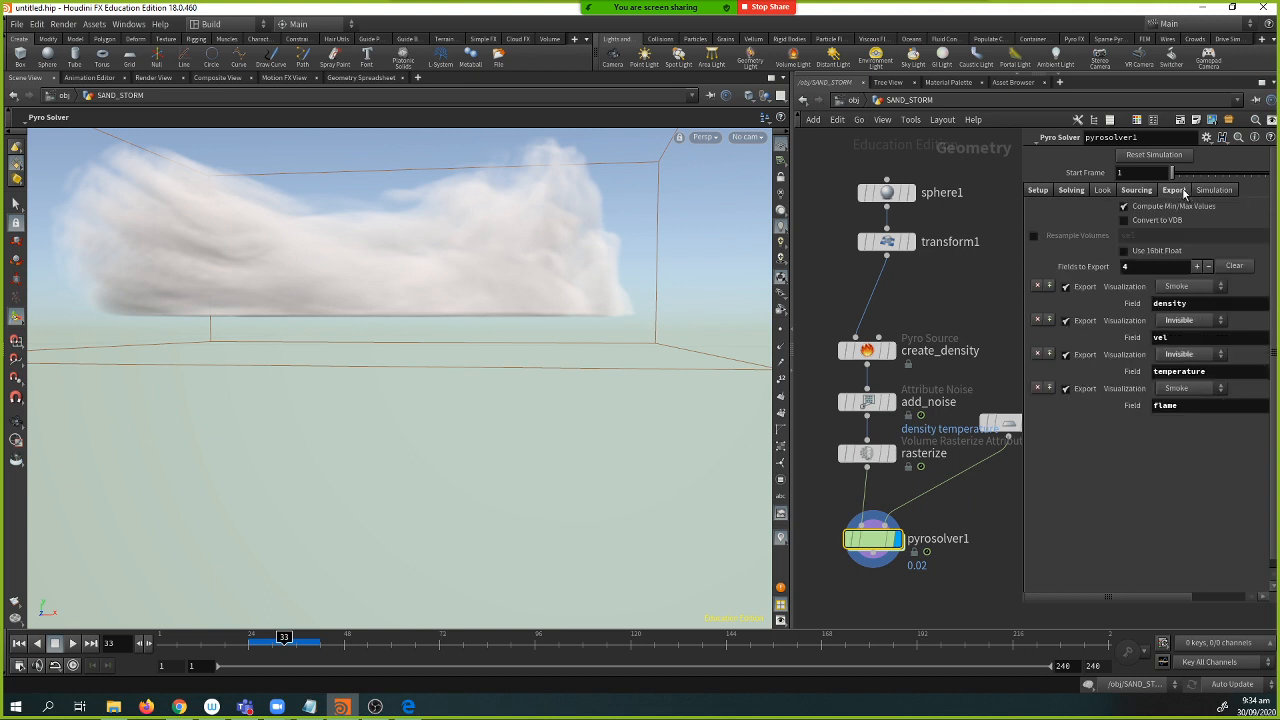
click(1204, 191)
click(1138, 192)
click(1099, 192)
click(1070, 192)
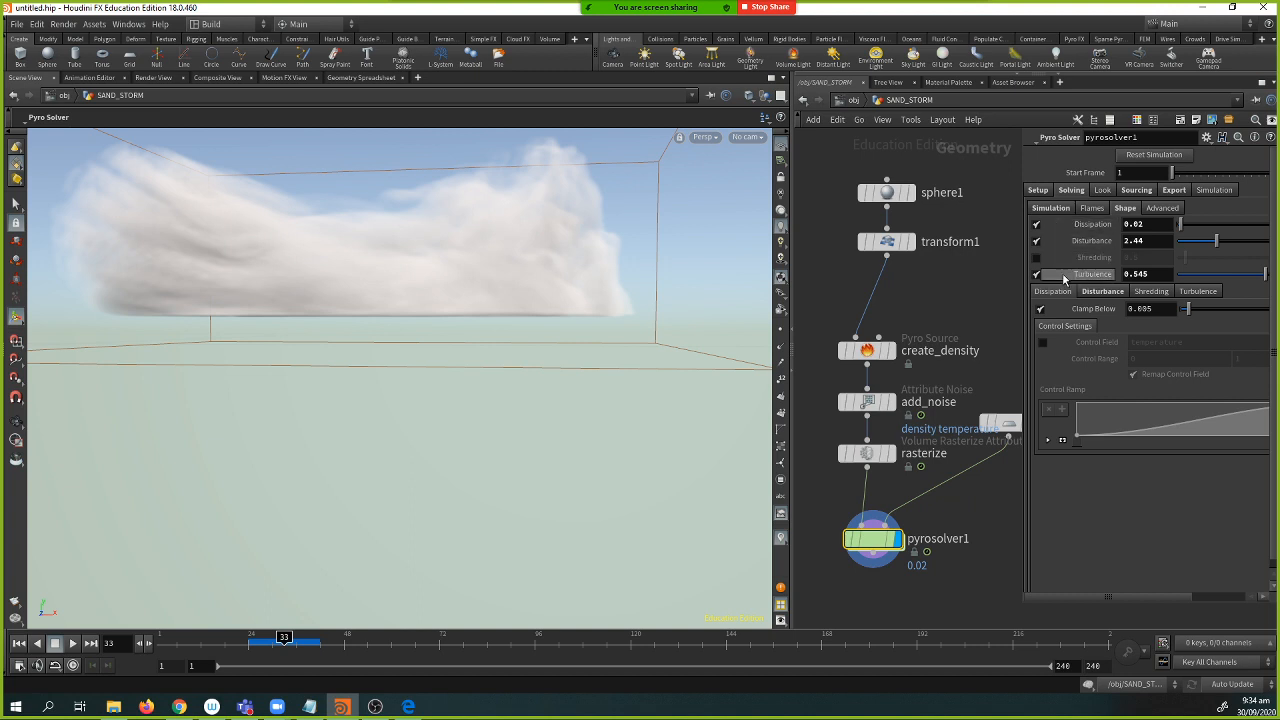
- Examine pyrosolver1's Solving parameters, including Gravity, Flames and Shape, through to the Advanced Collisions options
click(1058, 208)
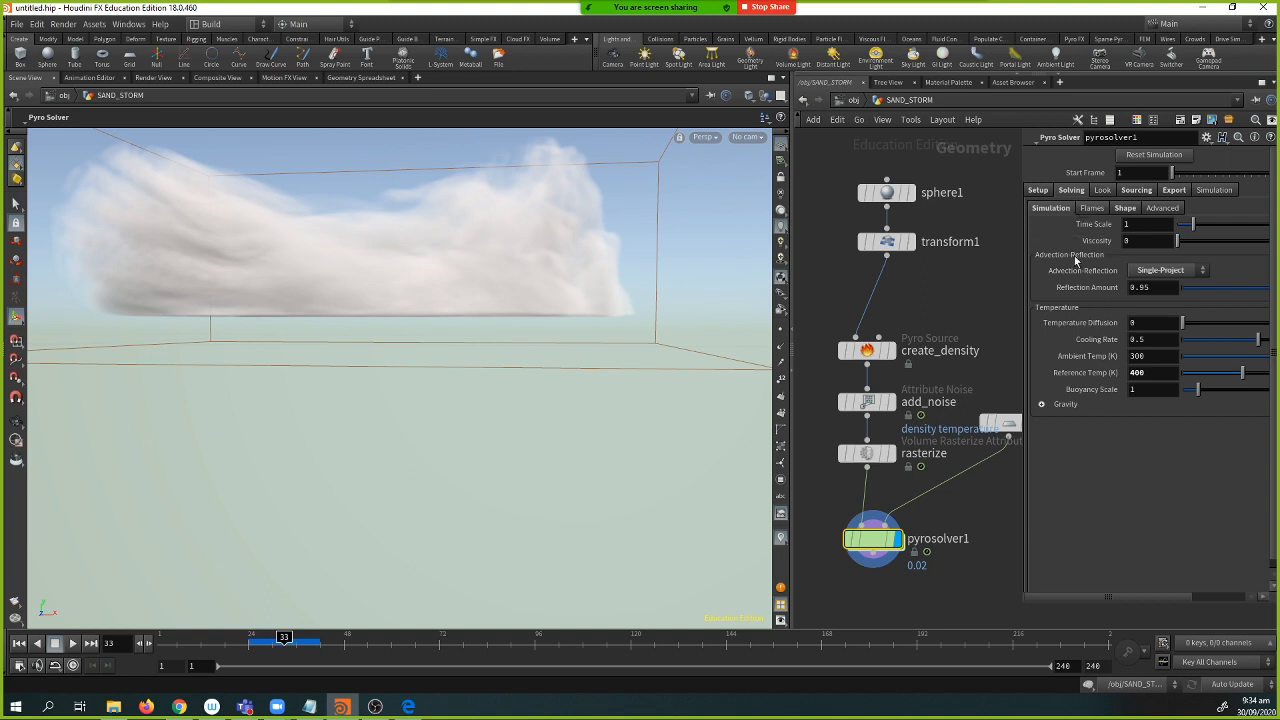
click(1041, 405)
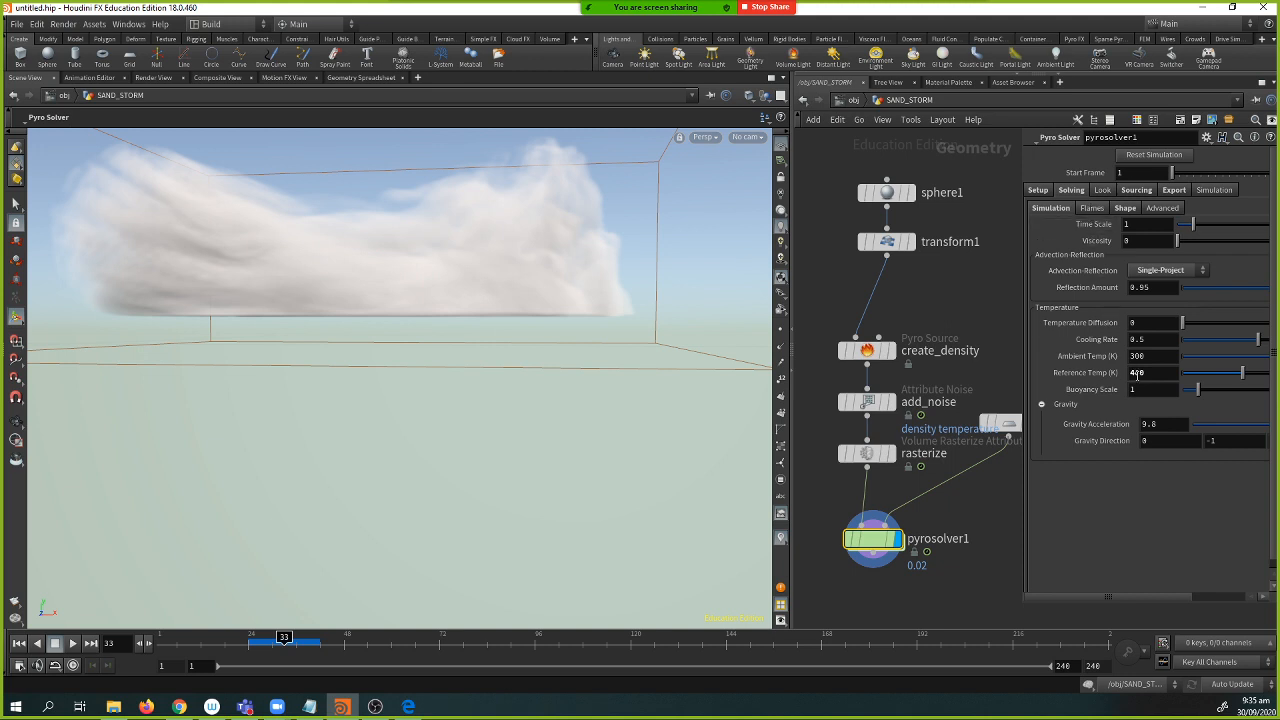
click(1091, 208)
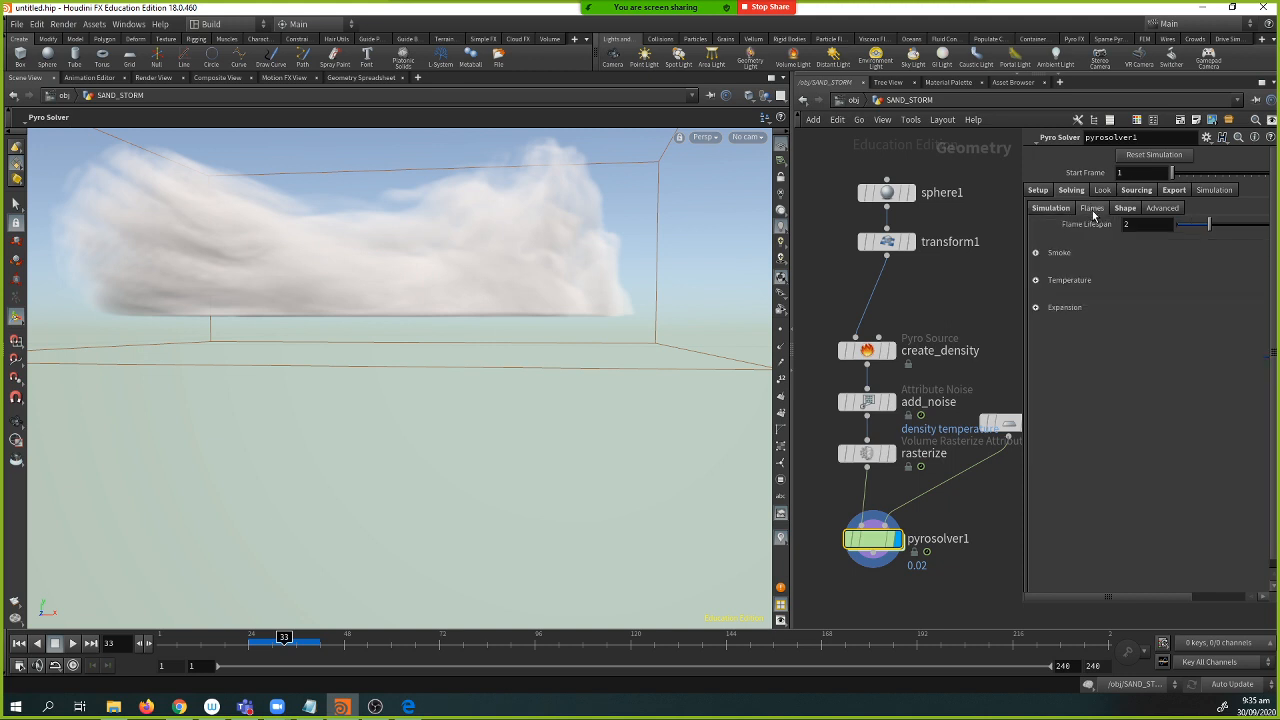
click(1126, 209)
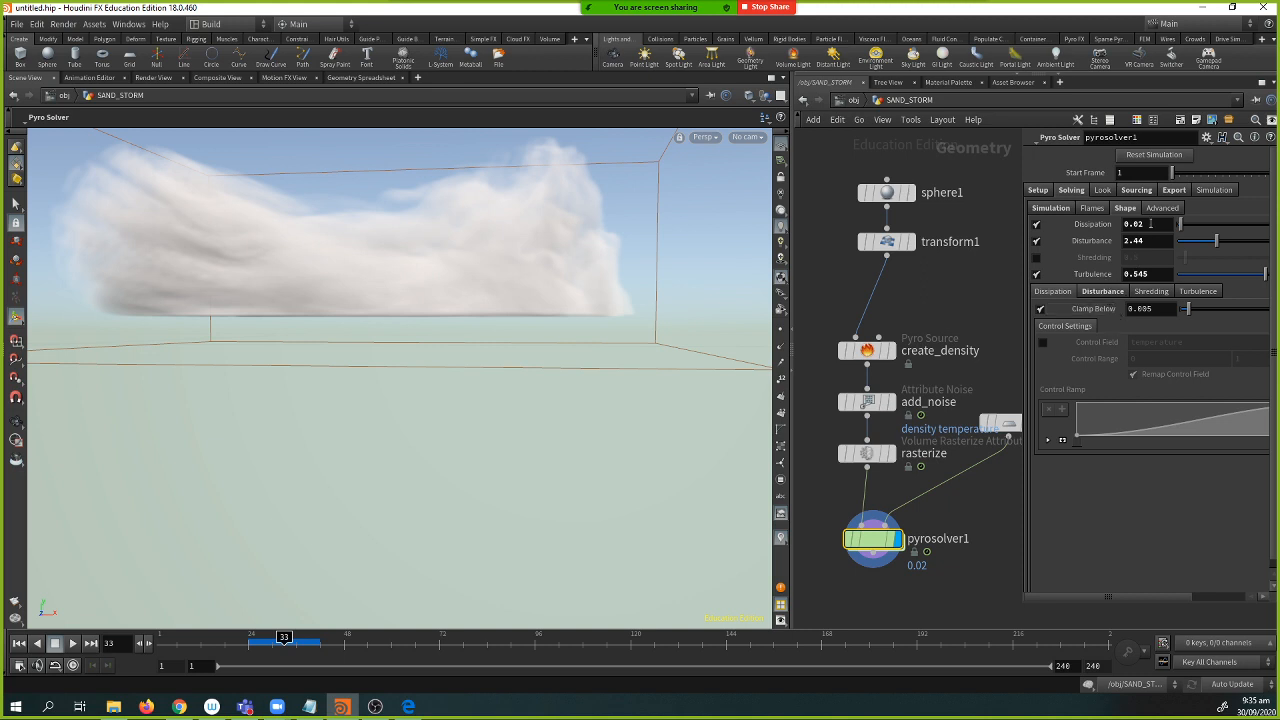
click(1162, 209)
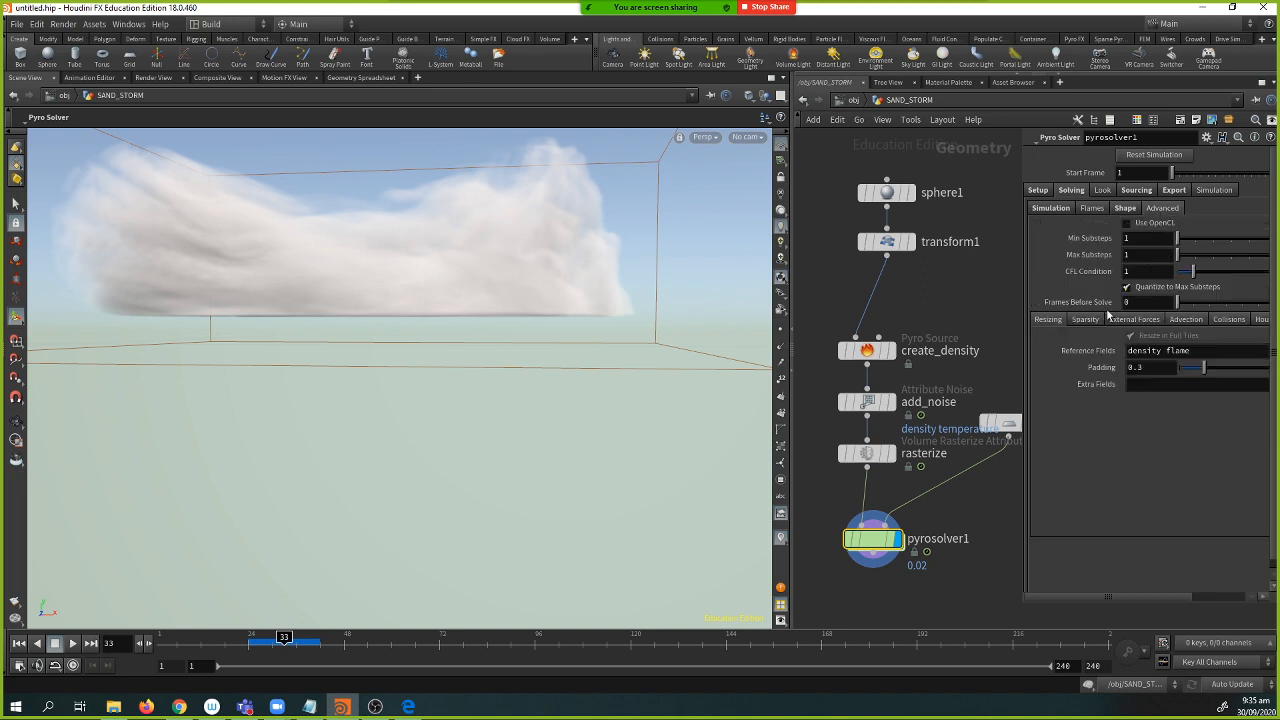
click(1216, 322)
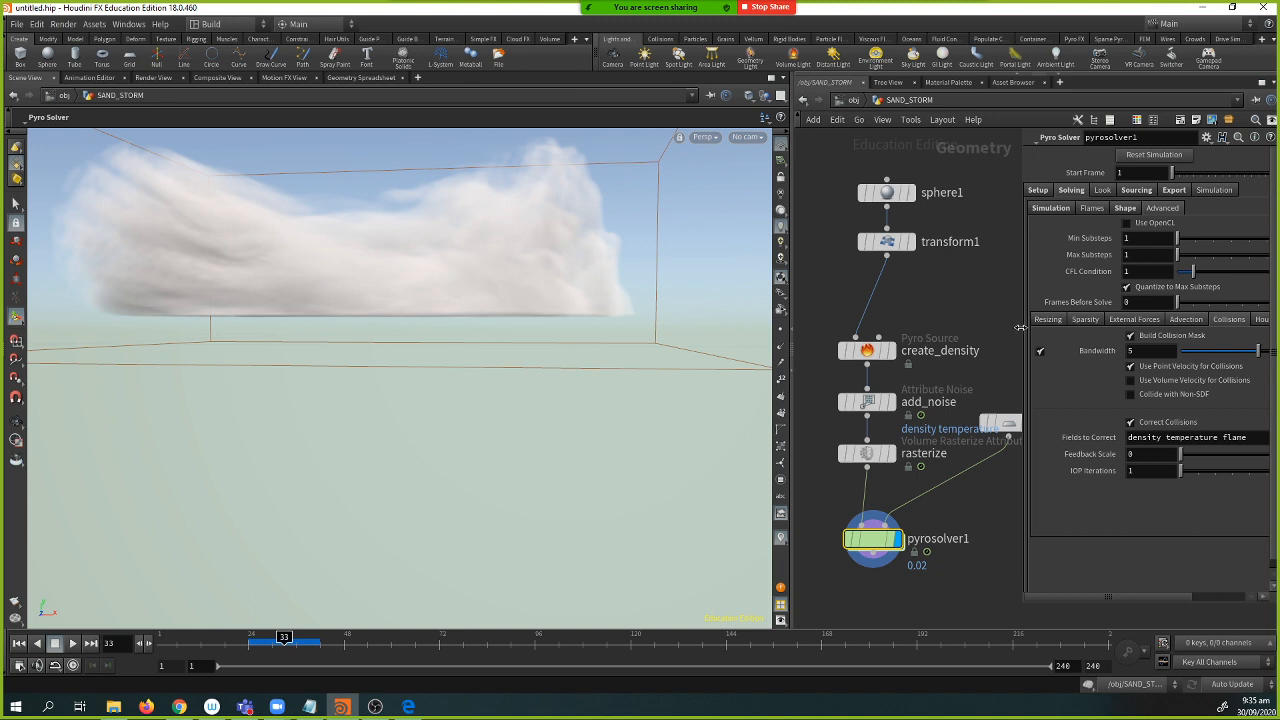
mouse_move(1020, 327)
mouse_down()
mouse_move(894, 330)
mouse_move(1004, 333)
mouse_up()
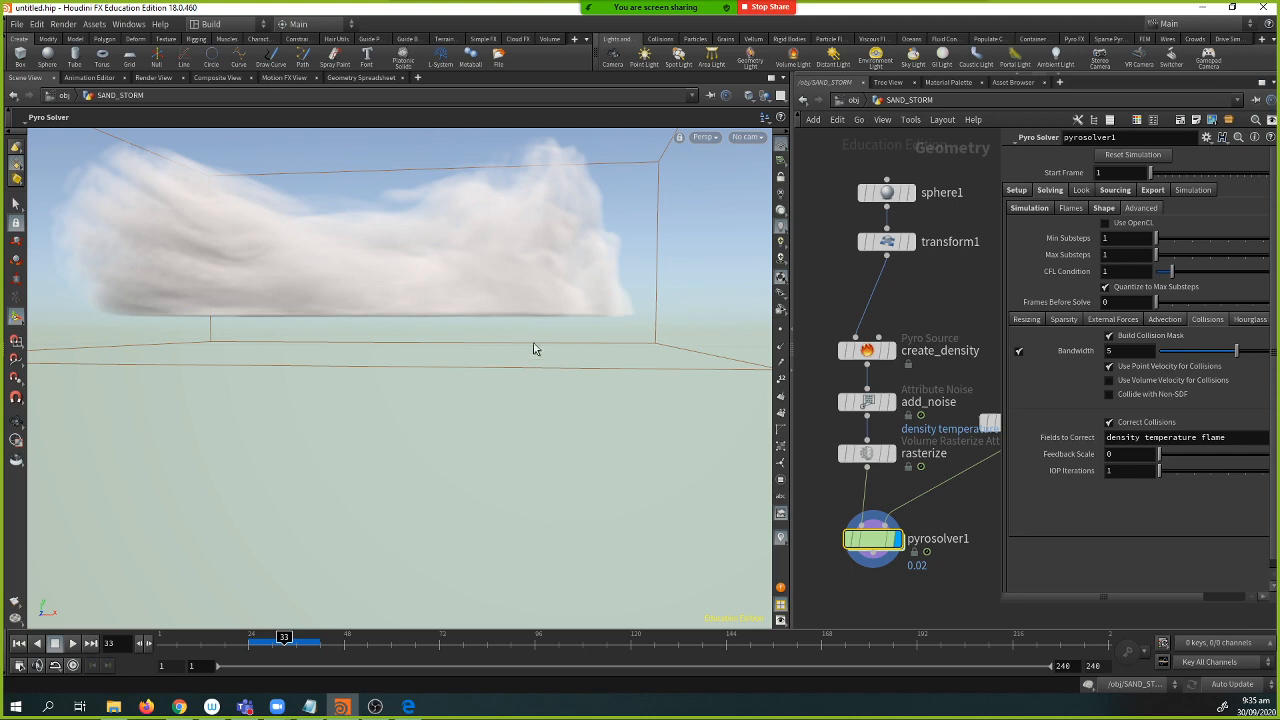
- Examine the frame 33 smoke from above and hide the parameters to show the whole node network
key(Escape)
drag(546, 329, 396, 397)
middle_drag(968, 290, 1062, 273)
key(p)
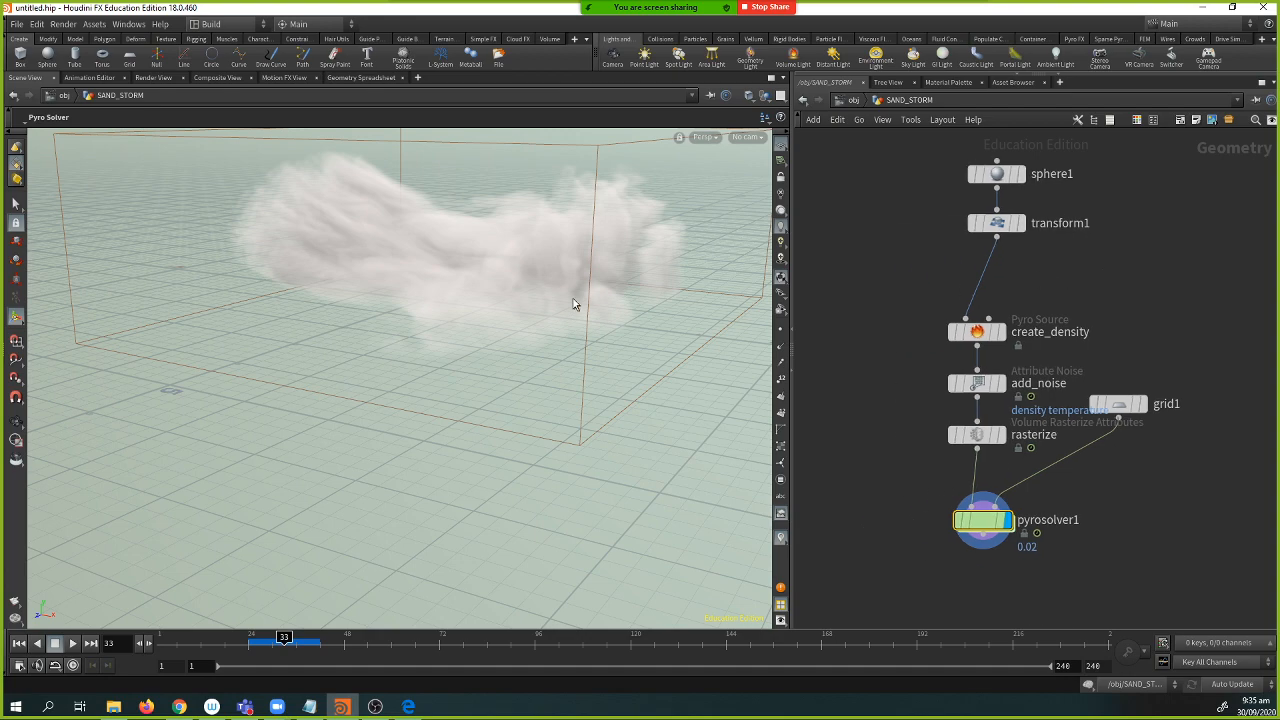
- Add a POP Network node beside pyrosolver1 in the SAND_STORM network
key(Escape)
drag(573, 304, 426, 366)
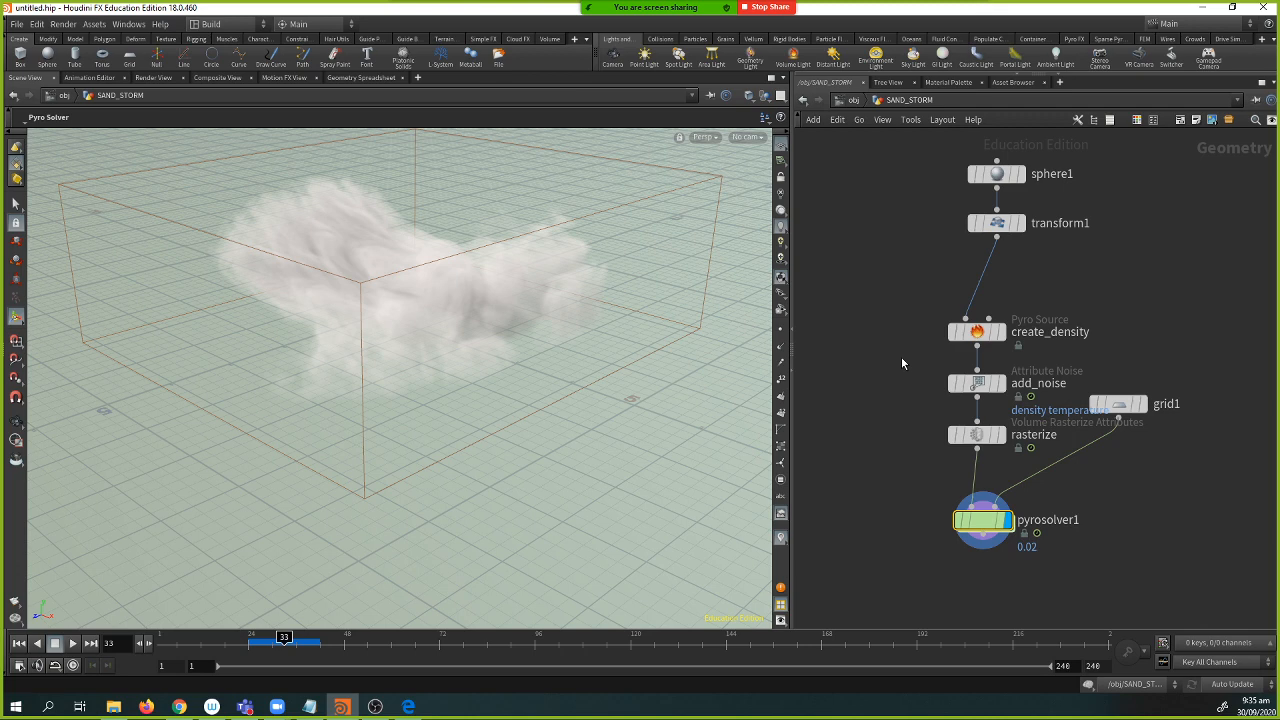
middle_drag(904, 355, 988, 315)
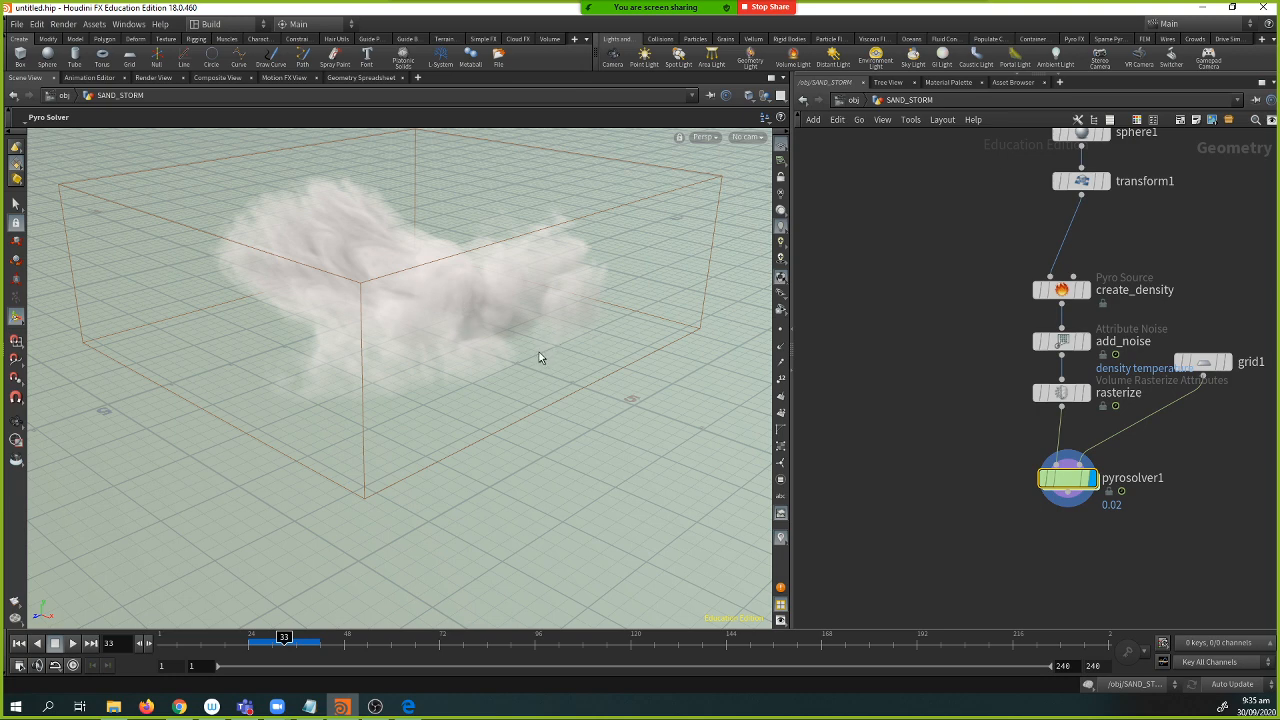
middle_drag(943, 356, 911, 331)
key(Tab)
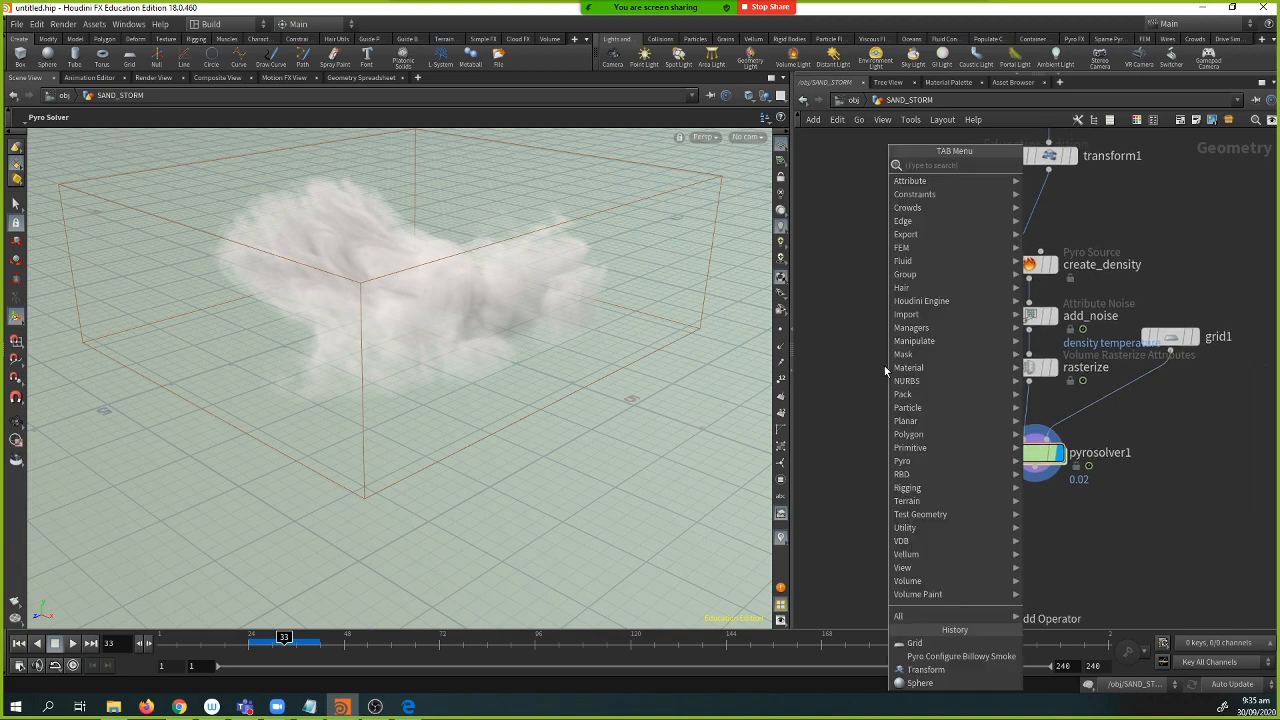
text(popw)
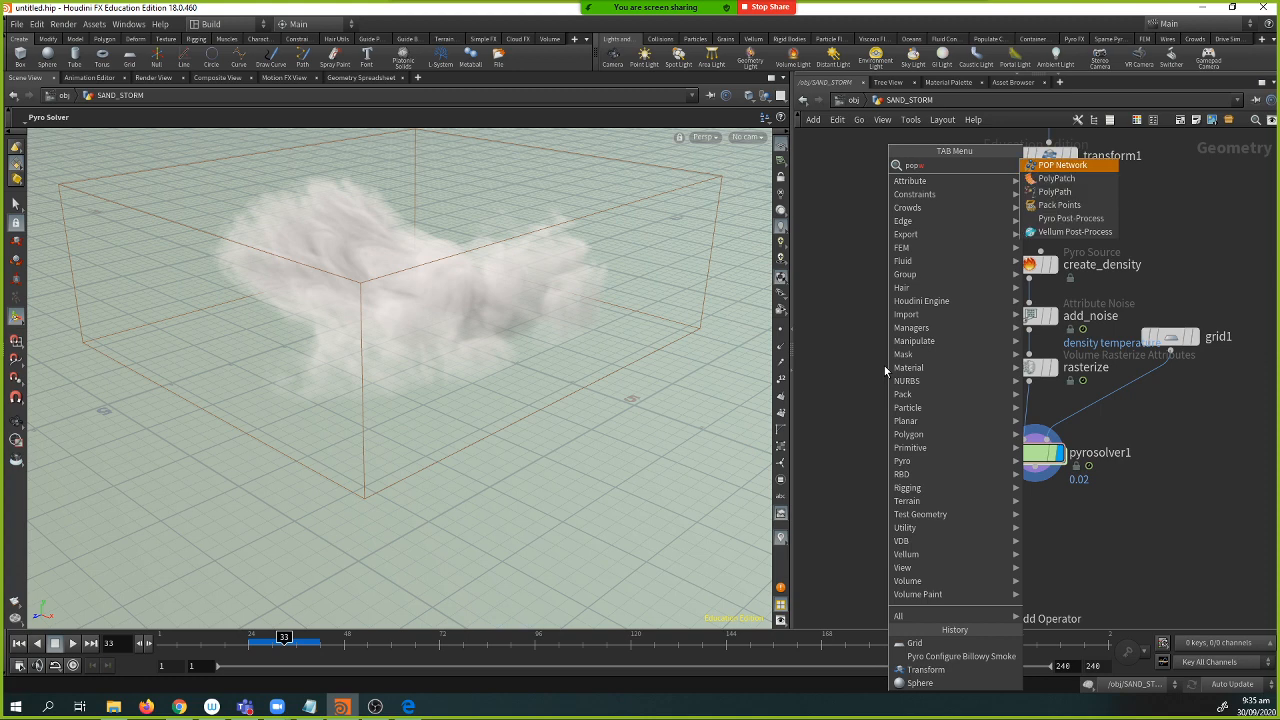
key(Return)
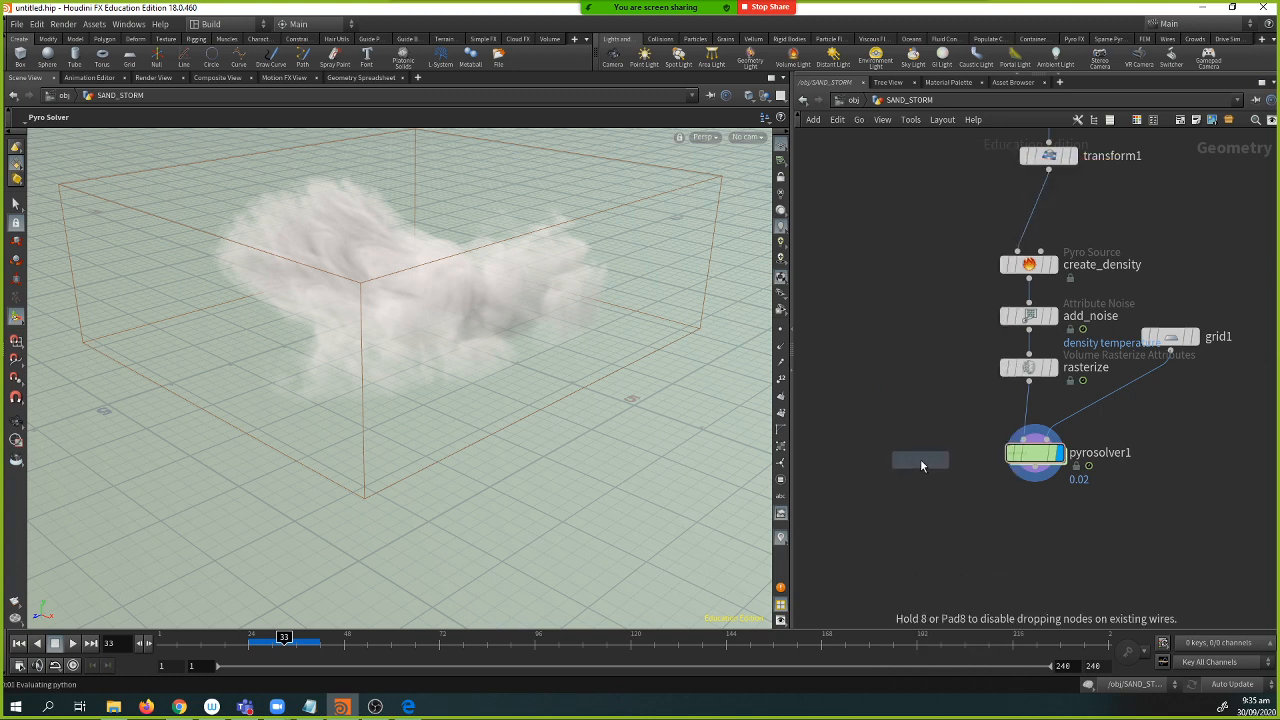
click(920, 460)
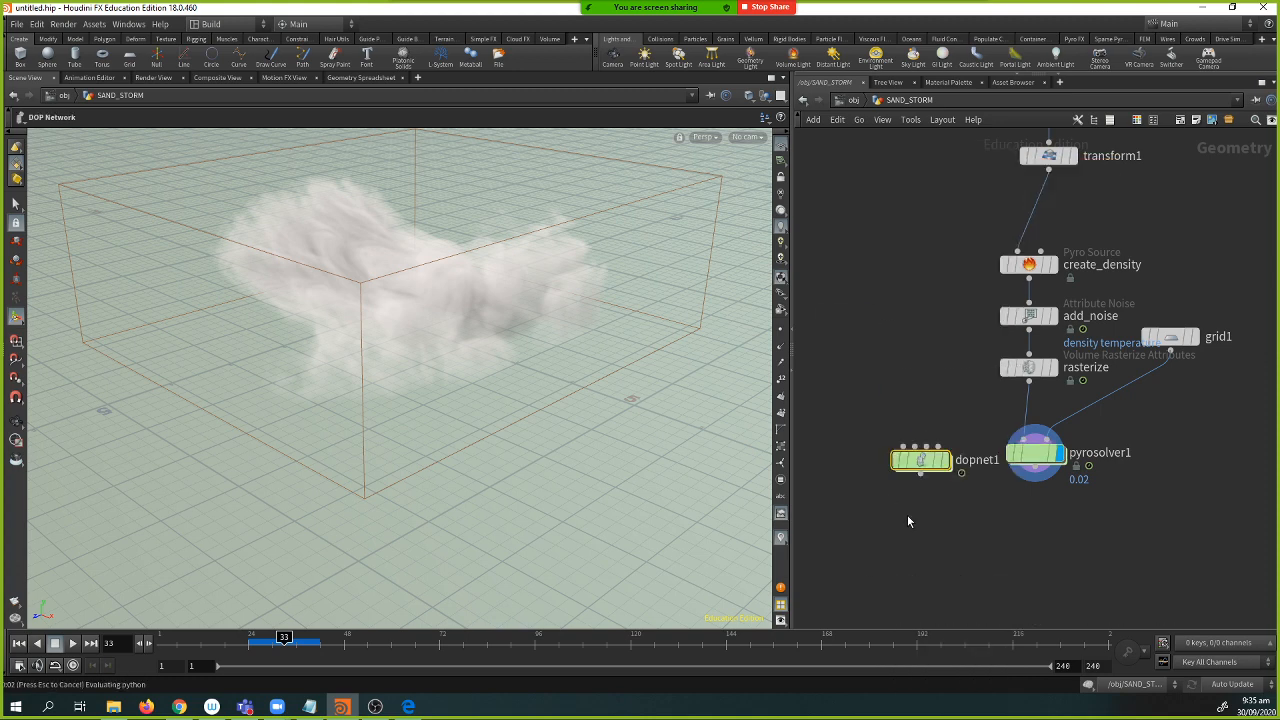
- Look at the default nodes inside the new POP network and return to the SAND_STORM level
double_click(922, 461)
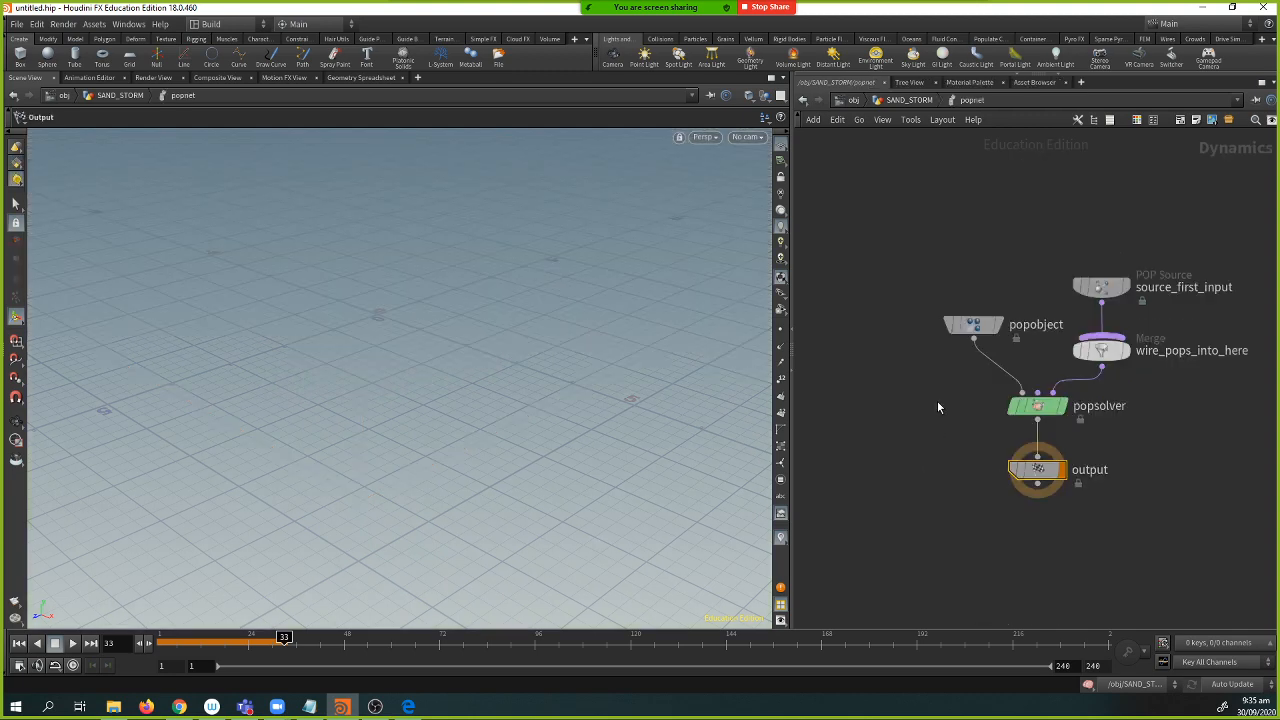
middle_drag(938, 407, 870, 410)
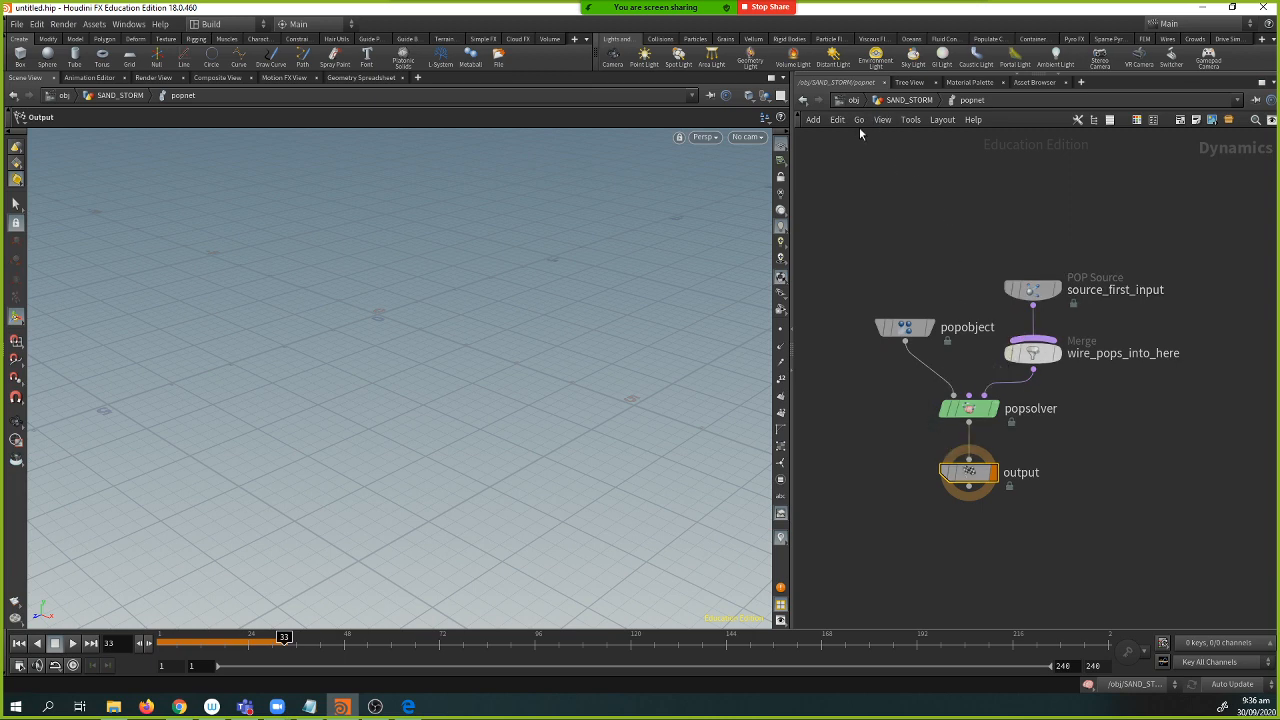
click(900, 101)
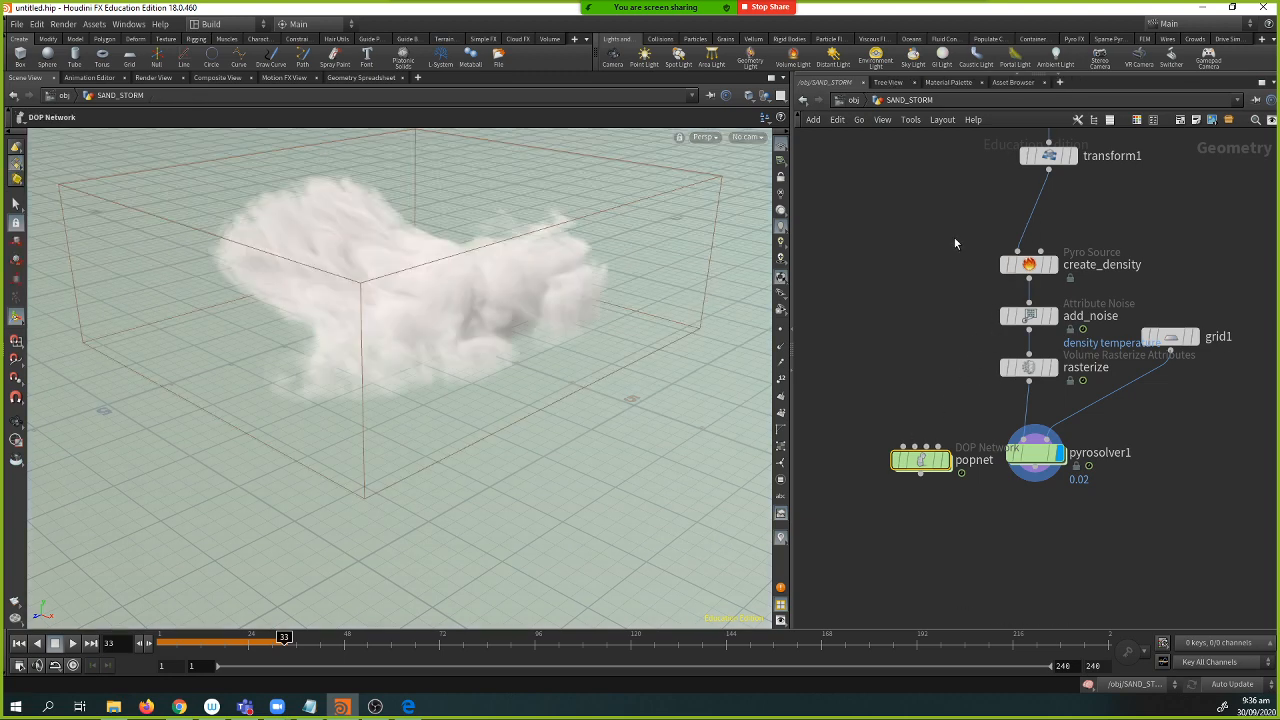
- Wire transform1's output into the first input of popnet
middle_drag(954, 243, 971, 289)
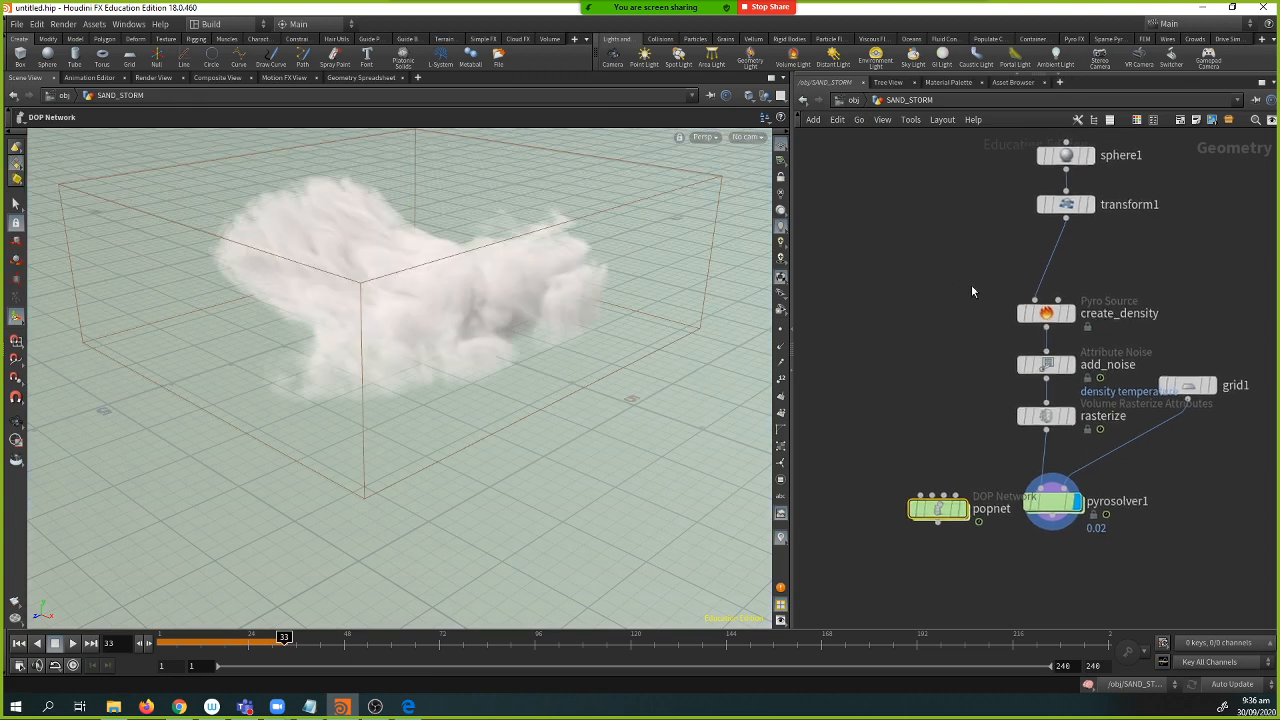
click(1066, 219)
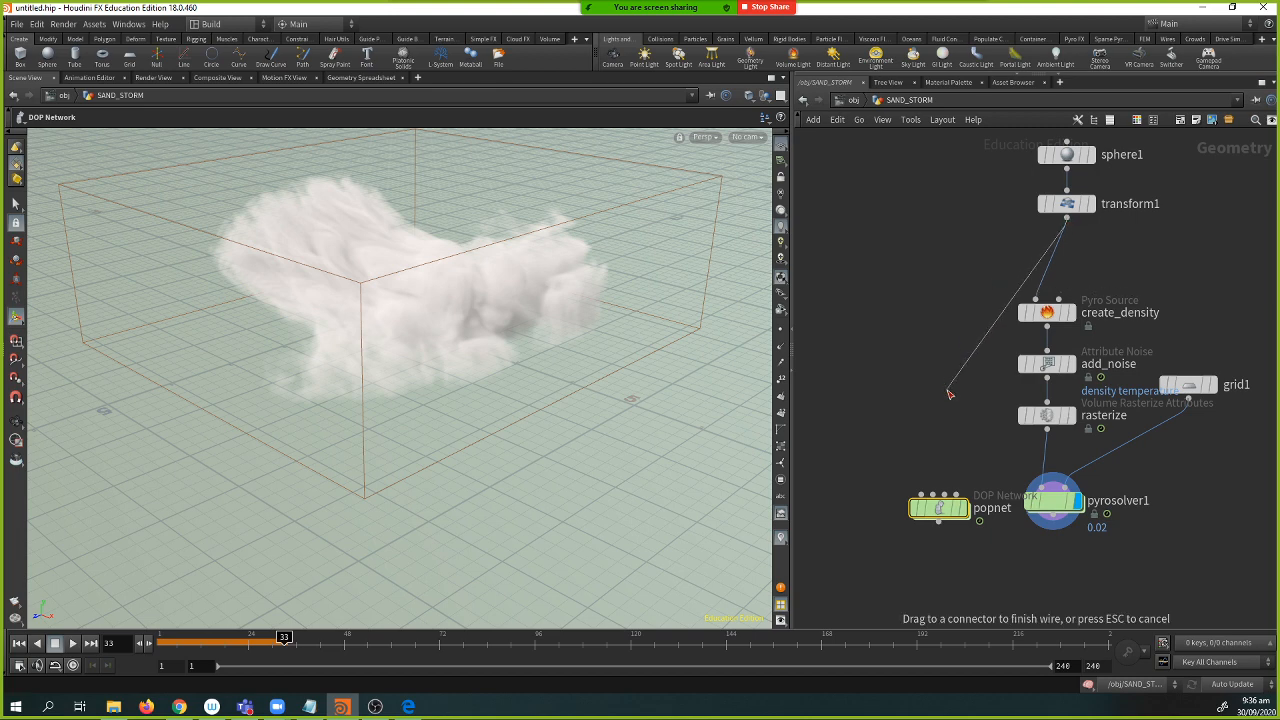
key(Escape)
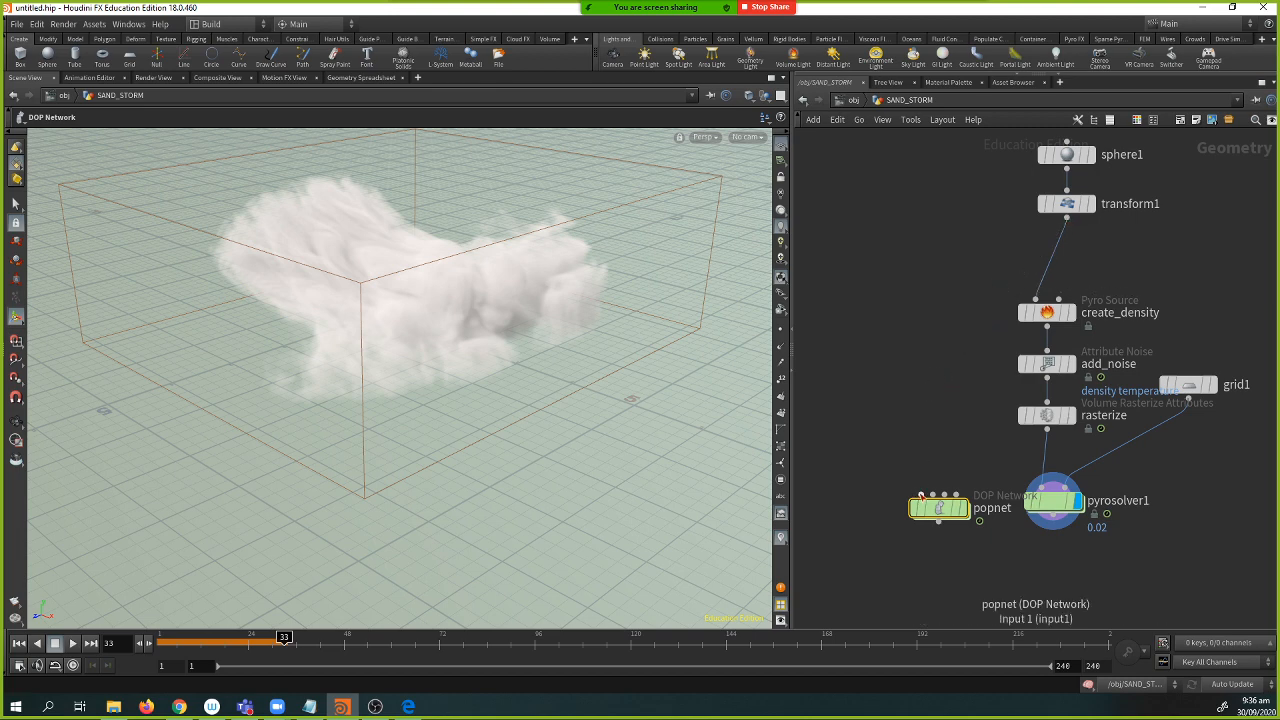
click(1066, 219)
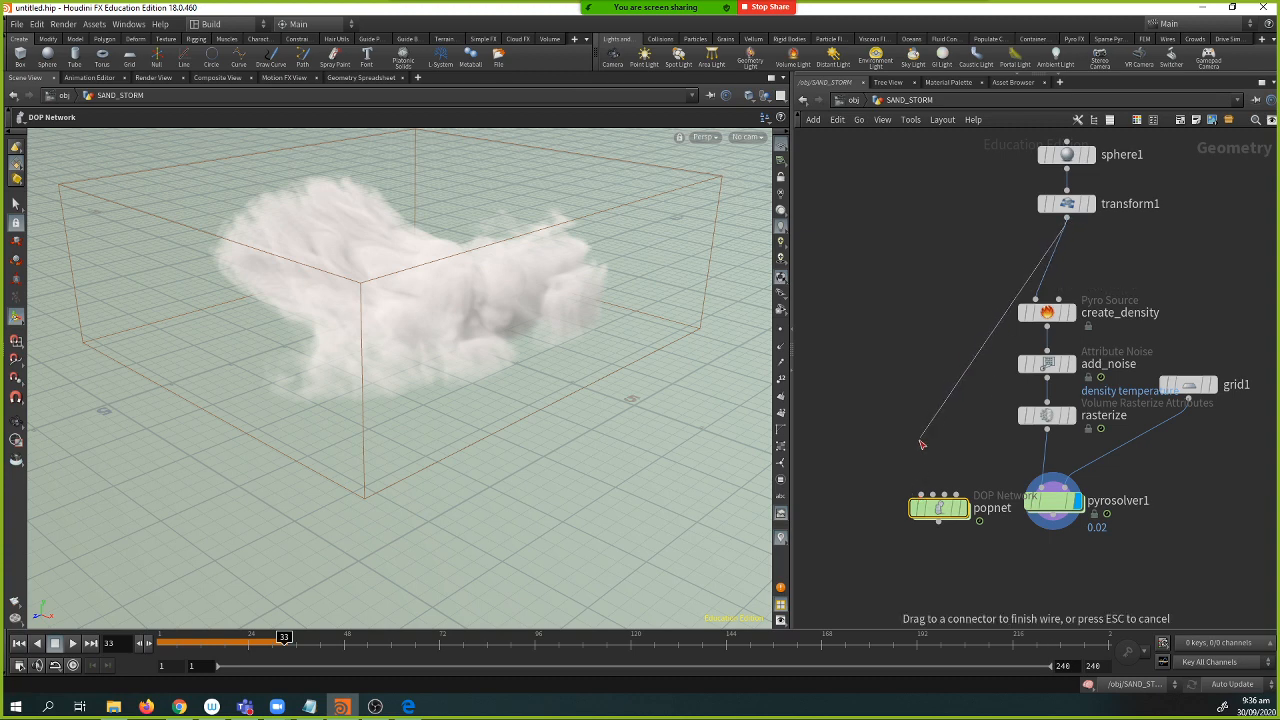
click(918, 492)
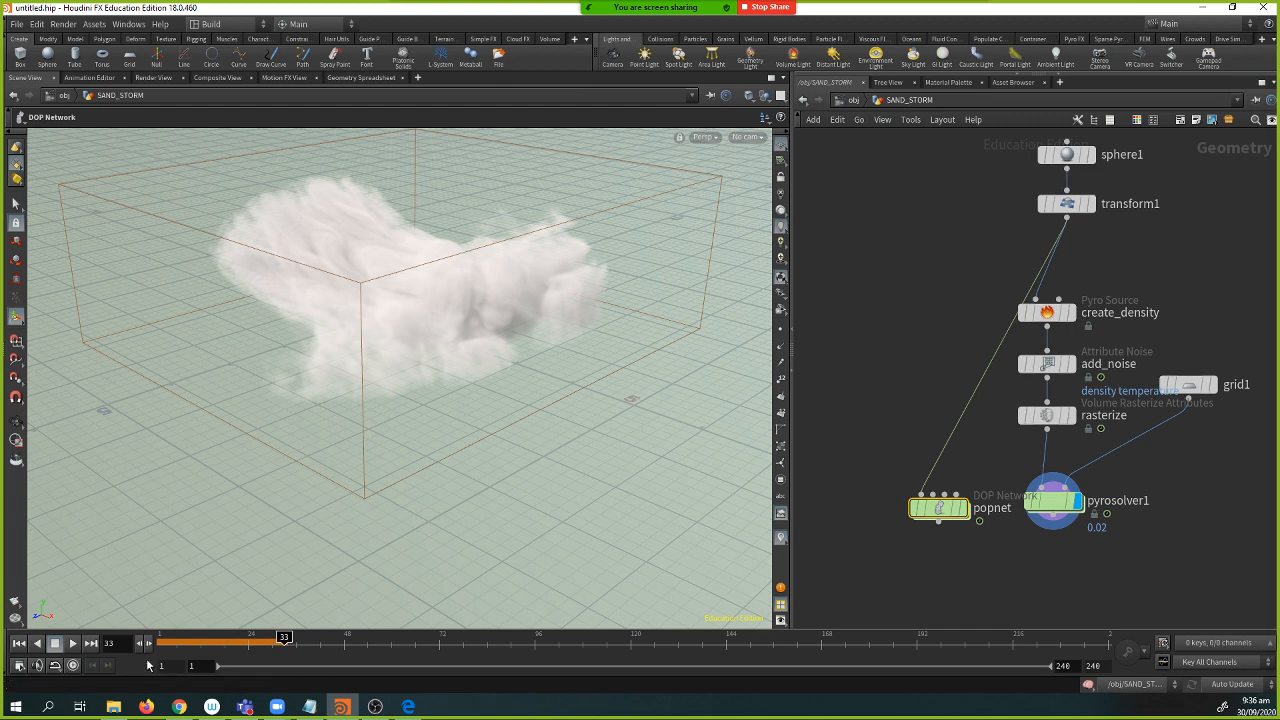
- Return to frame 1 and display popnet to view its particles on the source shape
click(18, 645)
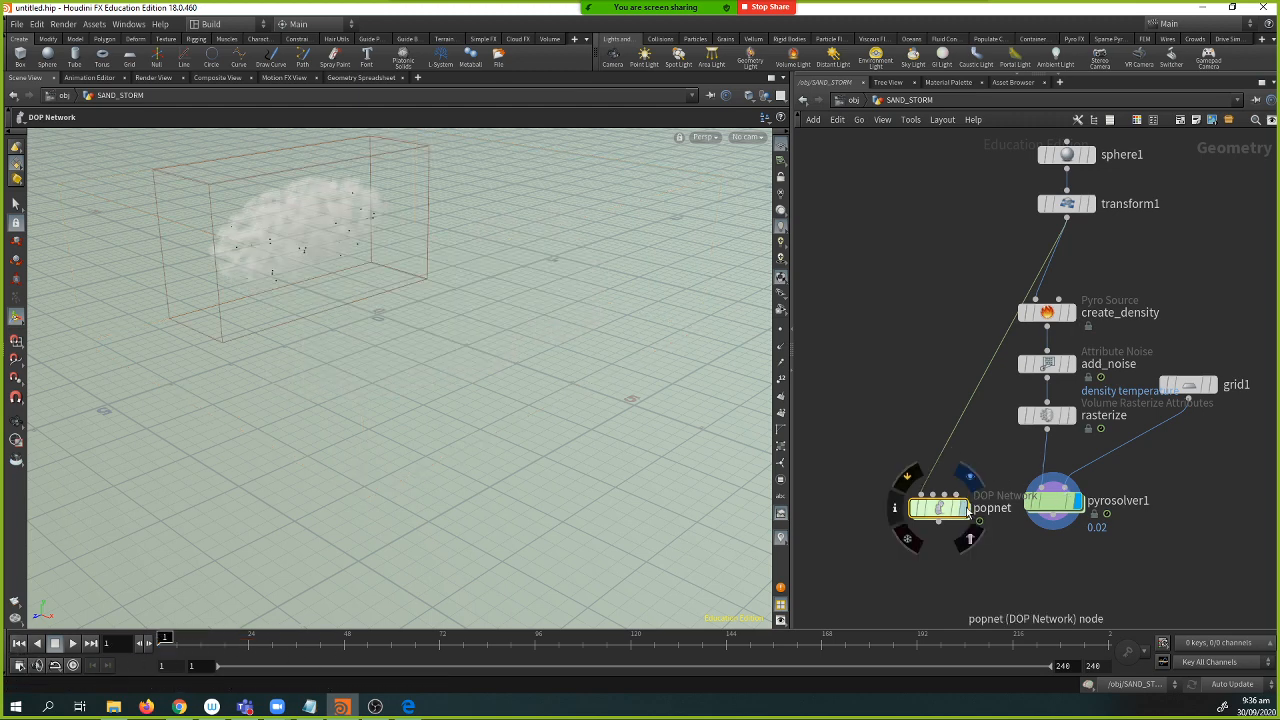
click(962, 508)
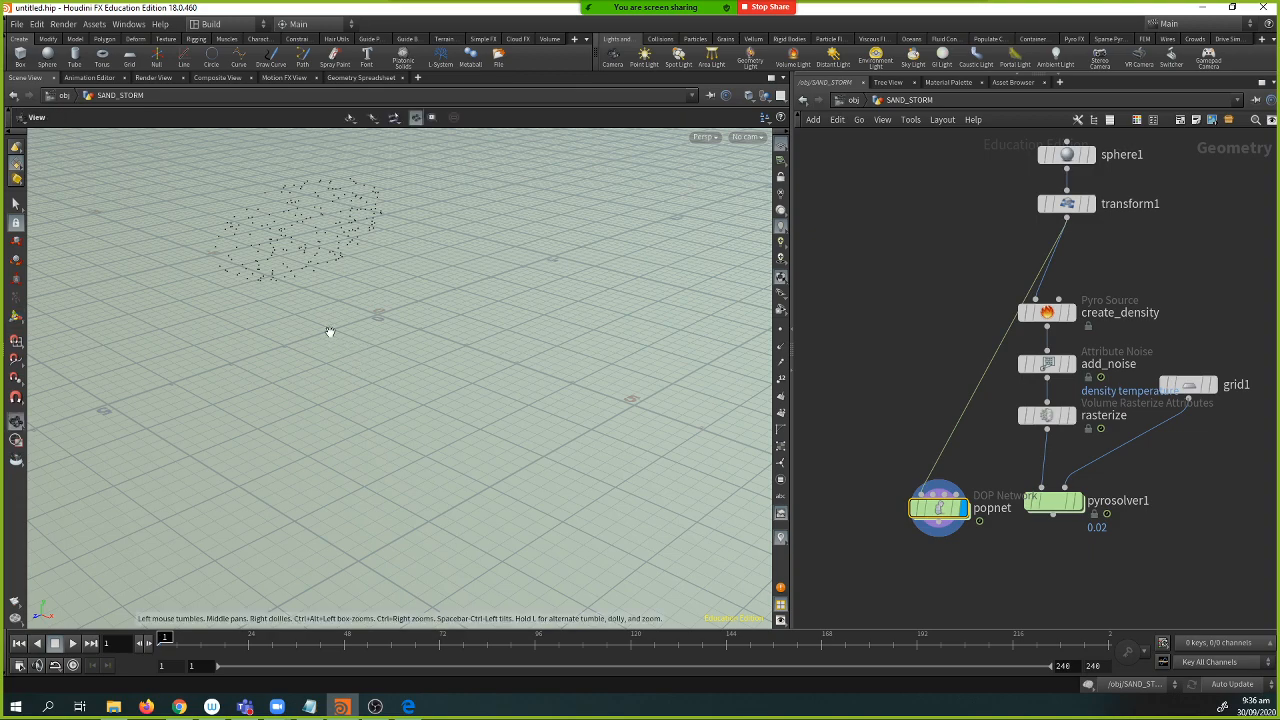
mouse_move(409, 334)
alt+mouse_down()
mouse_move(380, 323)
mouse_move(400, 324)
alt+mouse_up()
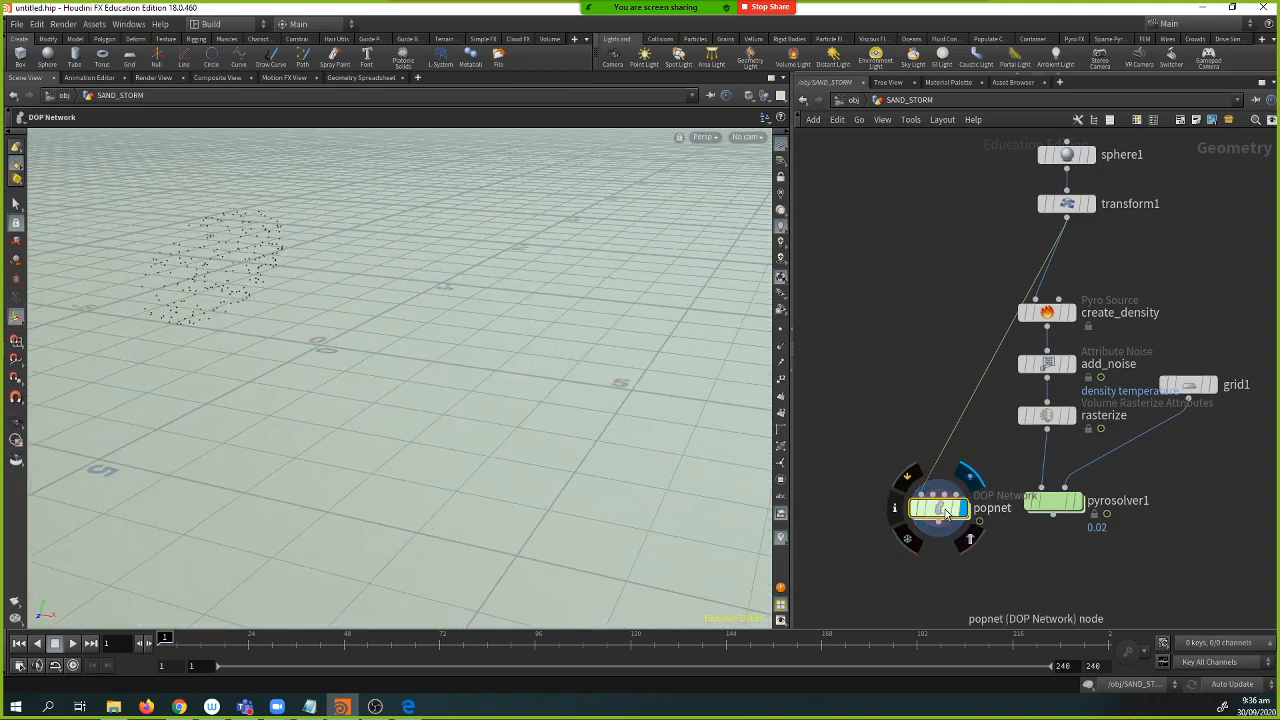
- Shift popnet away from pyrosolver1 and route its input wire clear of the pyro nodes through a pinned dot near transform1's height
drag(928, 488, 908, 481)
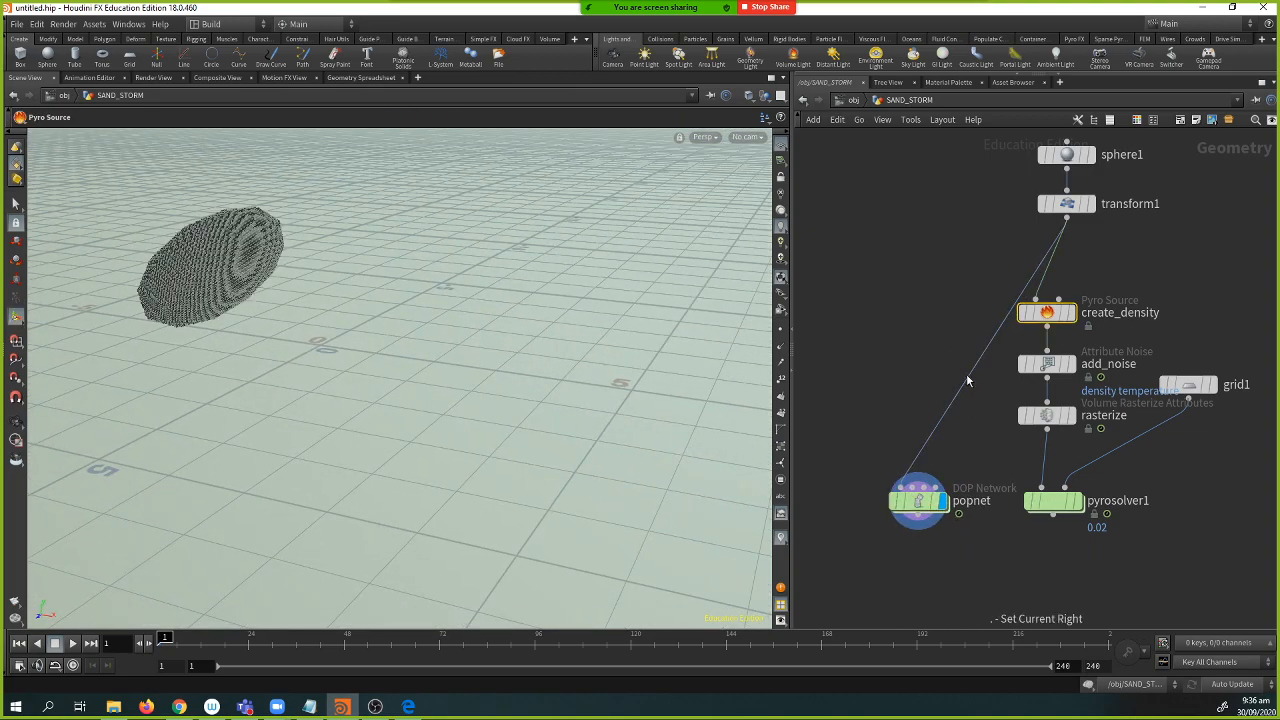
drag(974, 374, 932, 315)
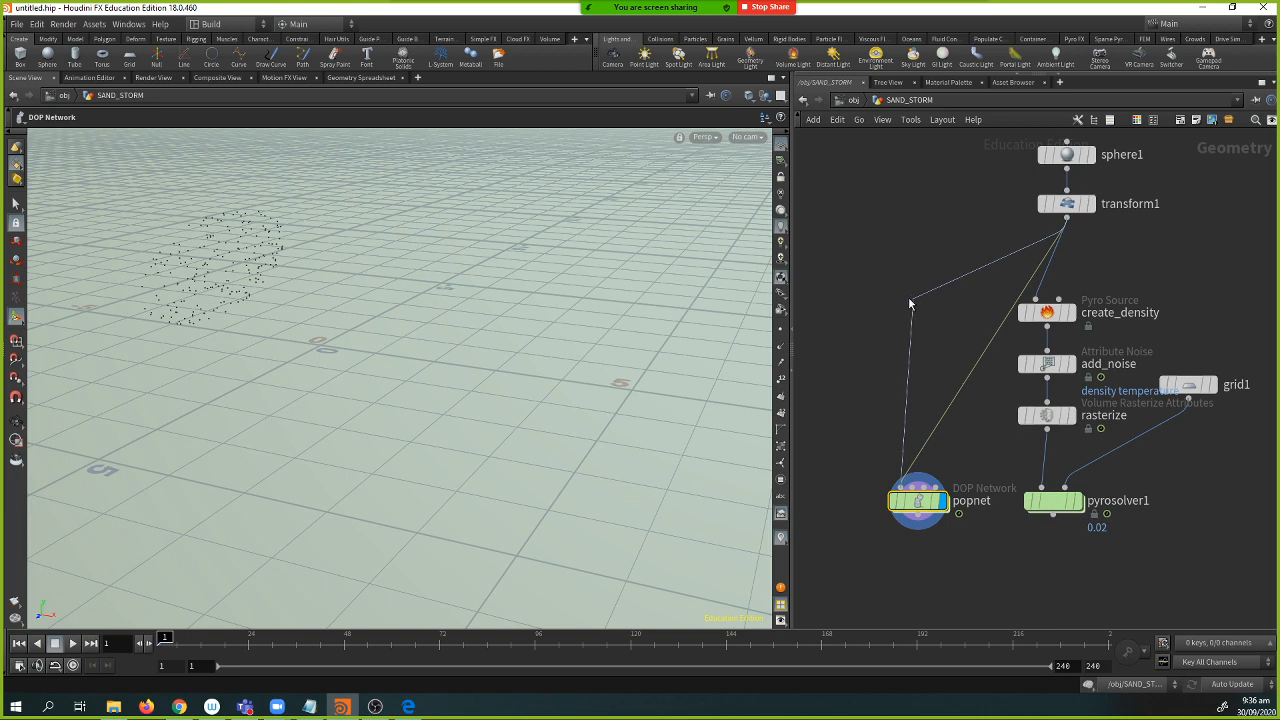
alt+click(913, 298)
mouse_move(913, 300)
mouse_down()
mouse_move(894, 270)
mouse_move(907, 284)
mouse_up()
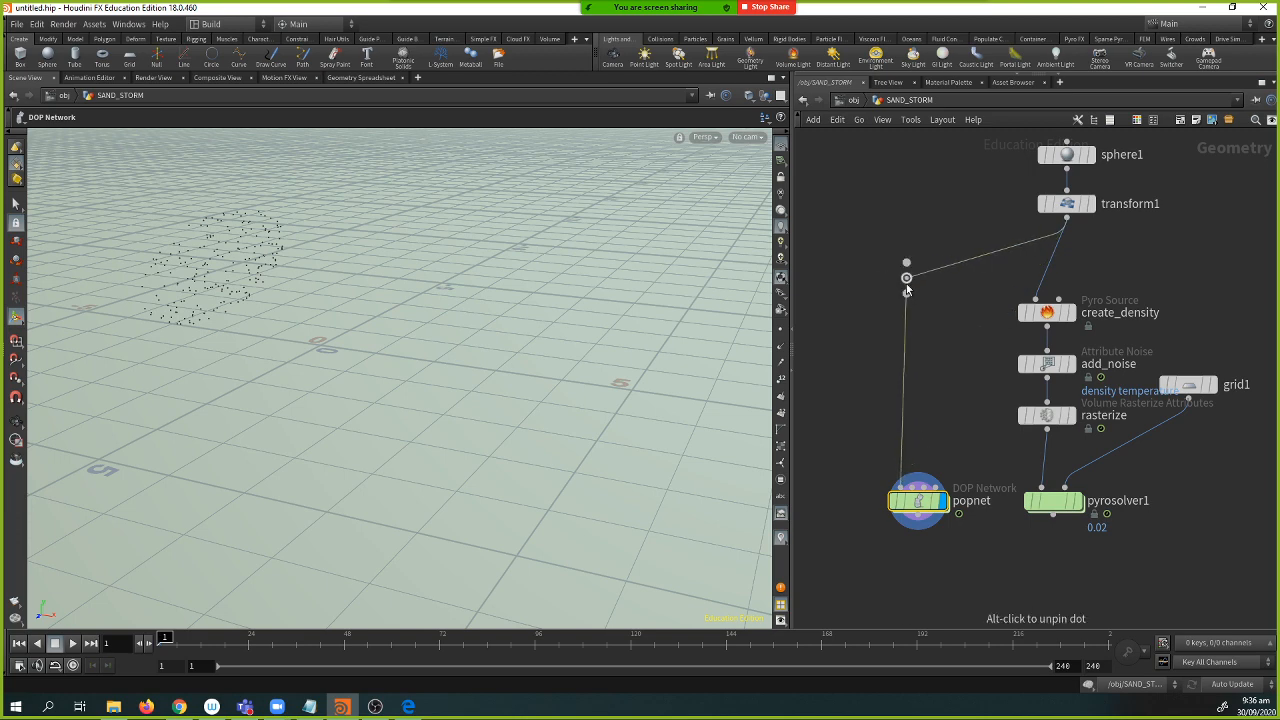
key(Delete)
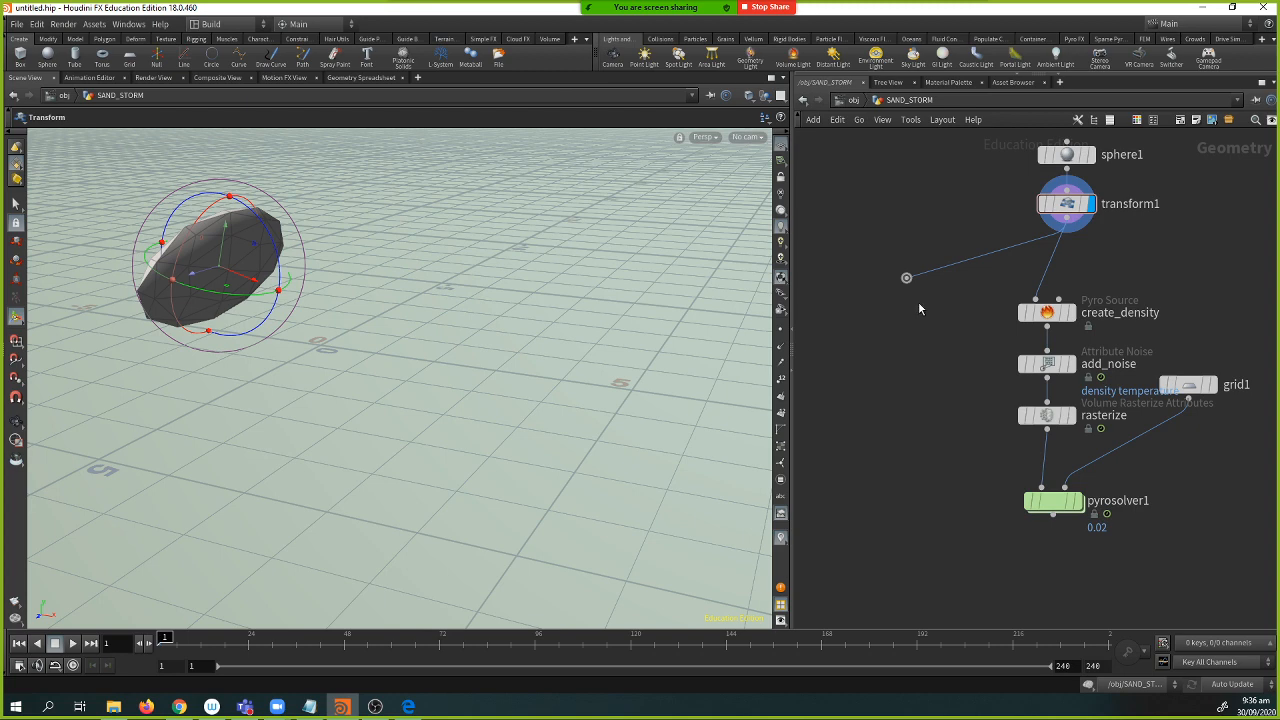
key(ctrl+z)
drag(906, 278, 903, 240)
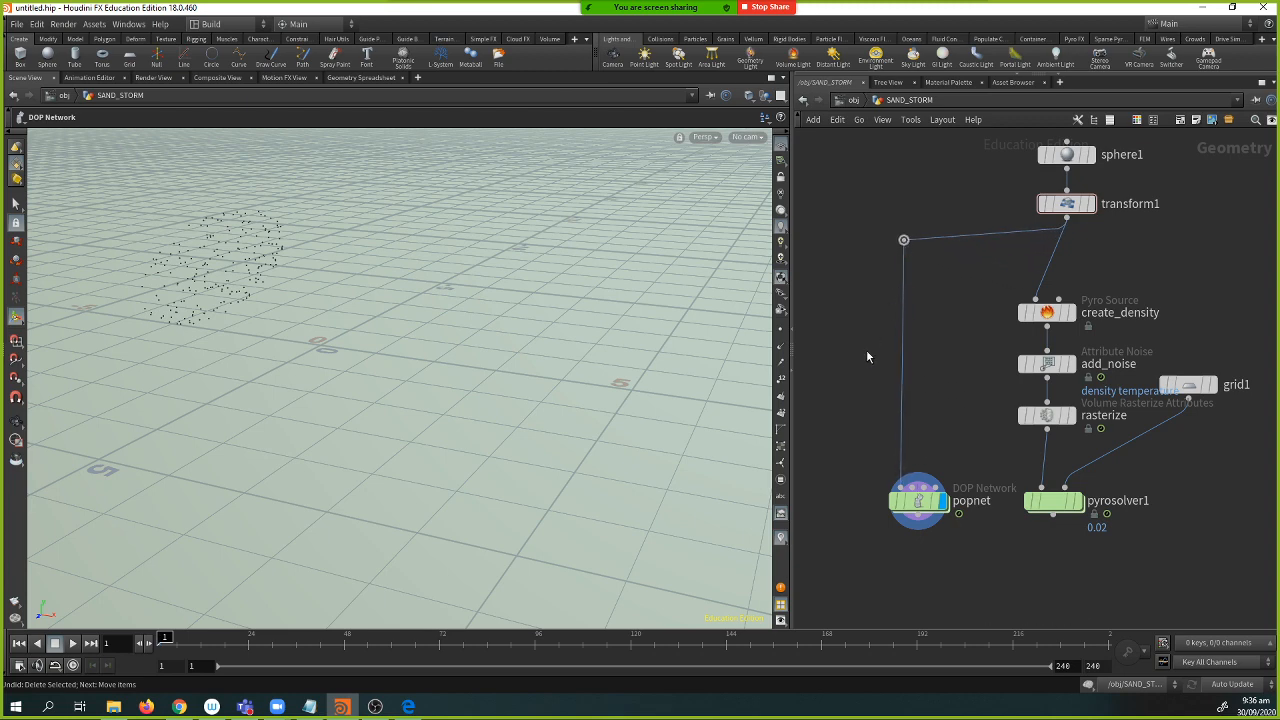
drag(911, 511, 907, 505)
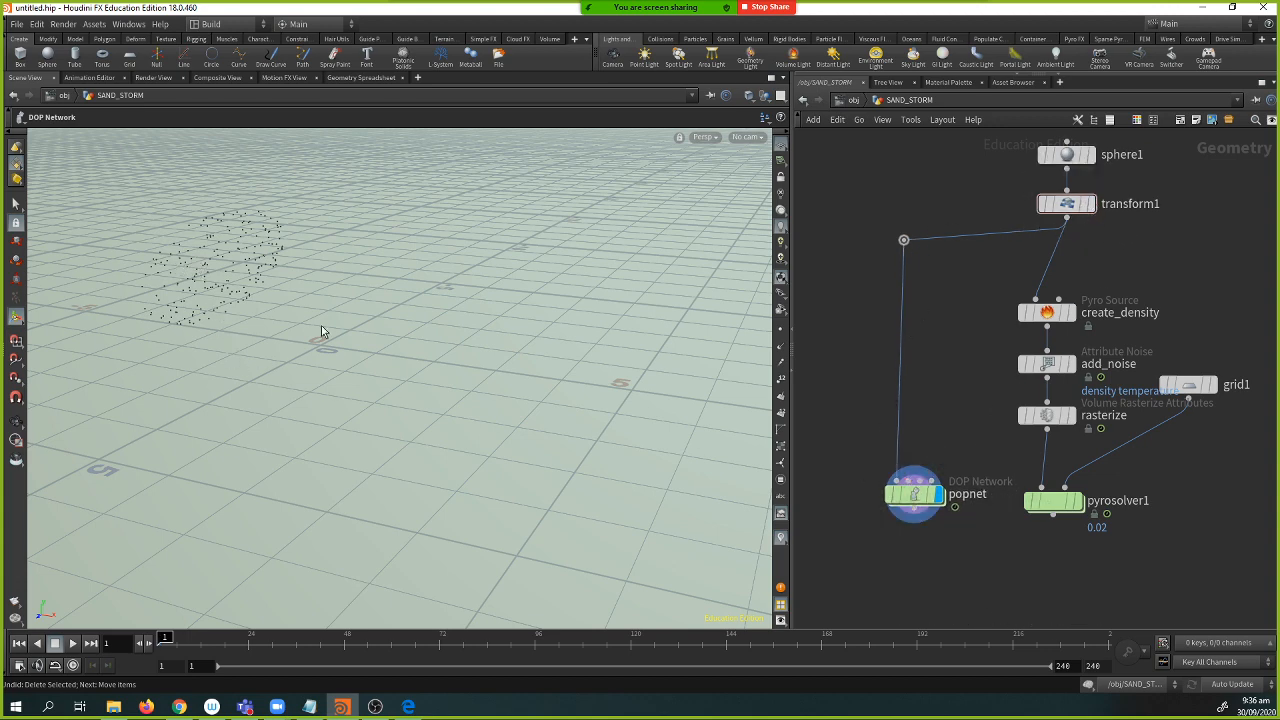
- Go inside popnet and move popobject and source_first_input away from the other nodes to make room
mouse_move(913, 503)
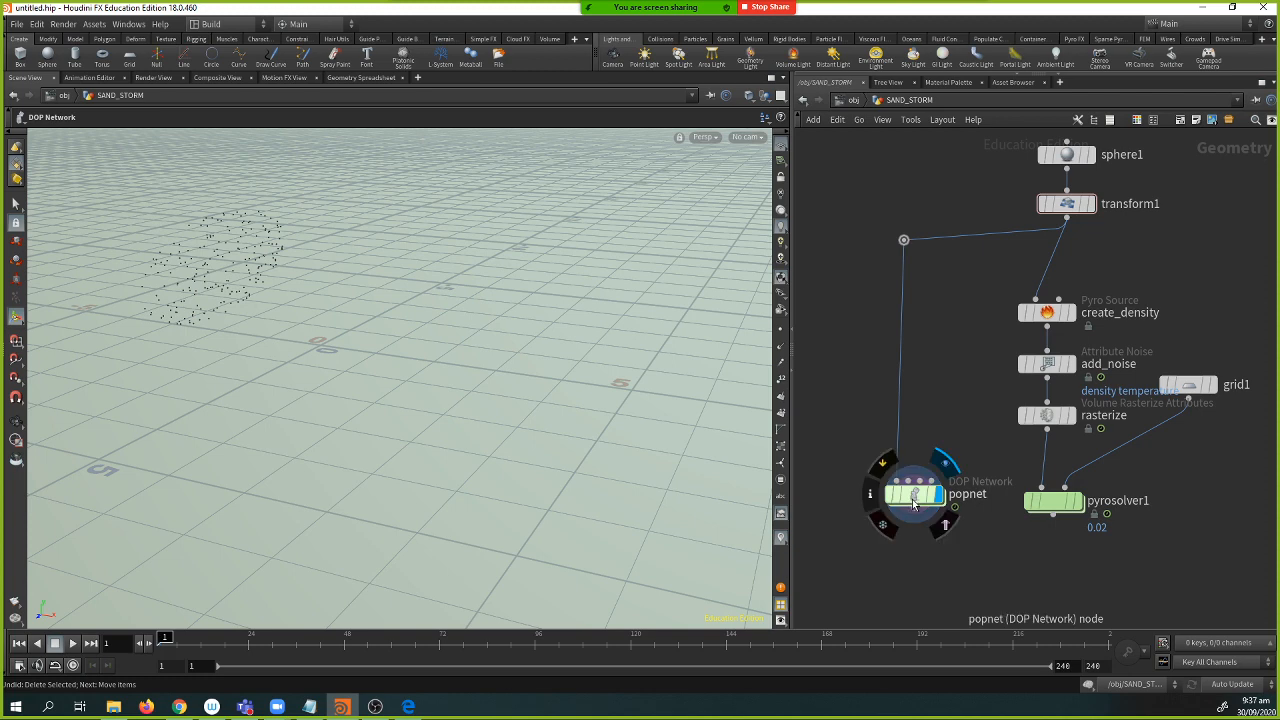
click(913, 503)
double_click(916, 500)
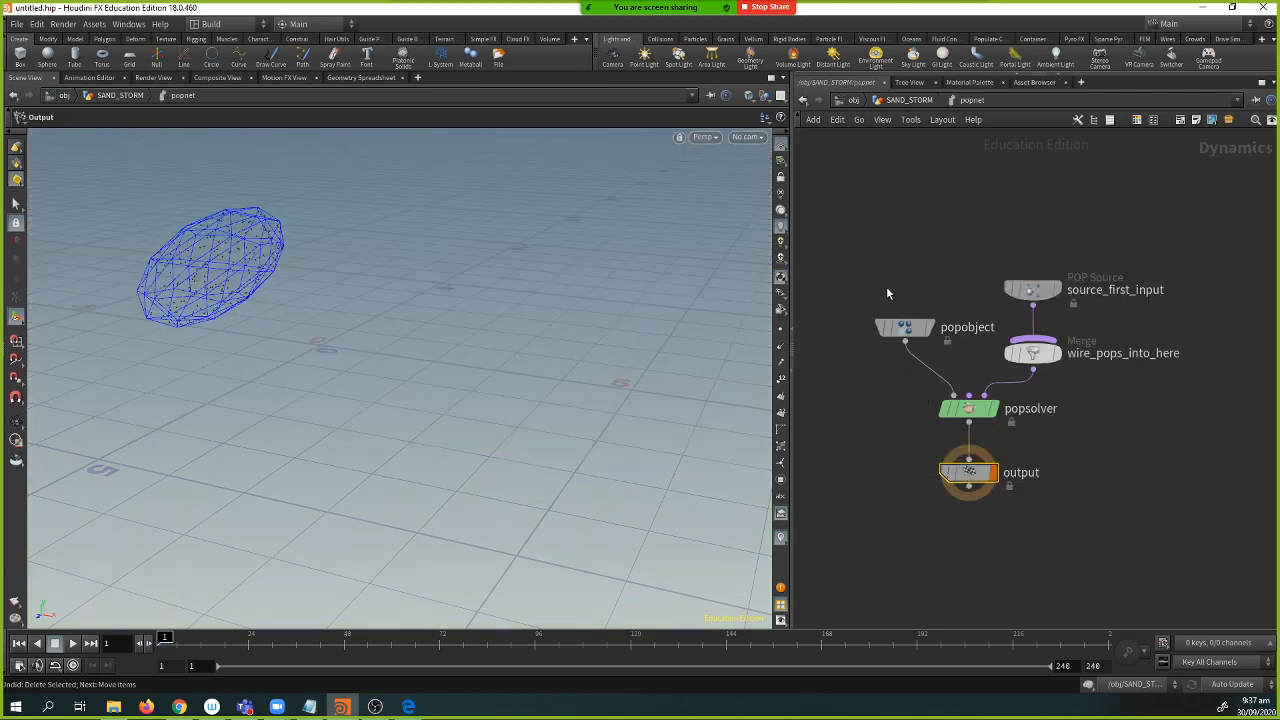
click(910, 329)
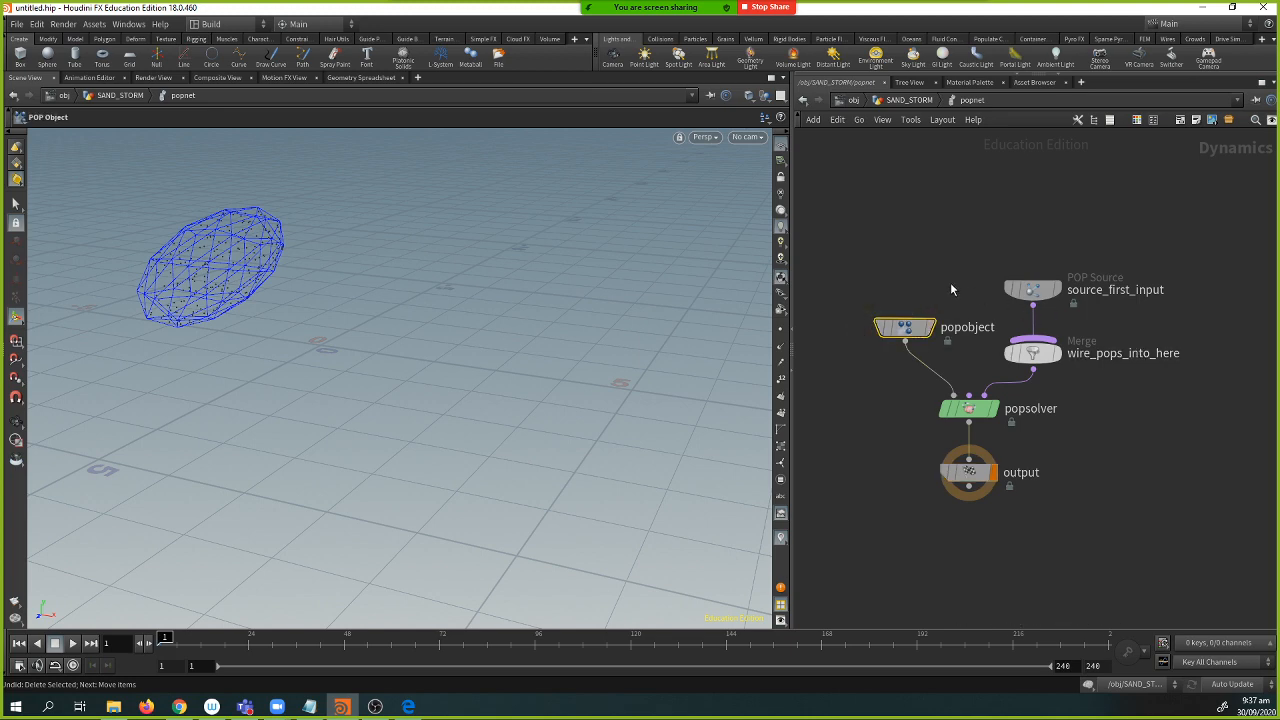
drag(905, 328, 866, 314)
drag(1040, 297, 1041, 273)
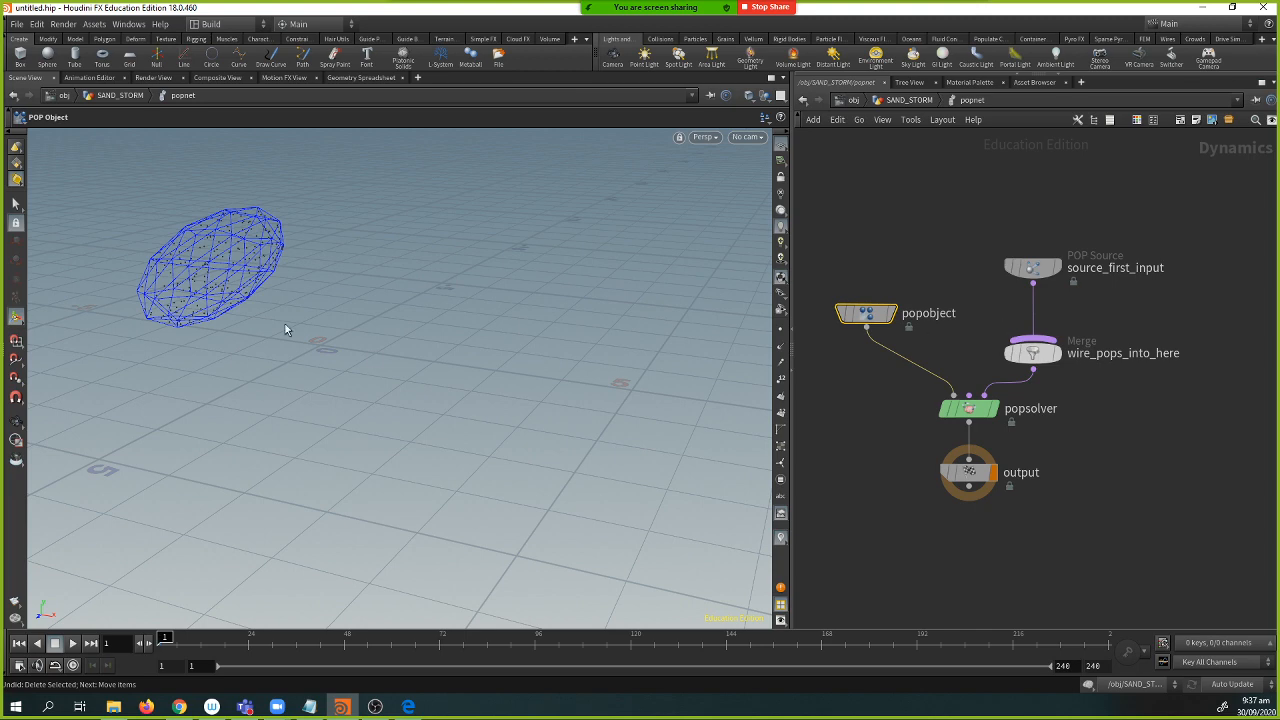
- Delete the wire_pops_into_here merge node so source_first_input feeds popsolver directly
drag(1148, 330, 994, 368)
mouse_move(1094, 363)
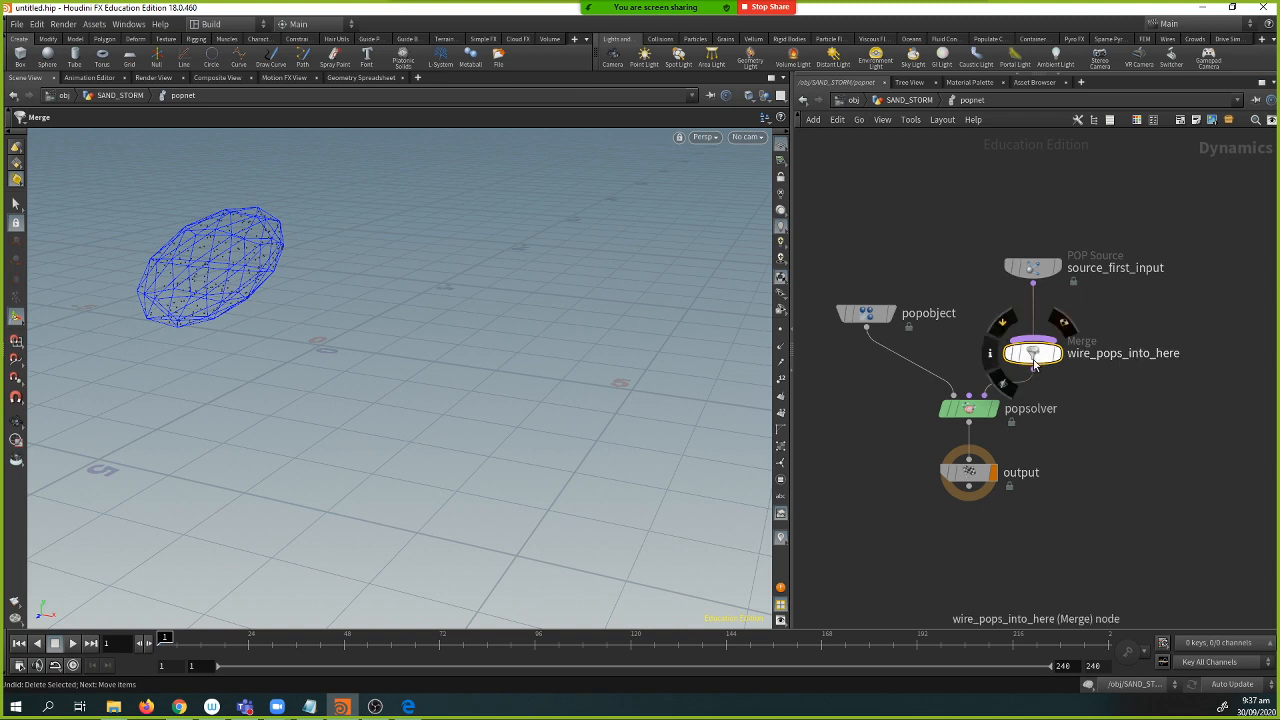
key(Delete)
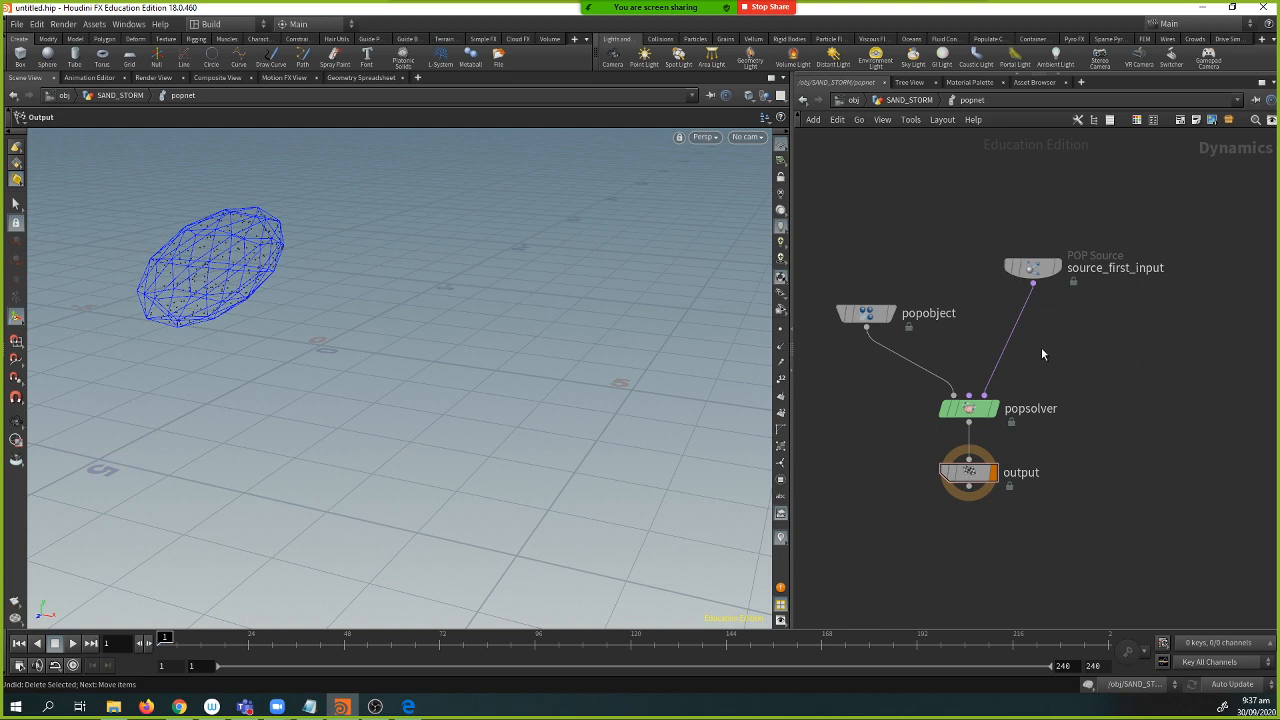
- Add a POP Advect by Volumes node on the wire between source_first_input and popsolver
key(Tab)
text(pop)
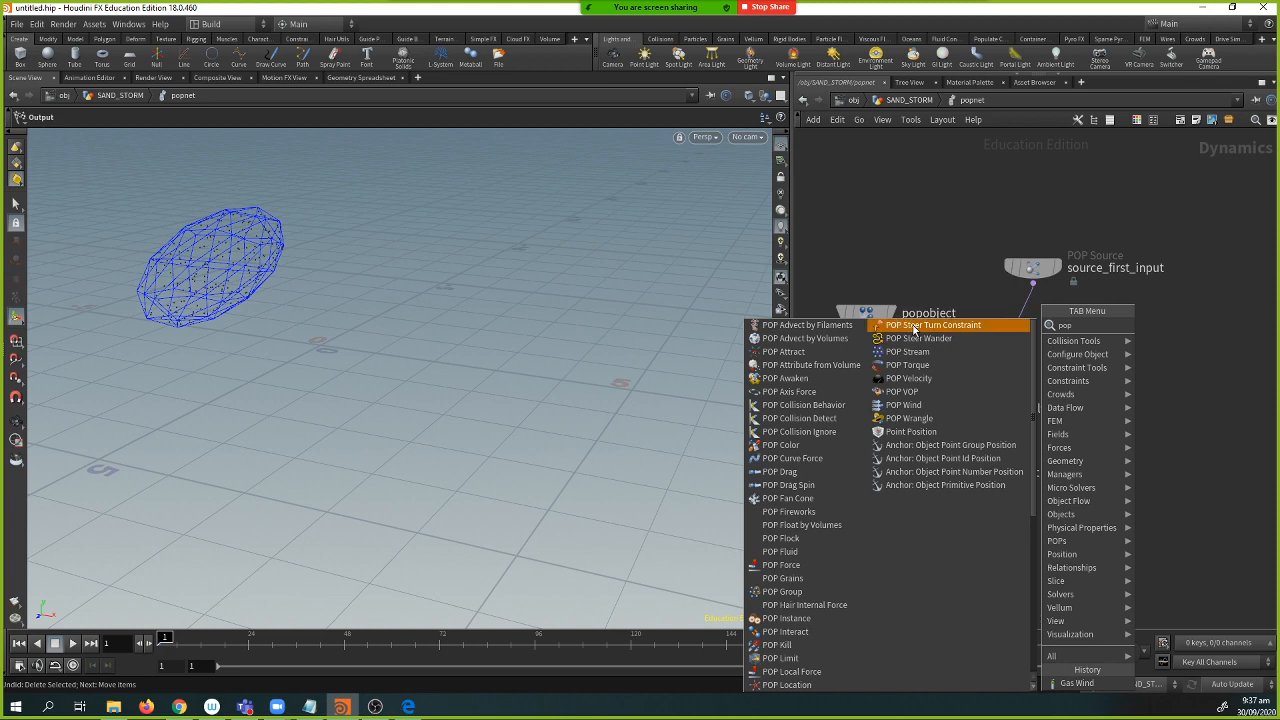
text(ad)
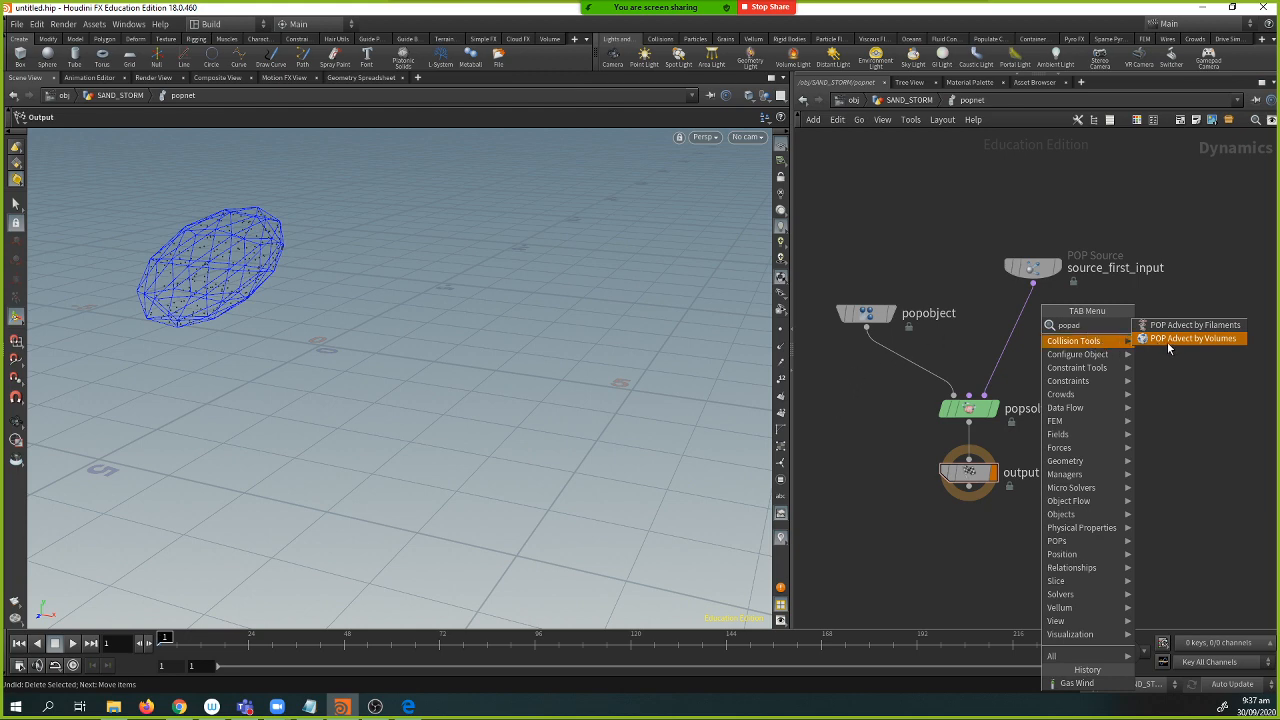
click(1165, 341)
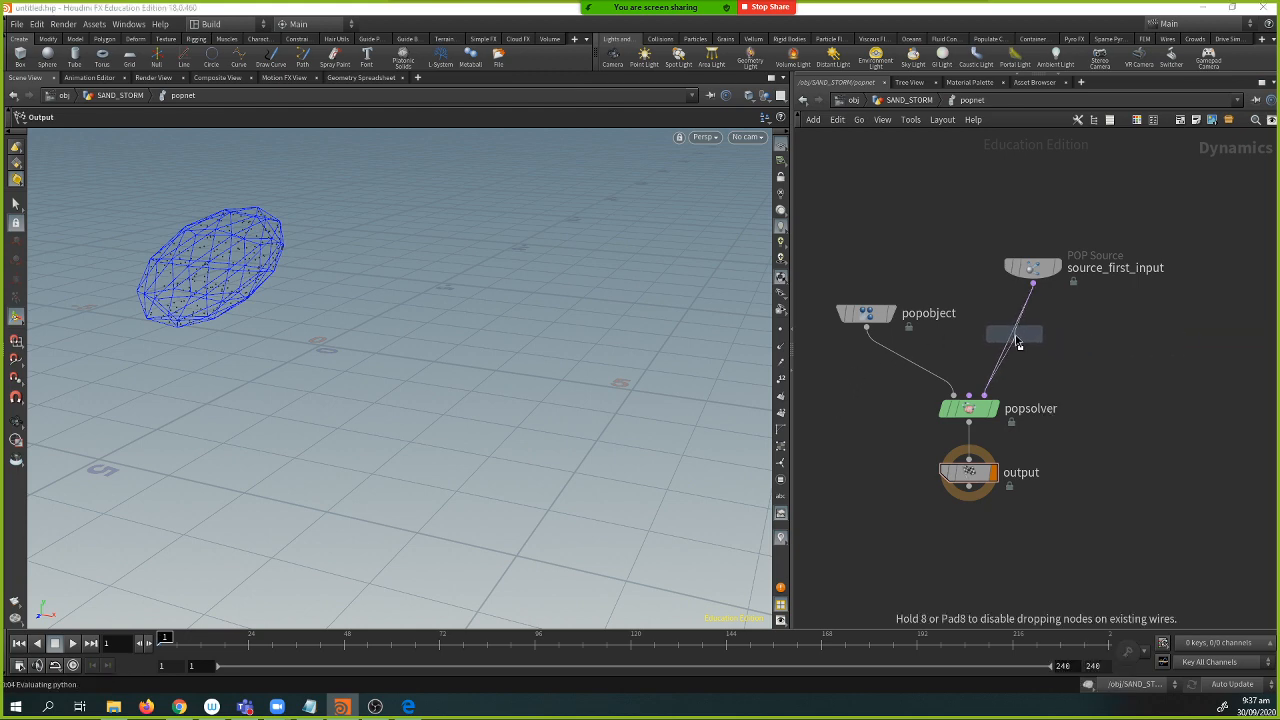
- Insert a POP Advect by Volumes node between source_first_input and popsolver, and show its parameters
click(1016, 340)
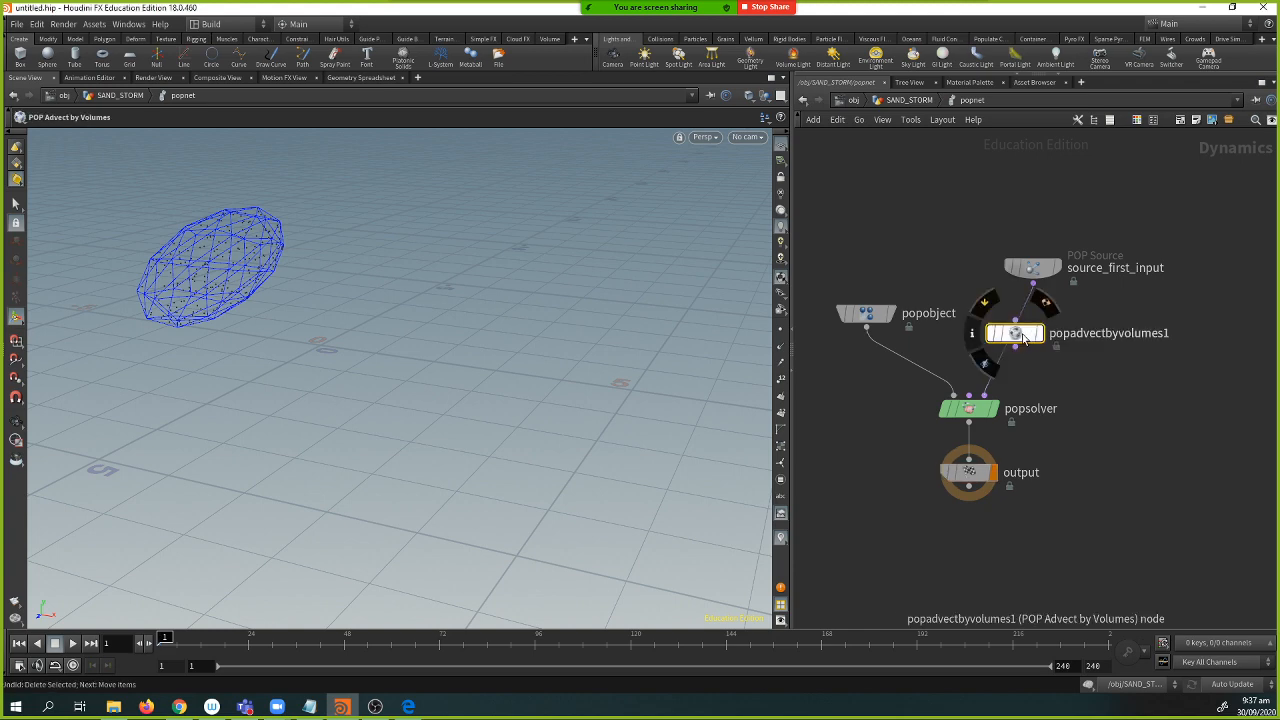
mouse_move(1014, 343)
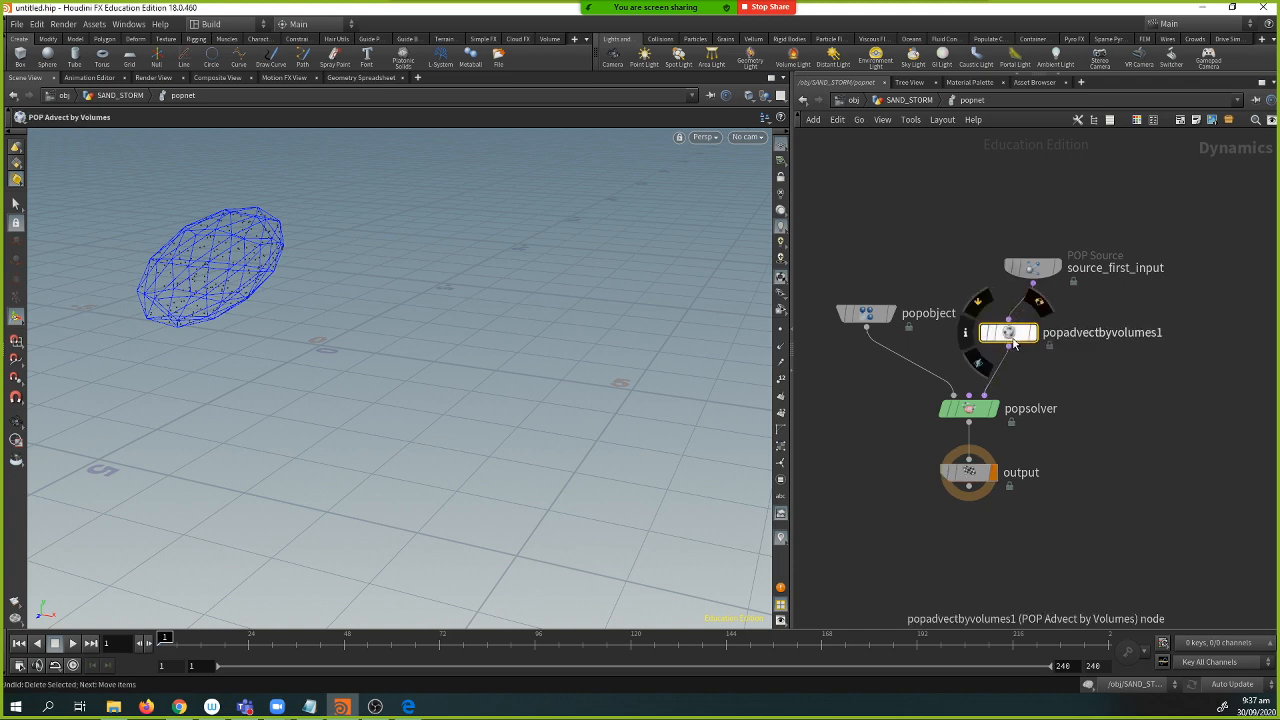
key(p)
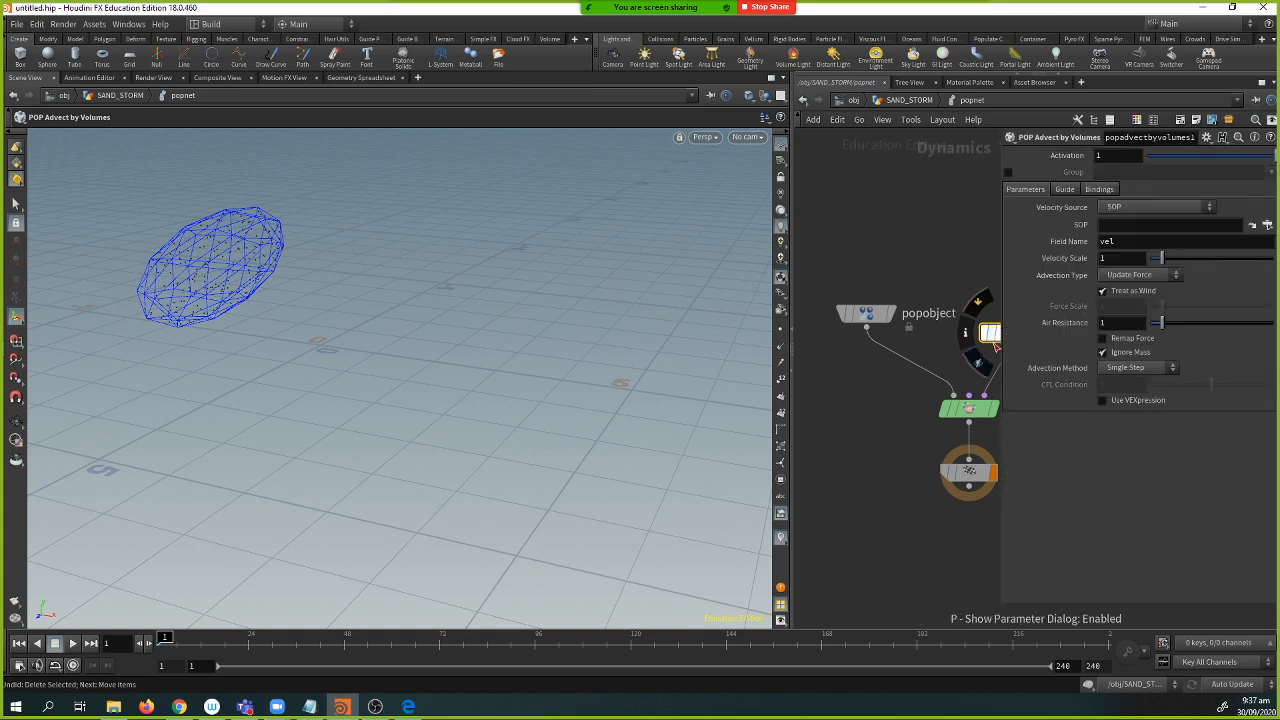
middle_drag(927, 198, 830, 222)
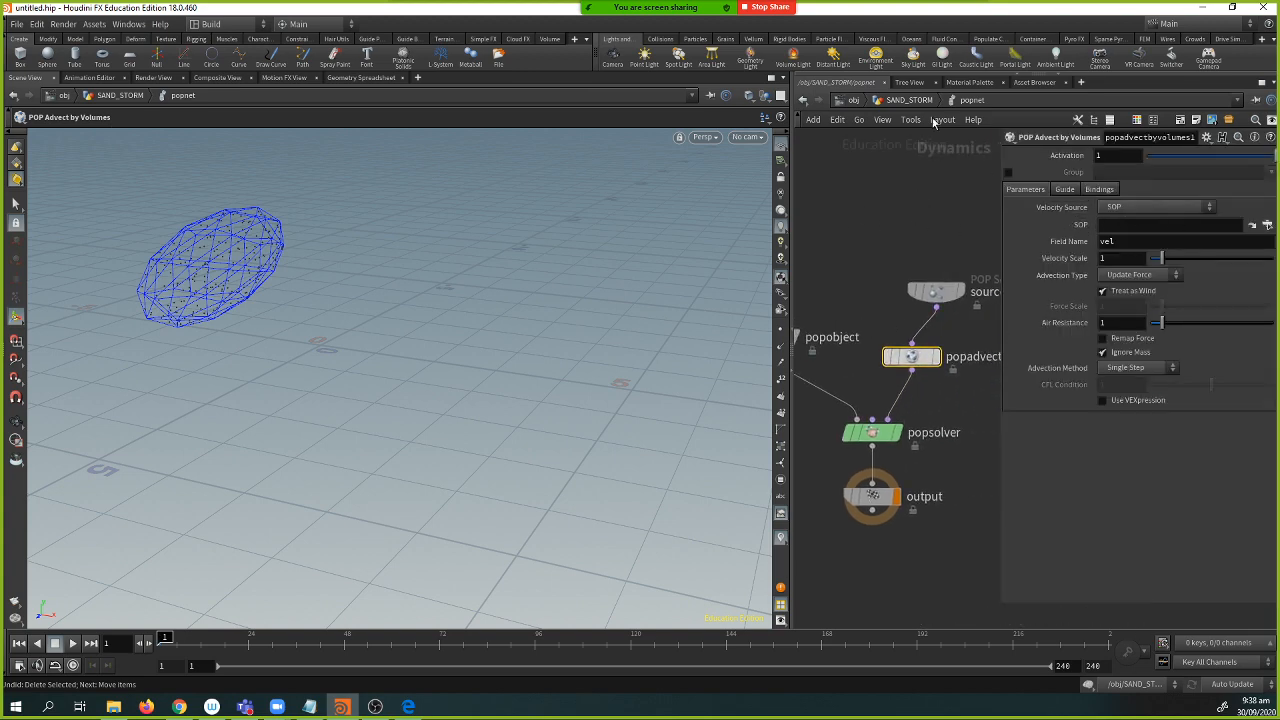
- Return to the SAND_STORM network and add a Null node connected to the output of pyrosolver1
click(912, 100)
middle_drag(961, 354, 818, 301)
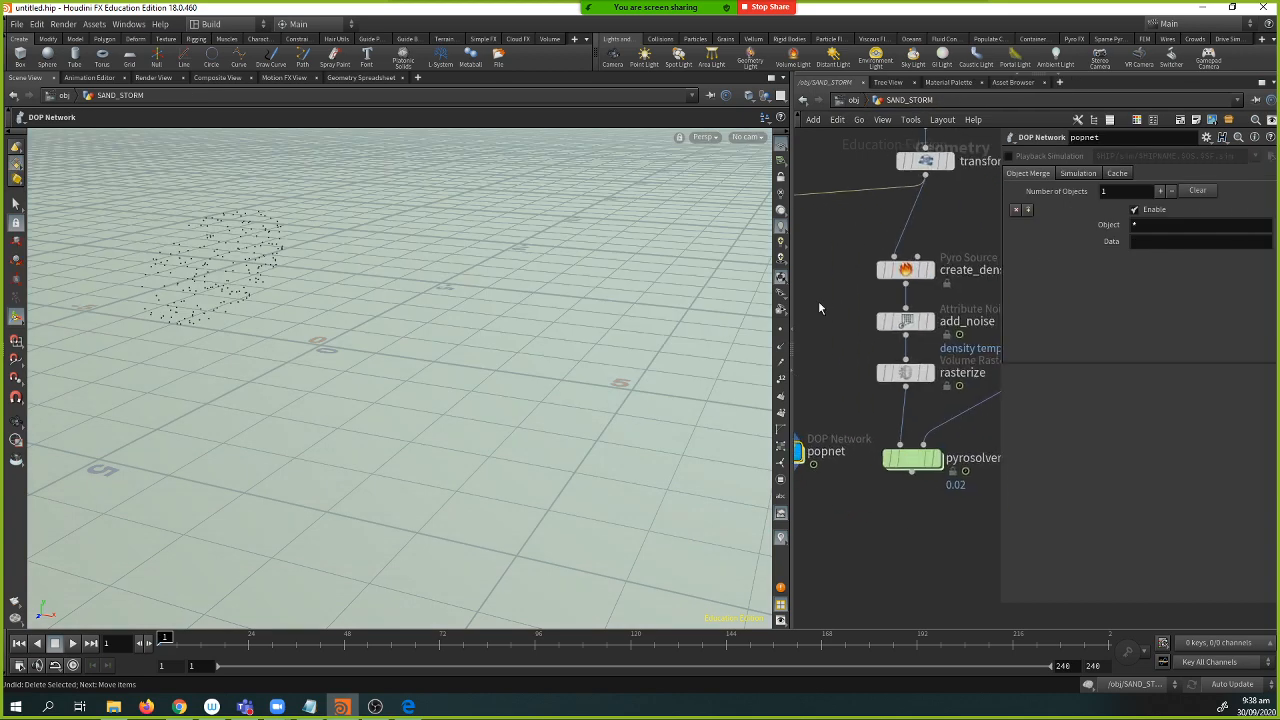
click(911, 474)
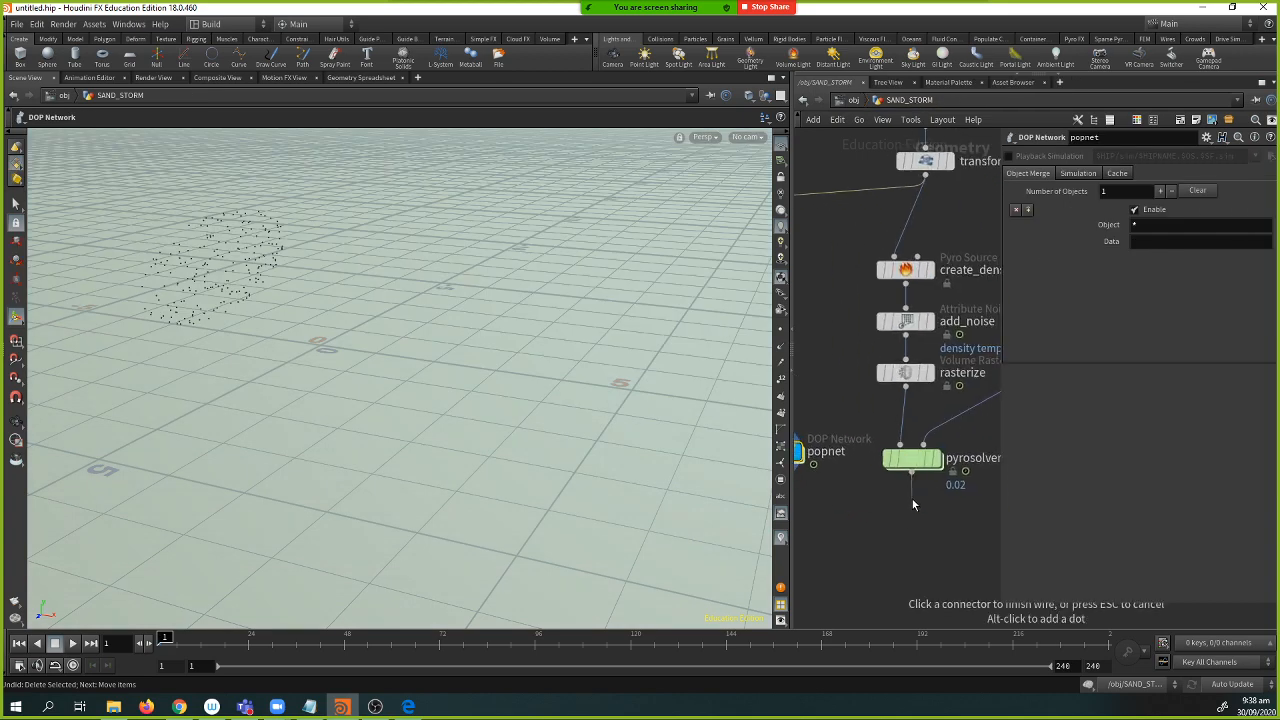
click(914, 504)
click(895, 489)
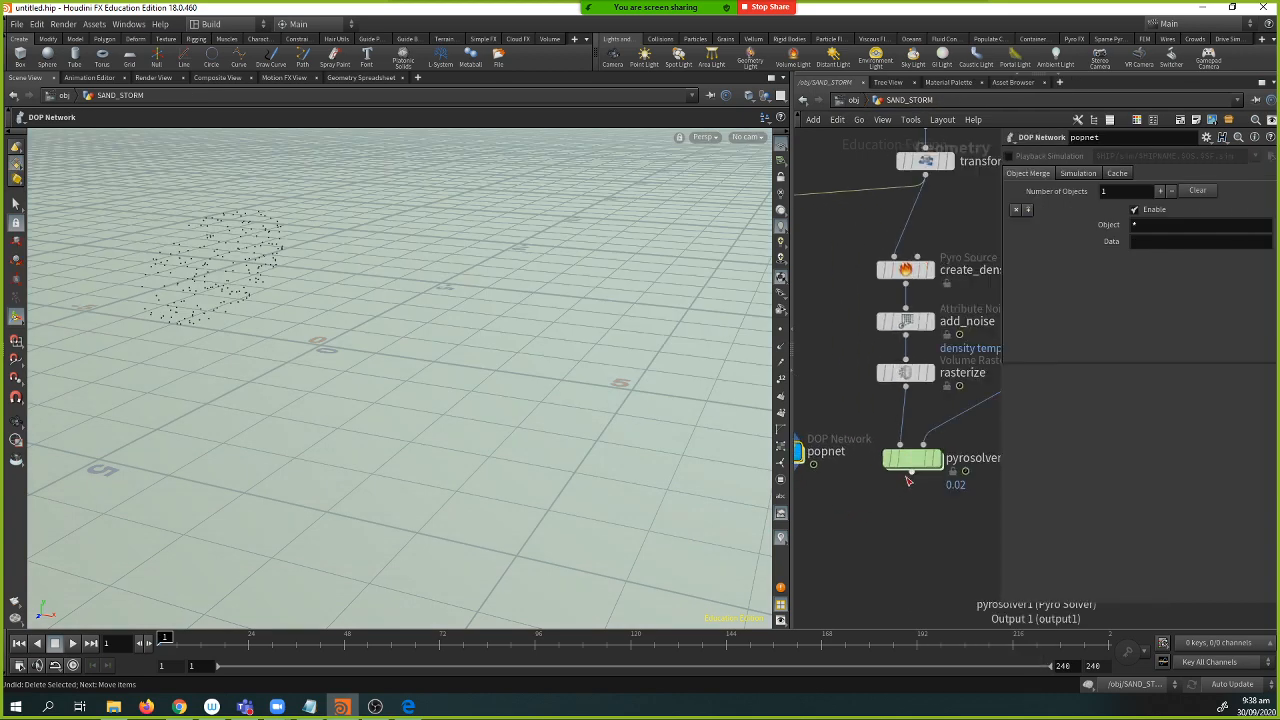
click(912, 474)
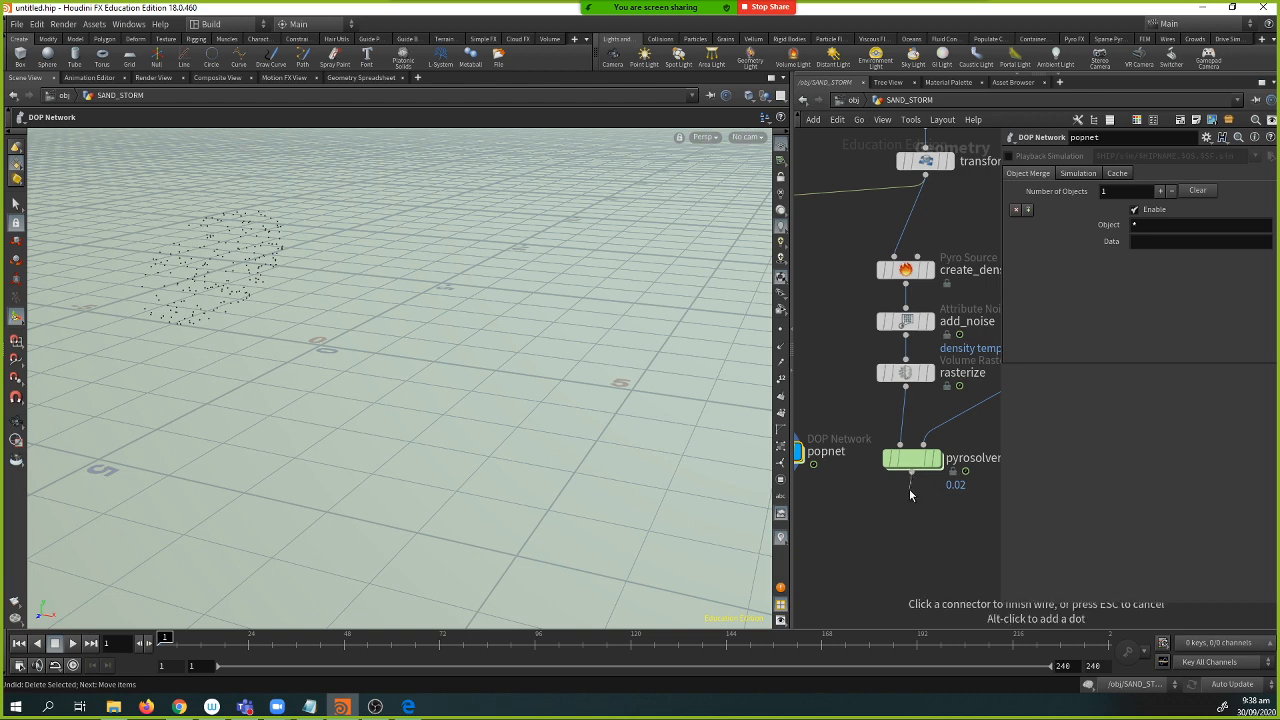
click(910, 494)
key(Escape)
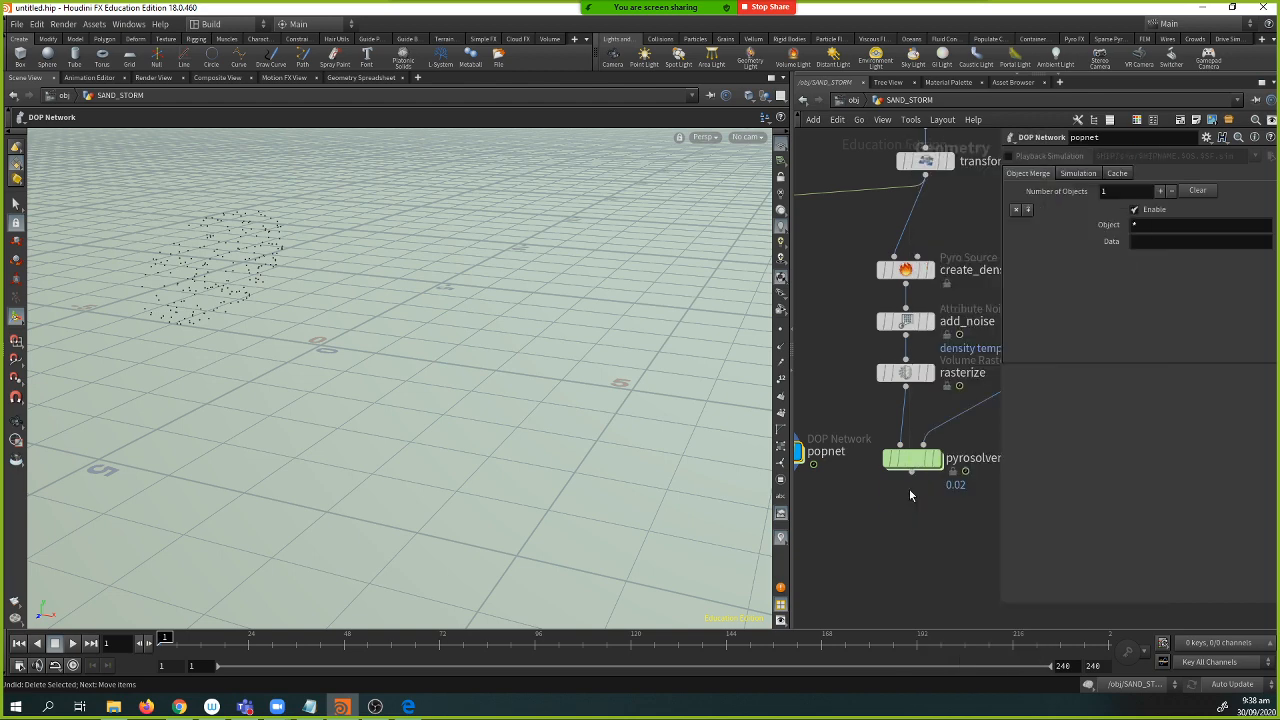
click(910, 494)
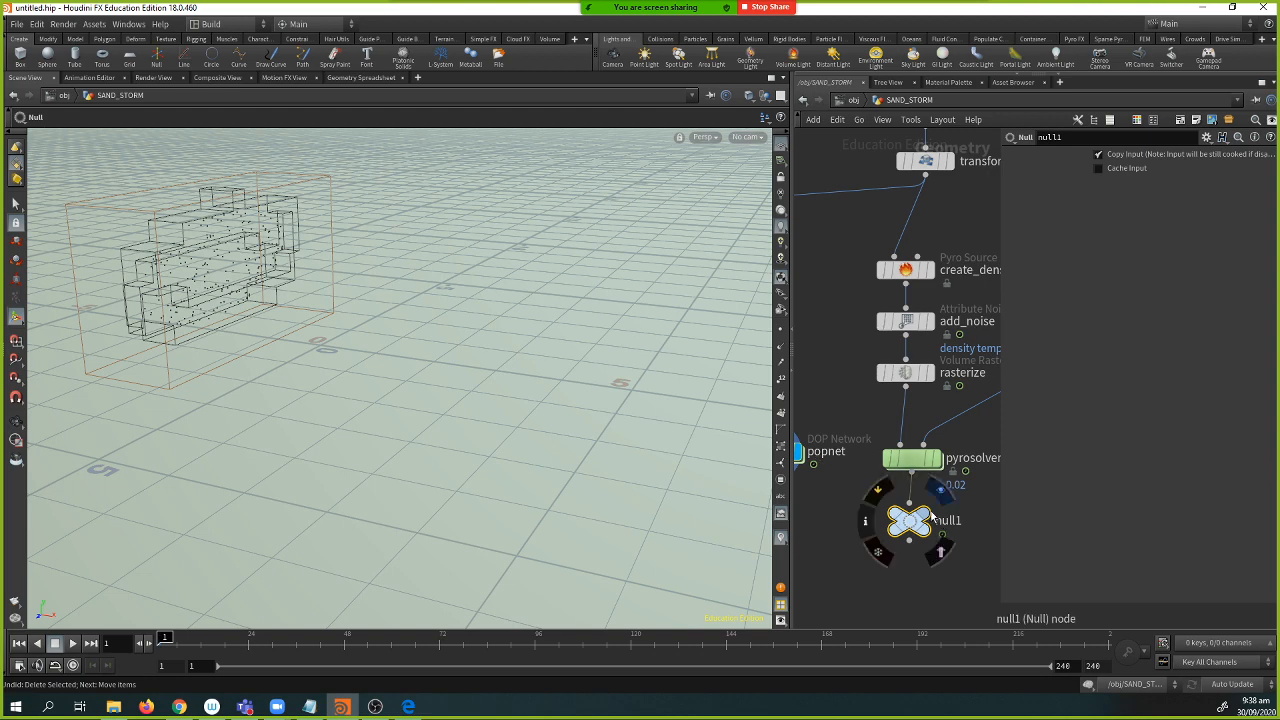
- Rename the new Null node as _out_pyro
double_click(948, 520)
key(BackSpace)
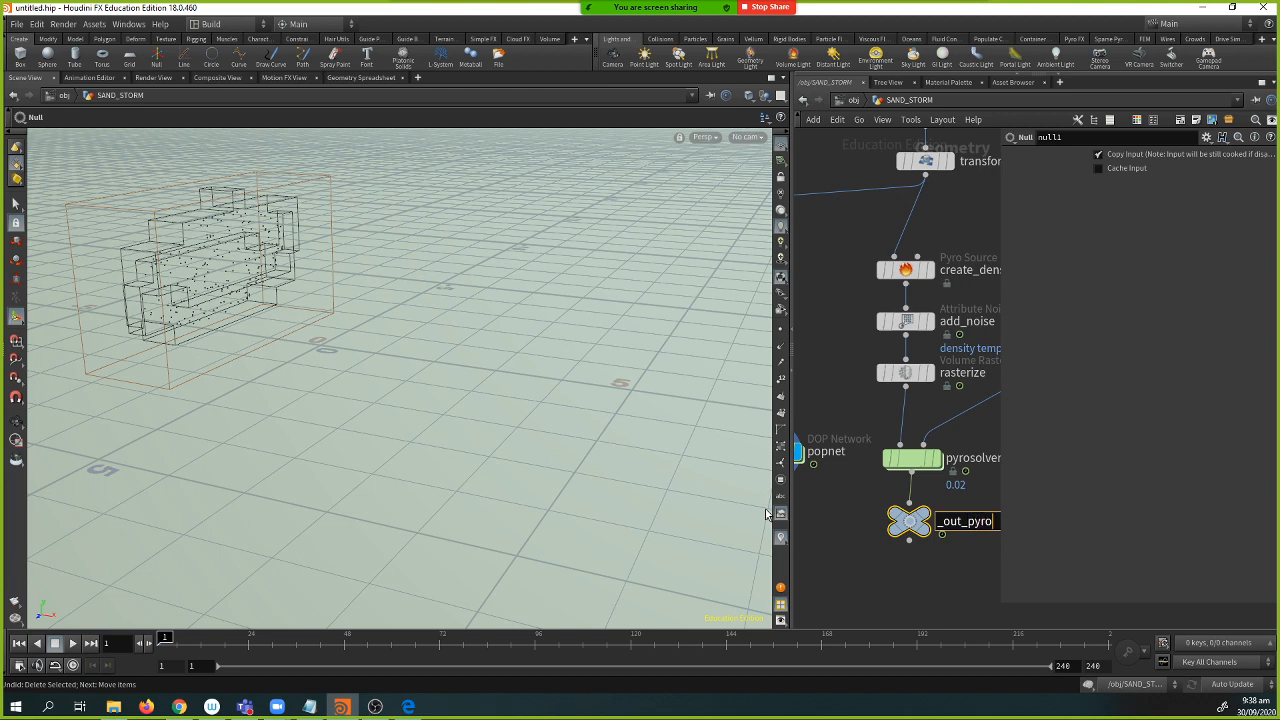
text(_out_pyro)
key(Return)
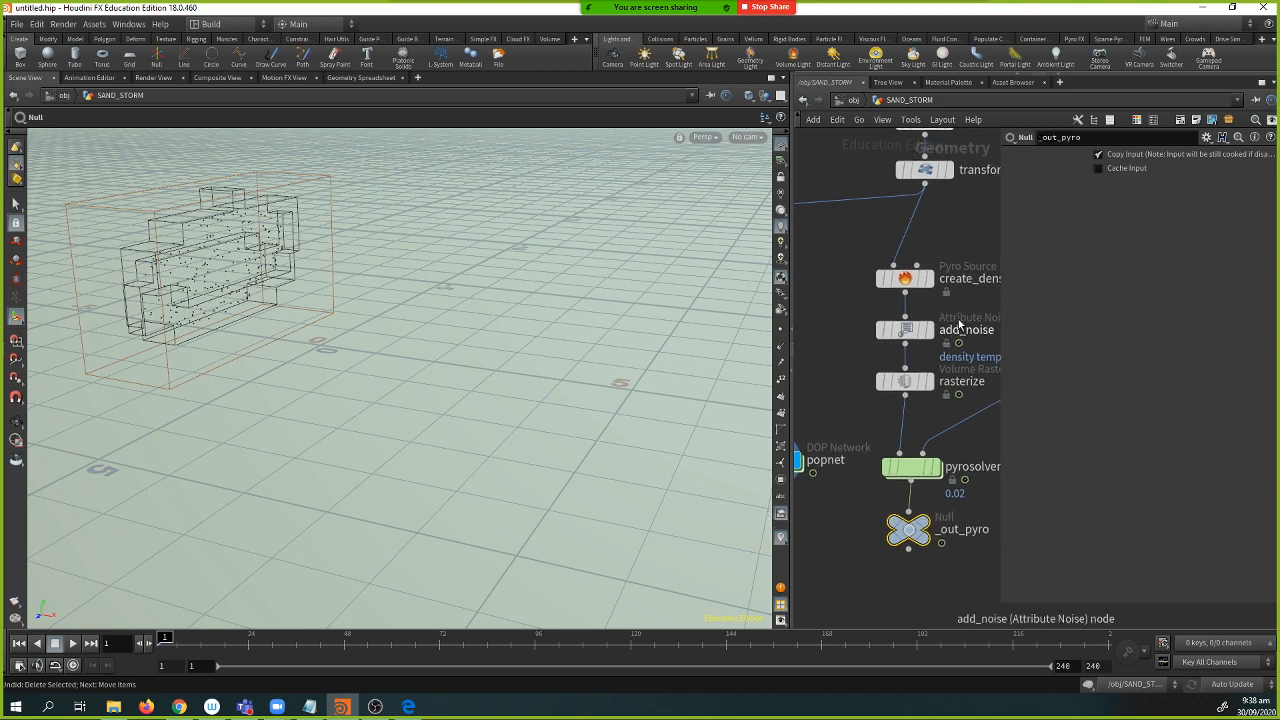
key(p)
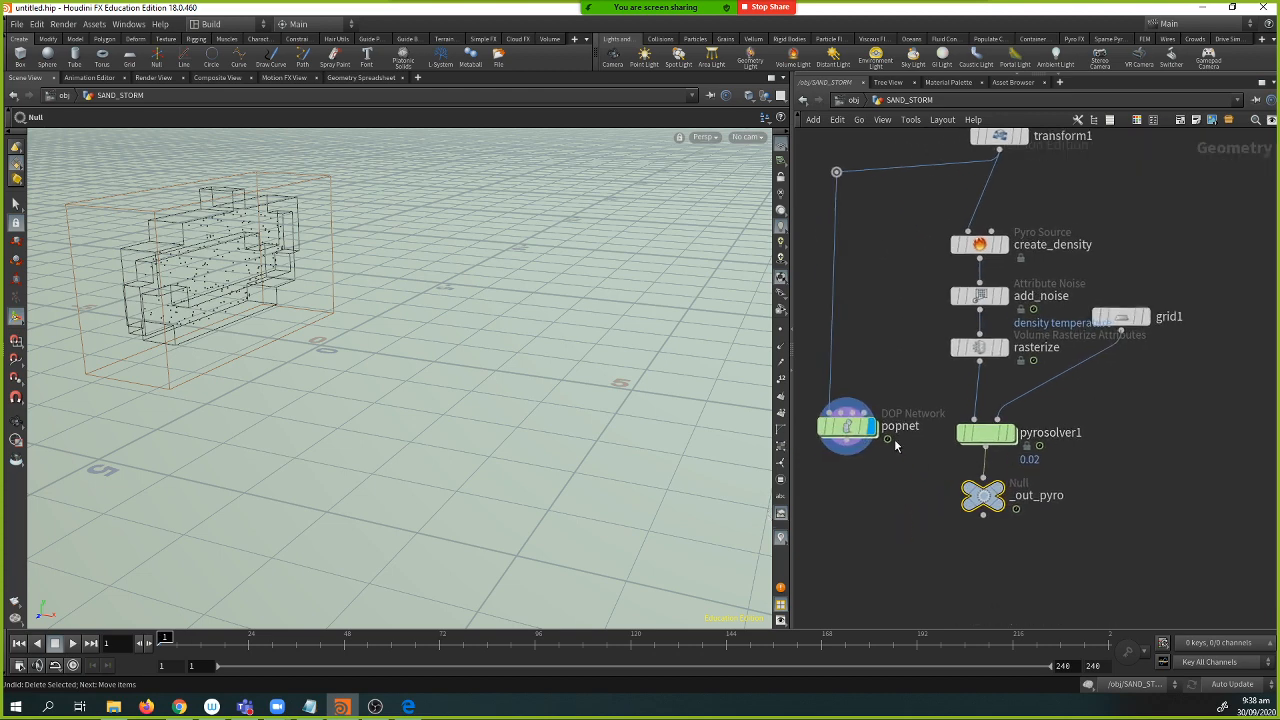
- Inside popnet, set the velocity source SOP of popadvectbyvolumes1 to /obj/SAND_STORM/_out_pyro
mouse_move(852, 432)
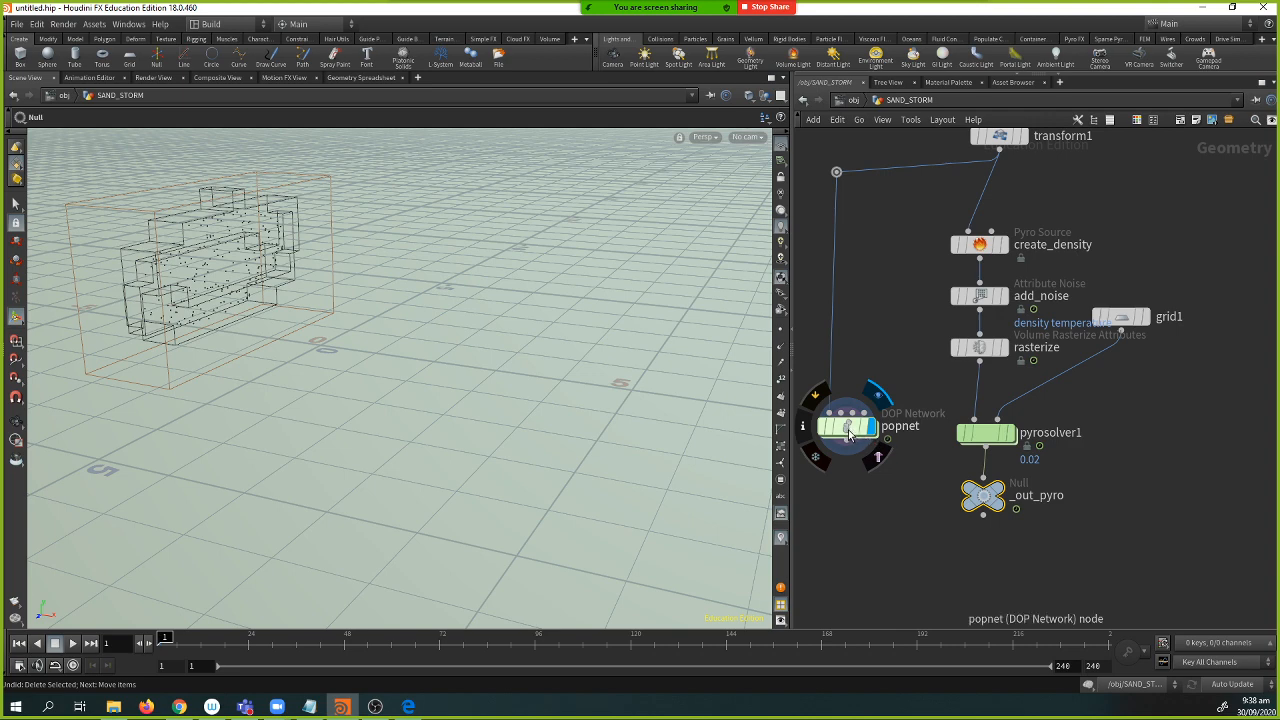
double_click(848, 430)
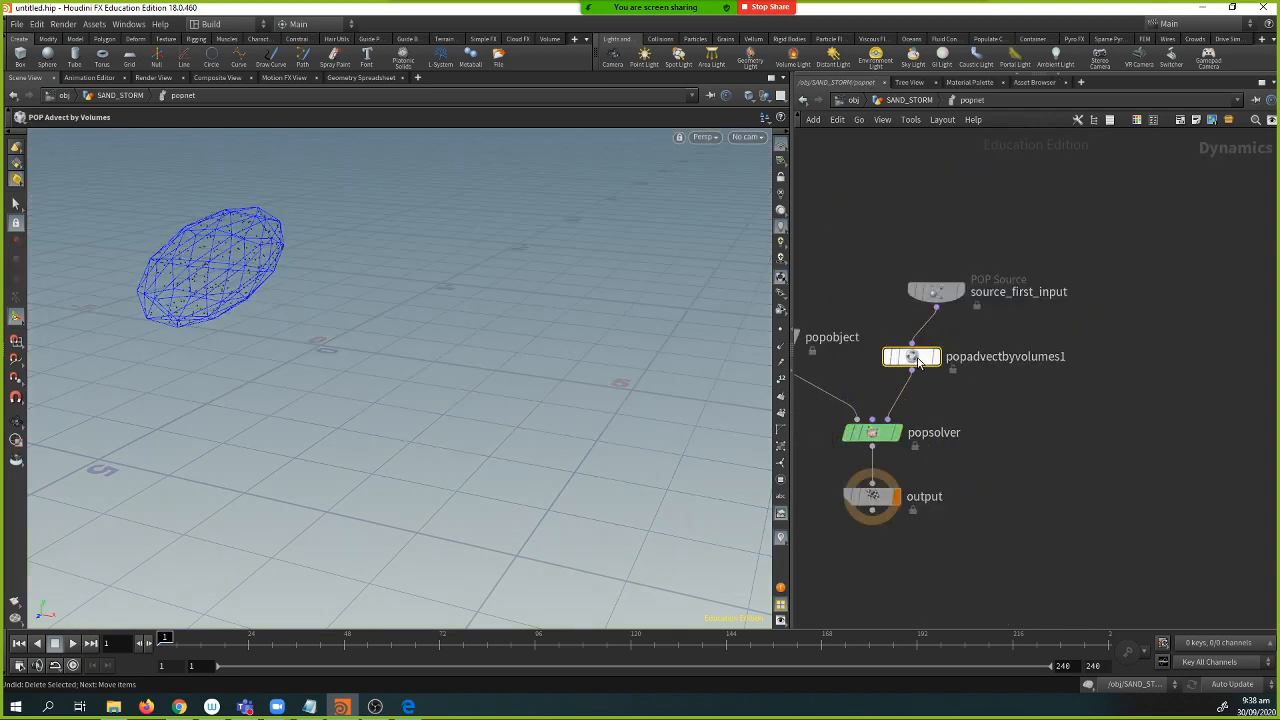
key(p)
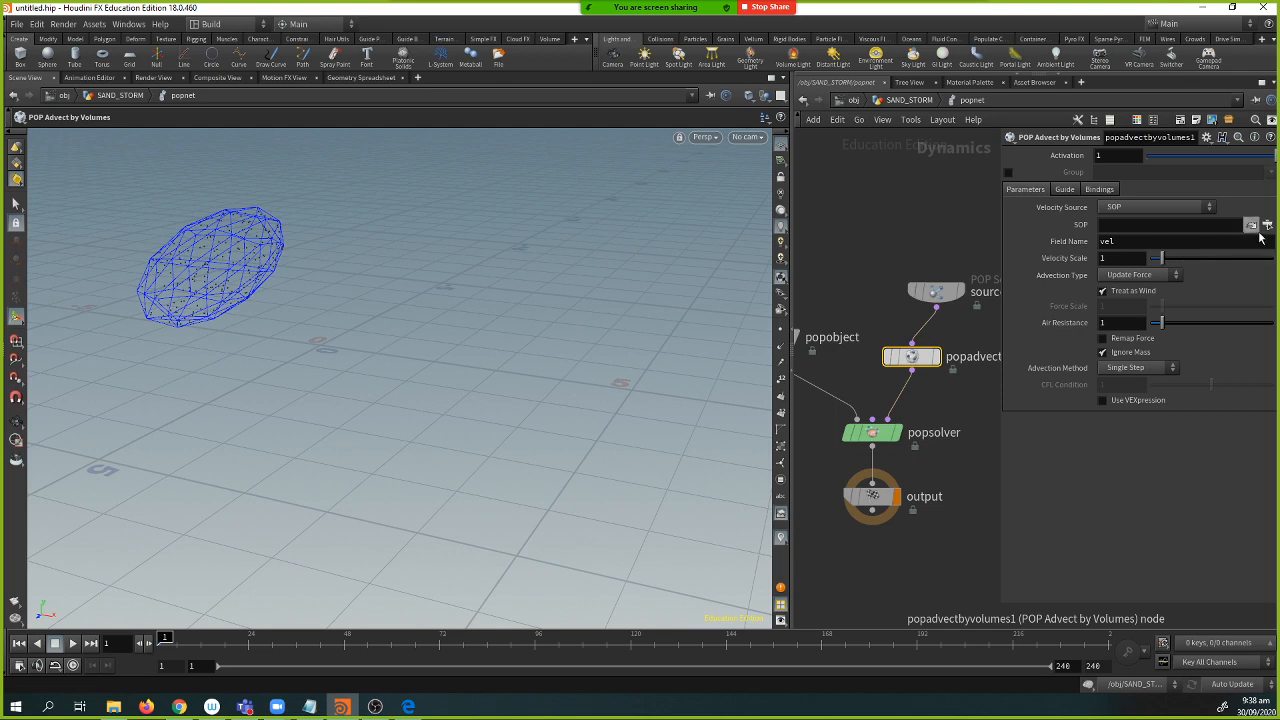
click(1267, 225)
click(1191, 174)
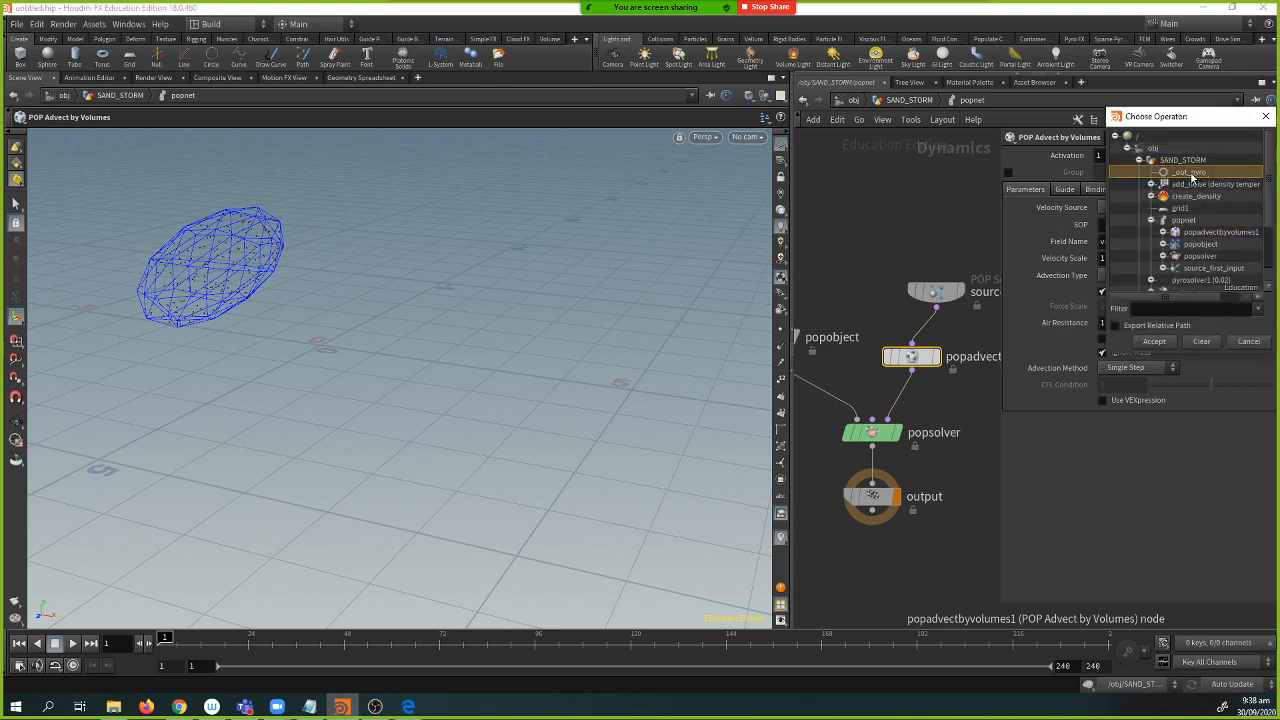
click(1160, 342)
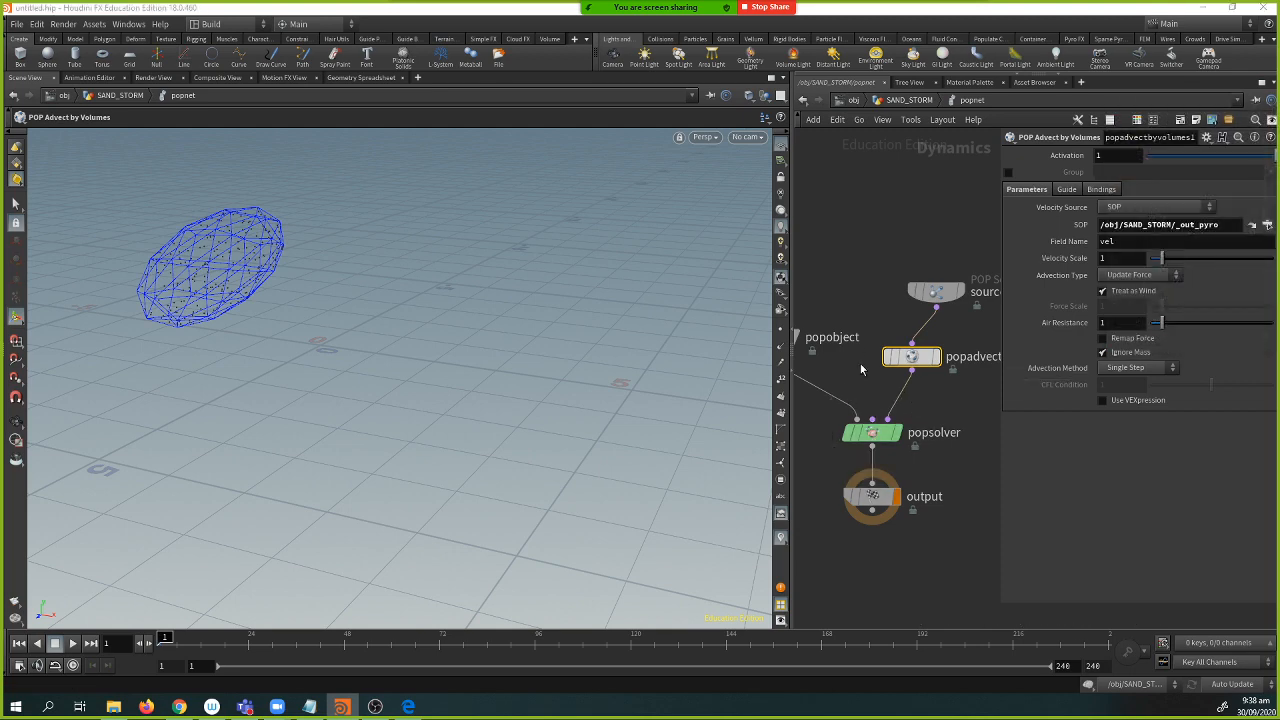
middle_drag(857, 348, 896, 352)
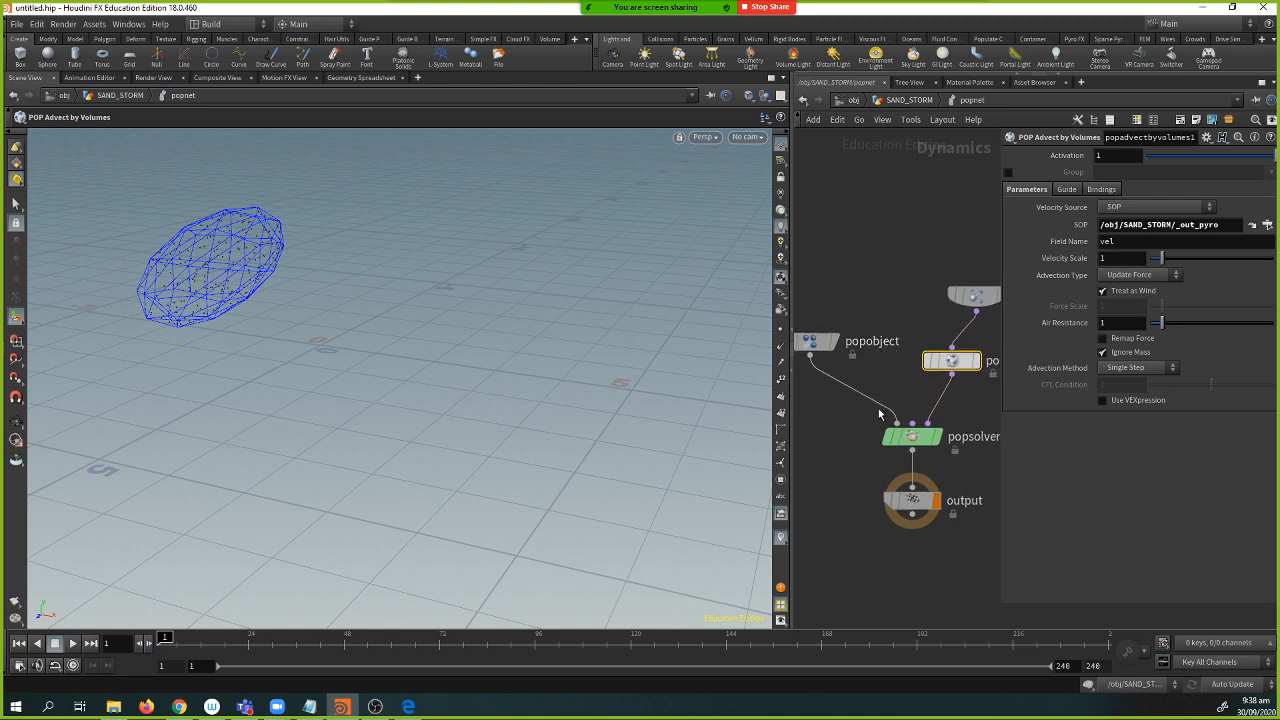
key(p)
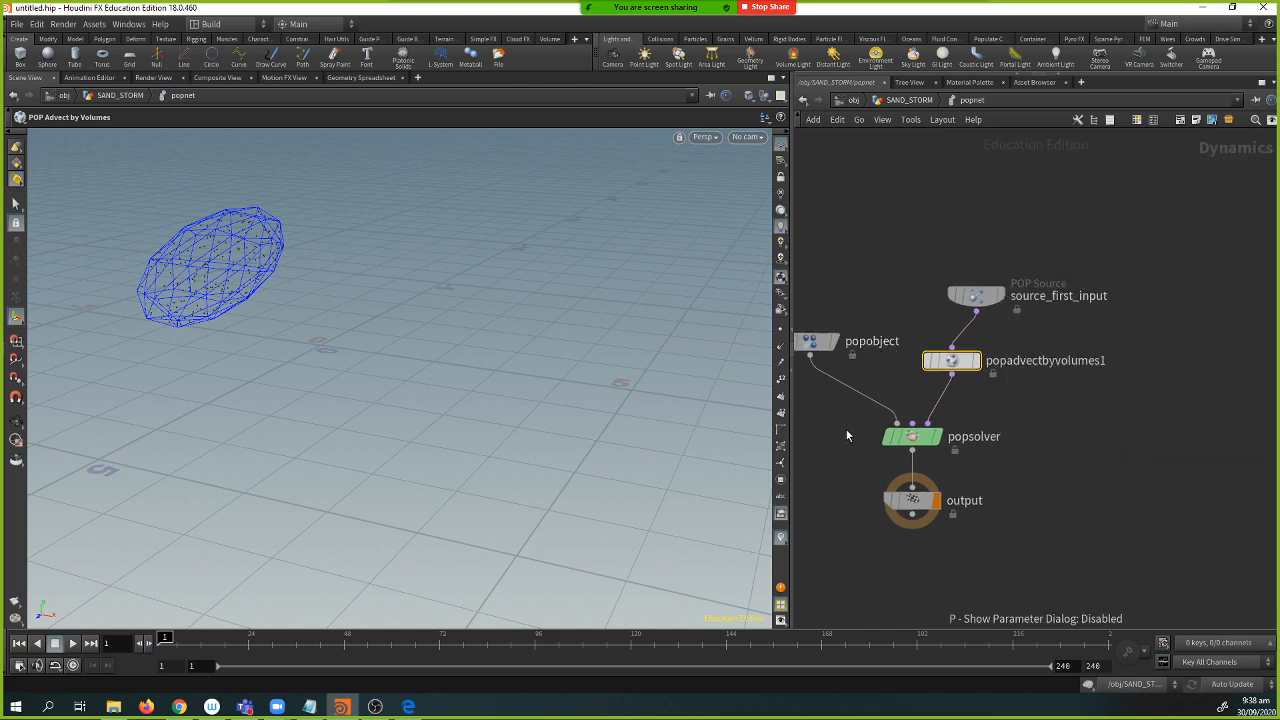
- Examine the parameter groups of popsolver, including collision behavior, sleeping, bindings and distribution, and the parameters of popobject
click(910, 448)
key(p)
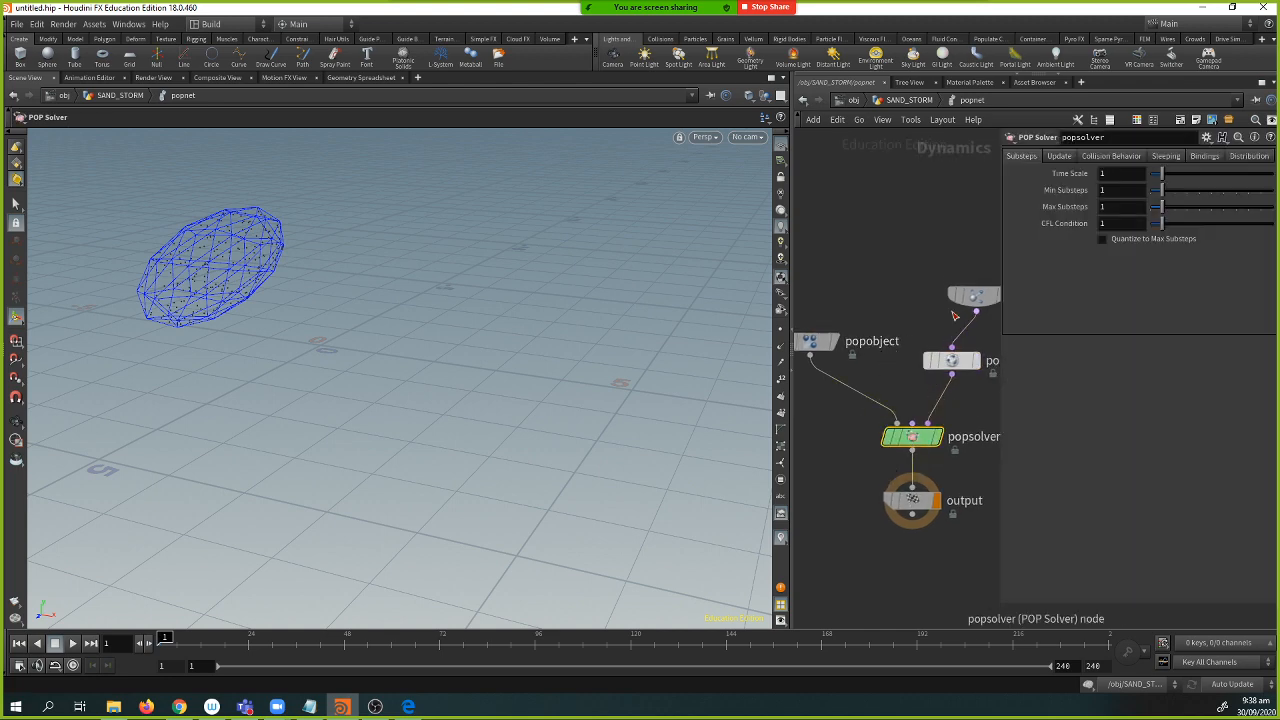
middle_drag(951, 183, 926, 183)
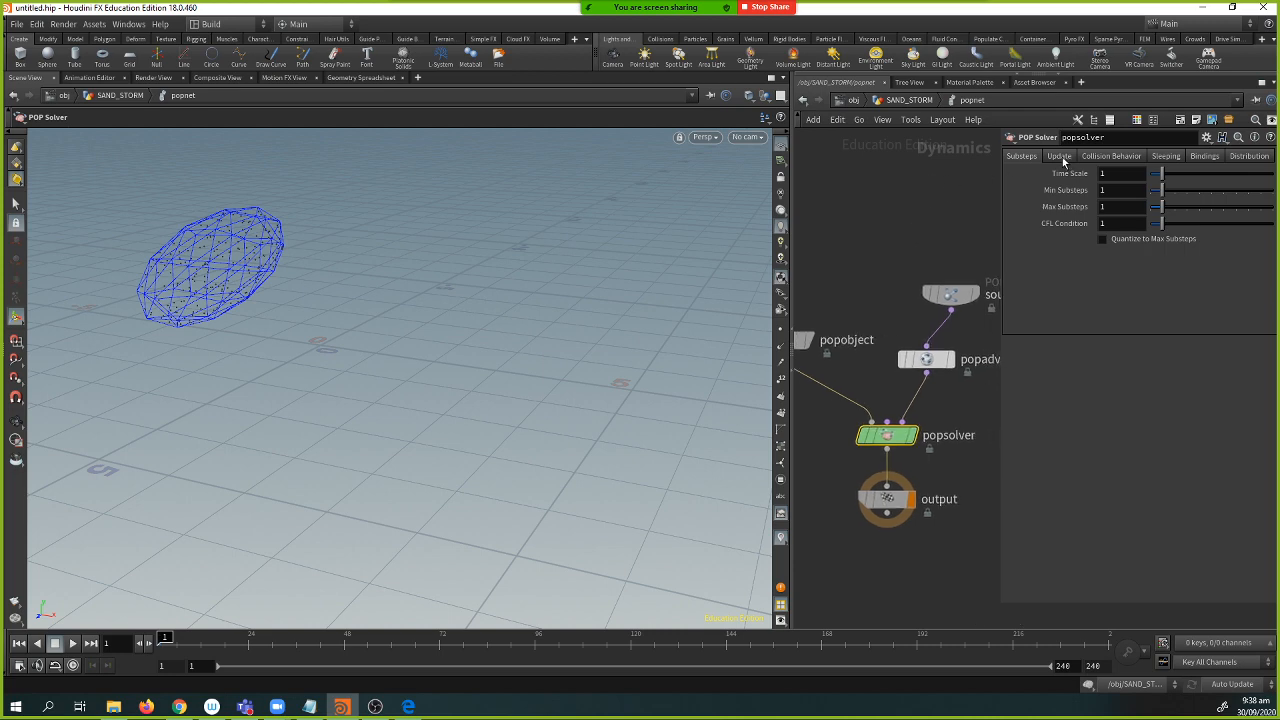
click(1110, 156)
click(1165, 157)
click(1204, 157)
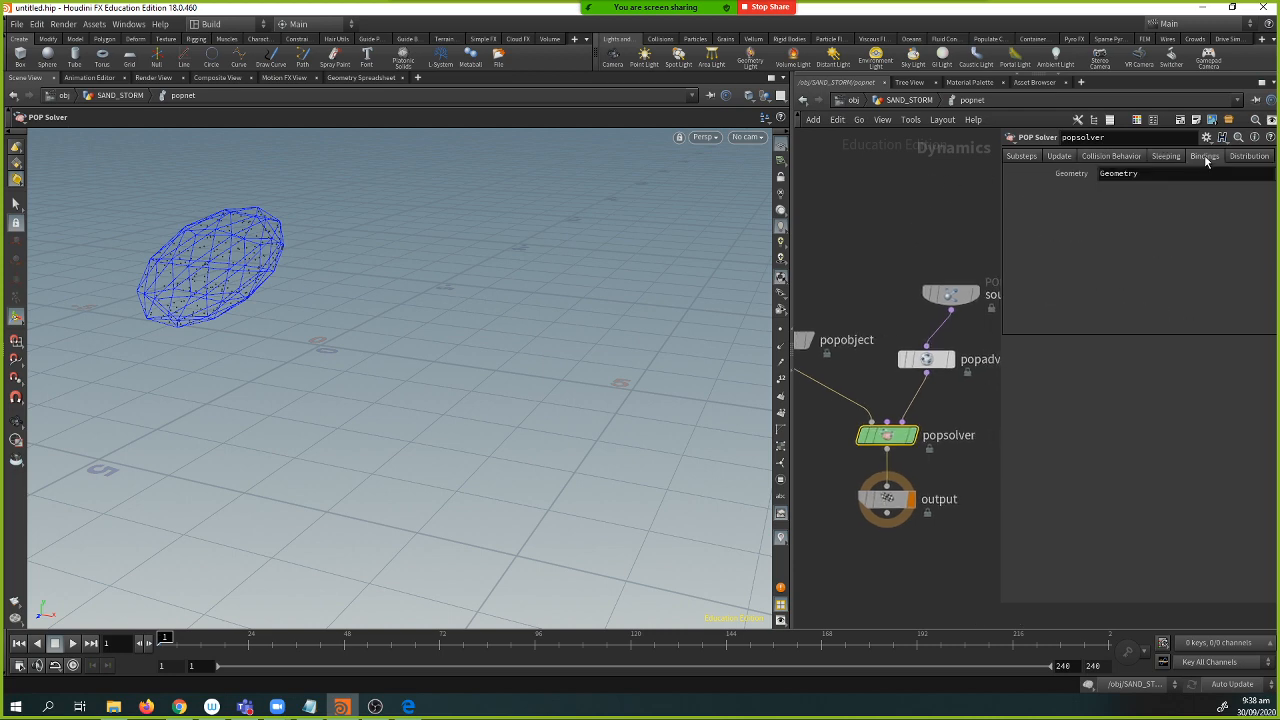
click(1246, 157)
click(1022, 157)
middle_drag(857, 280, 911, 268)
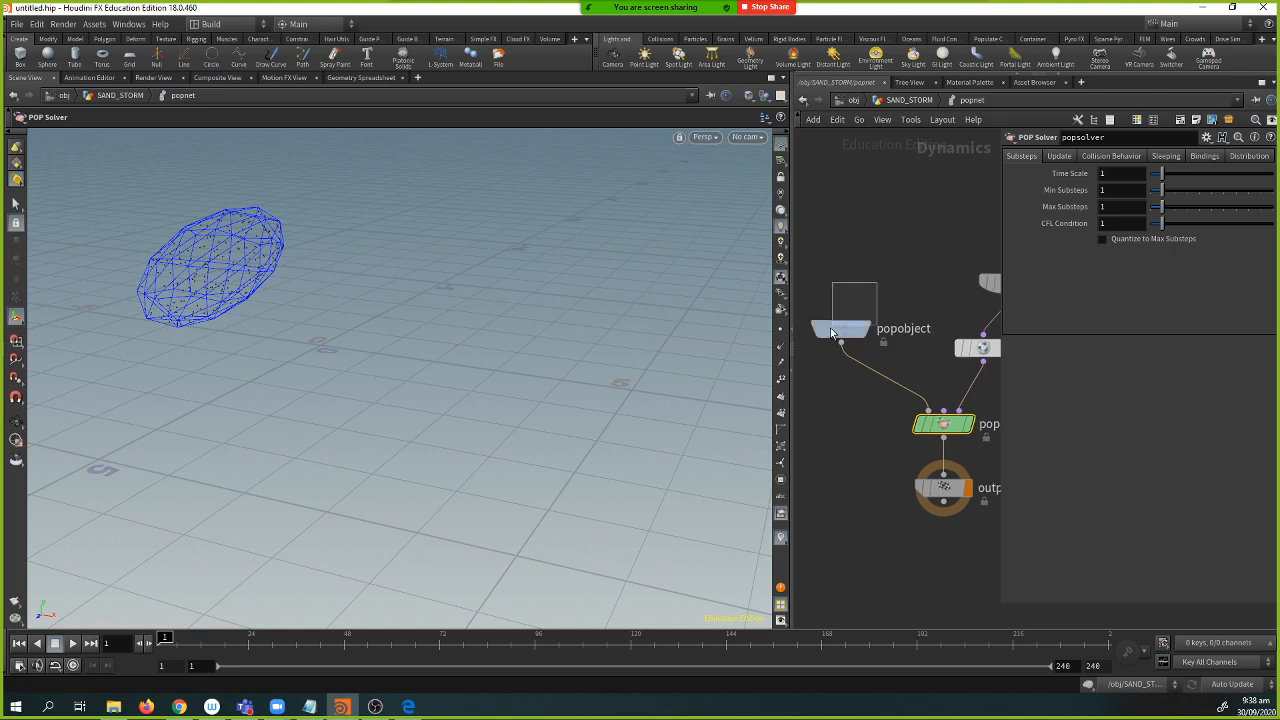
click(840, 328)
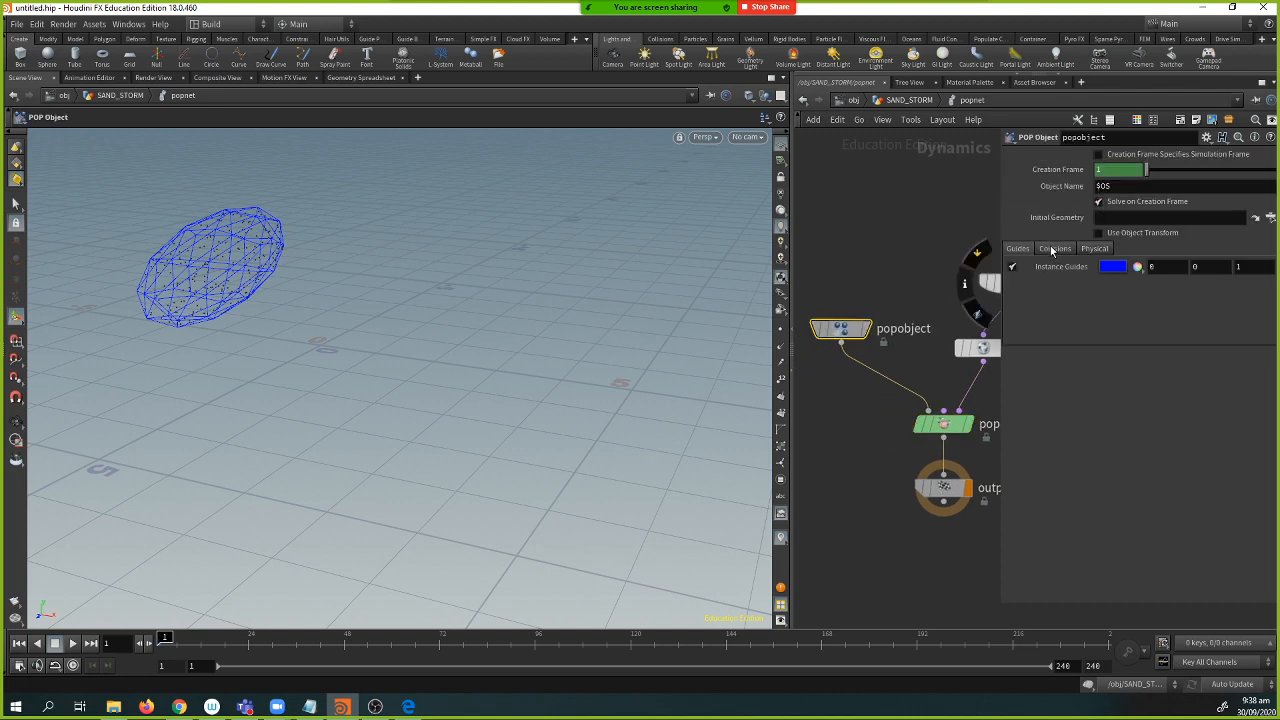
- In the birth settings of source_first_input, set Const. Activation to 0 and raise the Impulse Count
middle_drag(971, 228, 902, 226)
click(957, 280)
click(1049, 175)
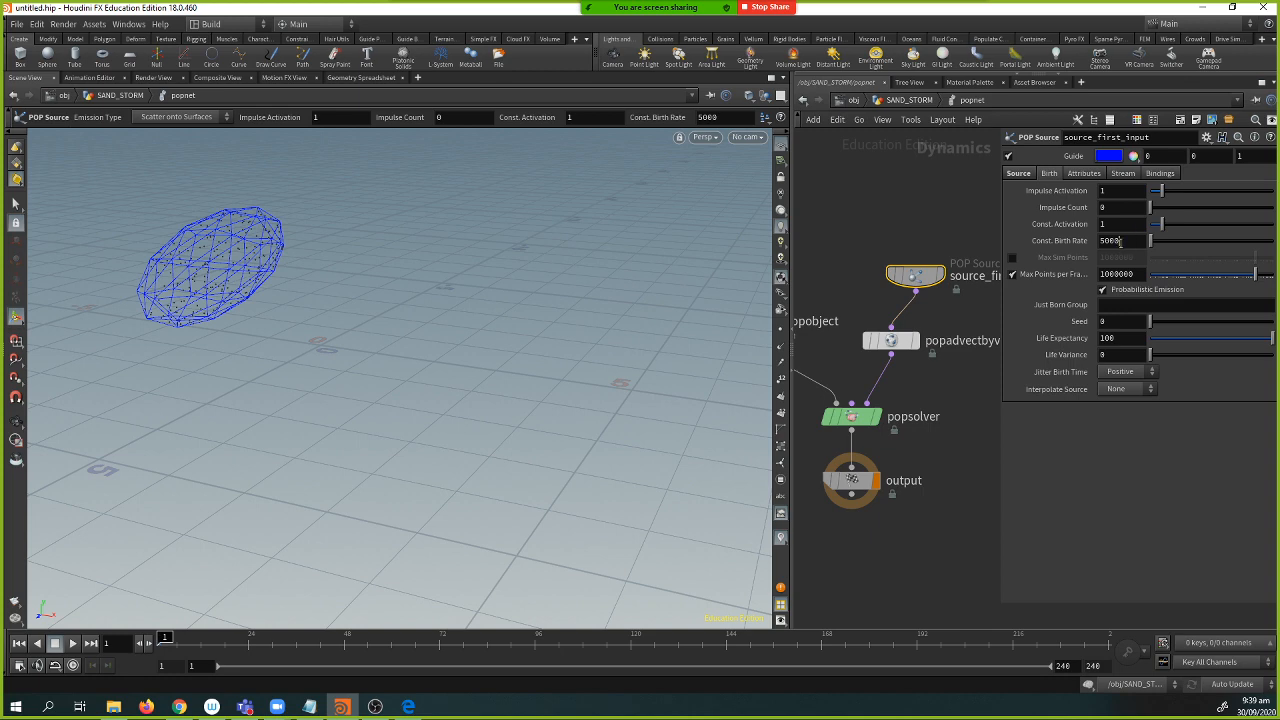
double_click(1099, 241)
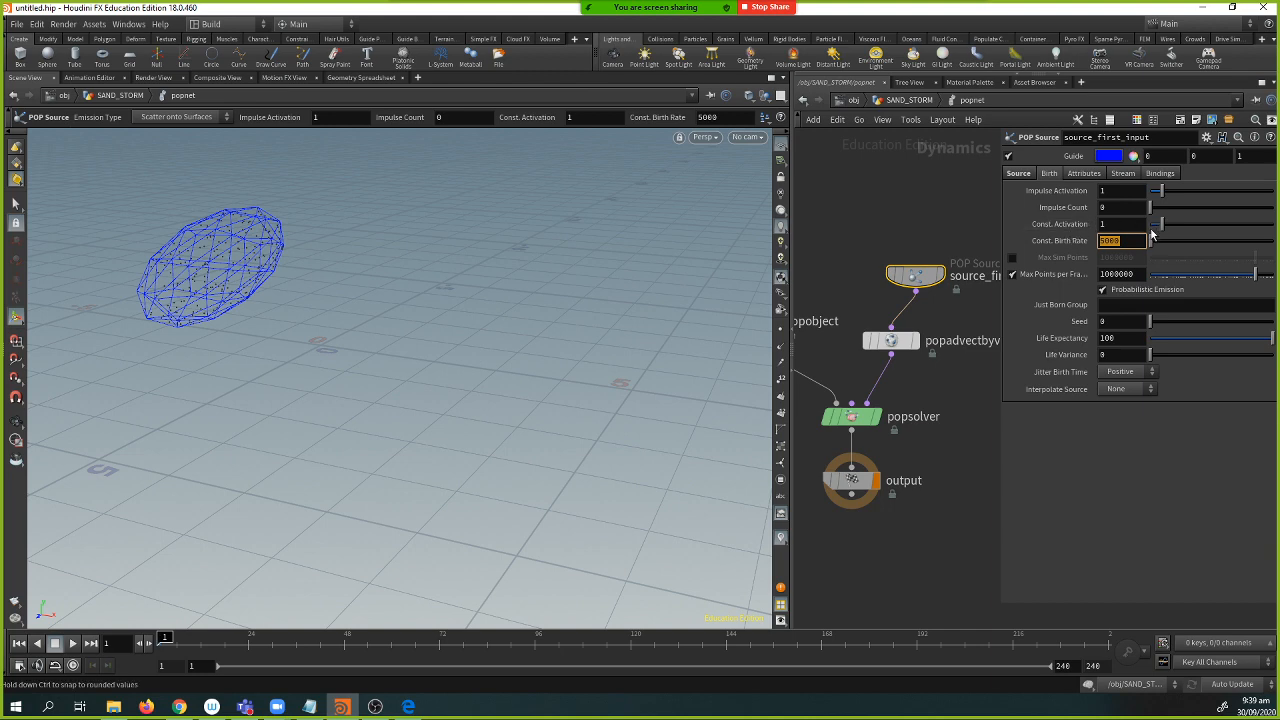
mouse_move(1155, 228)
mouse_down()
mouse_move(1178, 210)
mouse_move(1150, 210)
mouse_up()
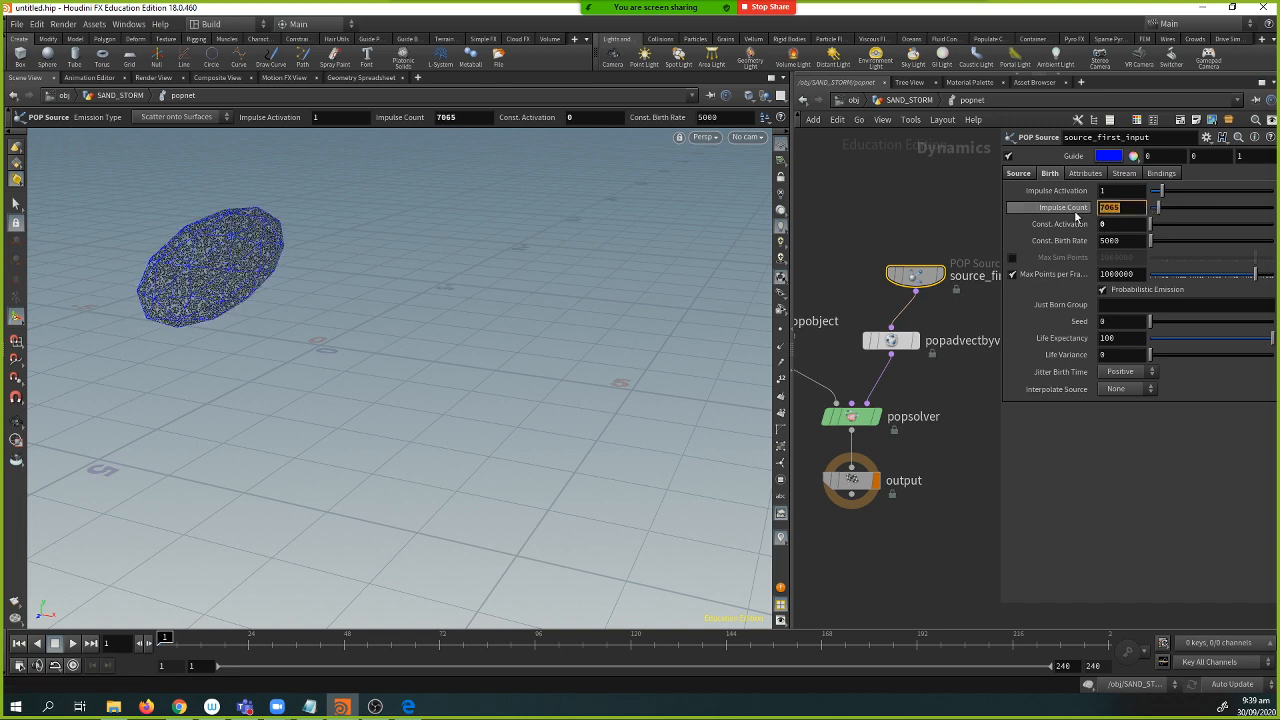
- Try an Impulse Count of 1000 for the particle source
click(1102, 208)
text(1000)
key(Return)
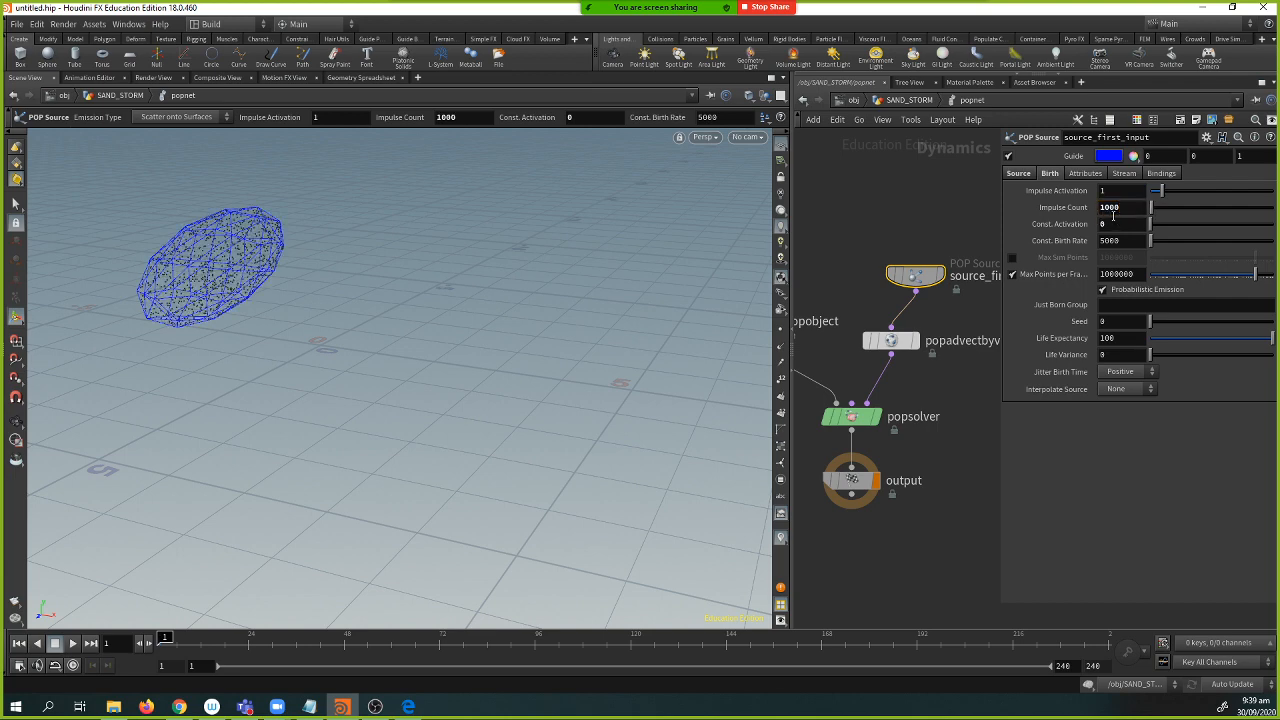
- Set the Impulse Count of source_first_input to 2000
click(1112, 208)
text(2000)
key(Return)
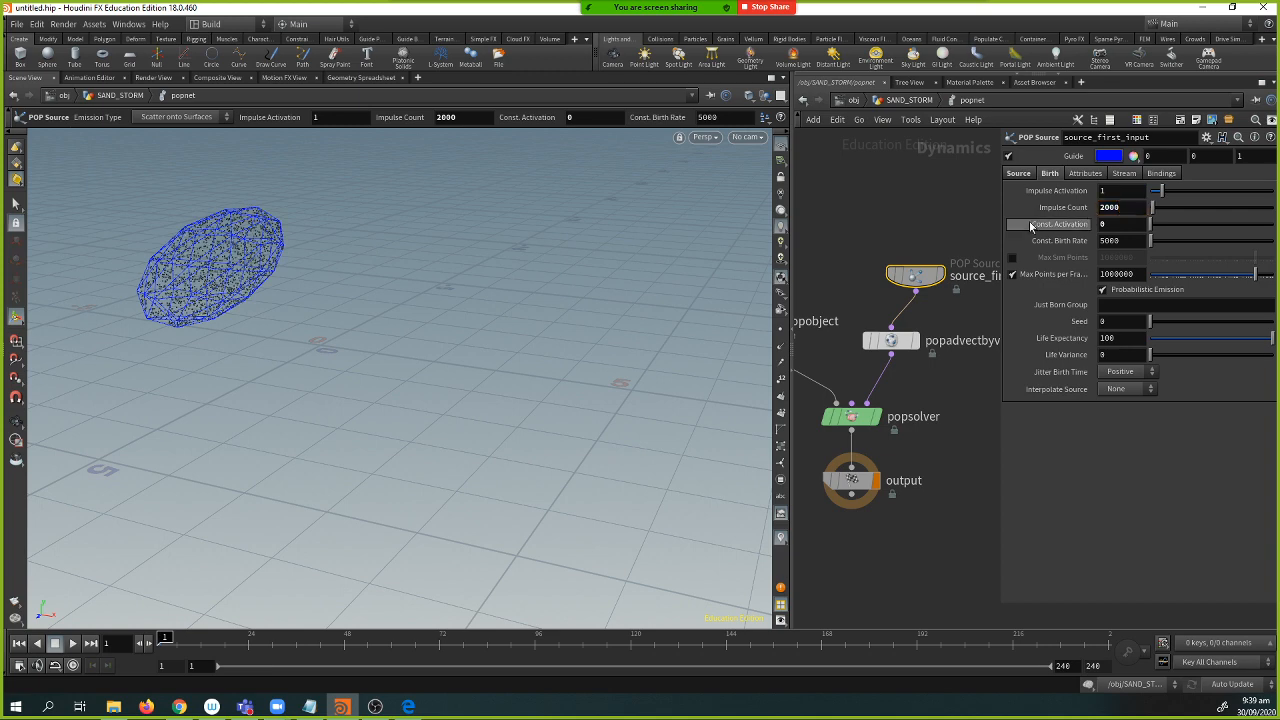
- Align popadvectbyvolumes1 directly below source_first_input and play the particle simulation from frame 1
key(Escape)
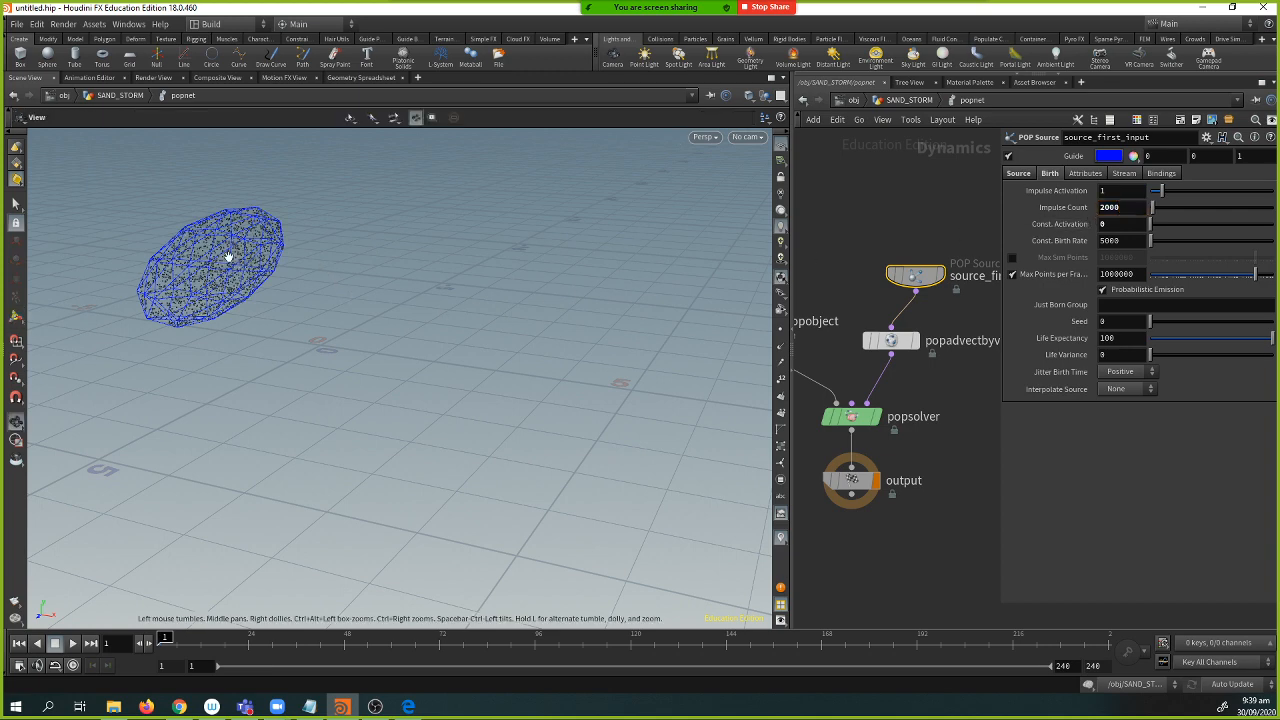
drag(235, 264, 286, 266)
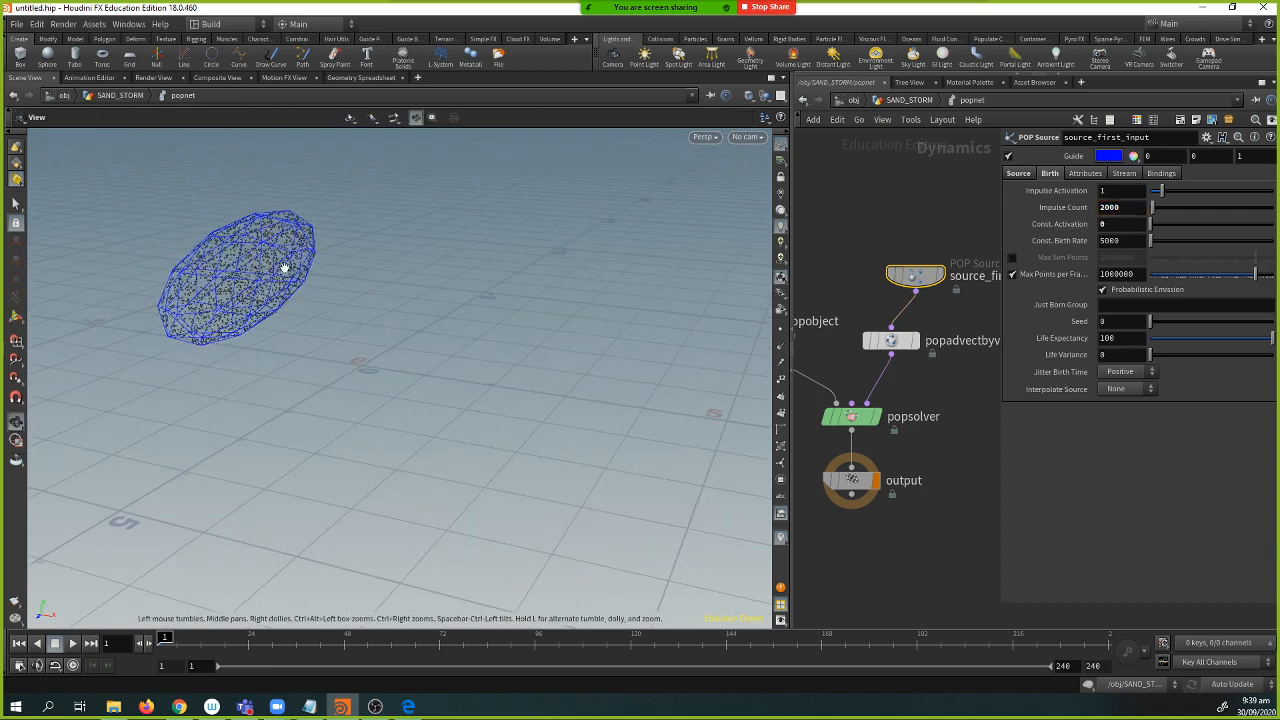
key(Return)
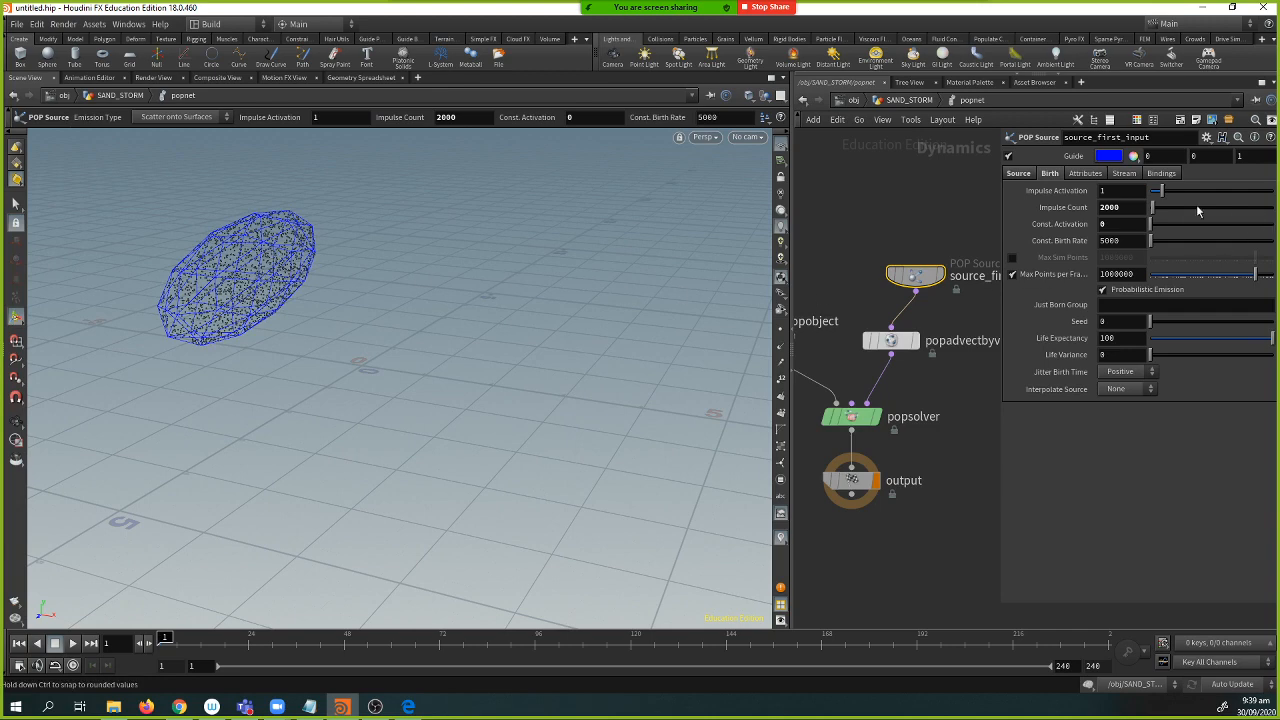
drag(895, 342, 921, 357)
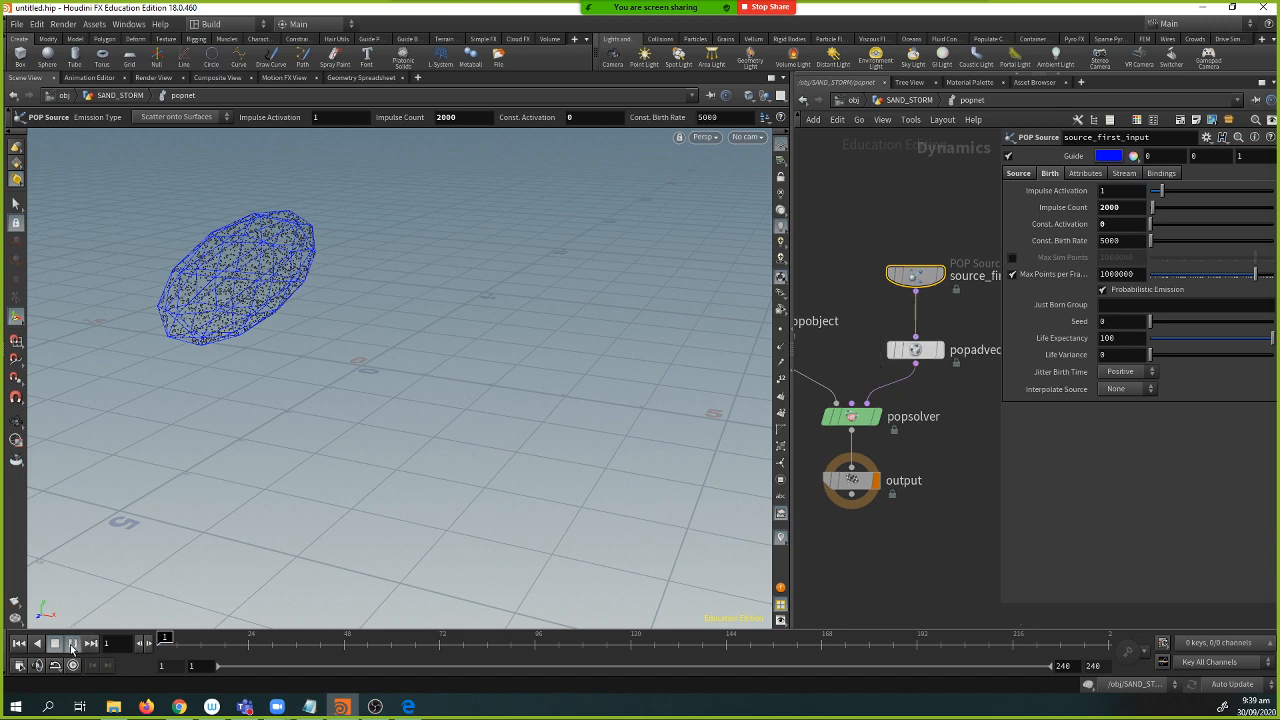
click(72, 645)
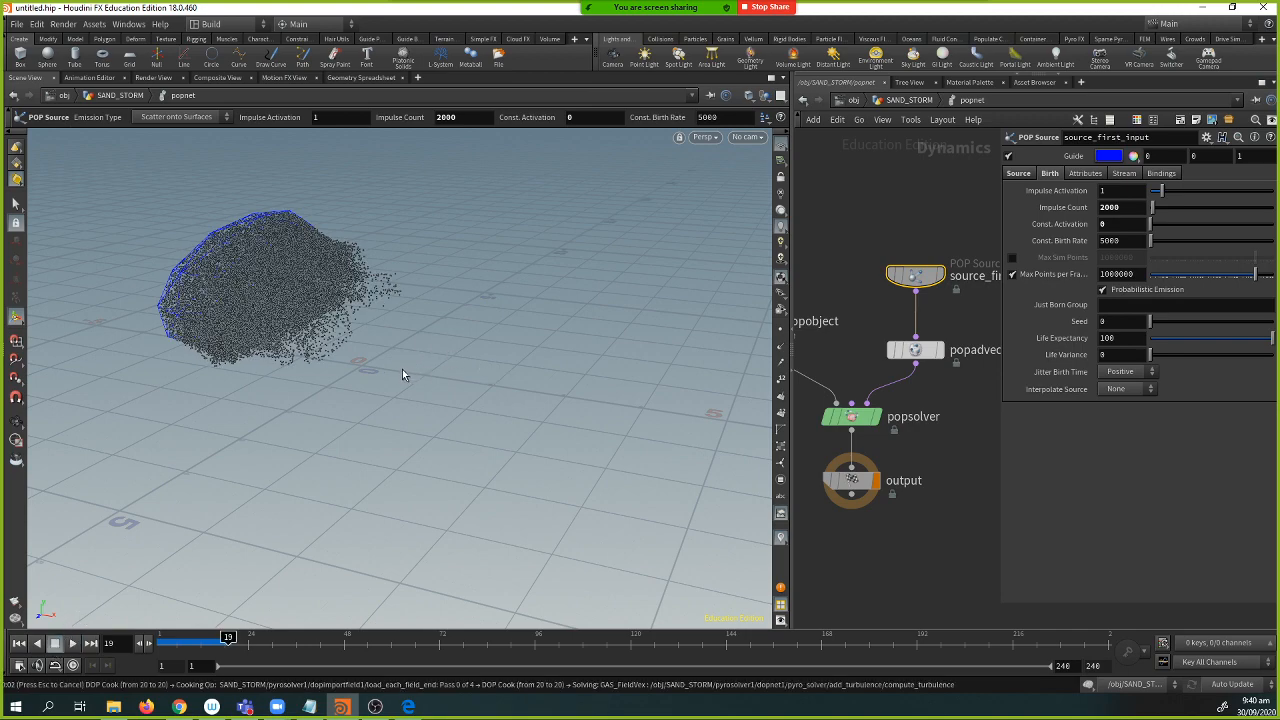
- Return from the popnet to the SAND_STORM geometry network and move _out_pyro further below pyrosolver1
alt+drag(403, 370, 408, 368)
alt+right_drag(356, 358, 457, 353)
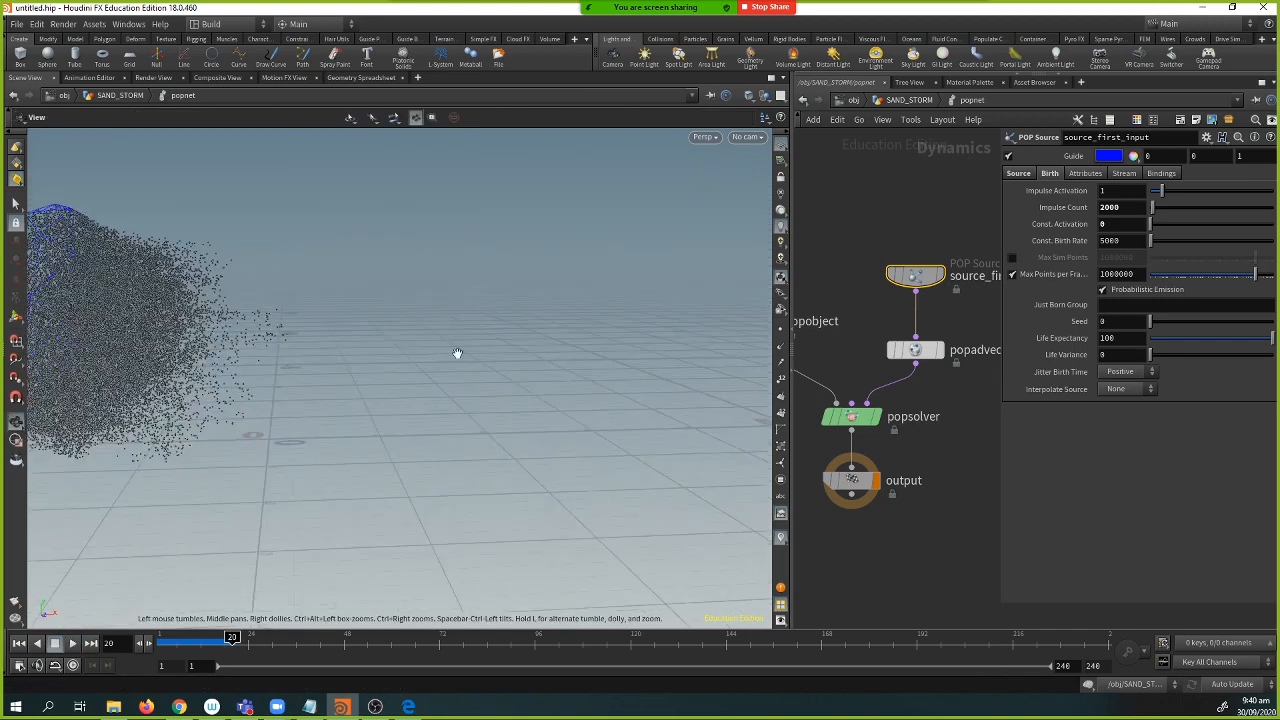
drag(457, 353, 583, 331)
click(853, 100)
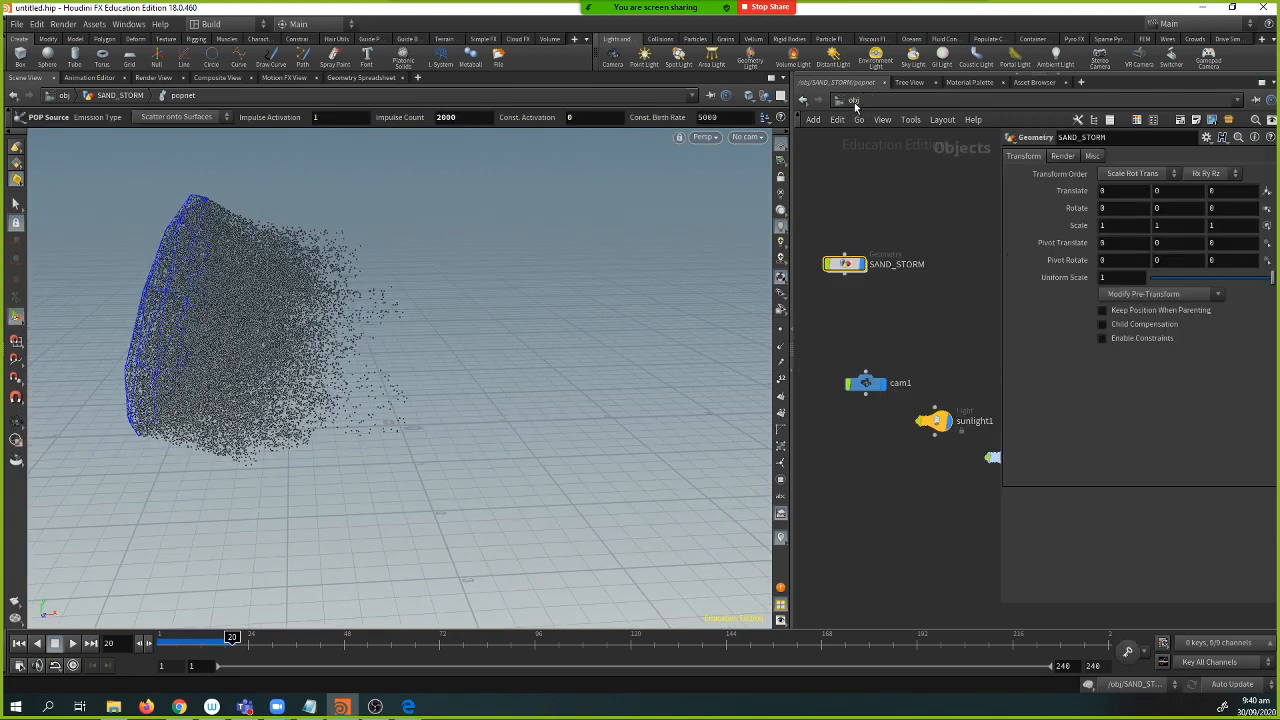
click(877, 347)
middle_drag(855, 320, 810, 343)
double_click(815, 275)
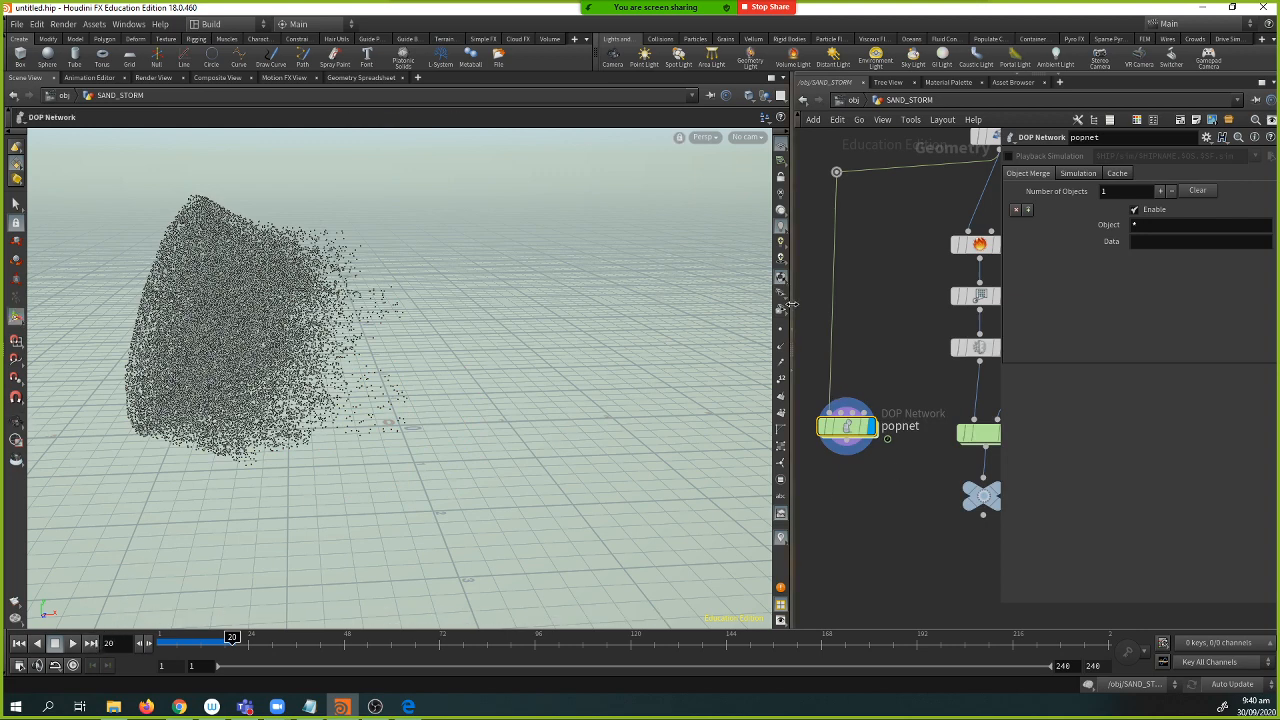
drag(790, 343, 655, 320)
middle_drag(821, 347, 764, 312)
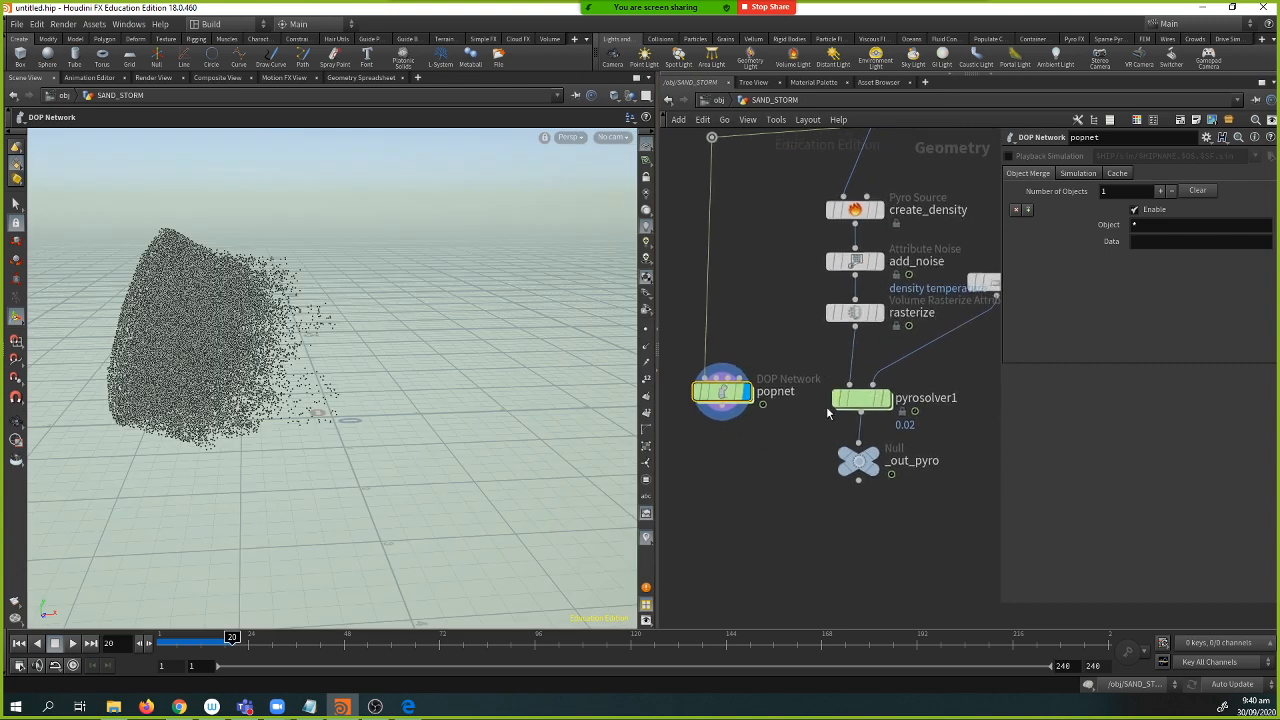
drag(858, 460, 862, 508)
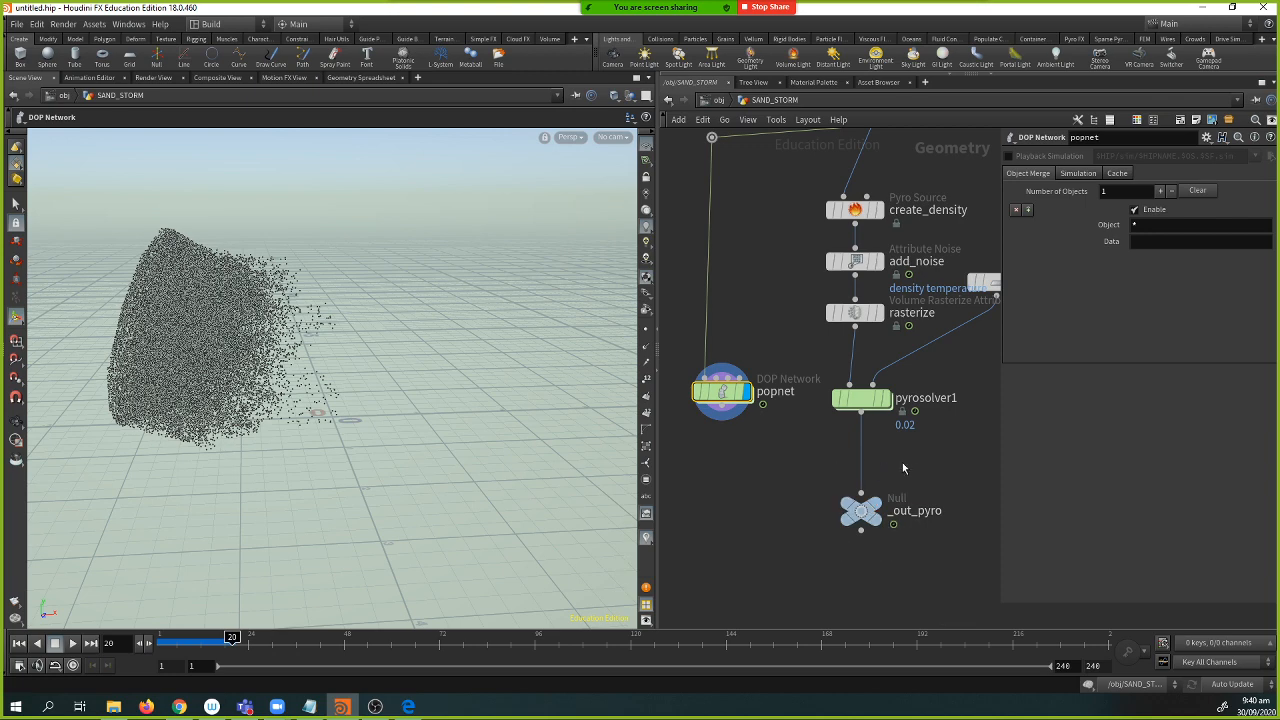
key(Tab)
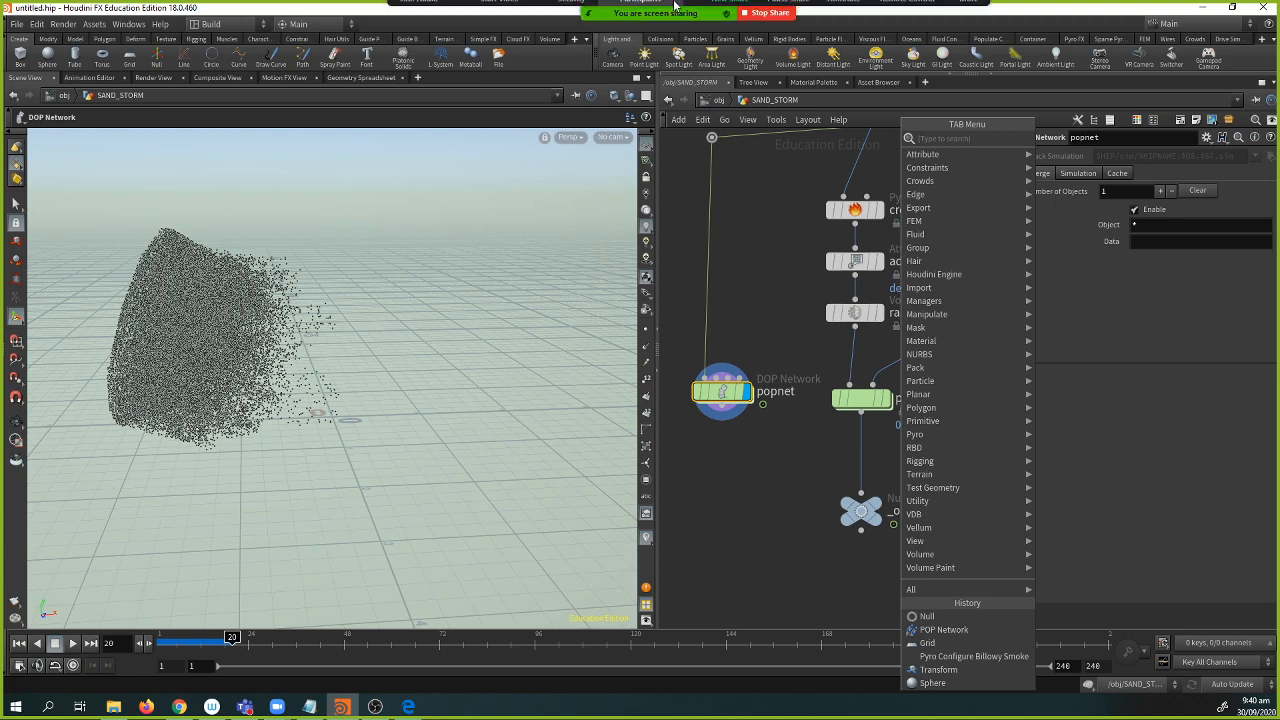
text(f)
key(Escape)
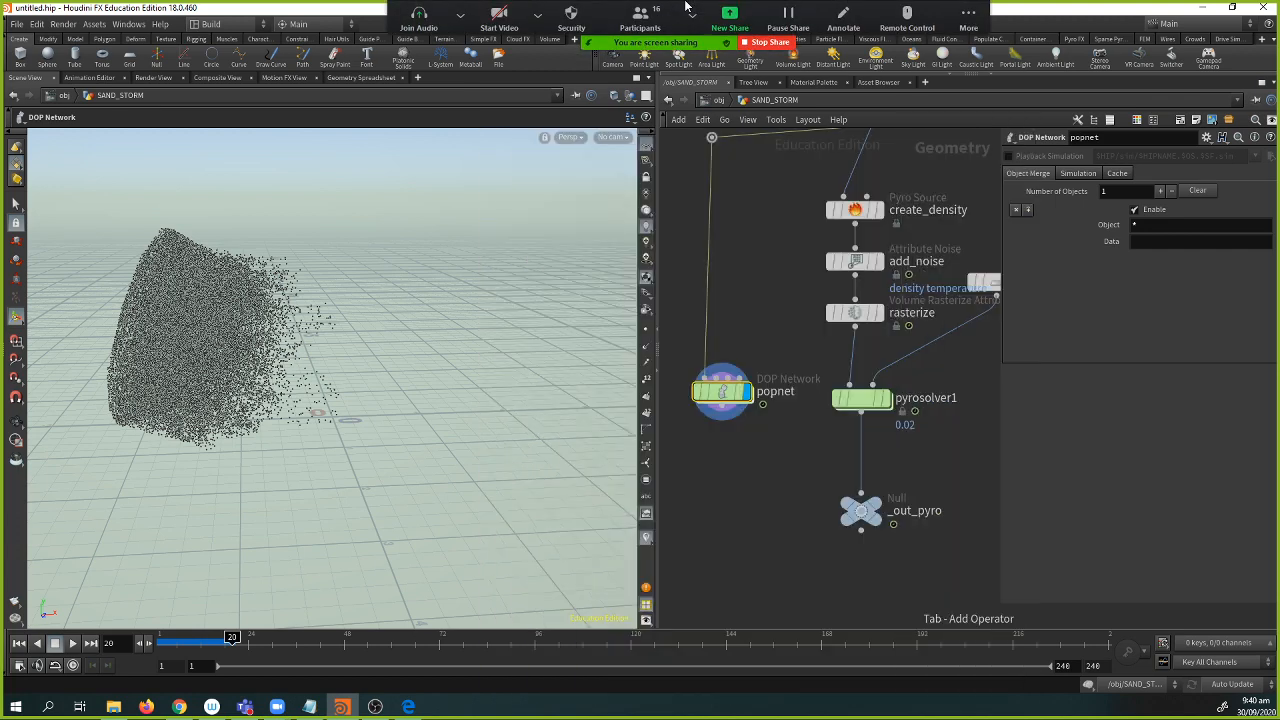
mouse_move(757, 301)
middle_down()
mouse_move(770, 296)
mouse_move(766, 309)
middle_up()
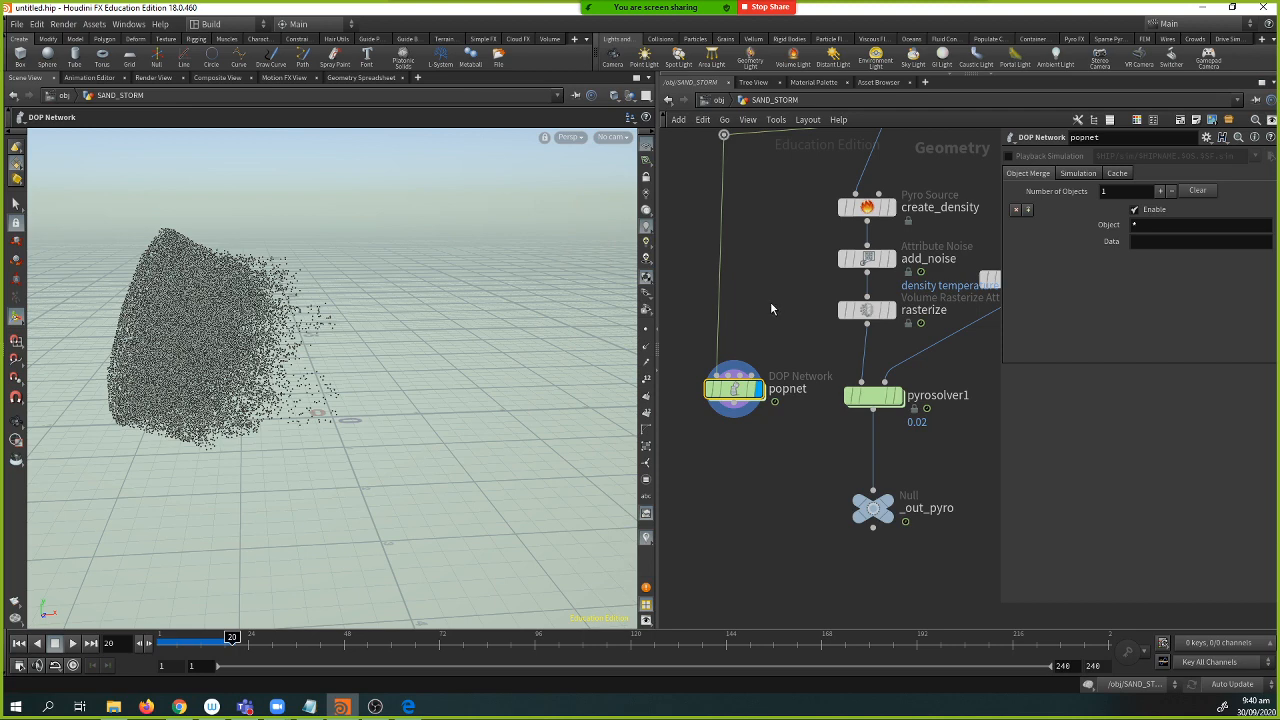
- Start a new project and set its path to a new PyroParticleAdvection folder on the Desktop
click(17, 24)
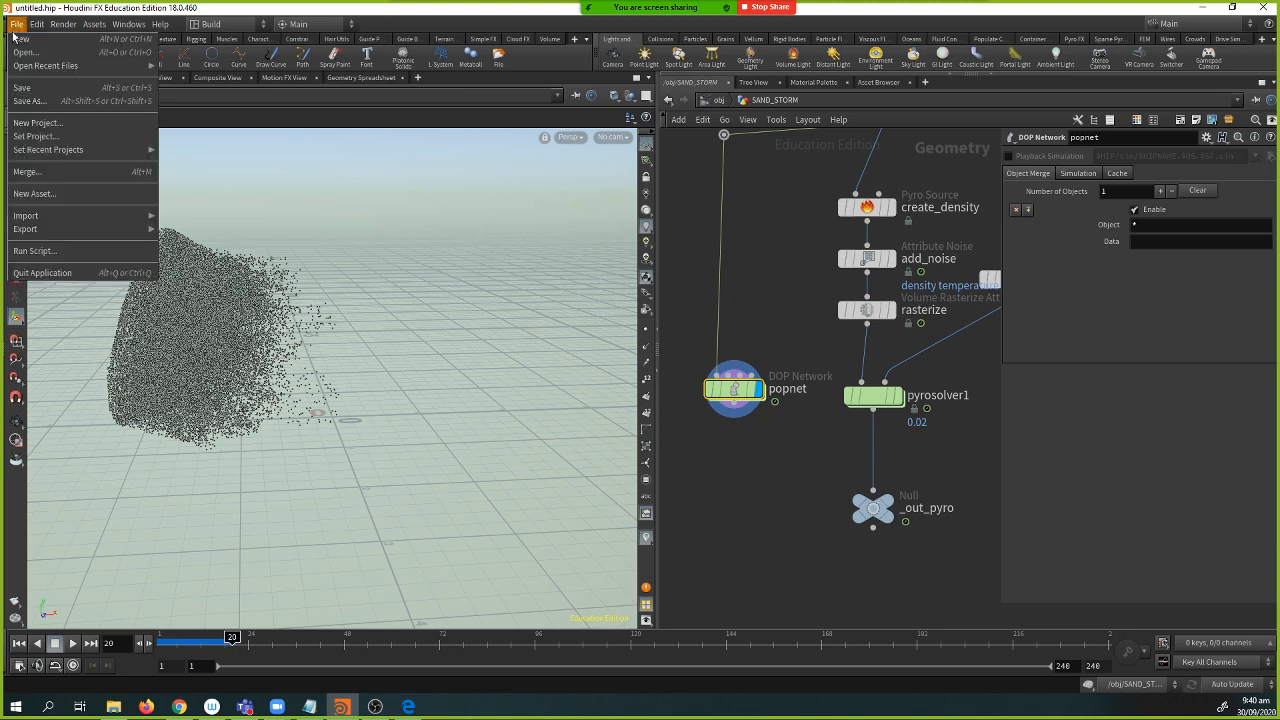
mouse_move(20, 26)
click(56, 123)
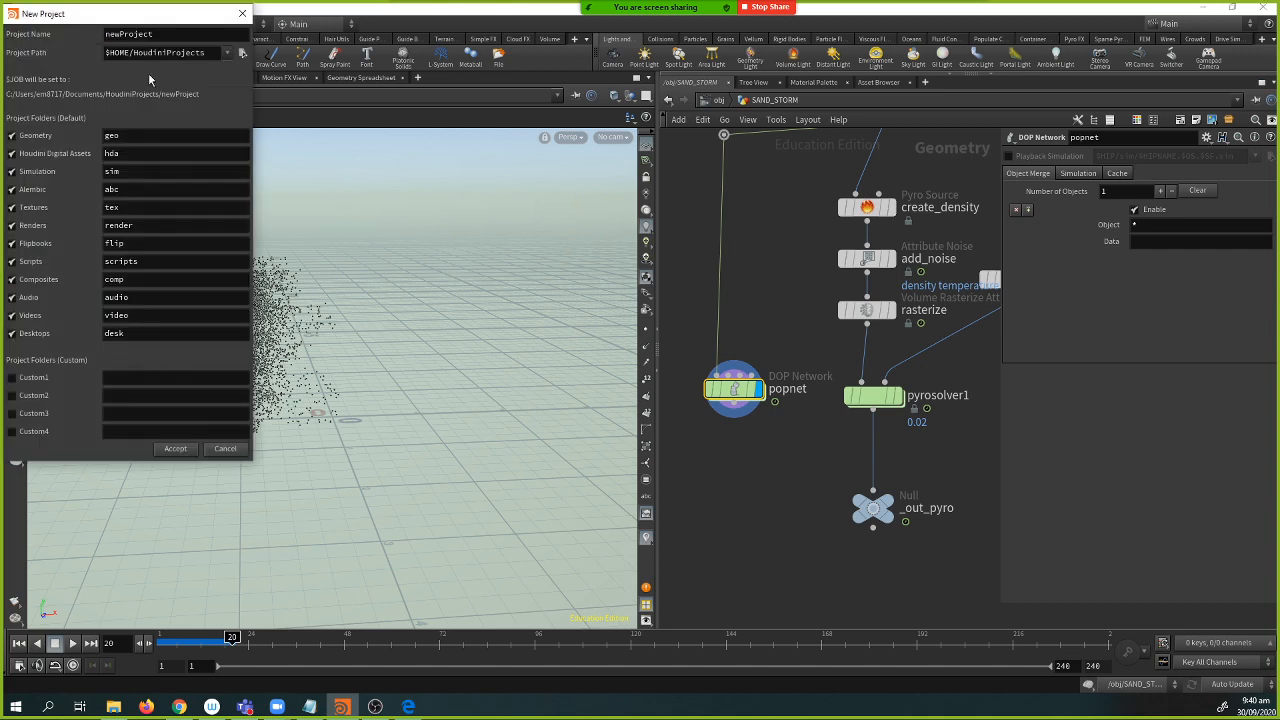
drag(157, 31, 425, 80)
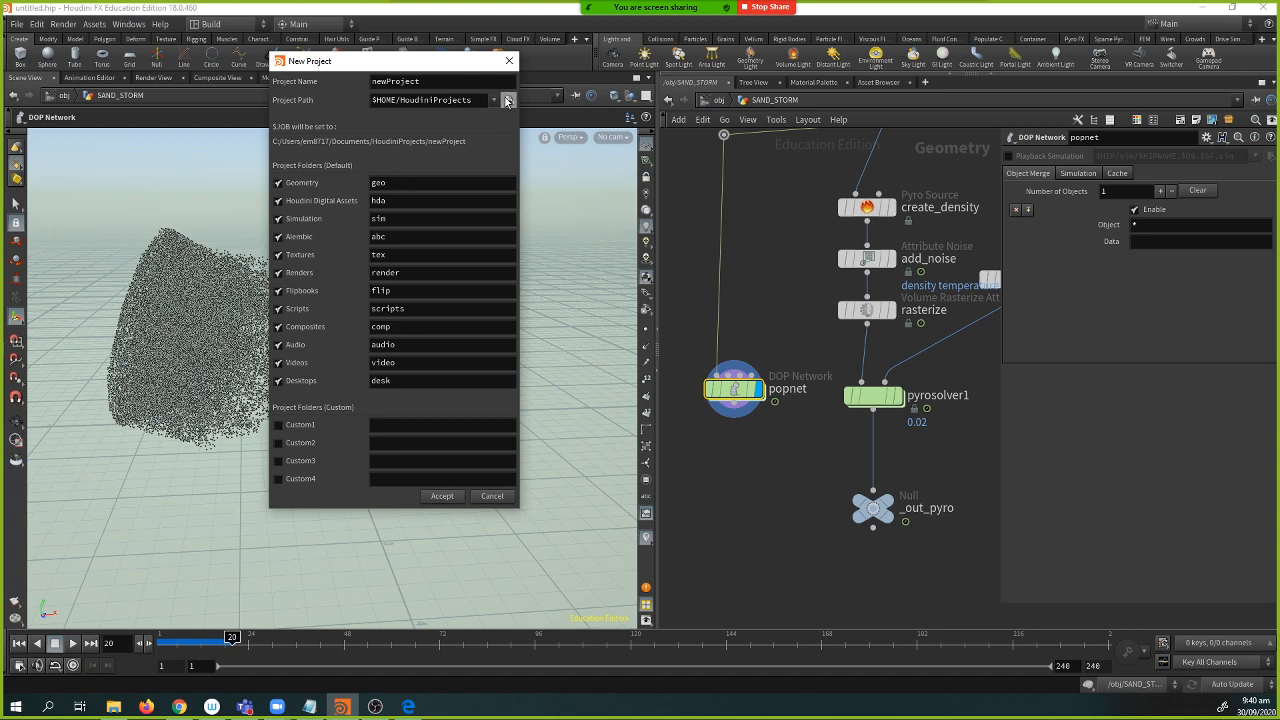
click(507, 101)
click(345, 79)
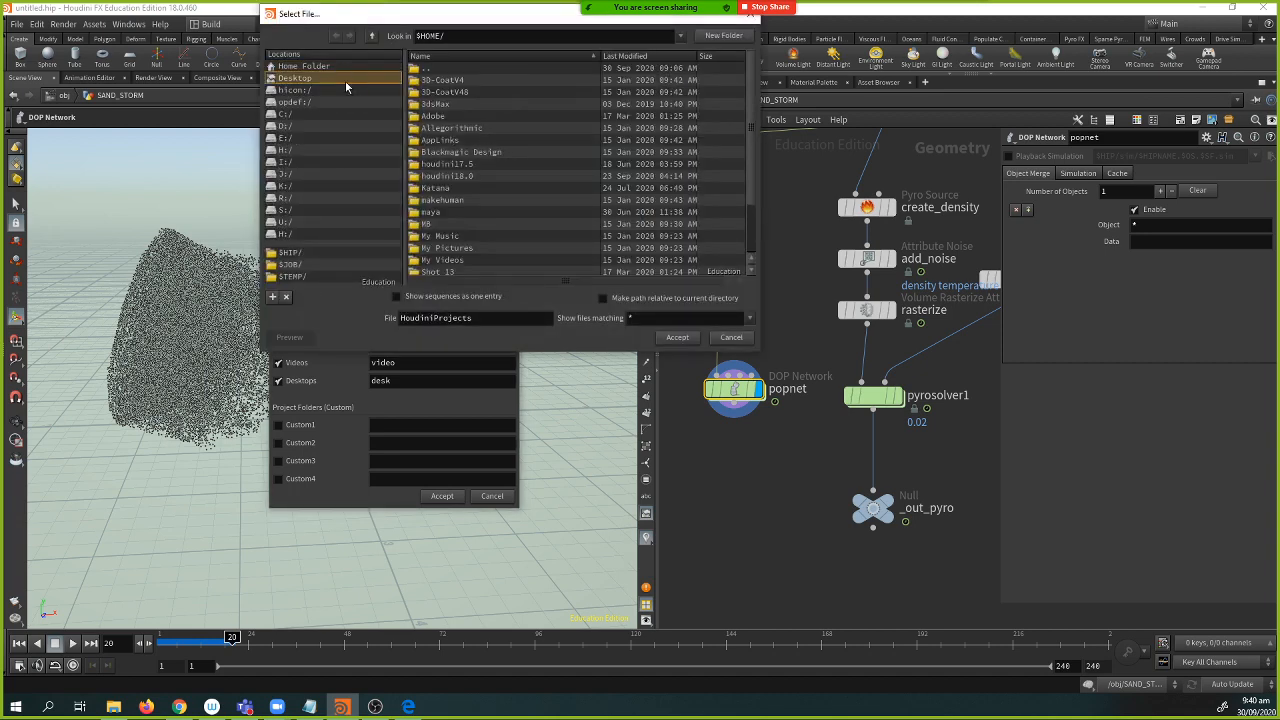
click(723, 35)
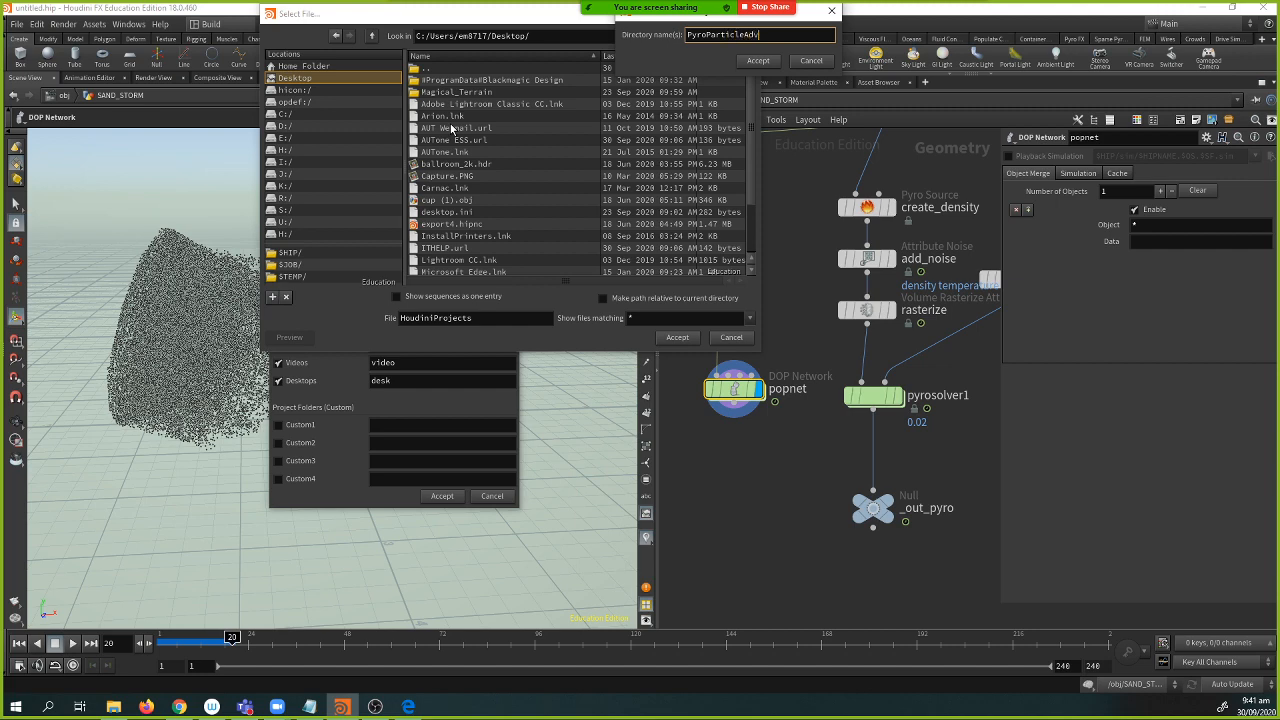
key(Return)
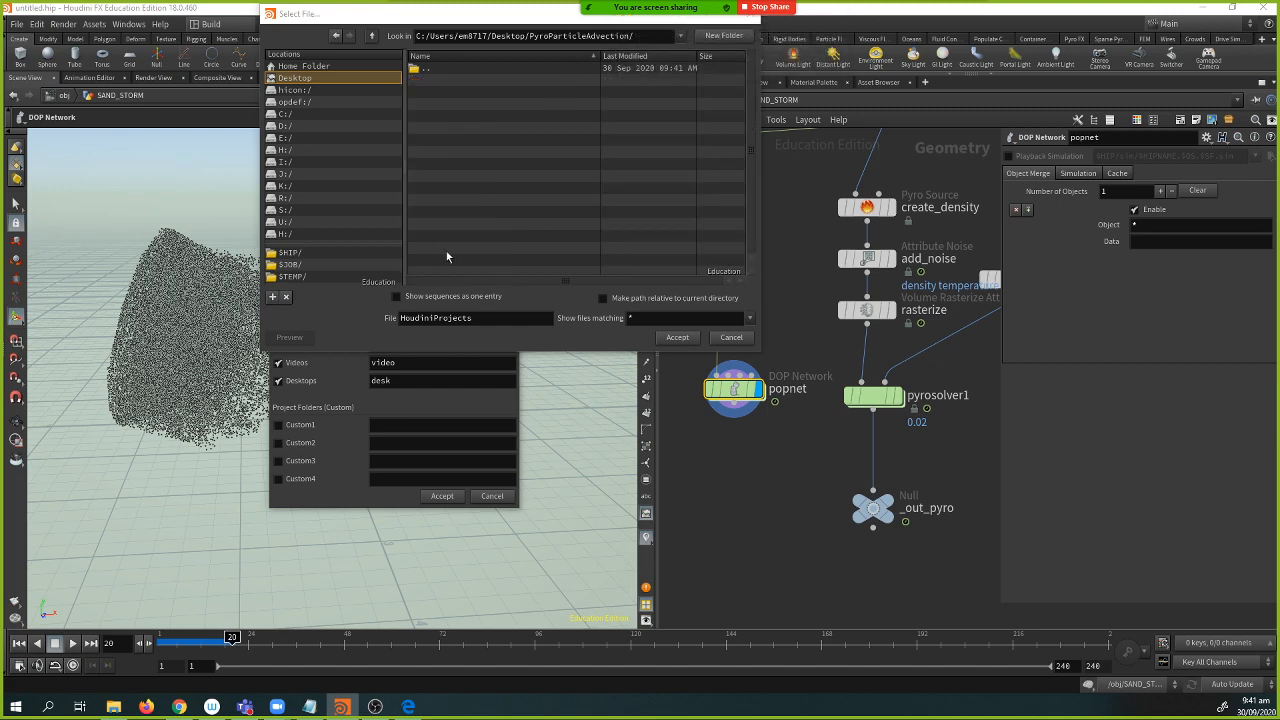
click(670, 338)
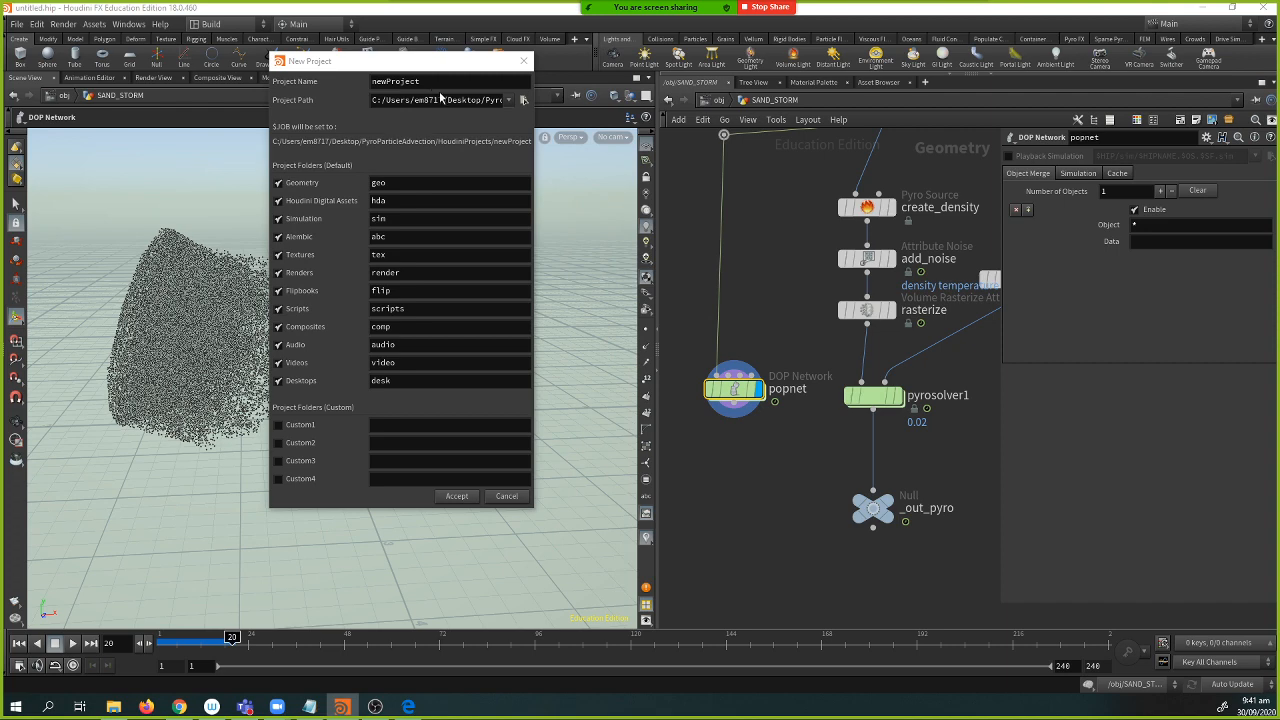
- Name the new project Pop and create it with the default project folders
drag(438, 83, 184, 114)
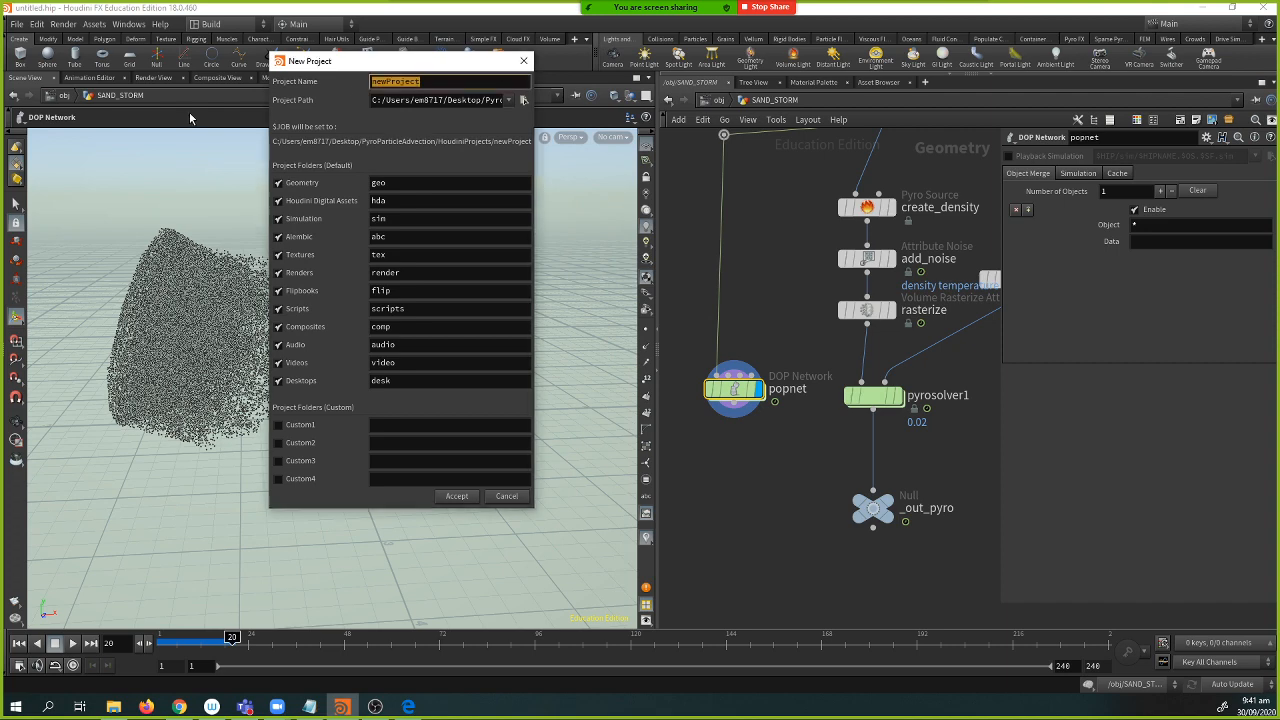
text(Pop)
click(456, 497)
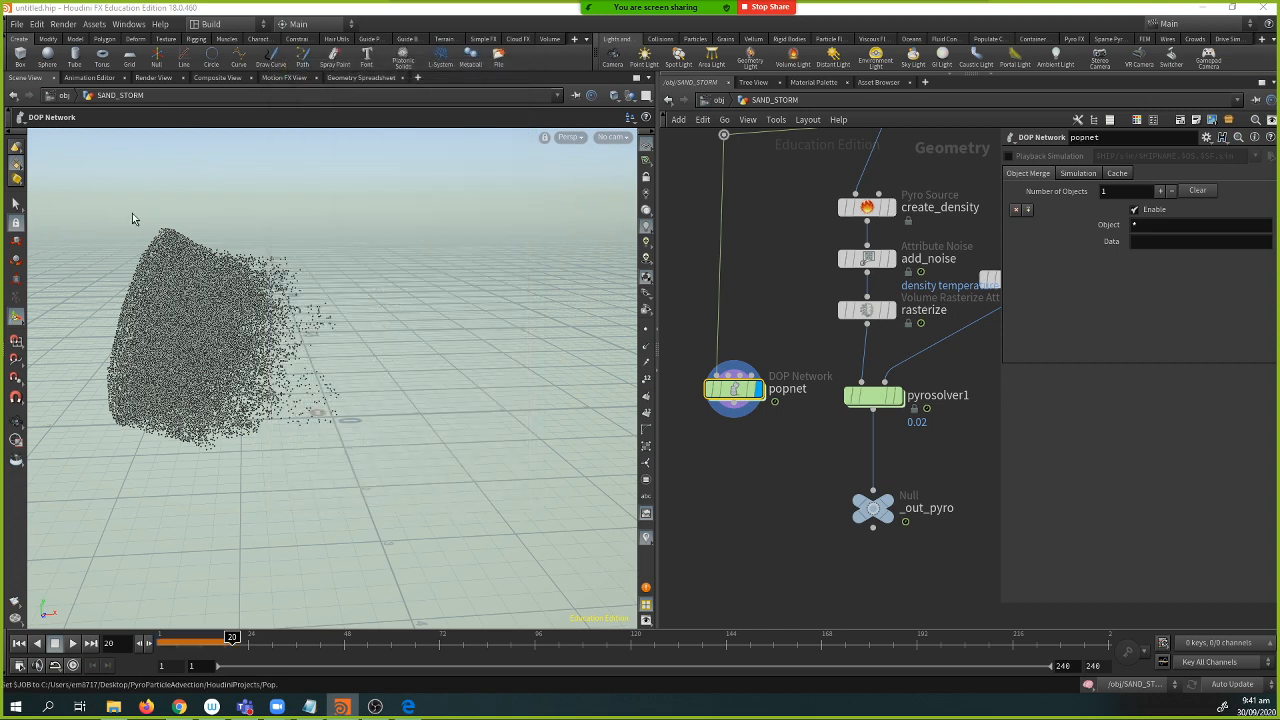
- Save the scene in the project's $JOB folder as PyroParticleAdvection_v1
key(ctrl+shift+s)
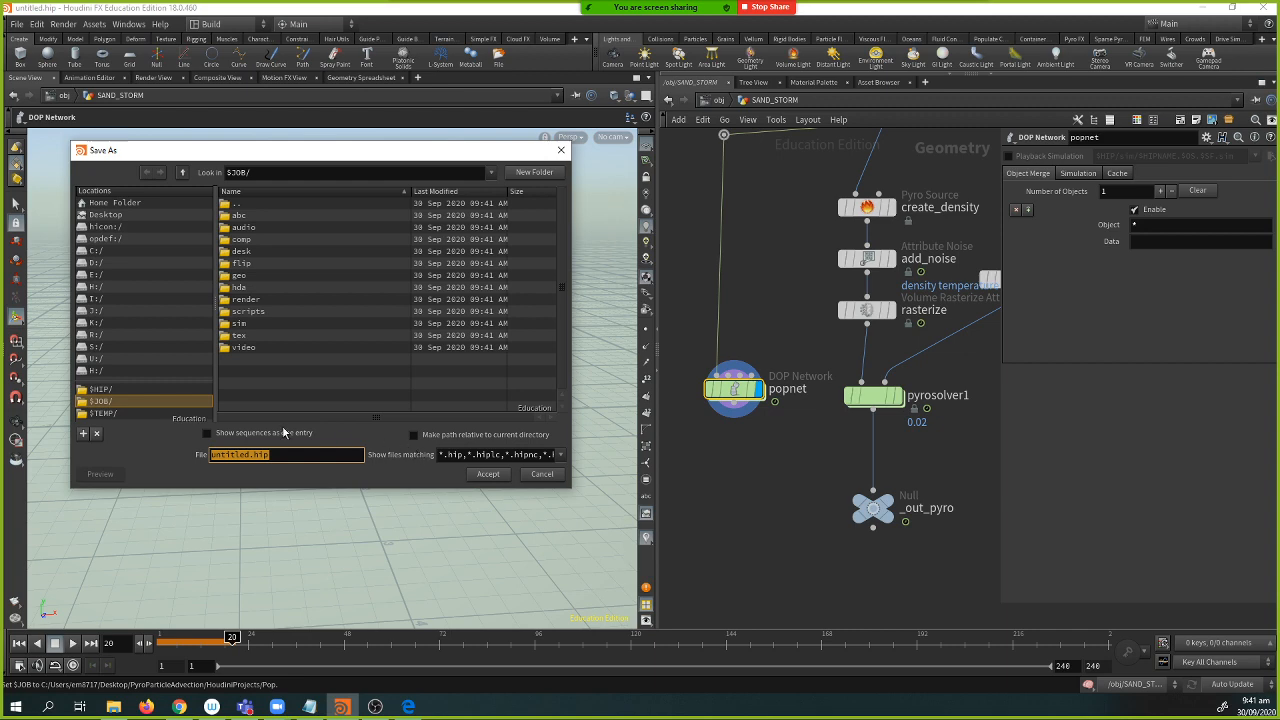
text(PyroParticleAdvection_v1)
key(Return)
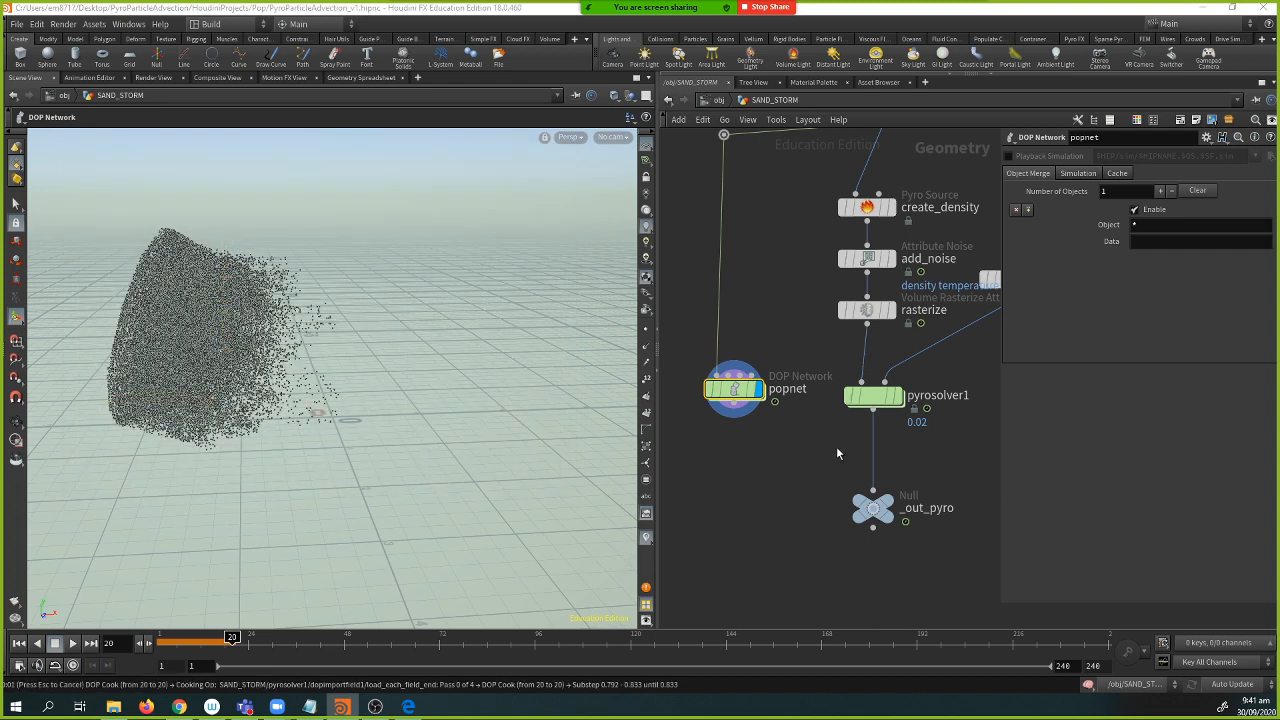
- At frame 1, display pyrosolver1 and insert a File Cache node between it and _out_pyro
middle_drag(837, 453, 808, 458)
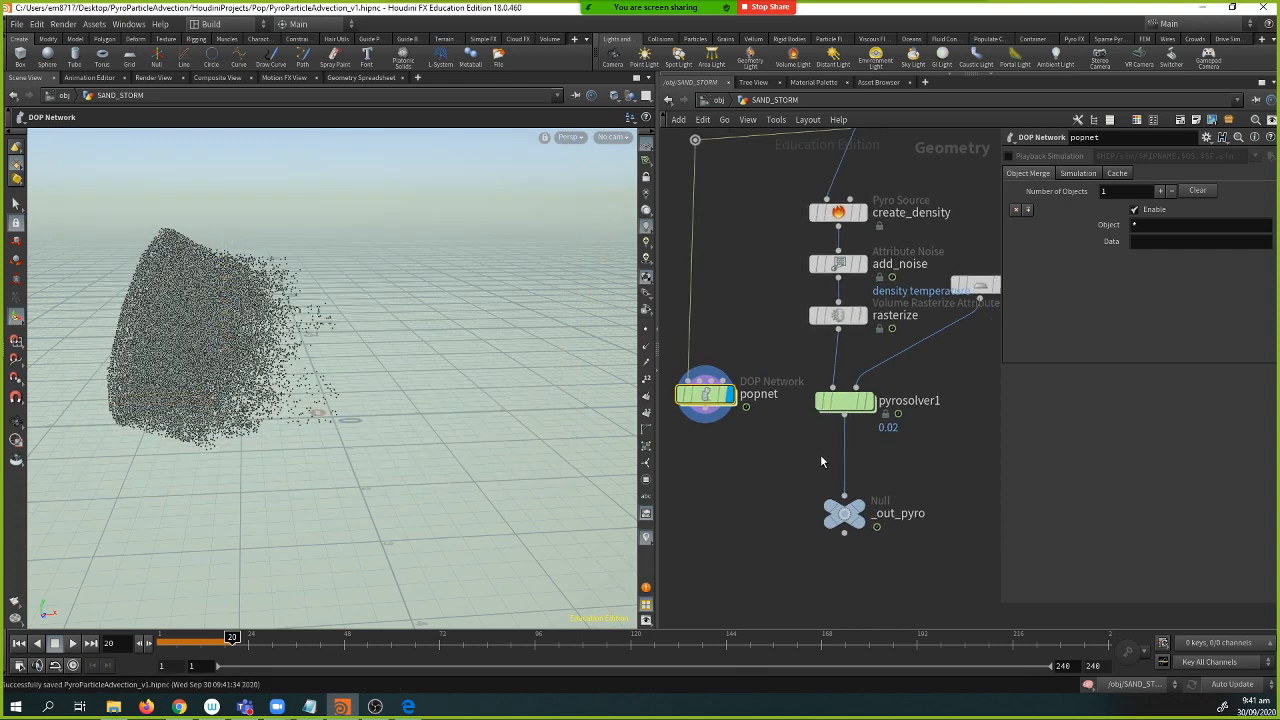
click(16, 646)
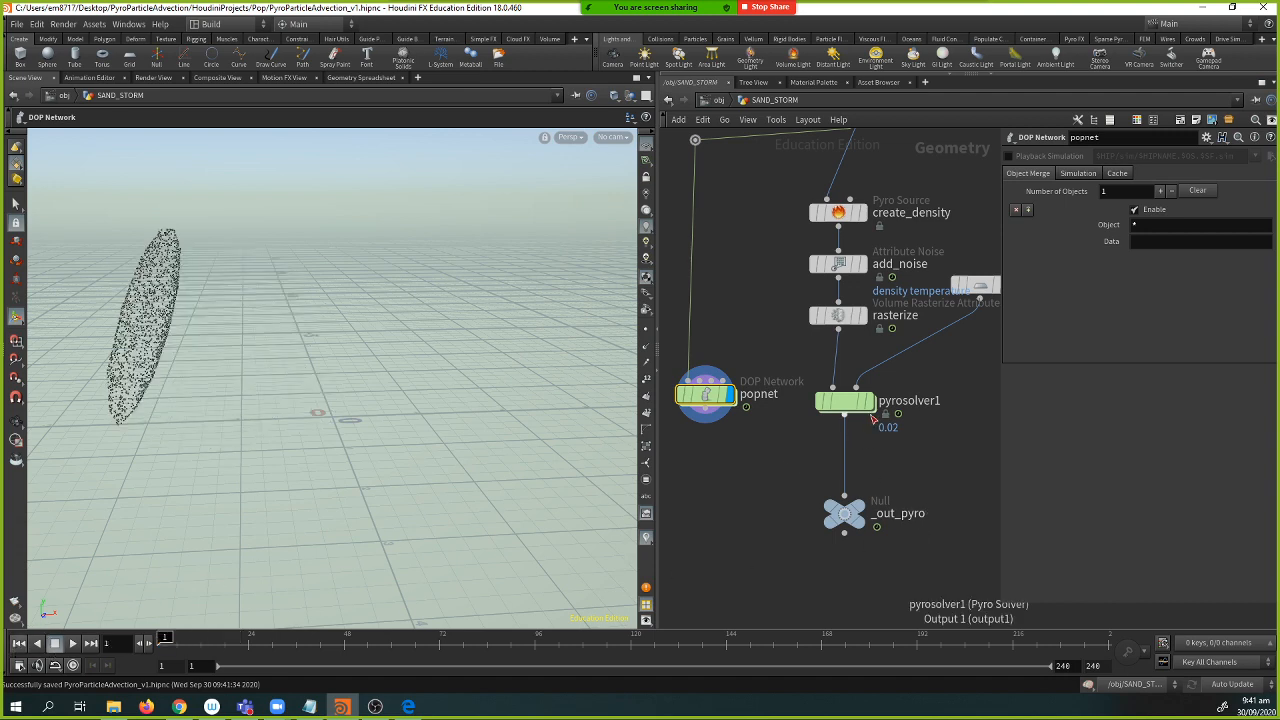
click(869, 401)
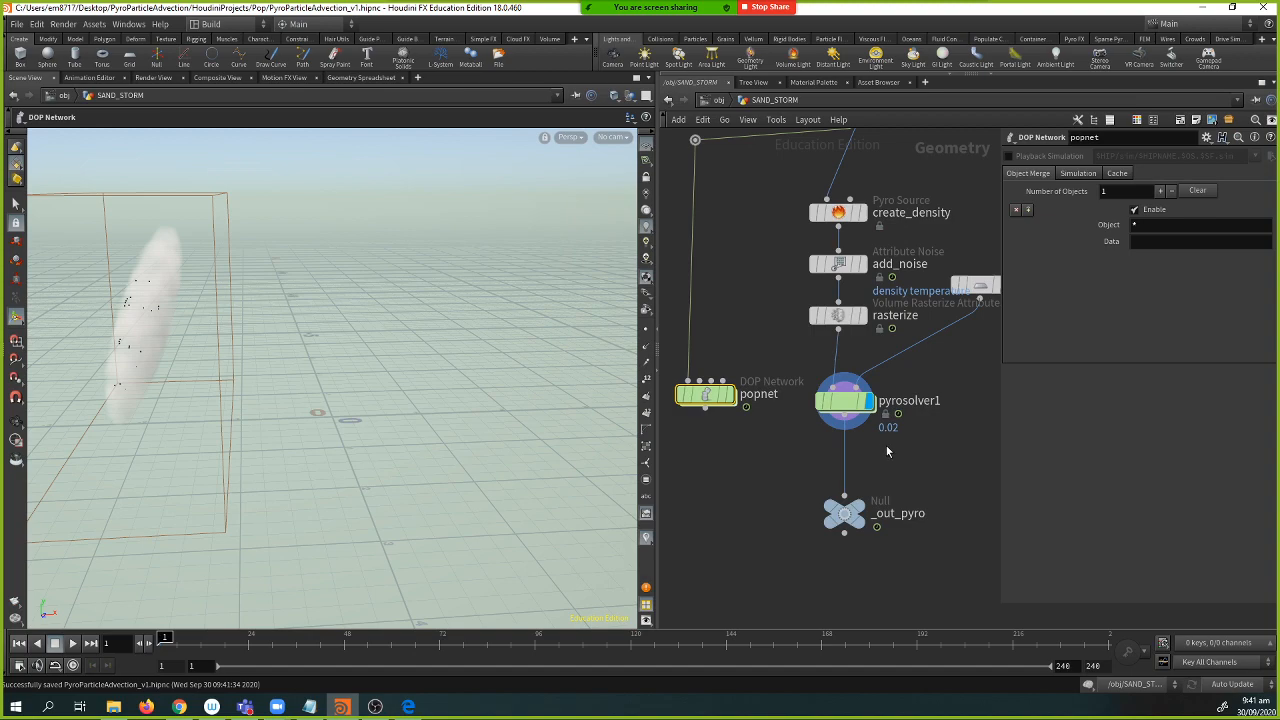
key(Tab)
text(fil)
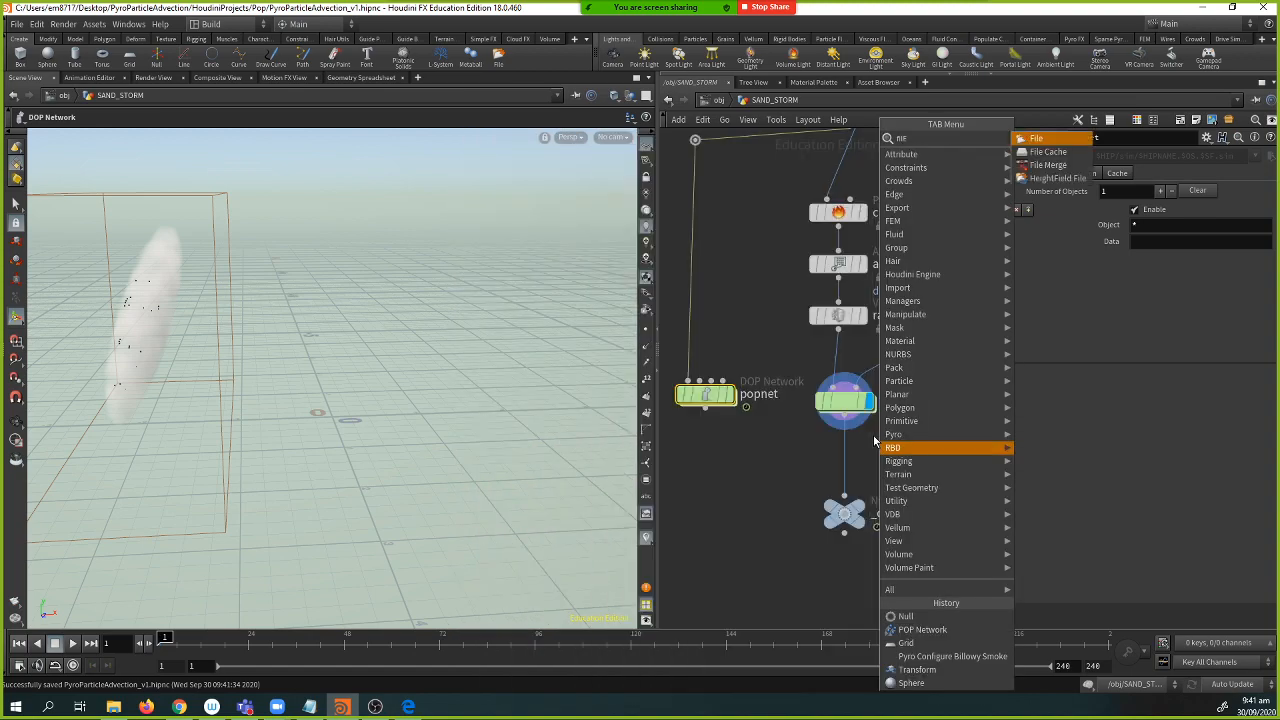
key(Return)
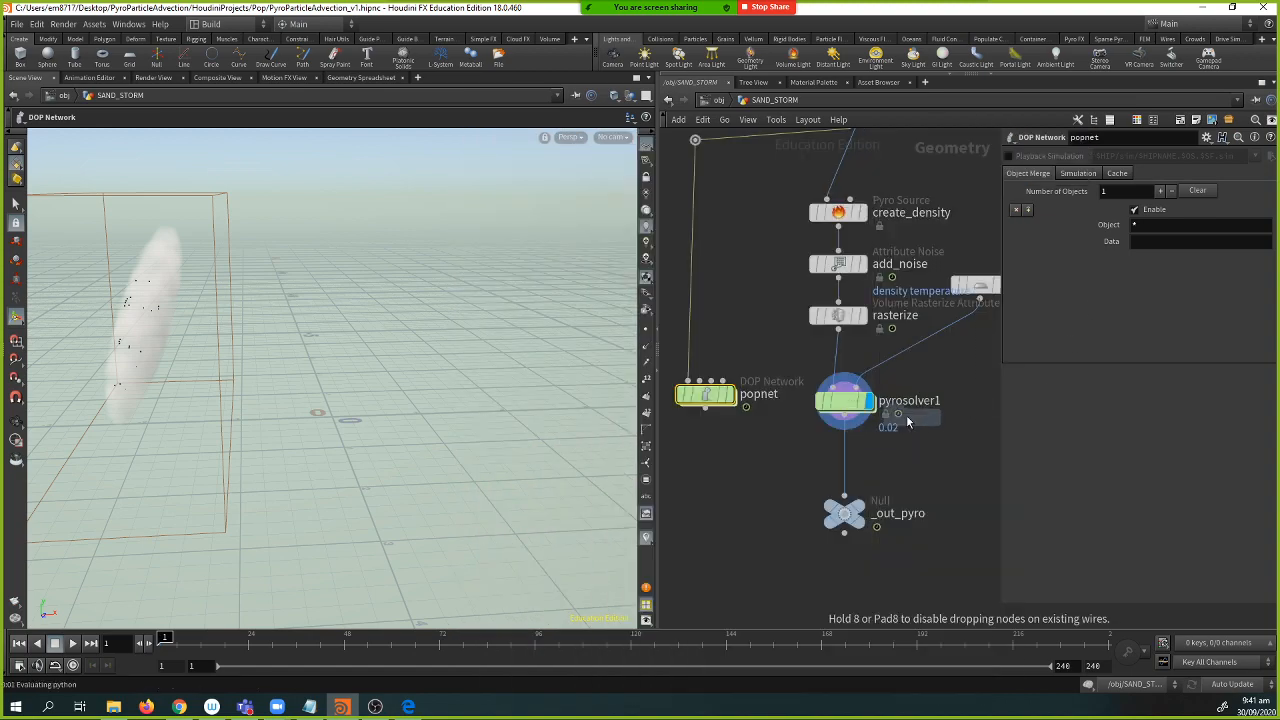
click(848, 452)
key(ctrl+s)
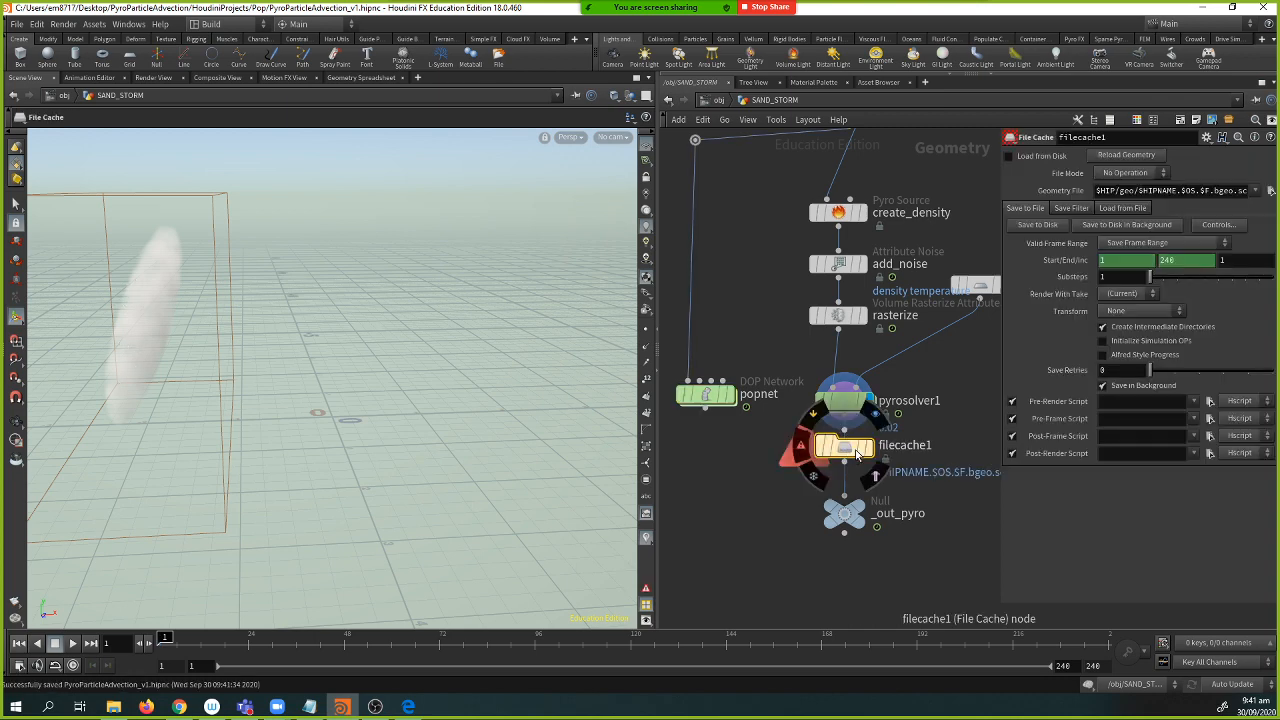
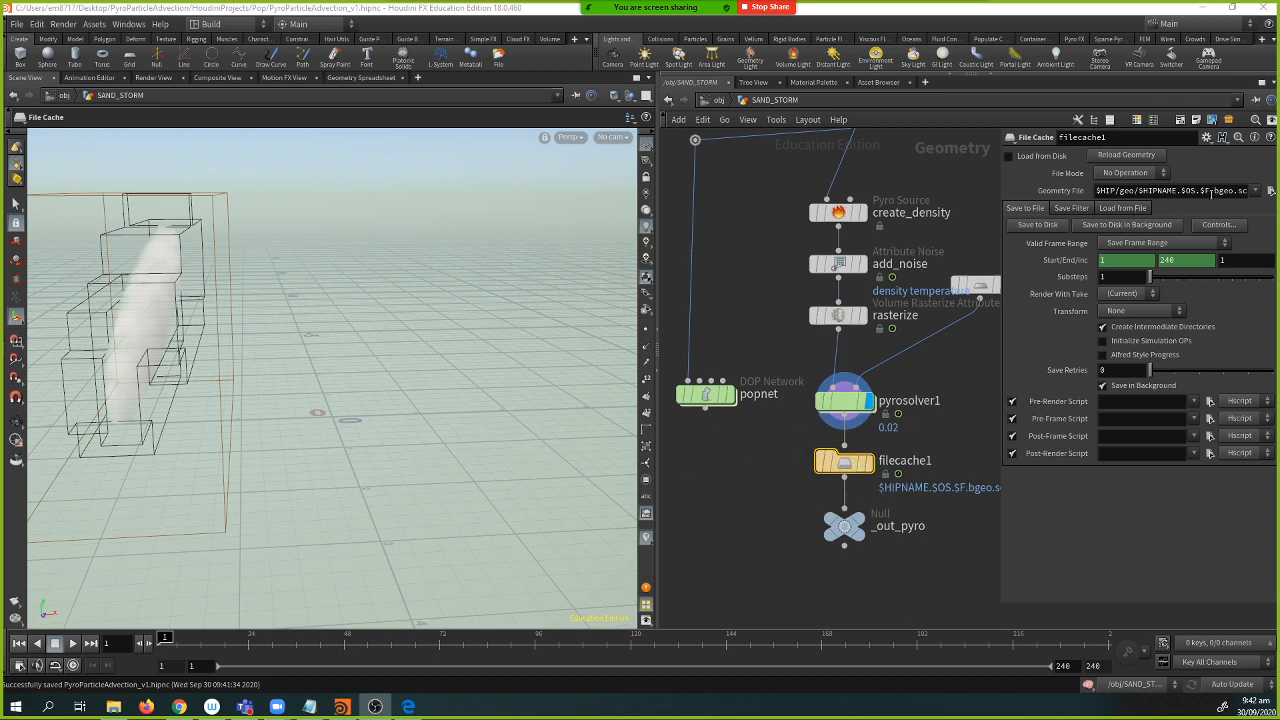
- Set the File Cache's geometry file to $JOB/sim/pyro.$F.bgeo.sc
click(1270, 190)
click(320, 264)
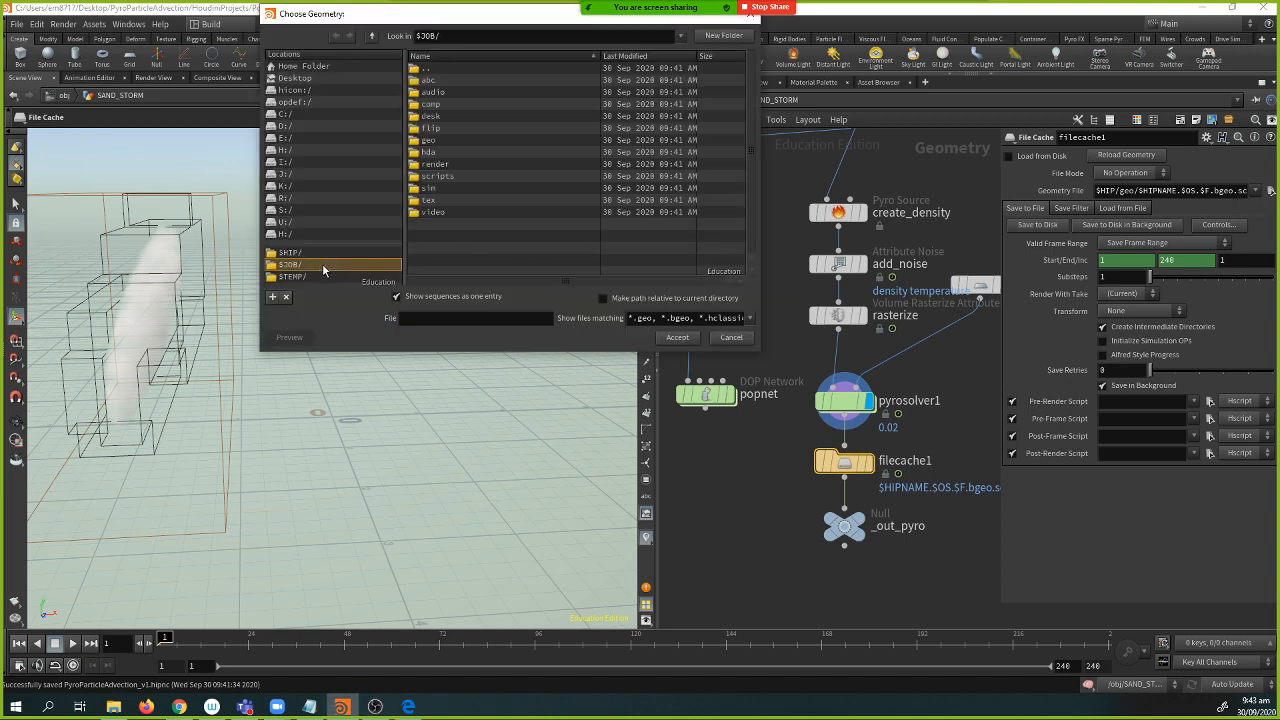
double_click(430, 188)
click(440, 319)
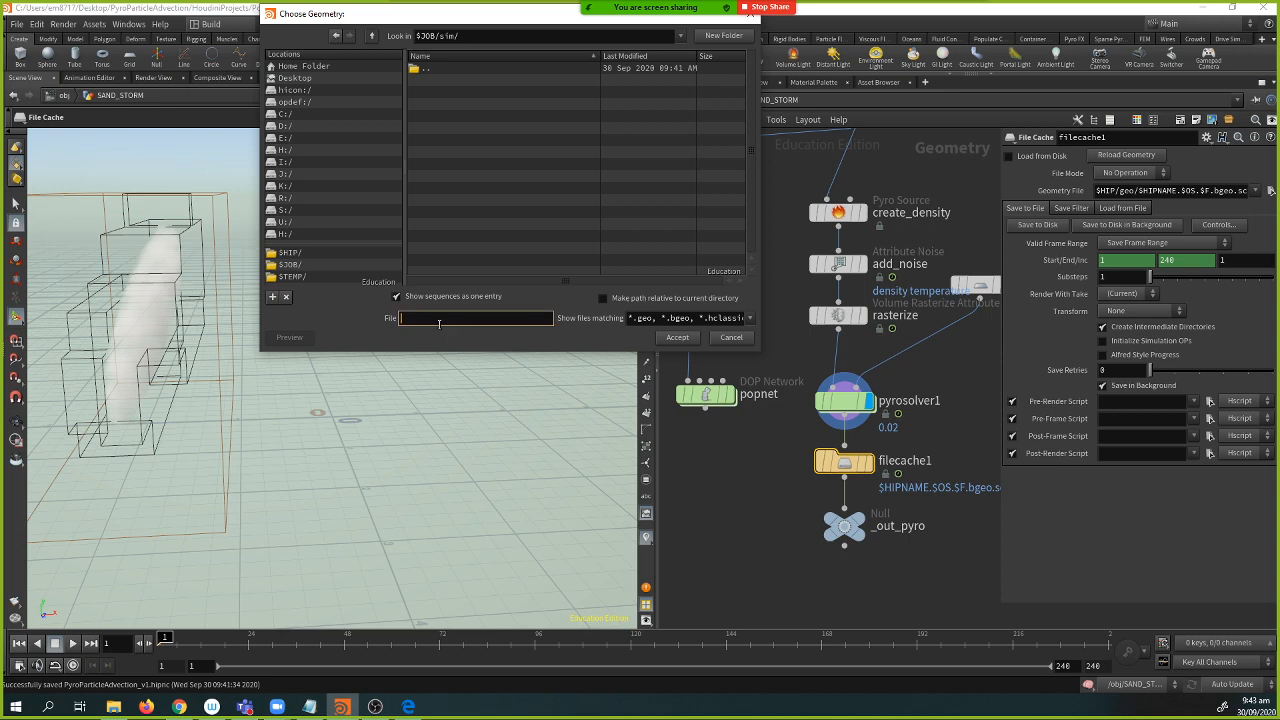
text(pyro.$F.bgeo.sc)
click(680, 338)
- Set the end frame to 50 for both the File Cache's save range and the timeline's playback range
mouse_move(865, 467)
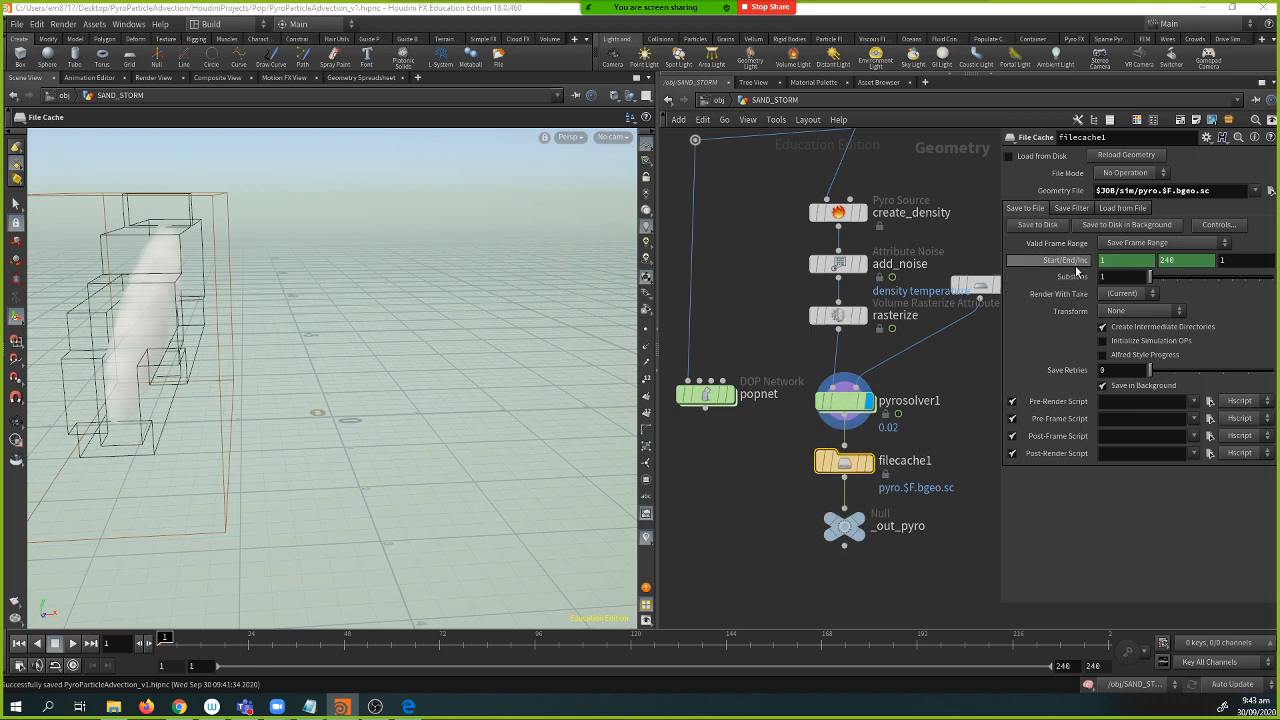
click(1183, 260)
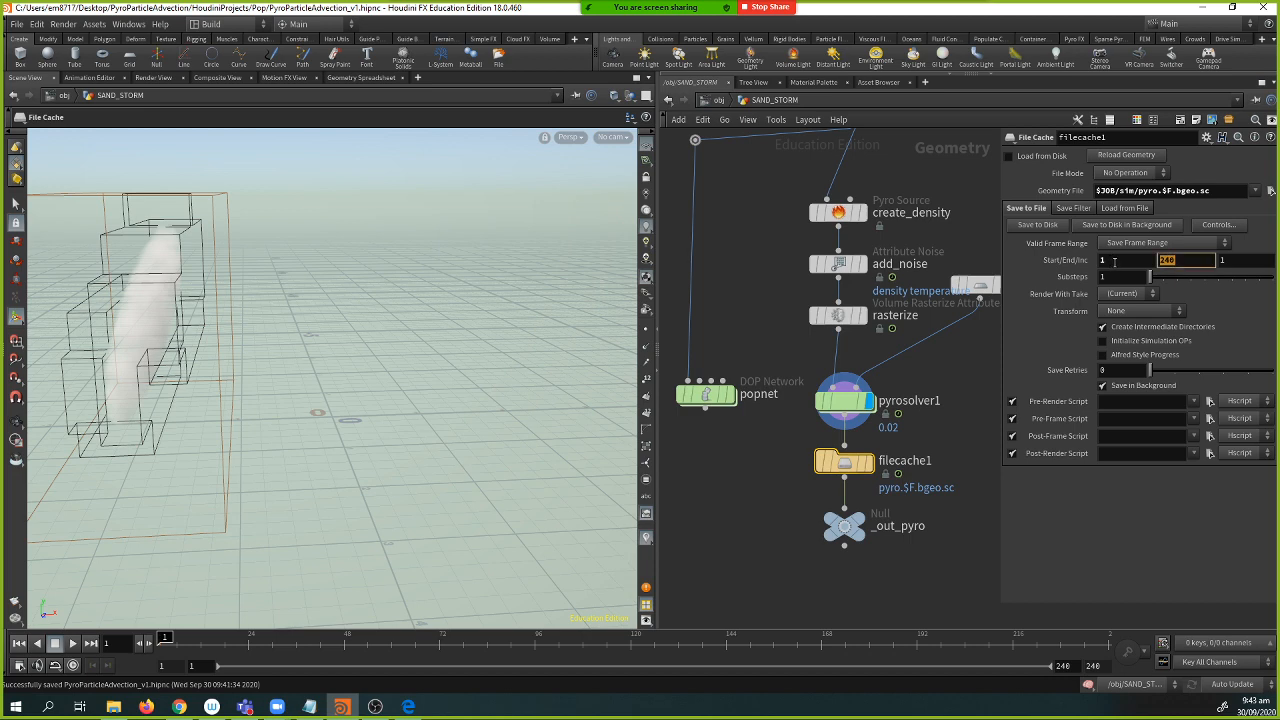
text(50)
key(Return)
drag(1075, 667, 1028, 672)
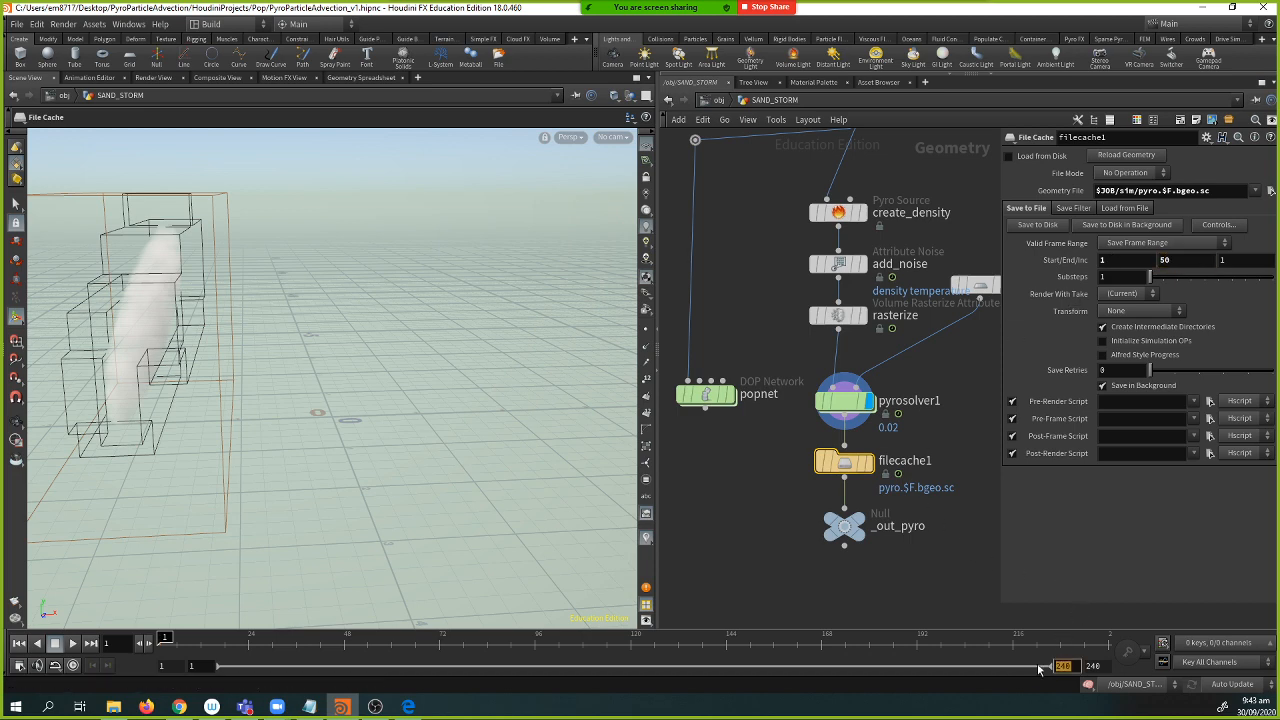
text(50)
key(Return)
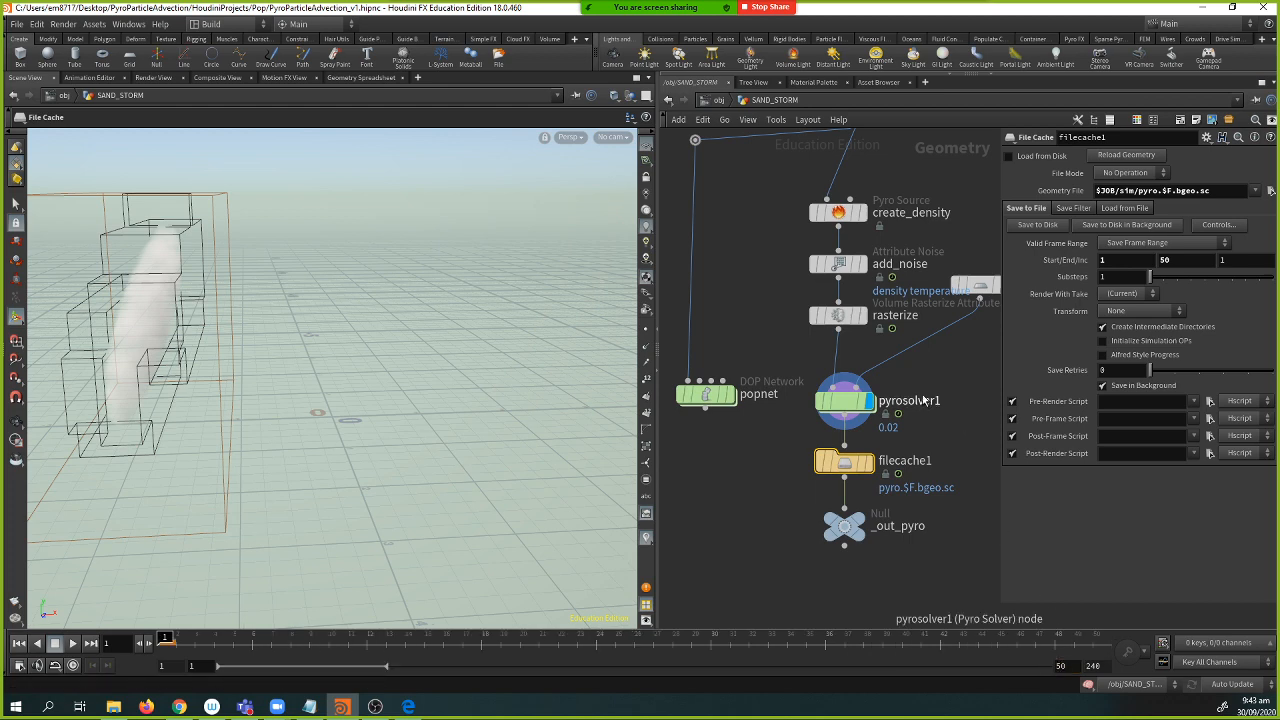
- Save the pyro simulation cache of filecache1 to disk
click(1036, 225)
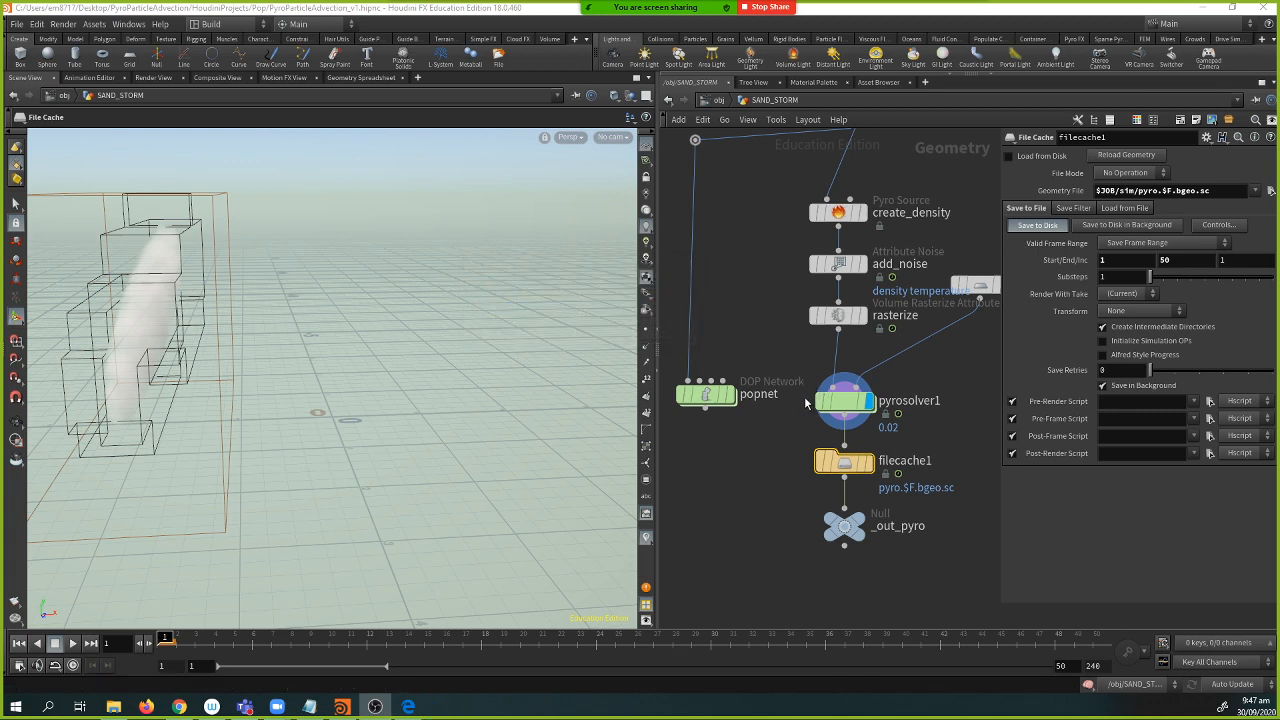
middle_drag(782, 449, 763, 433)
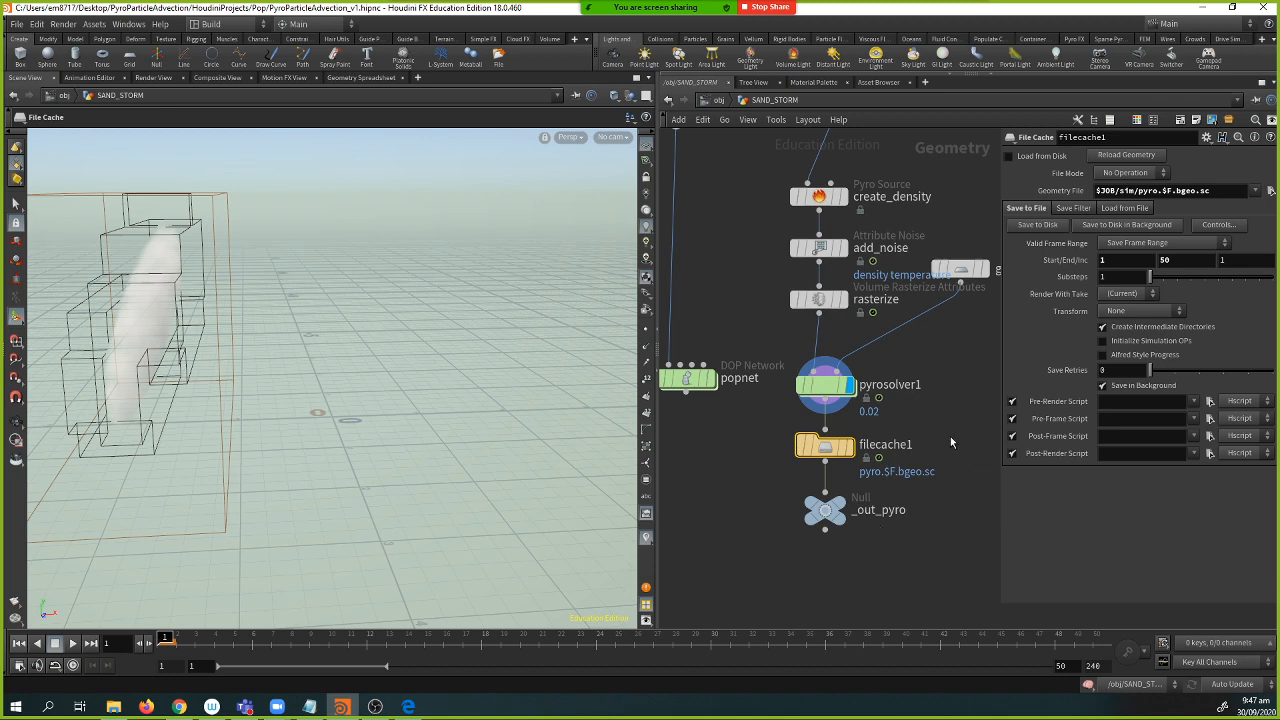
mouse_move(851, 455)
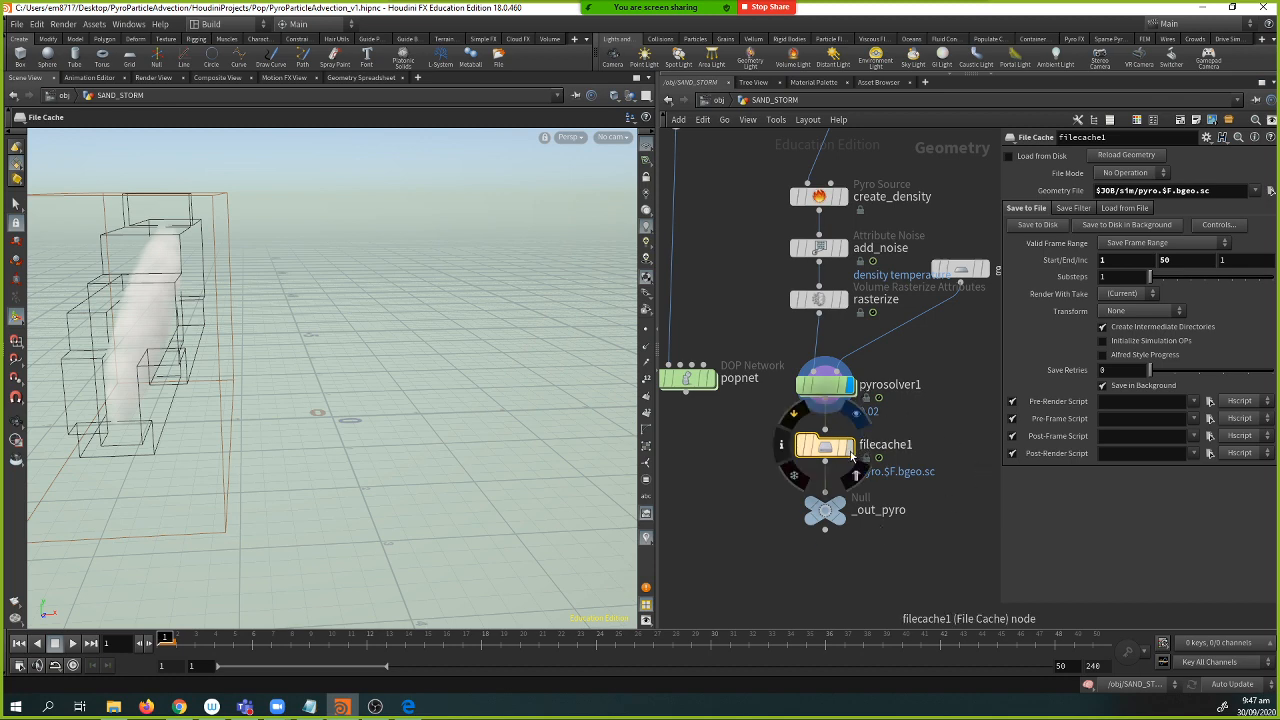
- Display the _out_pyro null and set filecache1's file mode to Read Files
click(856, 476)
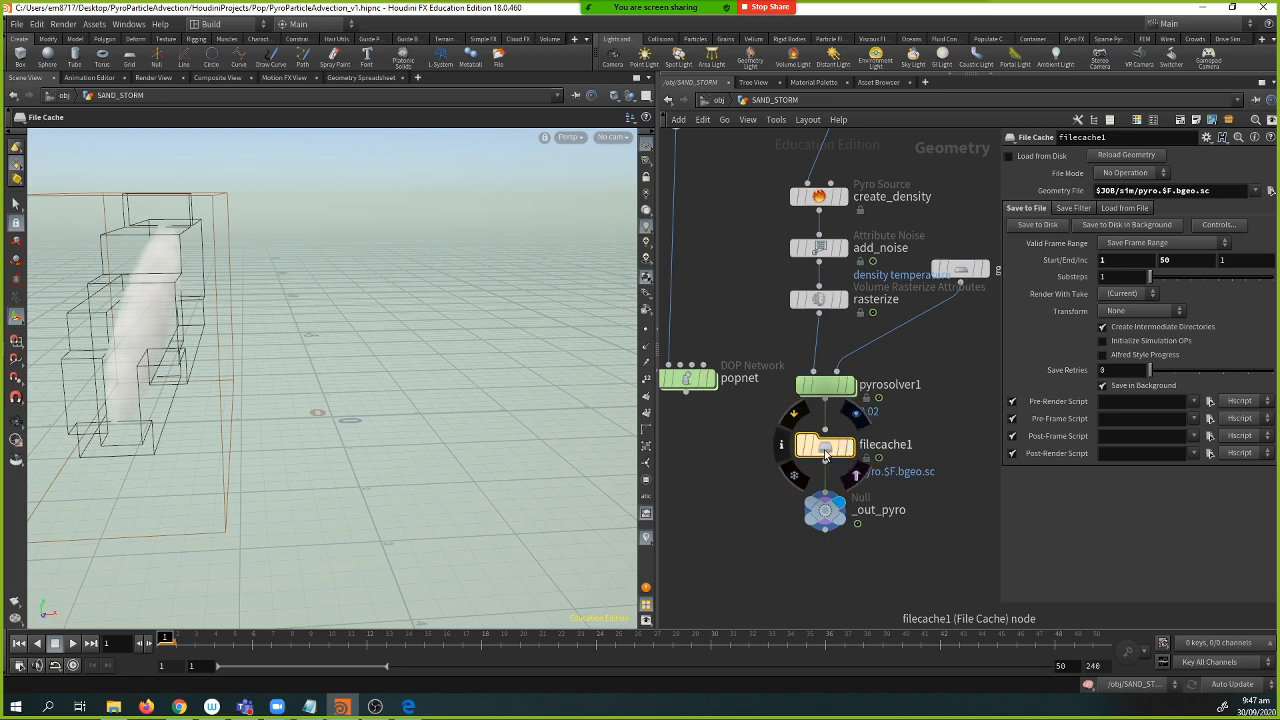
click(1124, 174)
click(1131, 204)
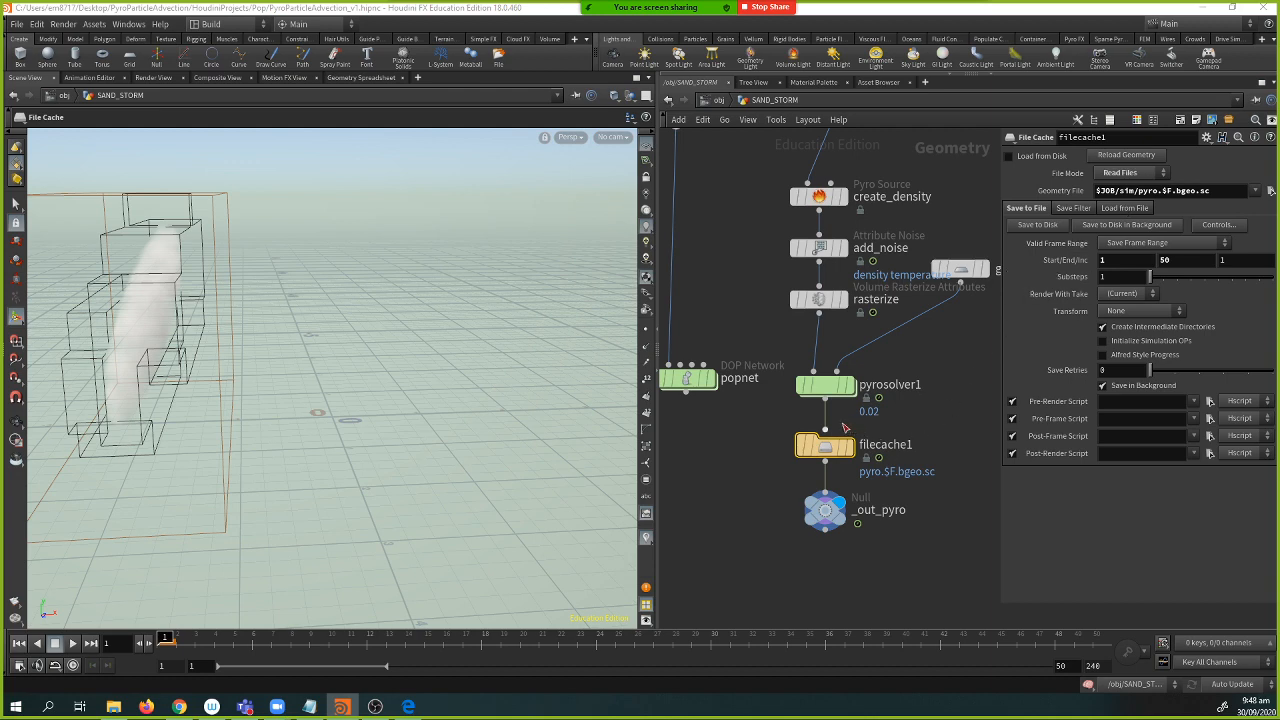
- Disconnect pyrosolver1 from filecache1 and scrub the timeline to frame 22 to check the cached pyro simulation
drag(508, 434, 528, 423)
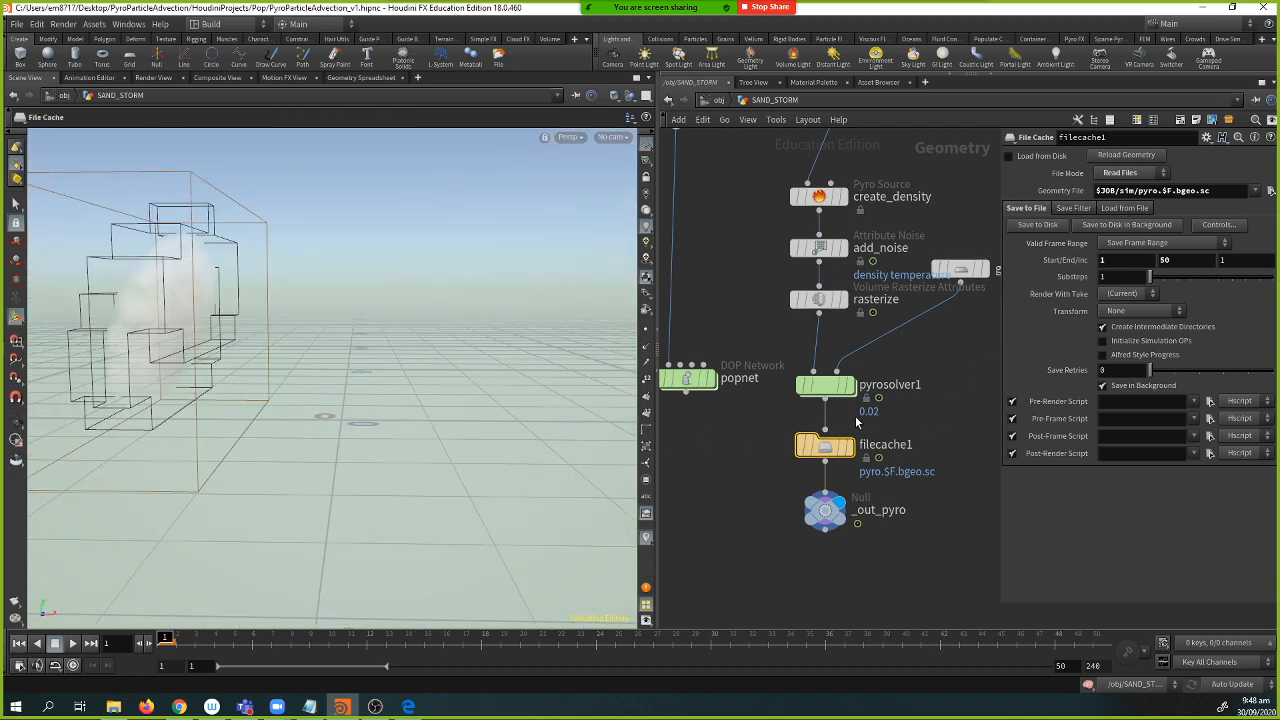
key(y)
drag(858, 420, 765, 427)
click(221, 638)
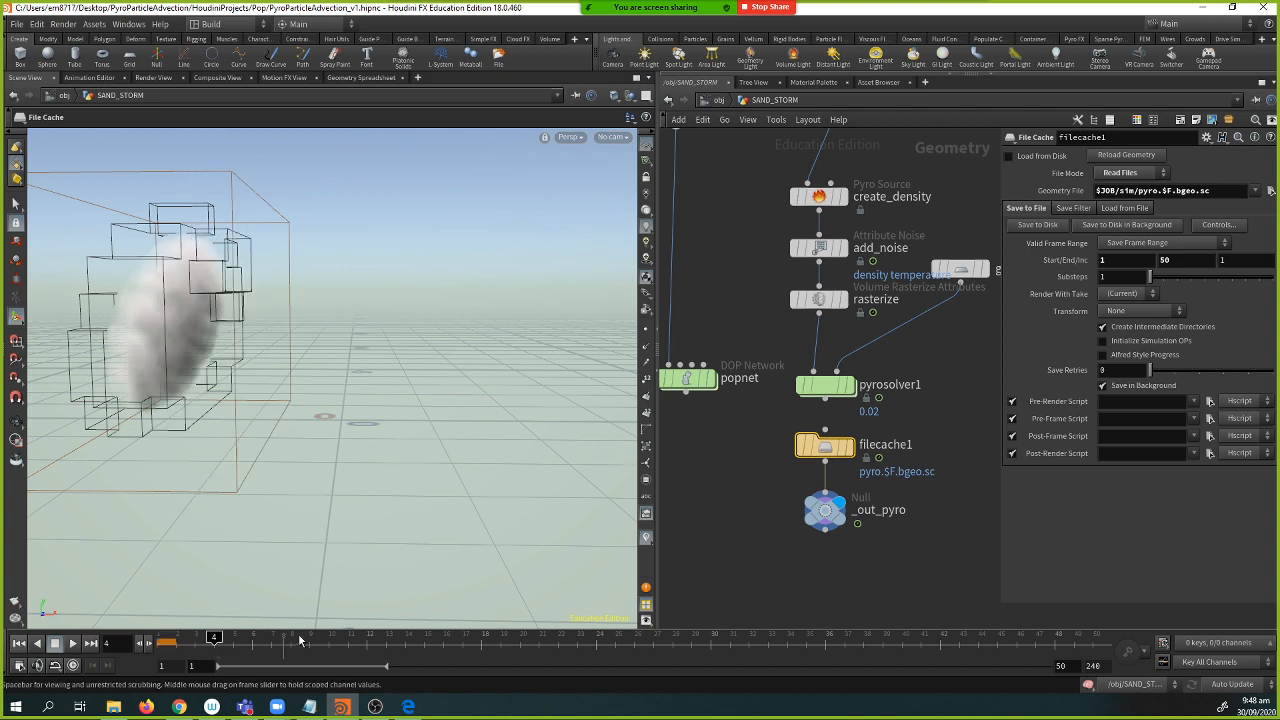
click(383, 637)
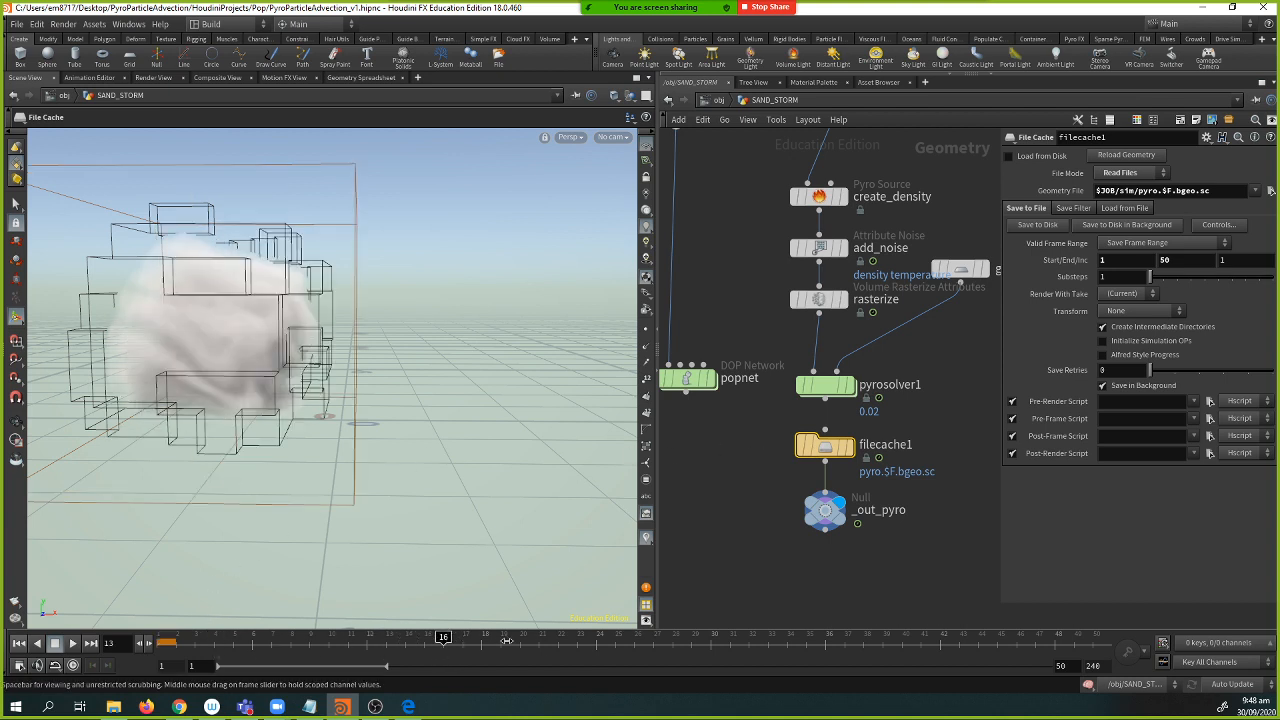
click(545, 645)
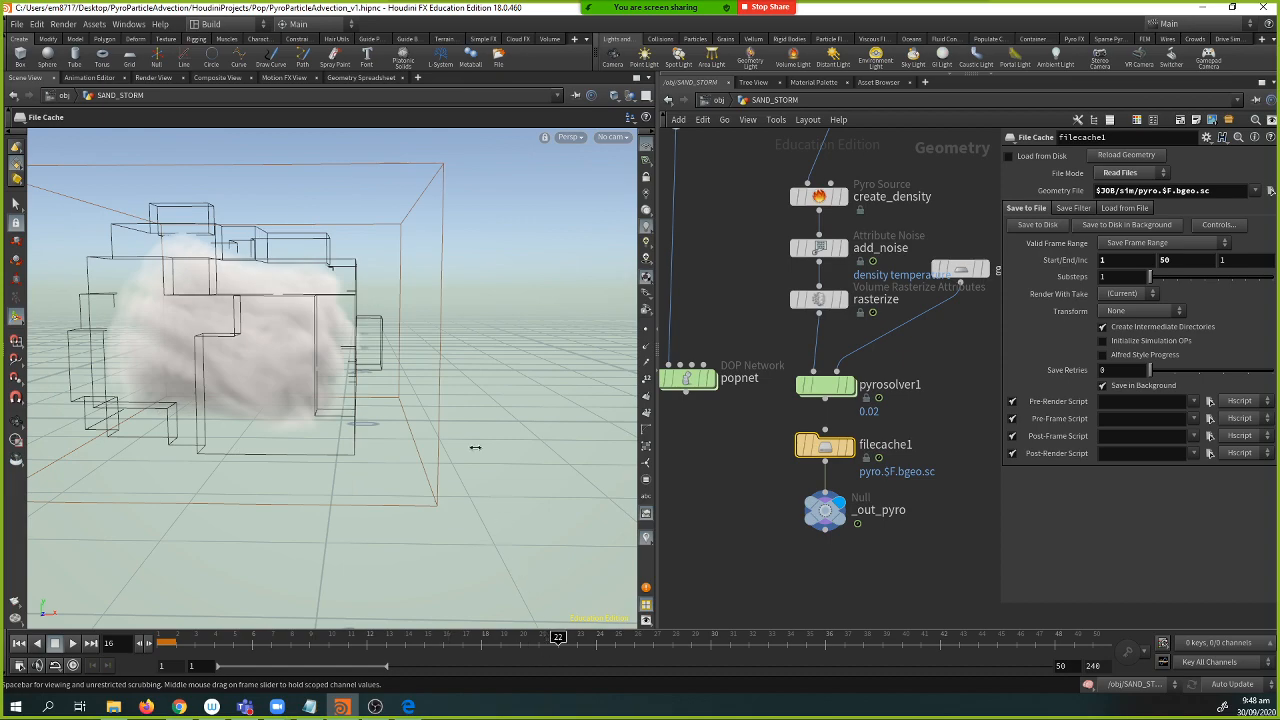
alt+drag(471, 401, 420, 410)
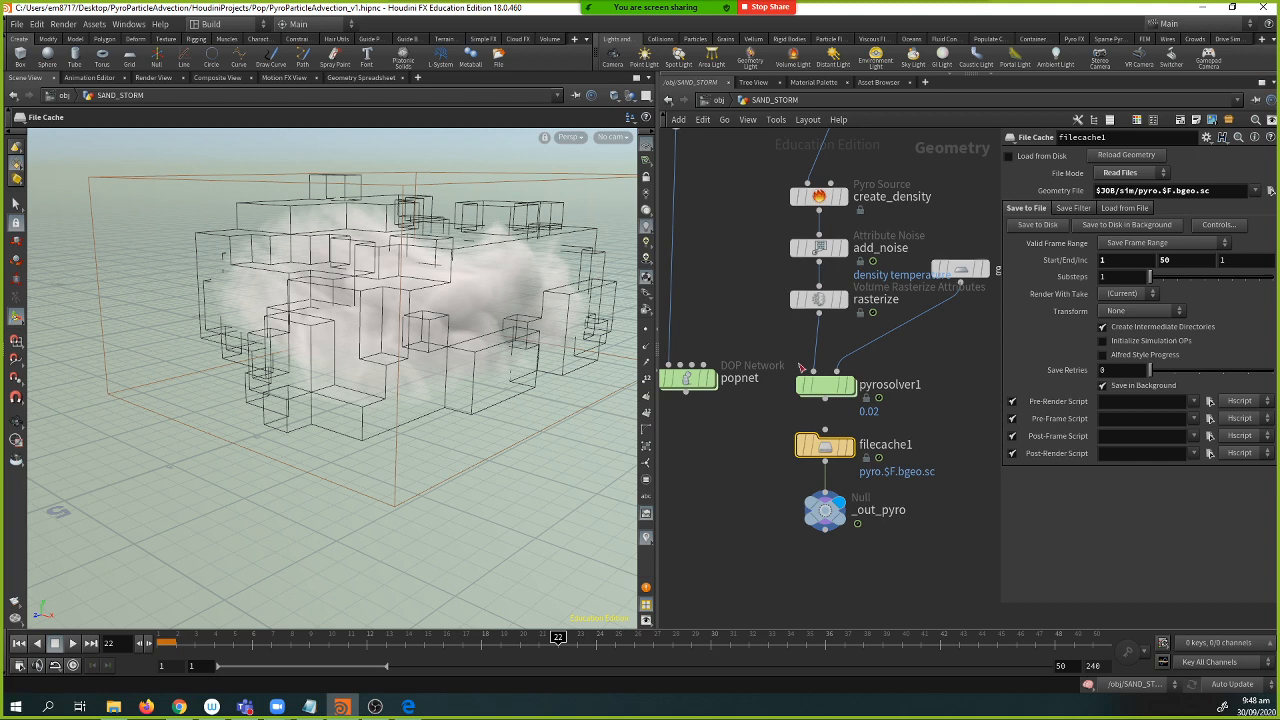
- Reconnect pyrosolver1's output to filecache1's input
drag(825, 400, 829, 430)
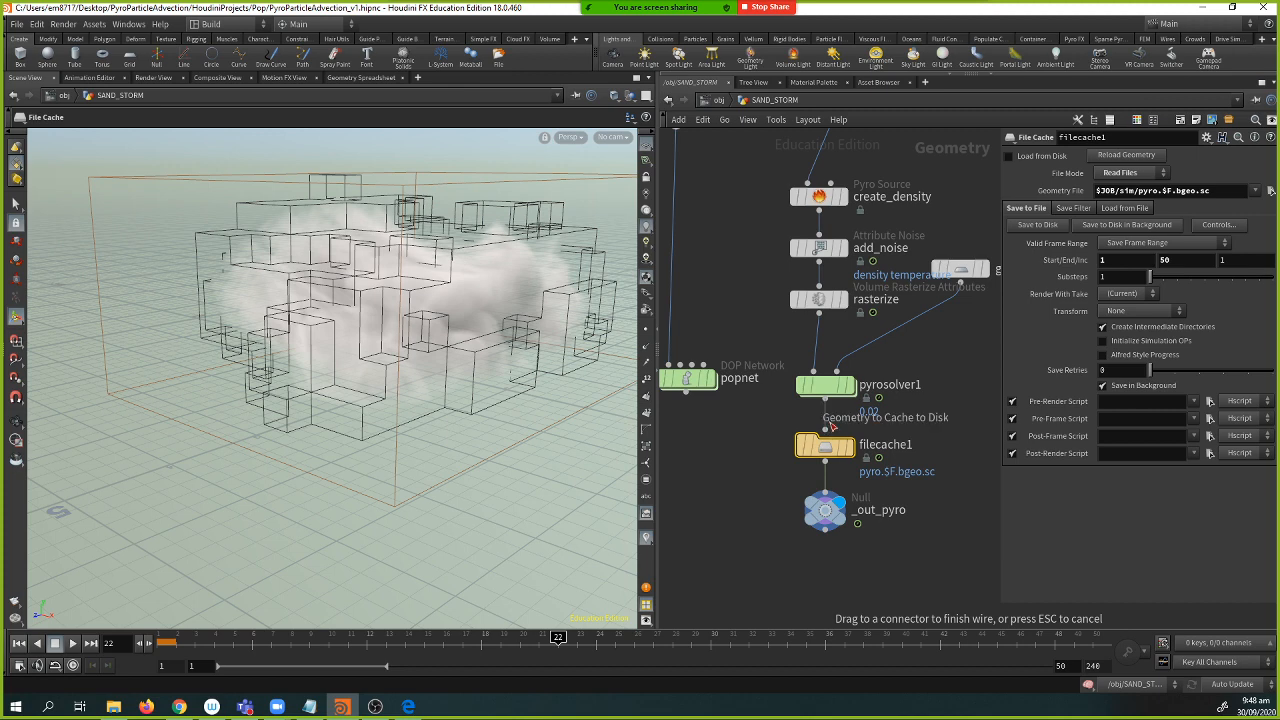
click(828, 433)
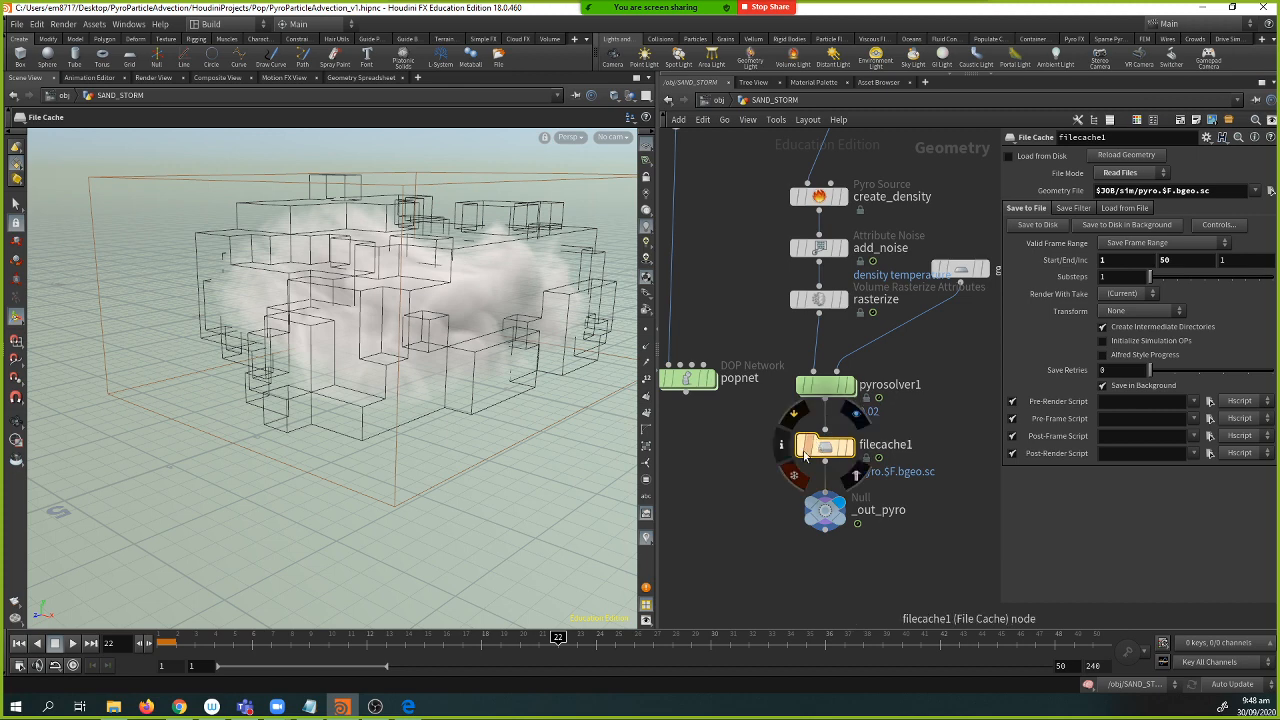
key(h)
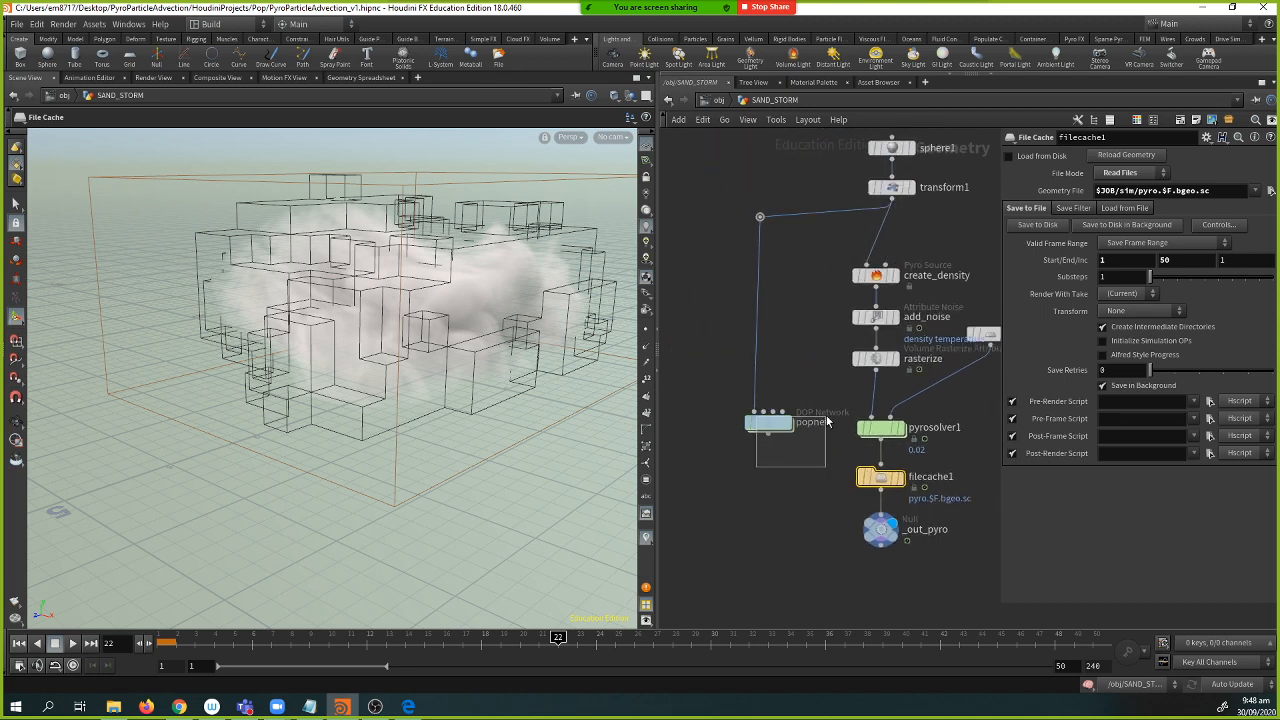
- Delete the old popnet node and the leftover wire dot branching off transform1
click(797, 424)
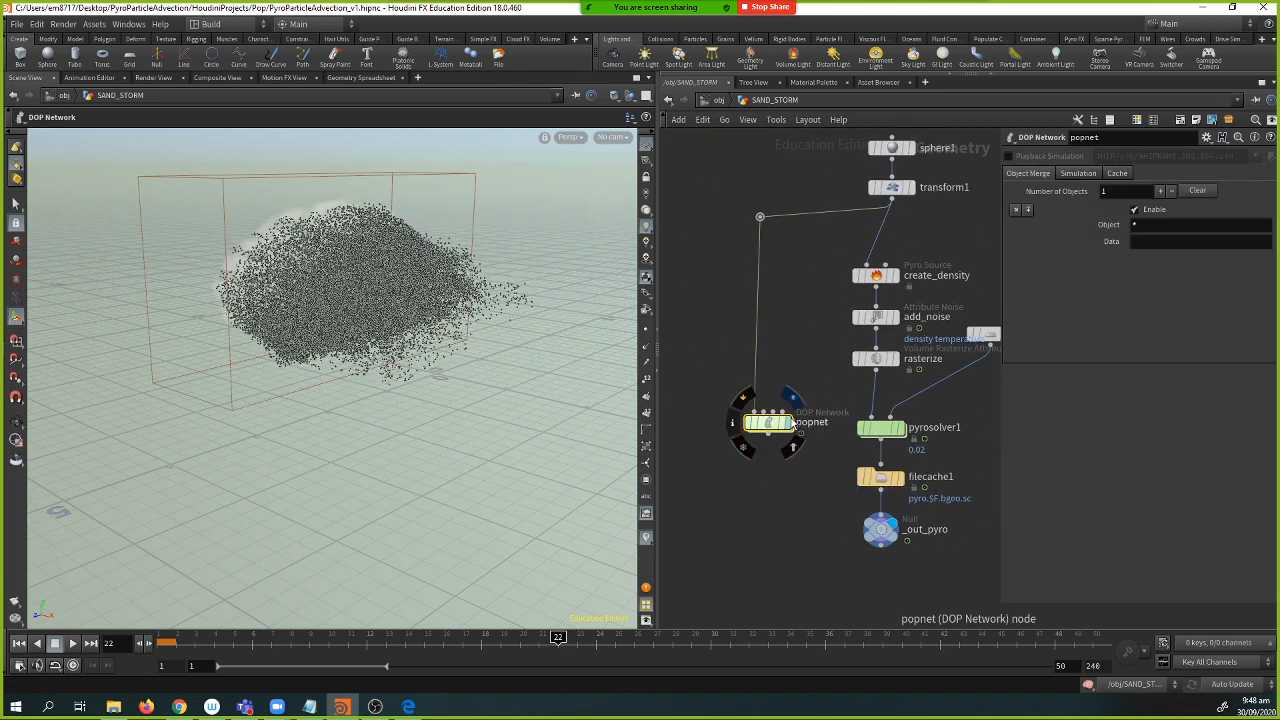
key(Delete)
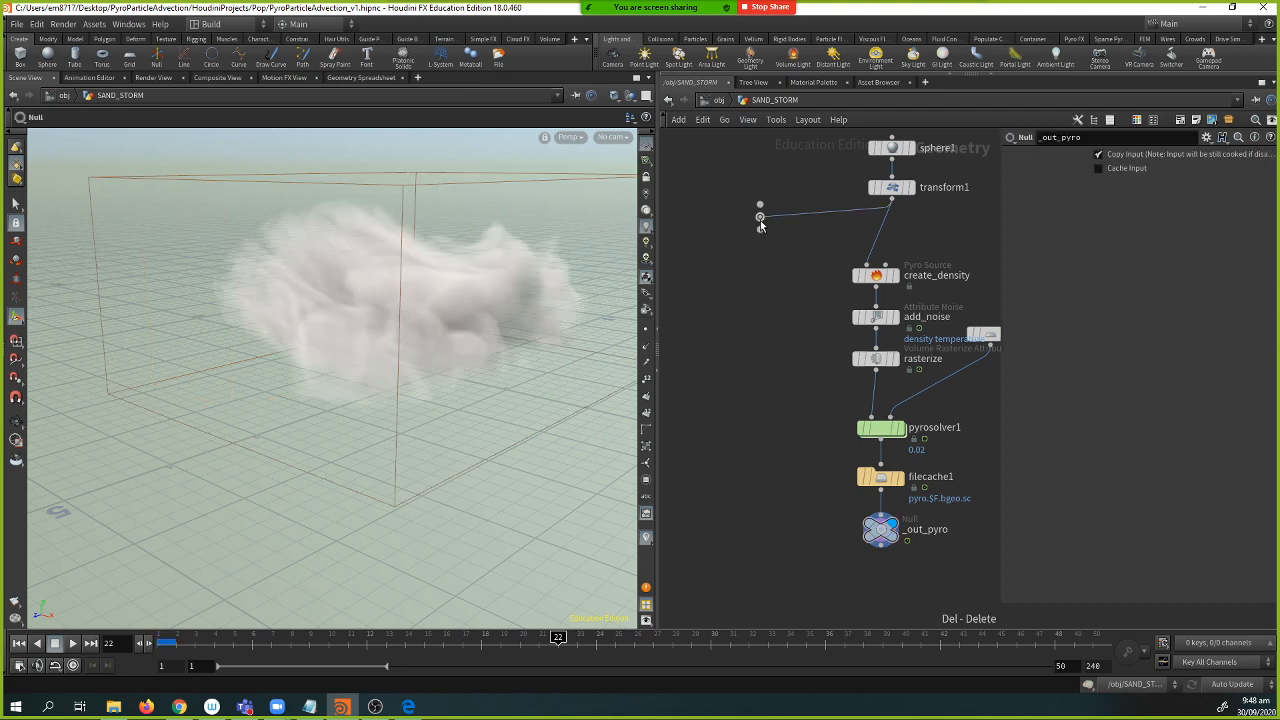
click(761, 221)
key(Delete)
- Add a new POP Network node beside pyrosolver1
middle_drag(752, 394, 744, 366)
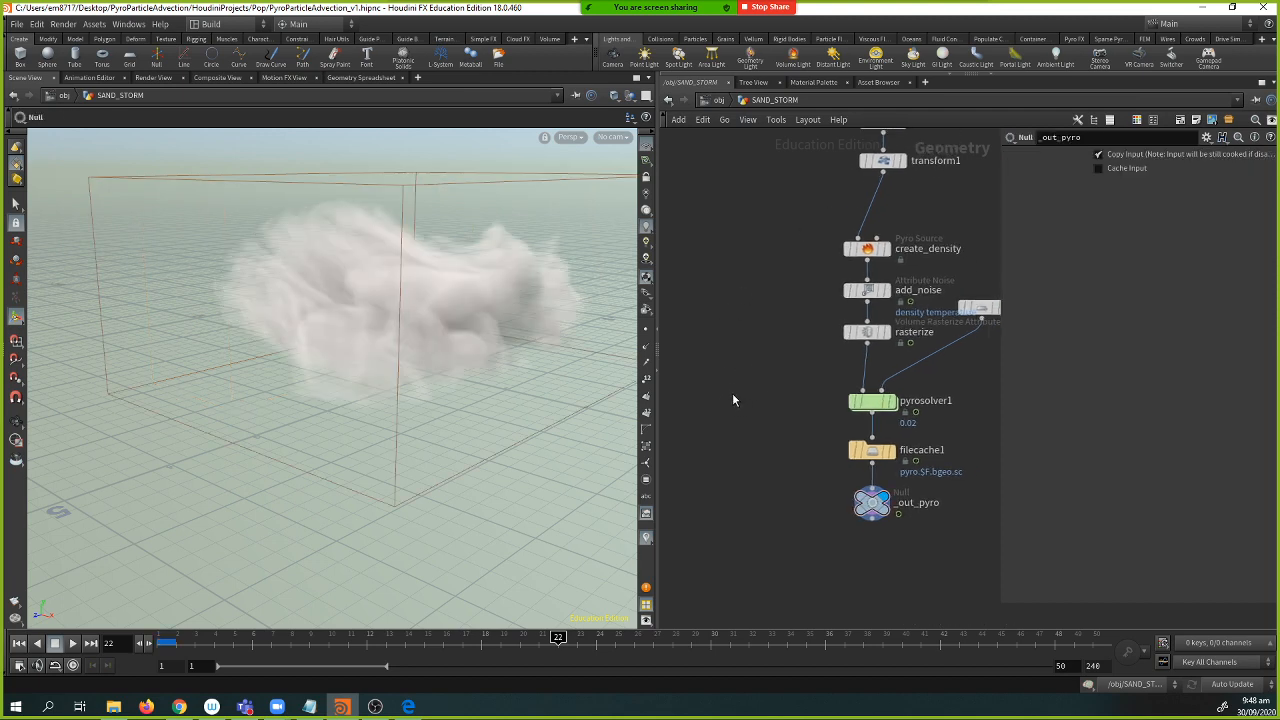
key(Tab)
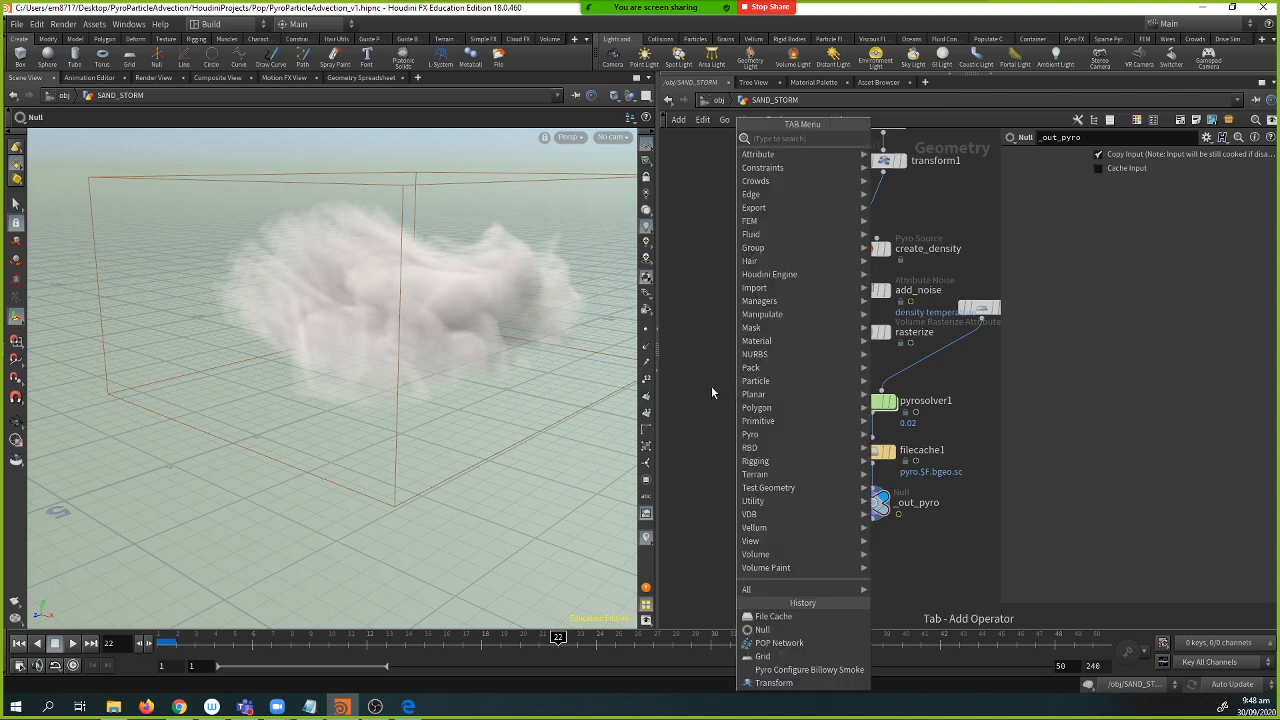
text(pop)
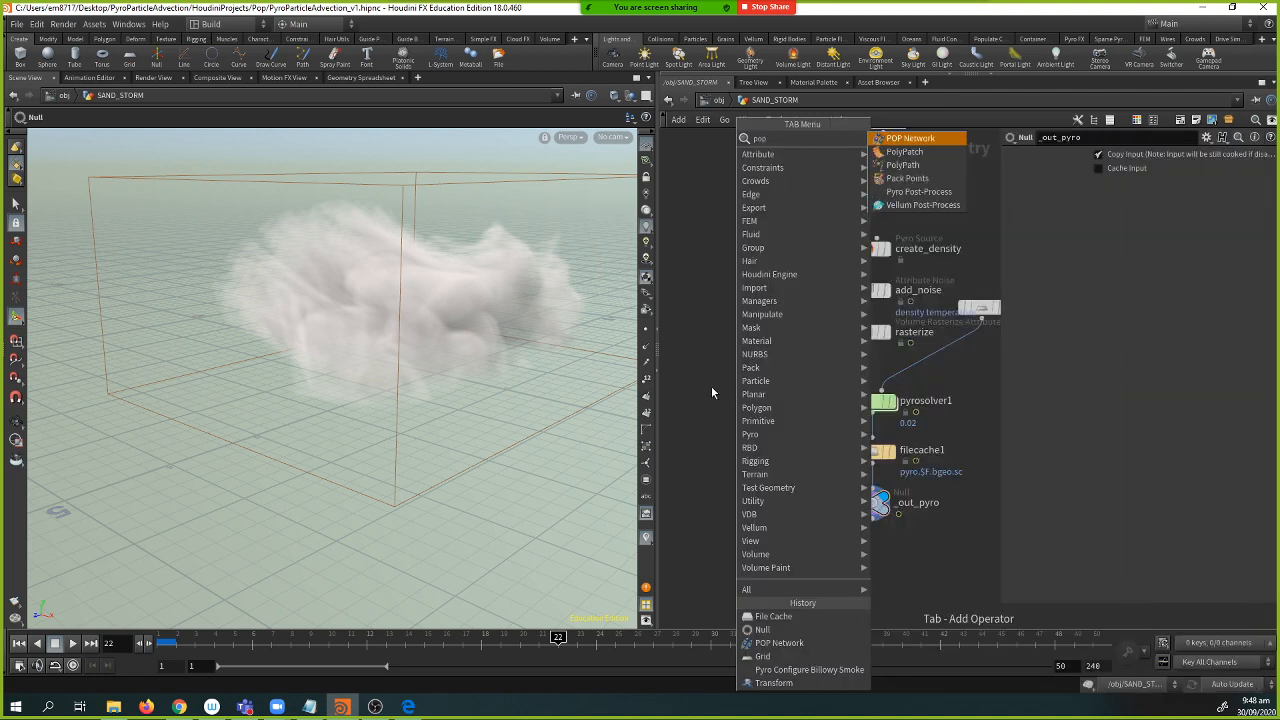
key(Return)
click(757, 400)
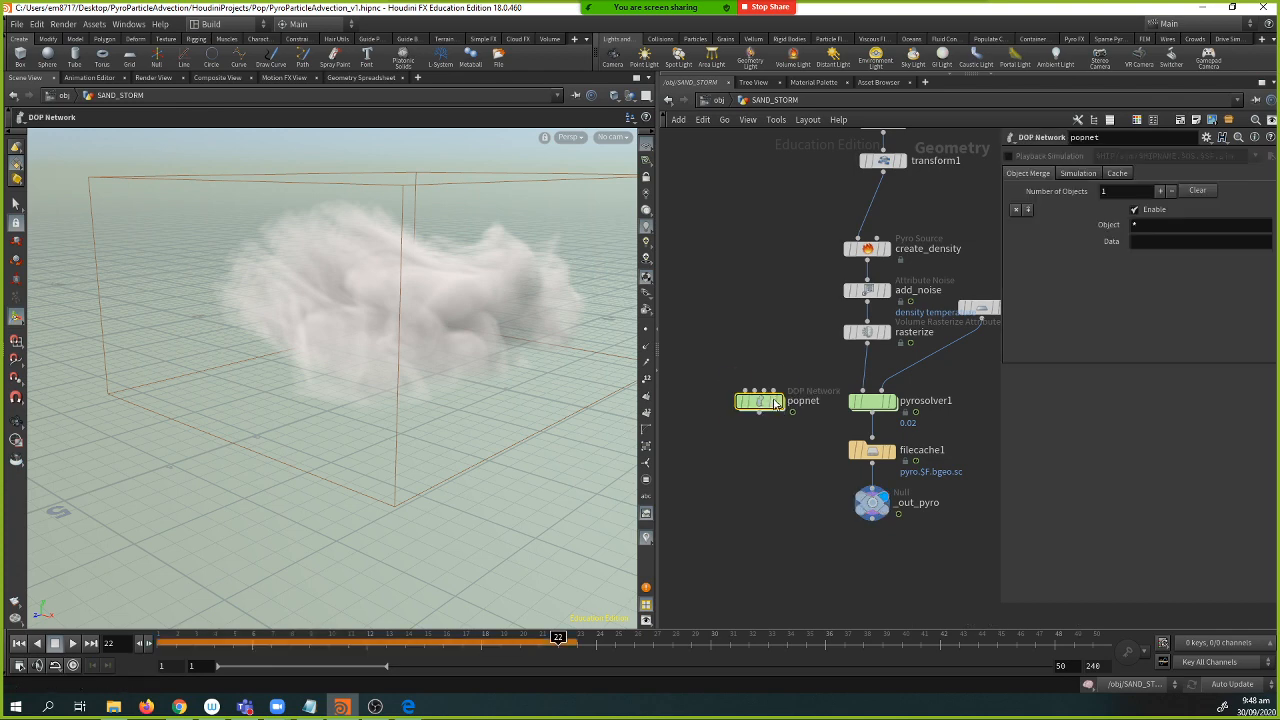
double_click(960, 401)
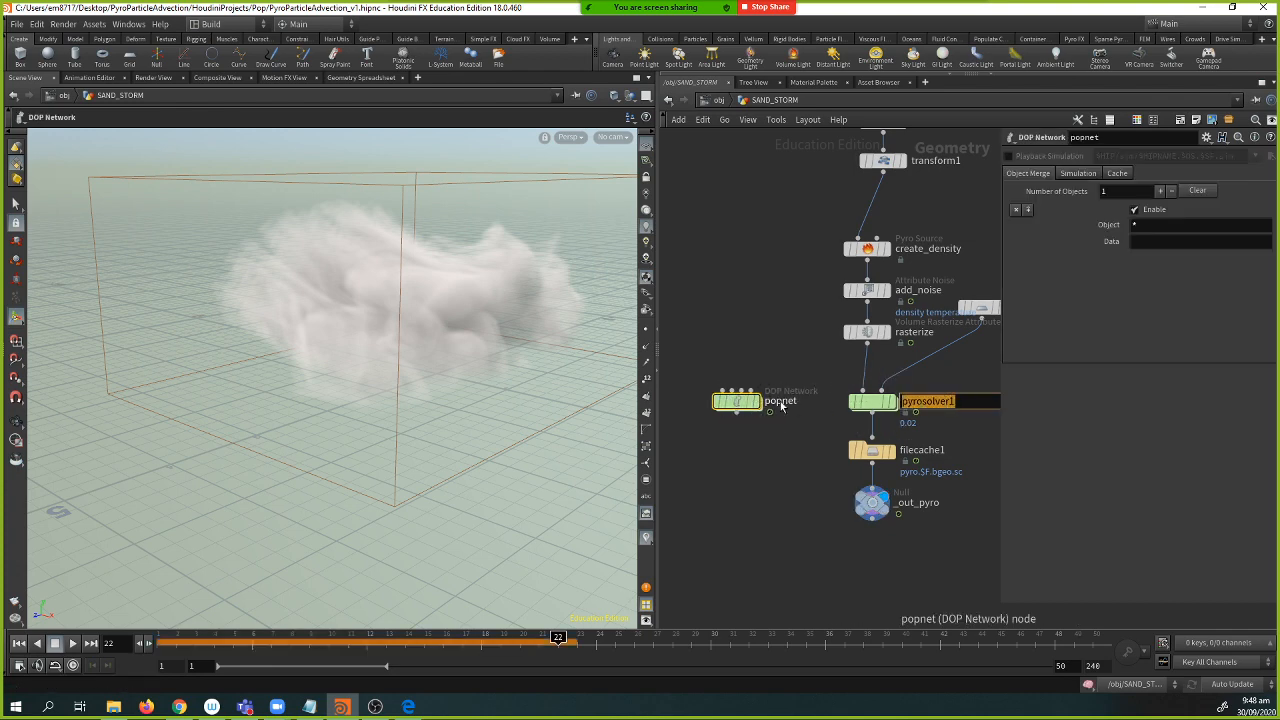
text(pyro_so)
key(Escape)
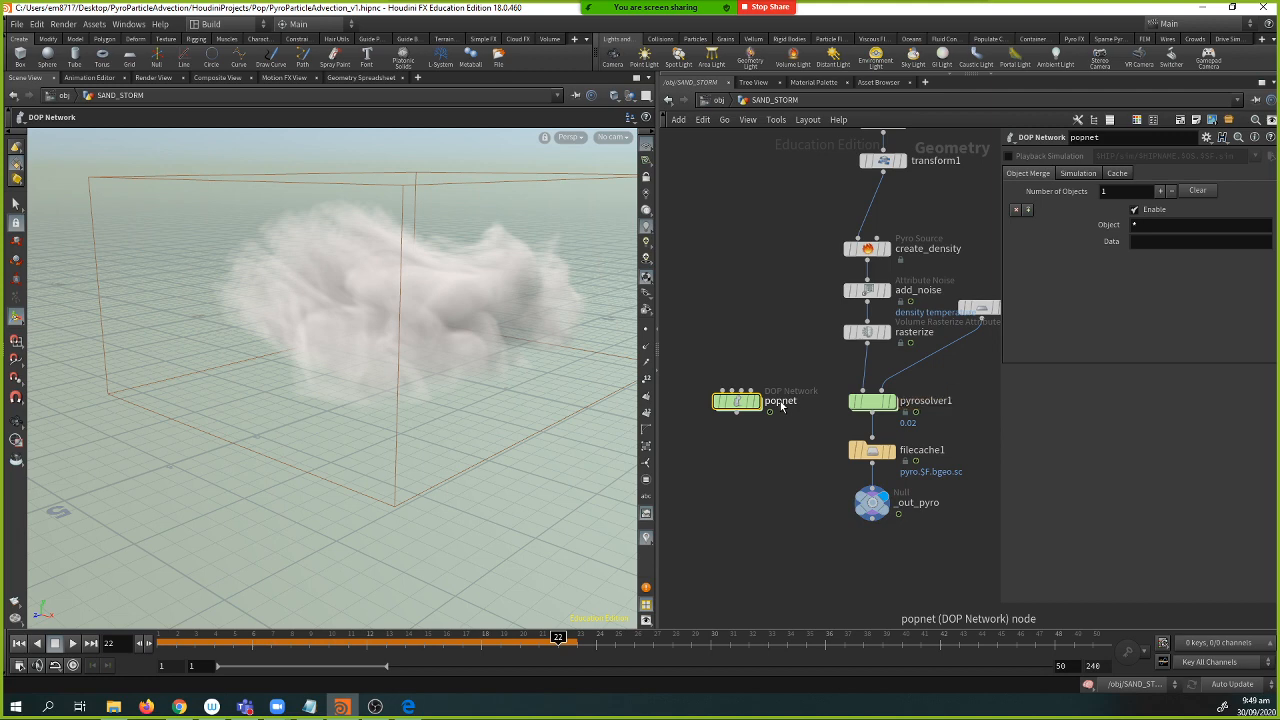
- Rename the new popnet node to sand_storm_solver and move it farther away from pyrosolver1
double_click(787, 401)
double_click(785, 401)
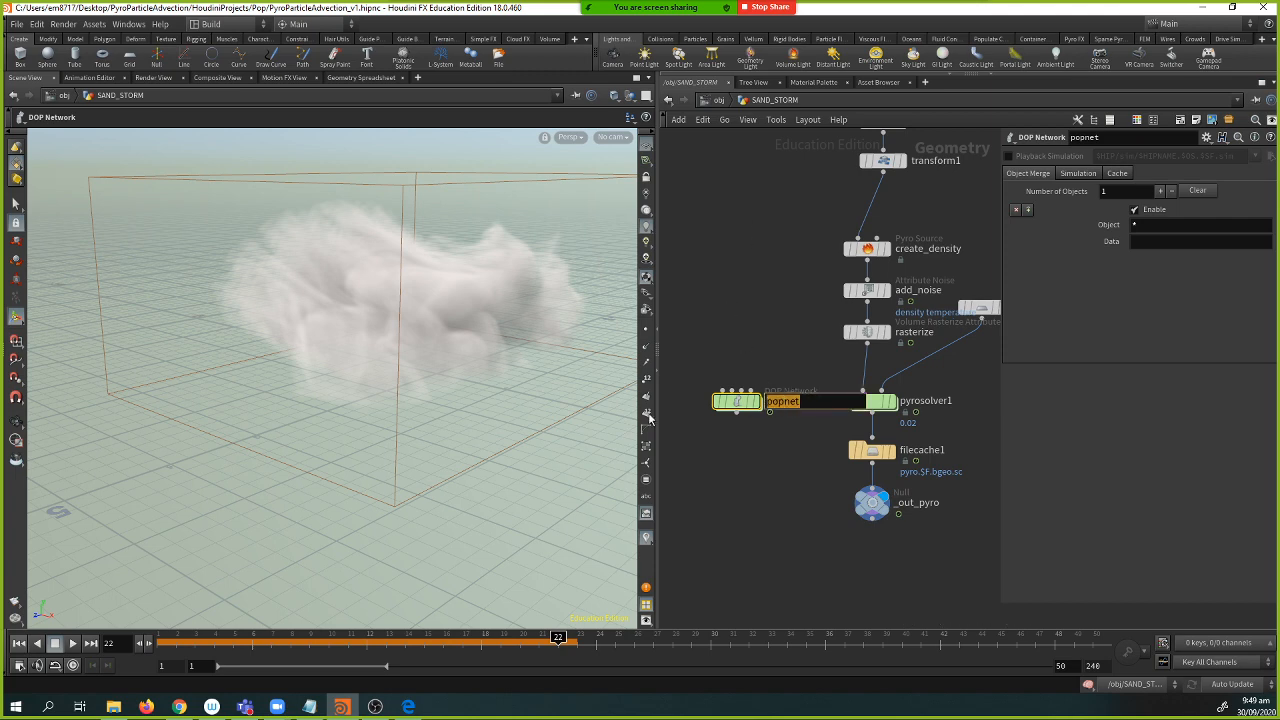
text(sand_storm_solver)
key(Return)
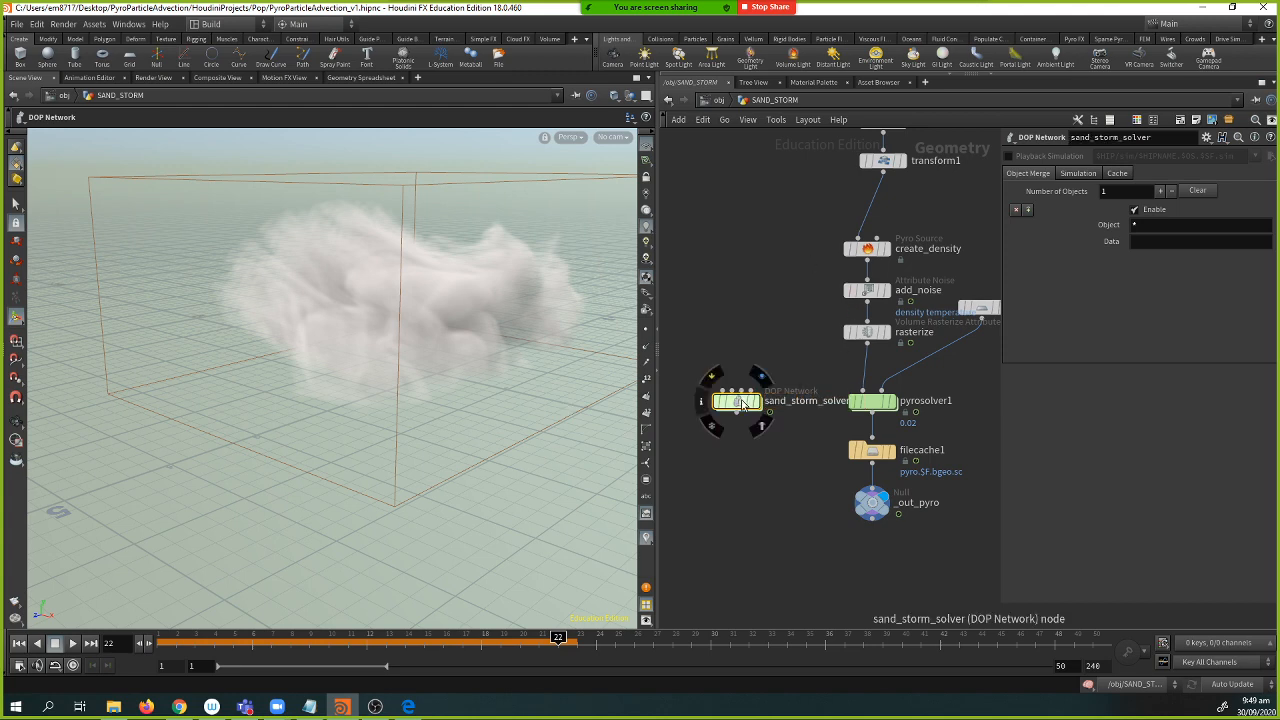
drag(737, 402, 707, 419)
- Return the timeline to frame 1
middle_drag(765, 248, 776, 263)
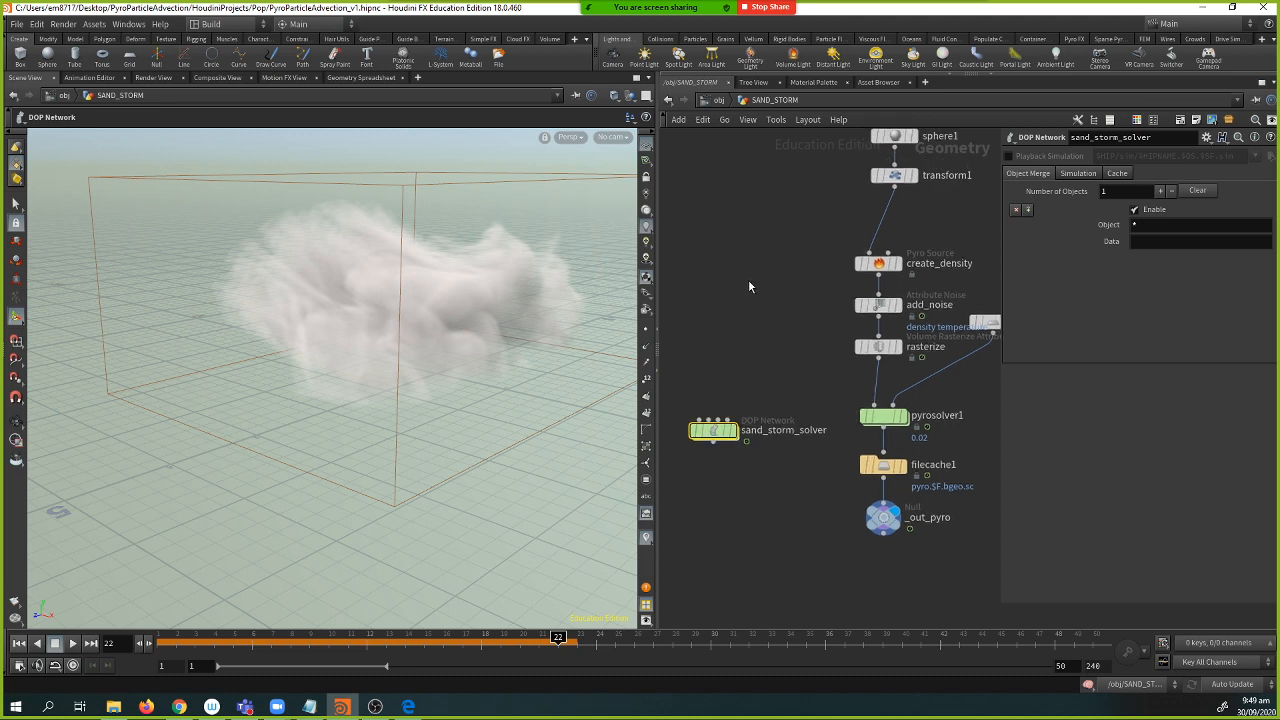
click(365, 638)
drag(362, 638, 148, 643)
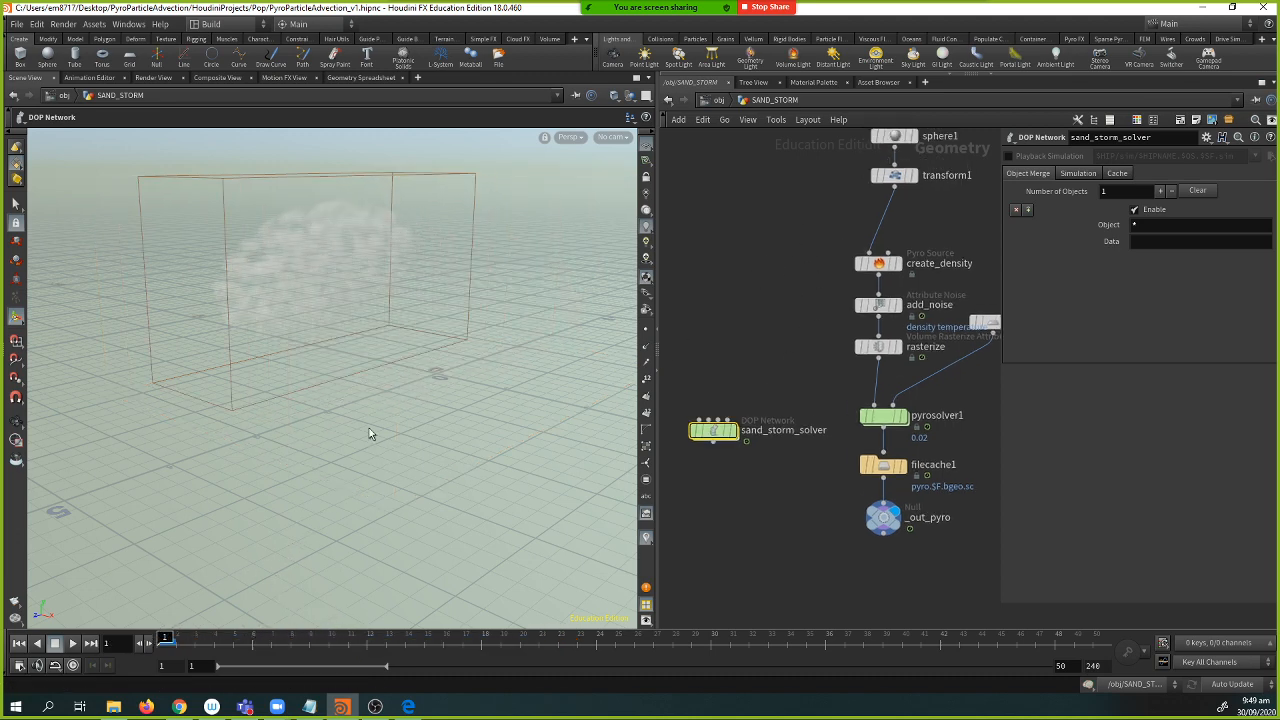
key(Escape)
drag(334, 391, 524, 350)
- Wire transform1 into sand_storm_solver's first input and route the wire through a dot above the solver
middle_drag(805, 274, 847, 314)
middle_drag(886, 232, 860, 232)
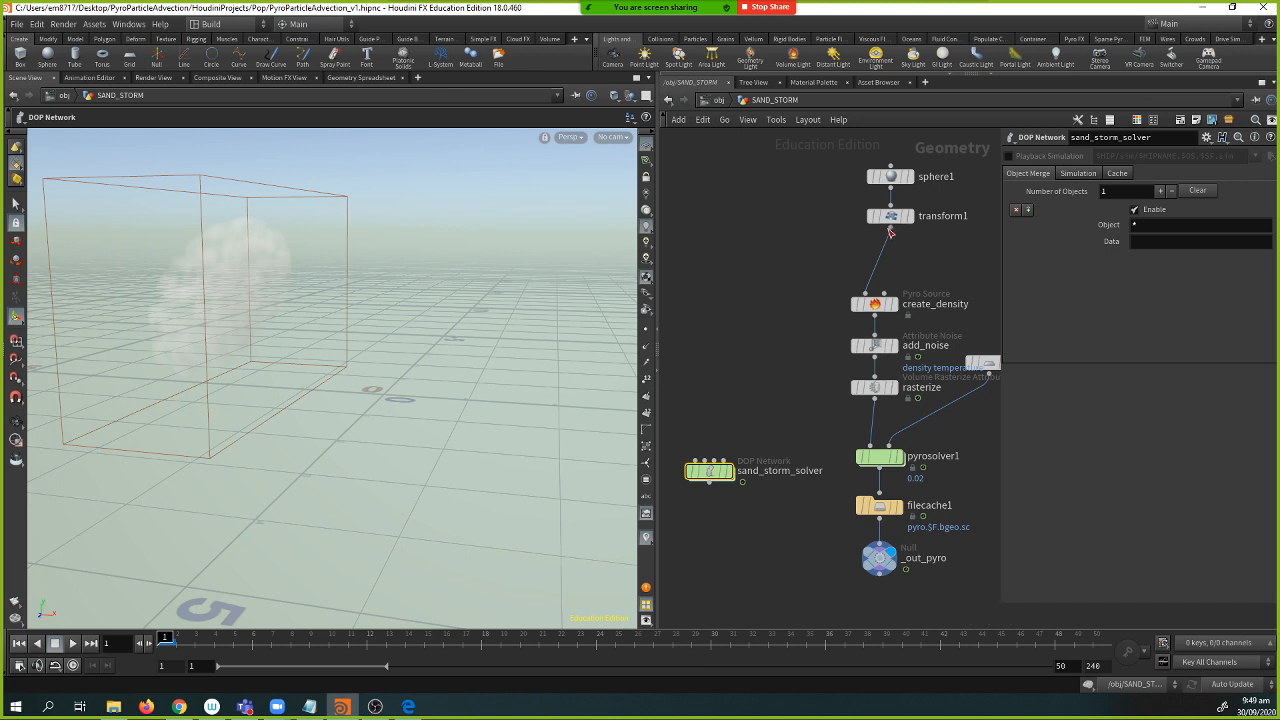
drag(891, 233, 747, 458)
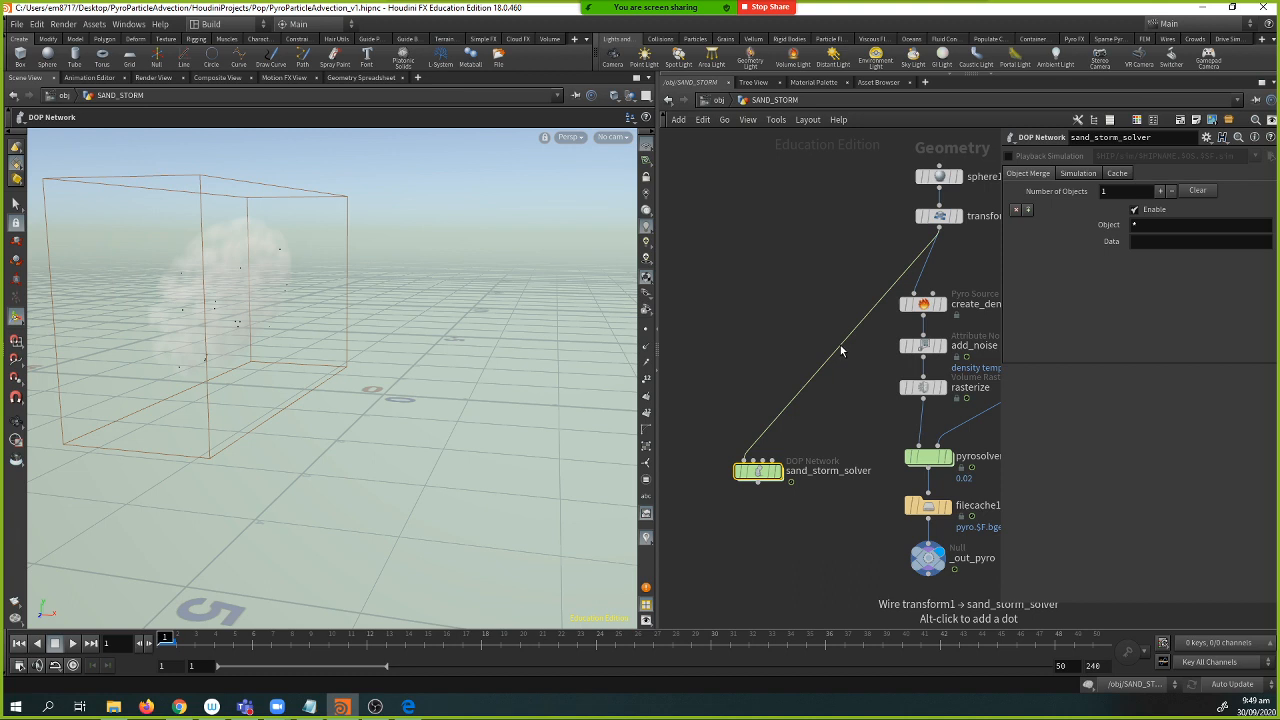
alt+drag(840, 343, 738, 242)
drag(755, 473, 754, 443)
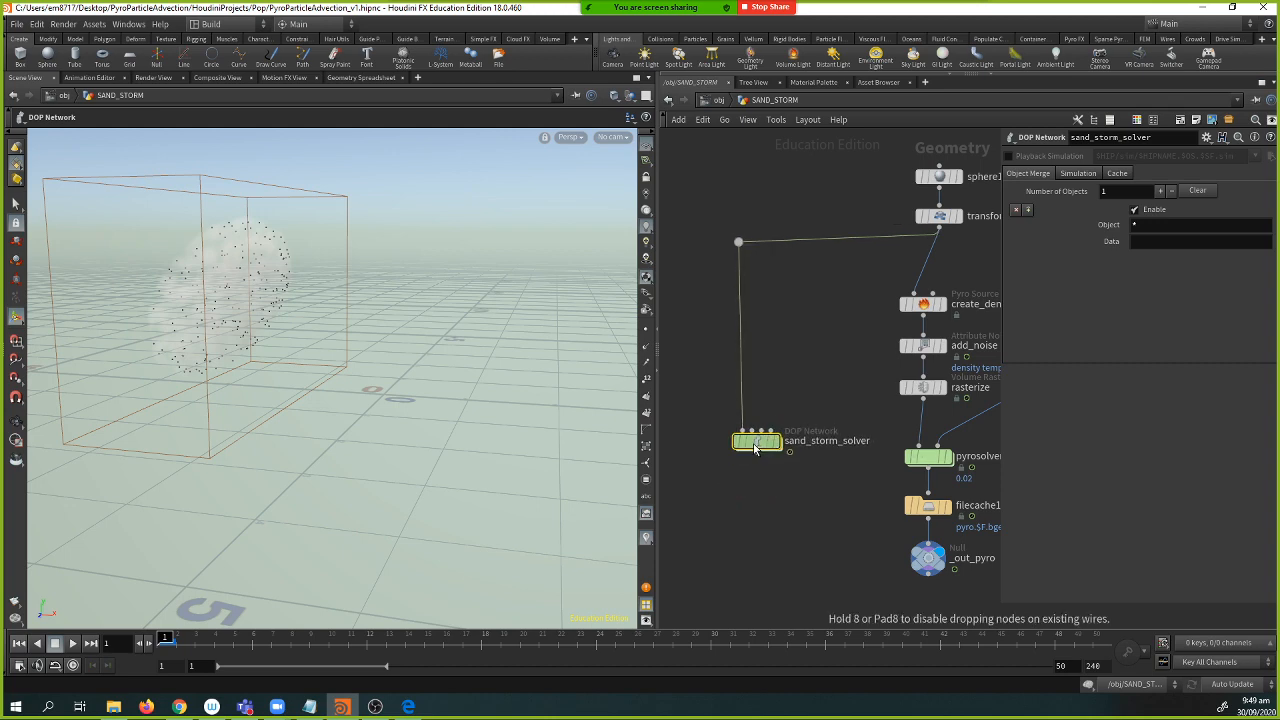
- Enter sand_storm_solver and move the wire_pops_into_here merge slightly down, aligned beneath source_first_input
double_click(754, 441)
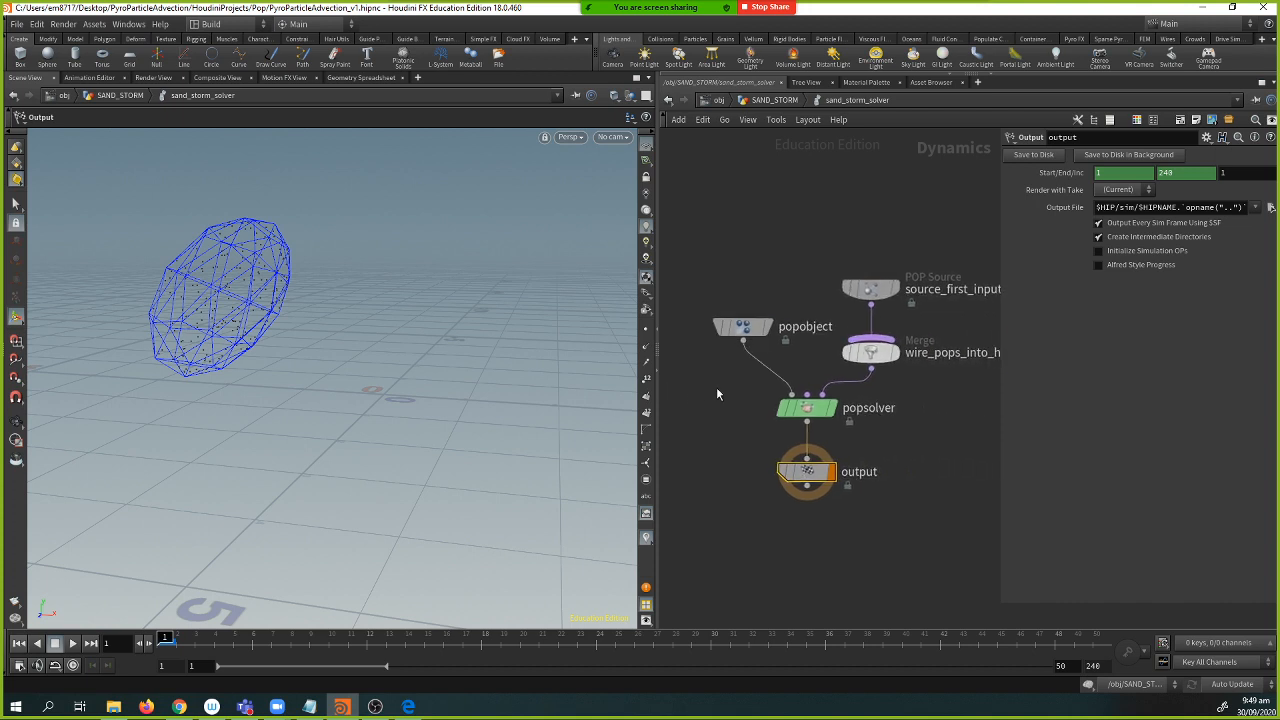
click(722, 326)
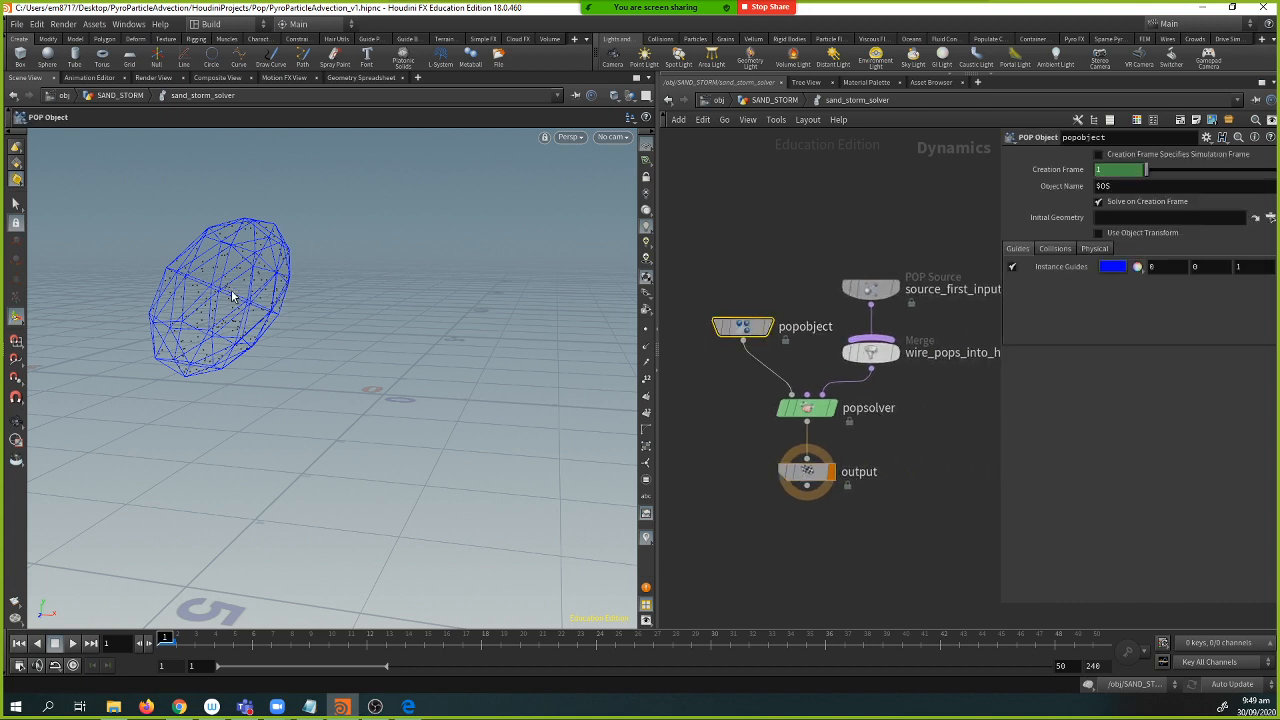
middle_drag(880, 259, 823, 245)
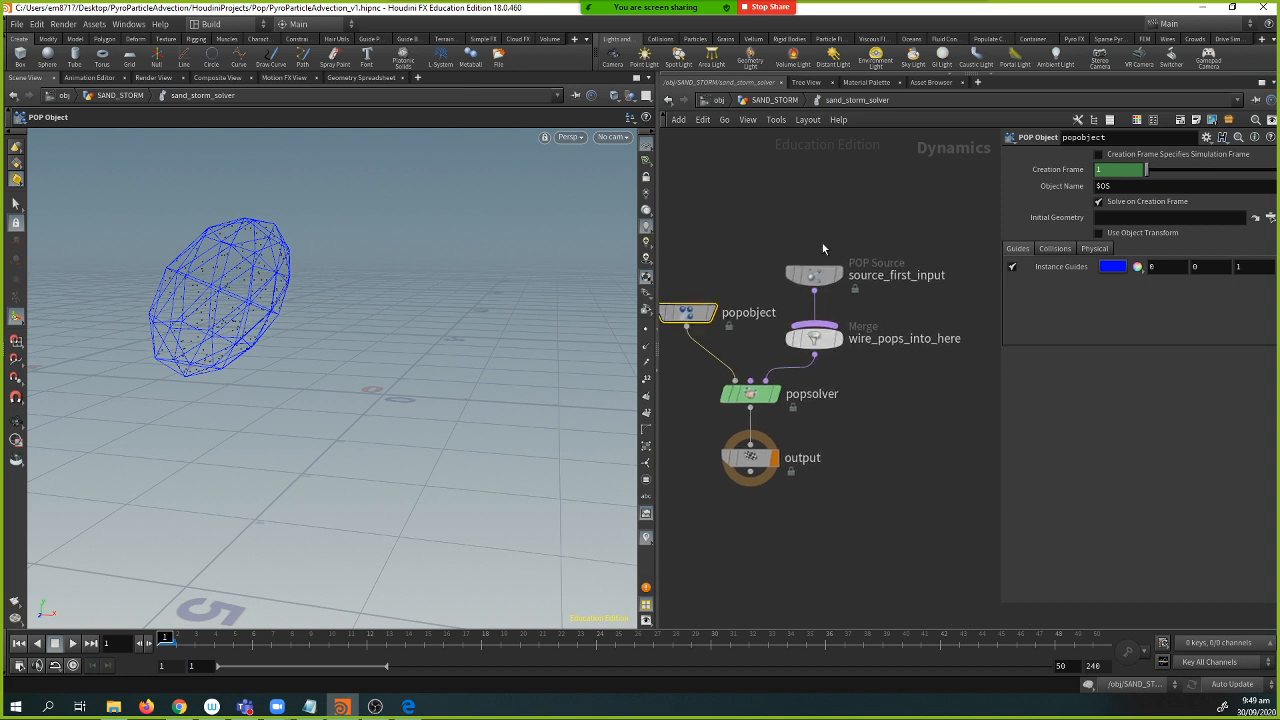
mouse_move(882, 338)
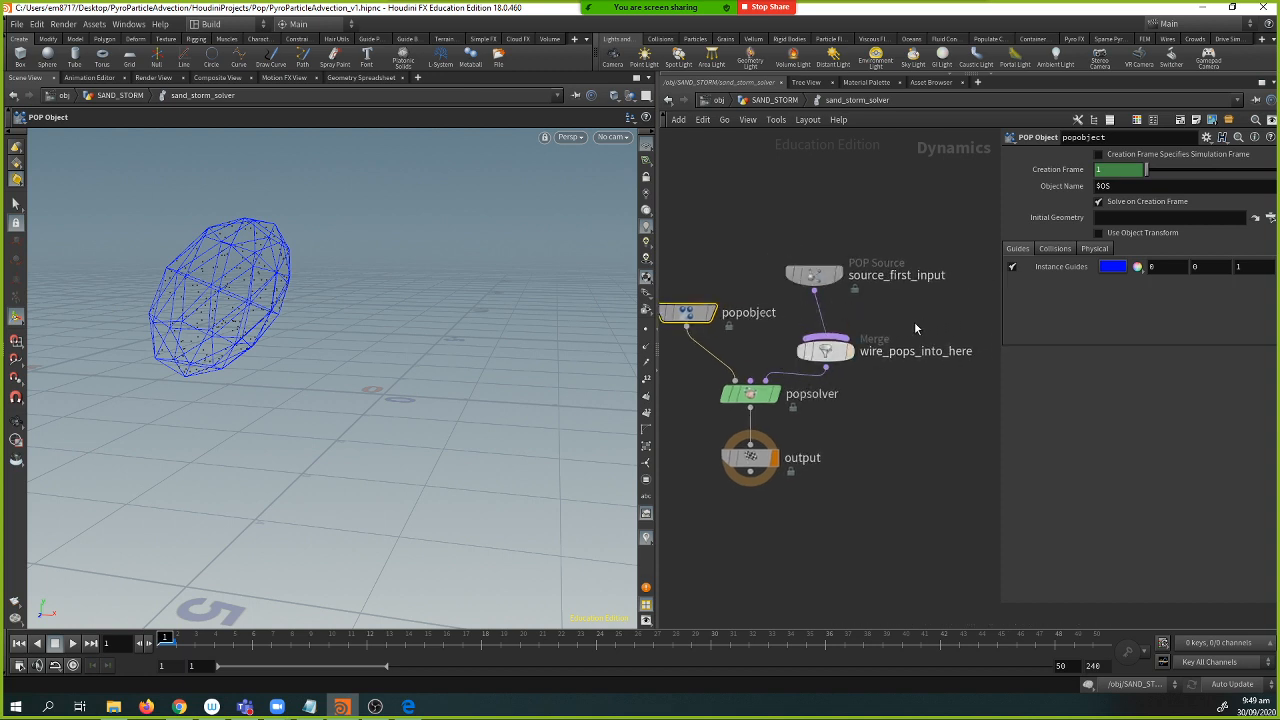
drag(823, 355, 811, 354)
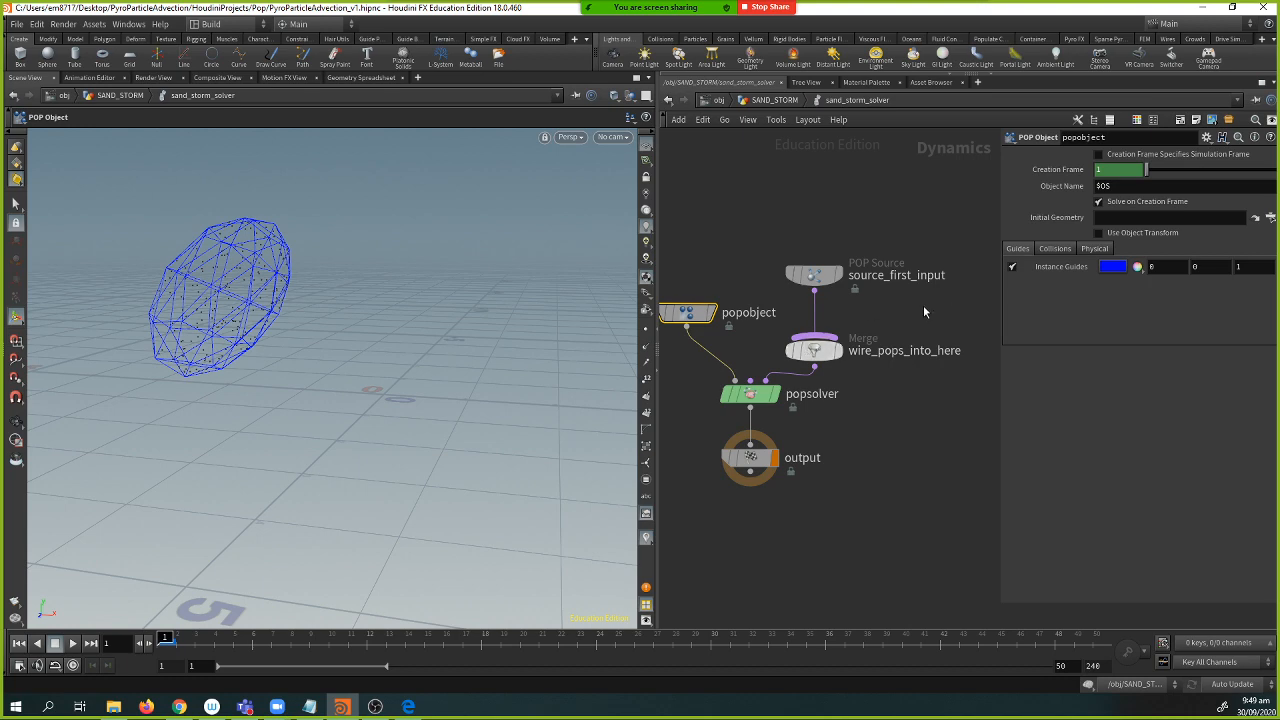
middle_drag(857, 331, 832, 331)
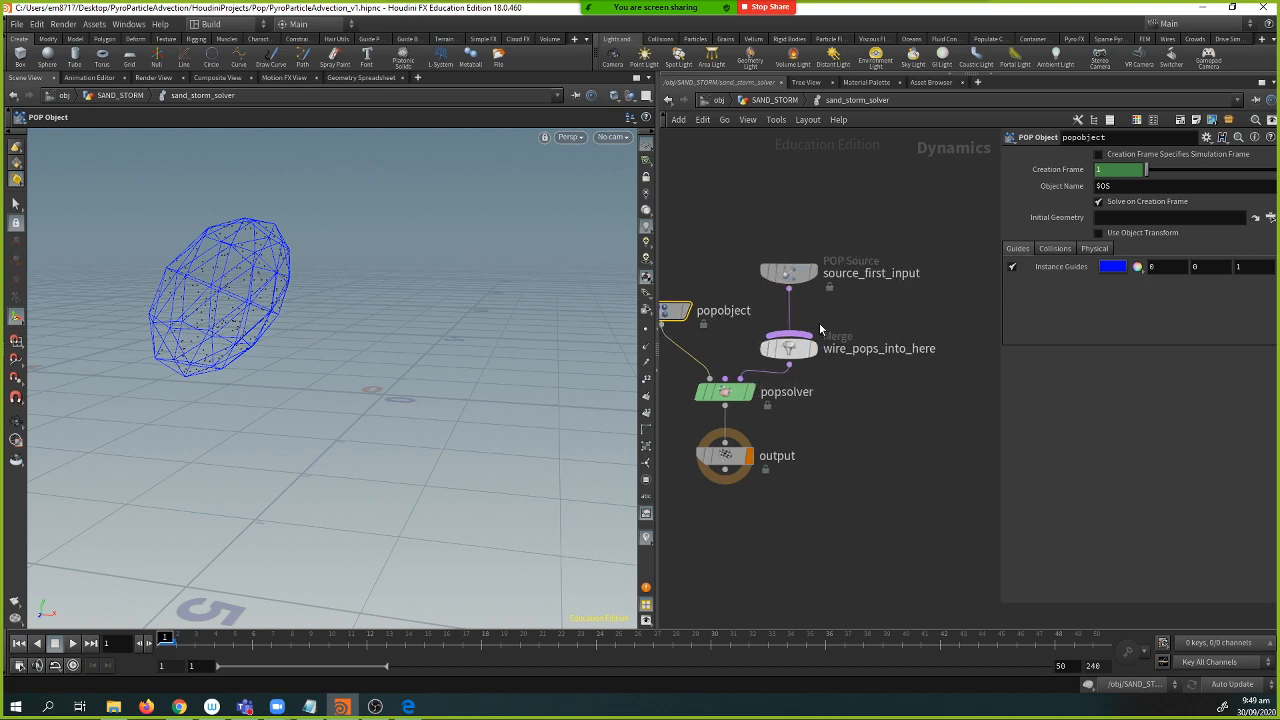
- Add a POP Advect by Volumes node and wire it into the wire_pops_into_here merge
key(Tab)
text(pop a)
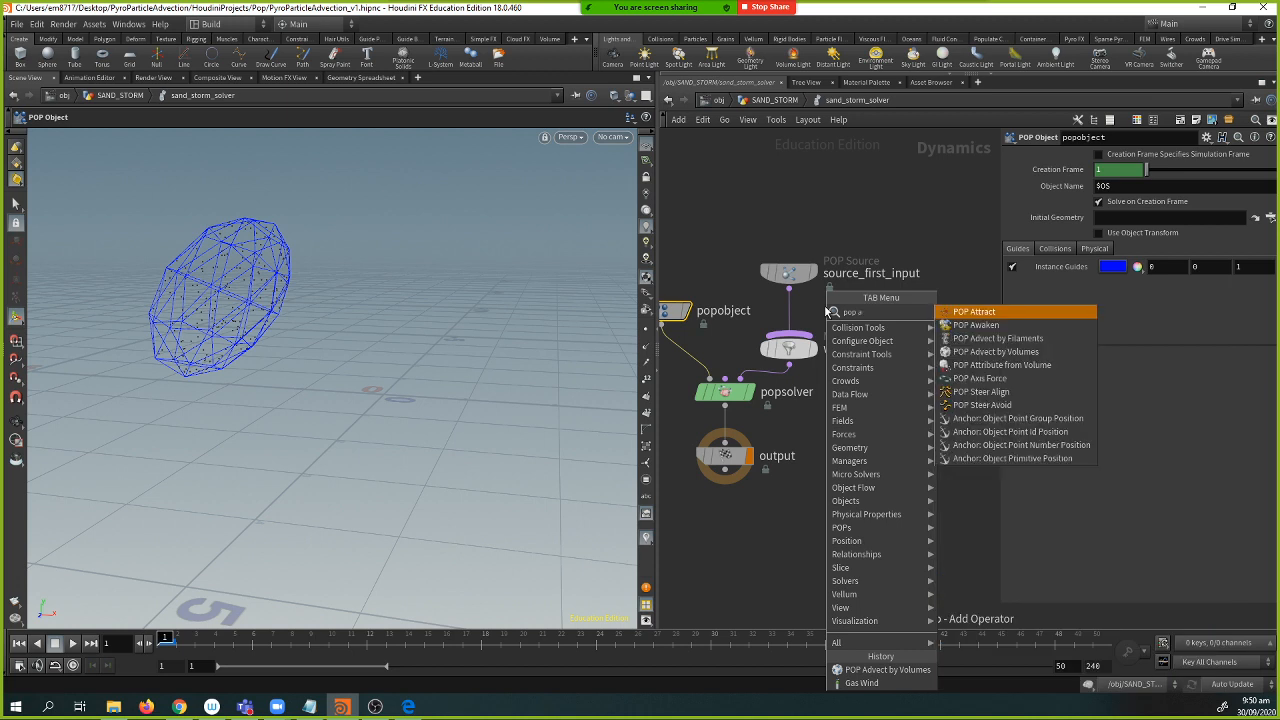
key(Down)
key(Down)
key(Down)
key(Return)
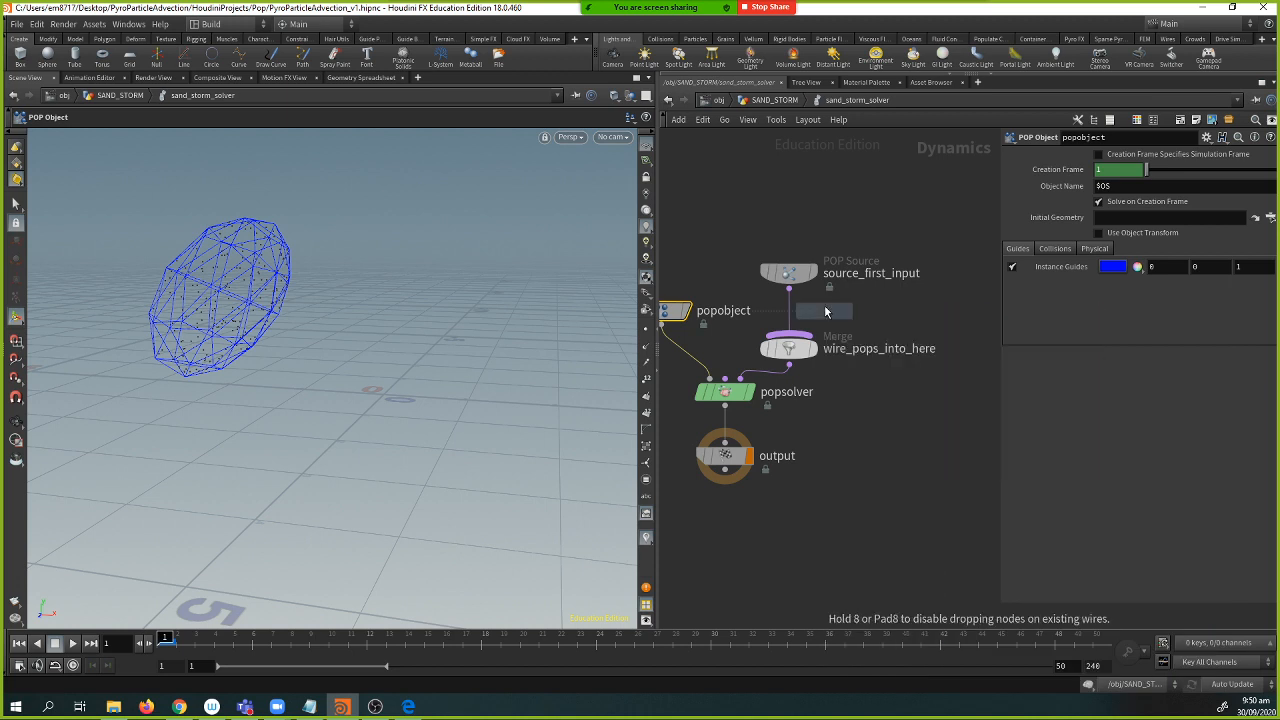
click(886, 326)
drag(888, 324, 790, 338)
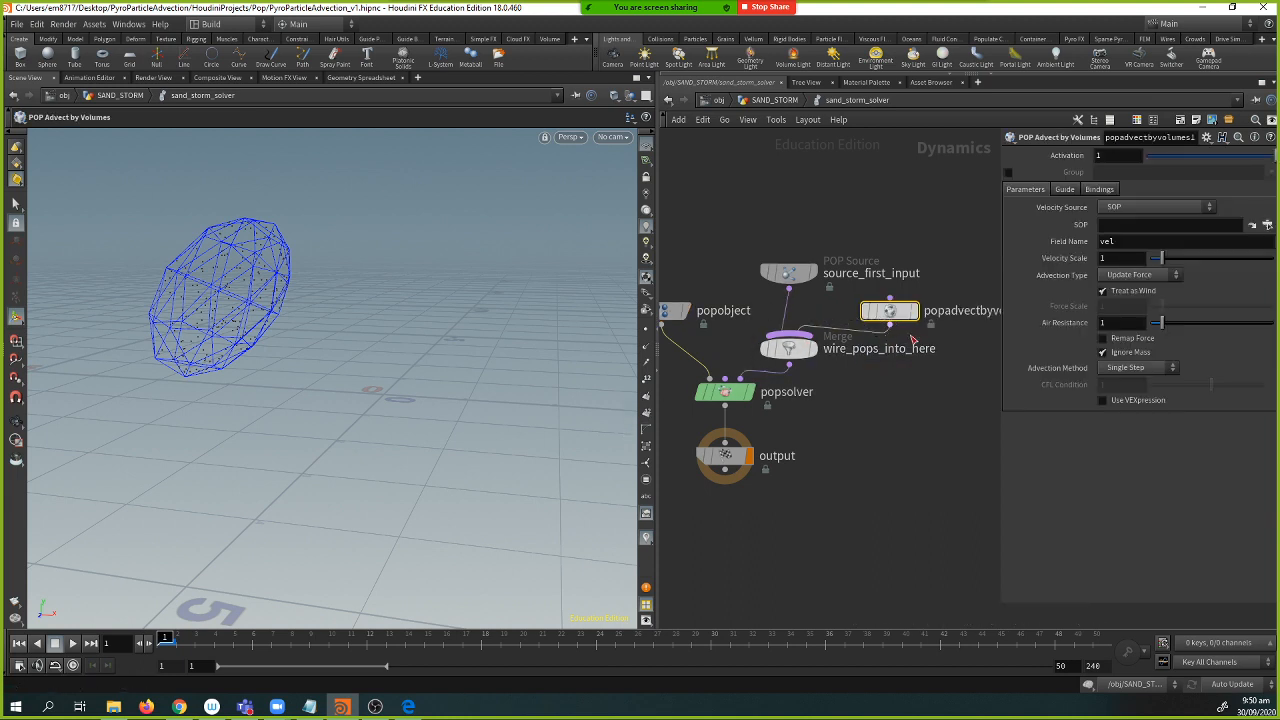
- Set the POP Advect by Volumes node's velocity SOP to /obj/SAND_STORM/_out_pyro
mouse_move(784, 360)
click(1267, 225)
click(1190, 172)
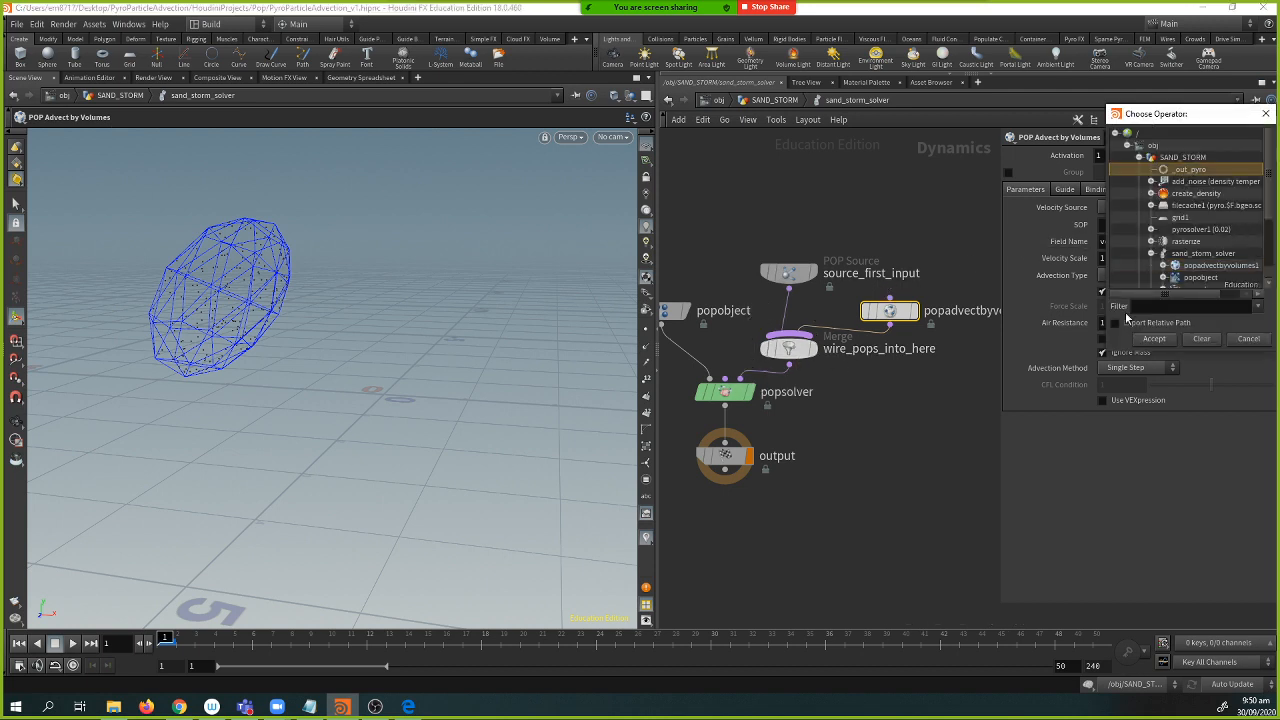
click(1154, 339)
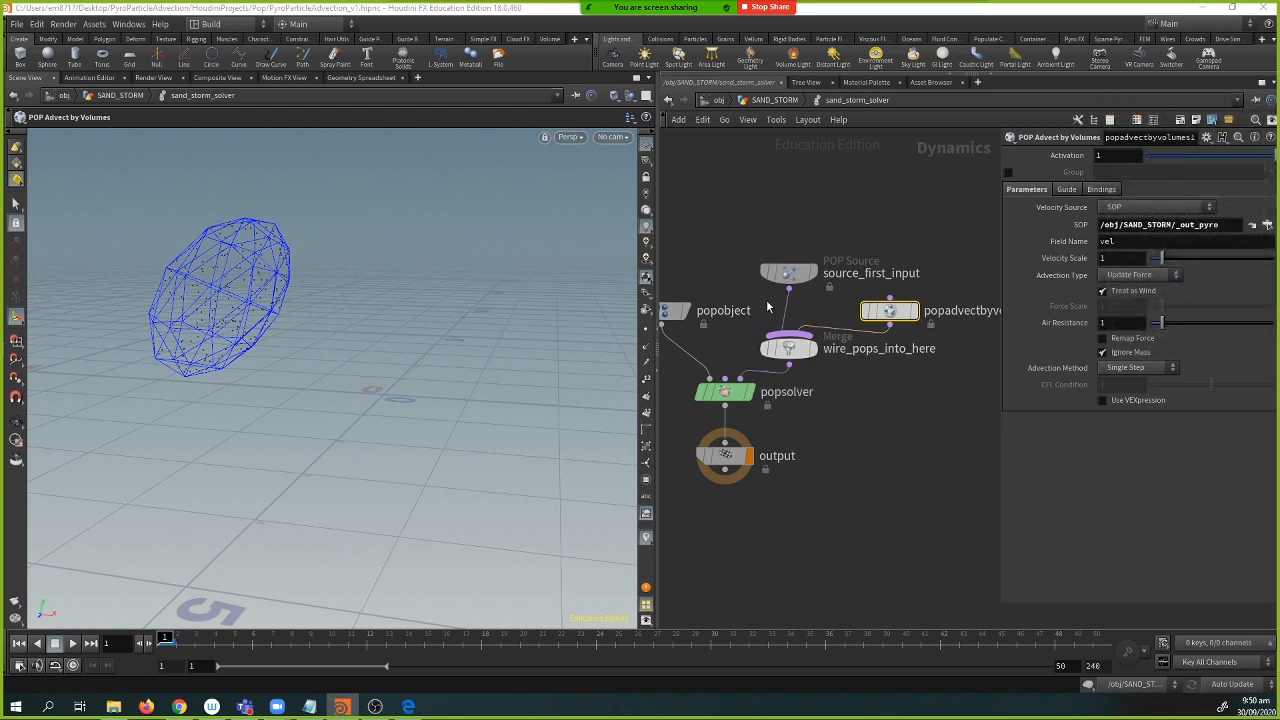
- On the source_first_input POP Source, set Const. Activation to 0 and Impulse Count to 2000
middle_drag(743, 288, 794, 263)
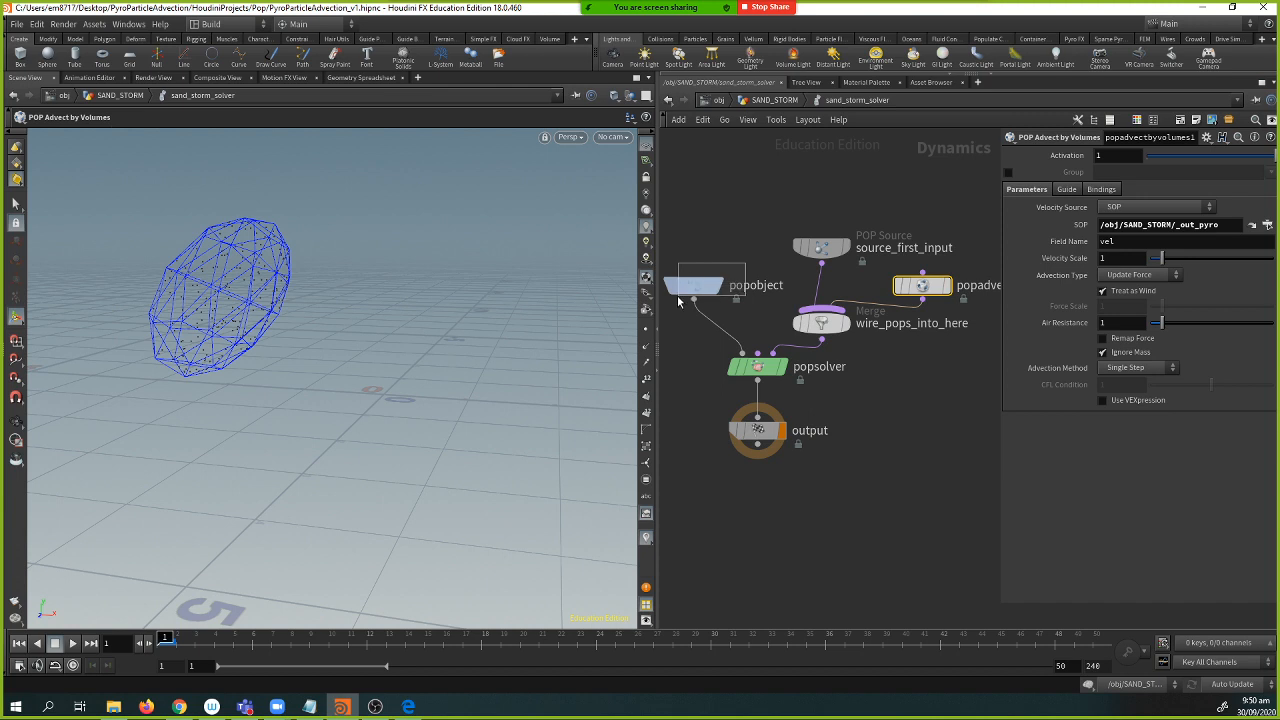
click(700, 287)
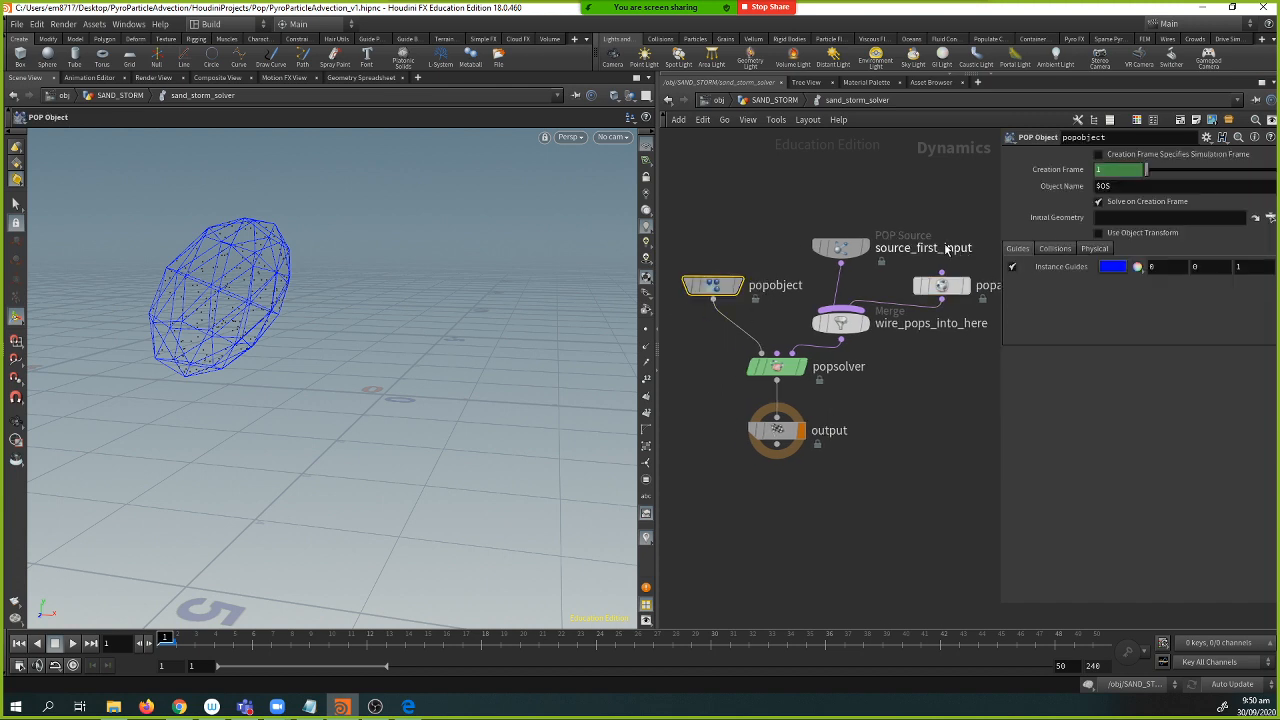
middle_drag(930, 242, 870, 230)
click(757, 236)
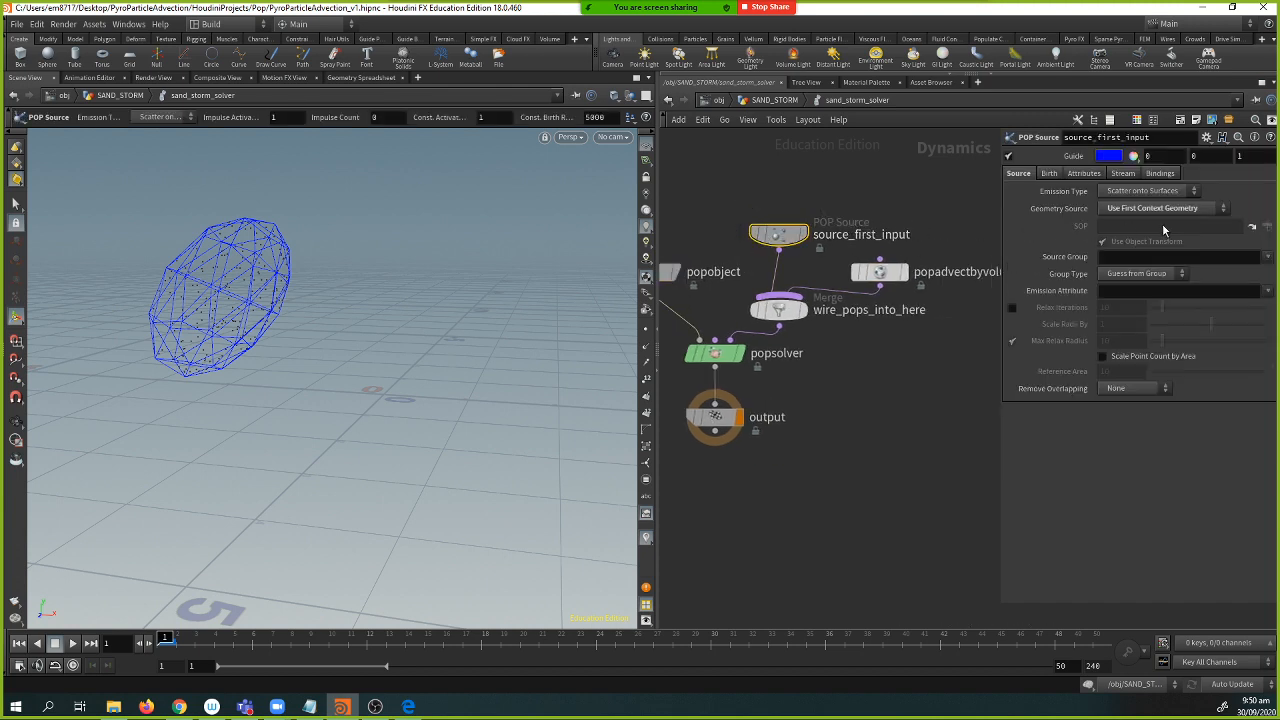
click(1048, 174)
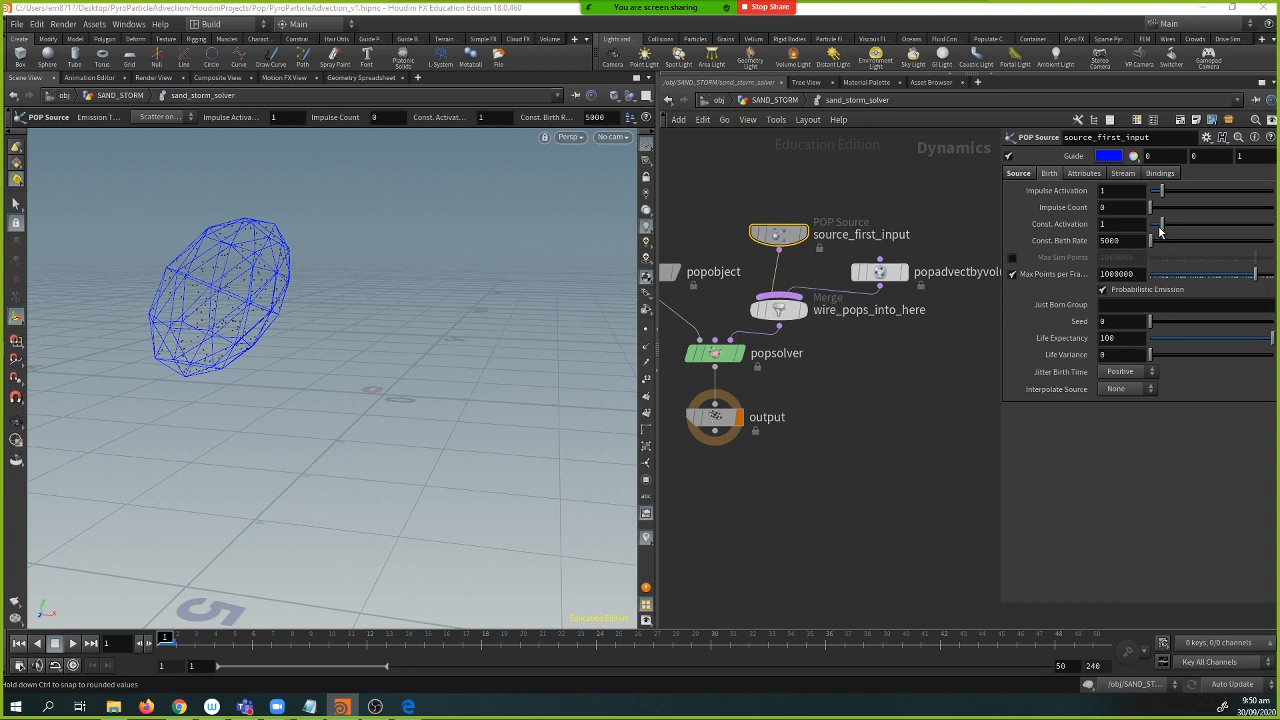
drag(1161, 228, 1150, 228)
click(1128, 206)
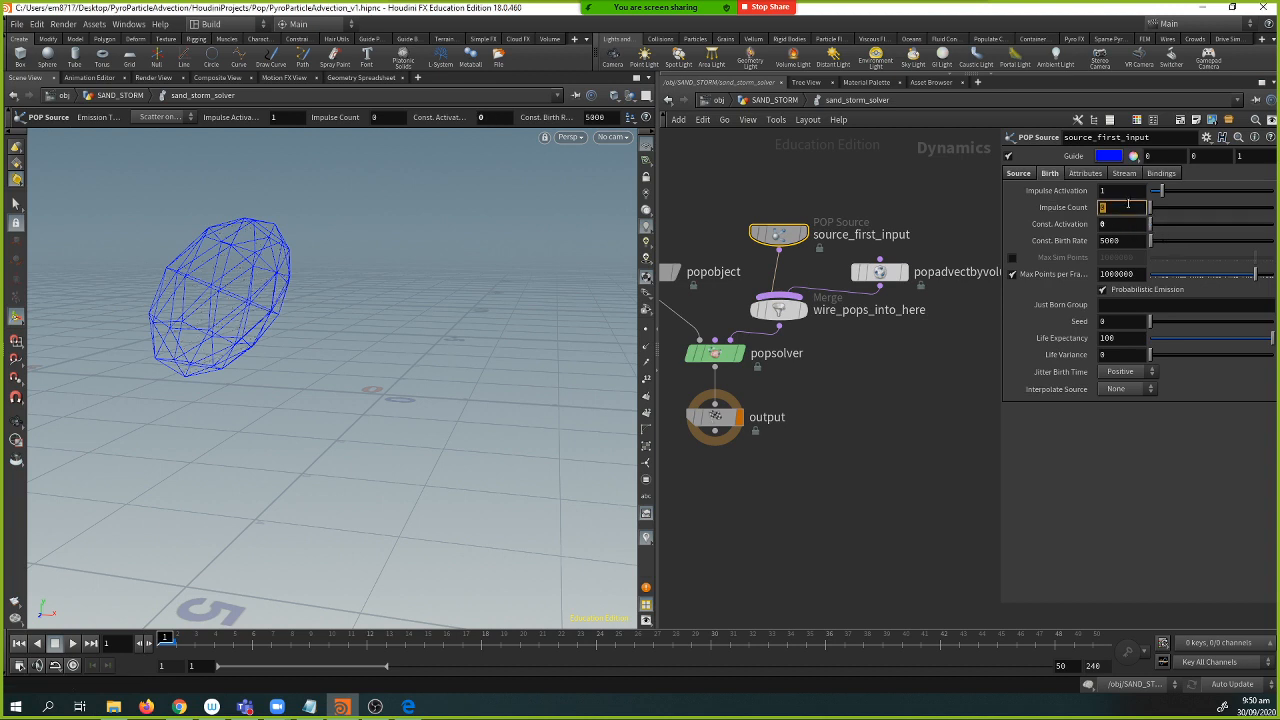
text(2000)
key(Return)
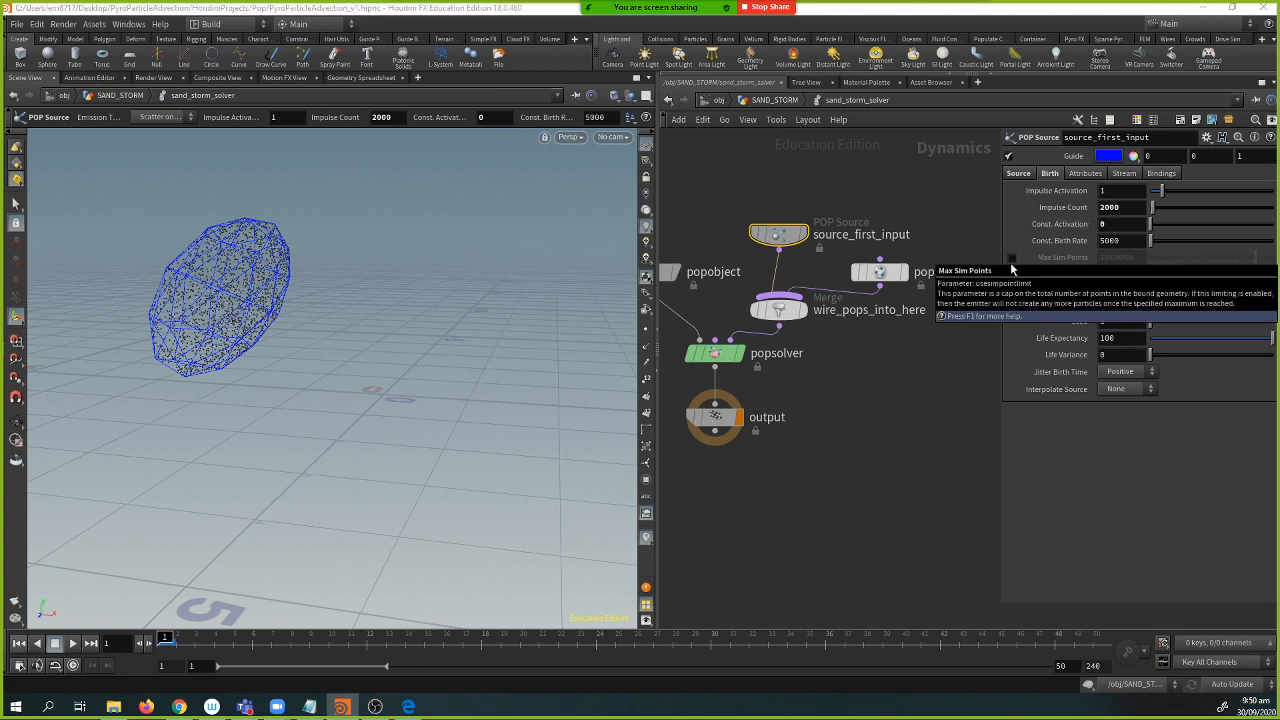
- Advance the particle simulation in stages to frame 39 and examine how the particles are carried by the velocity field
click(252, 634)
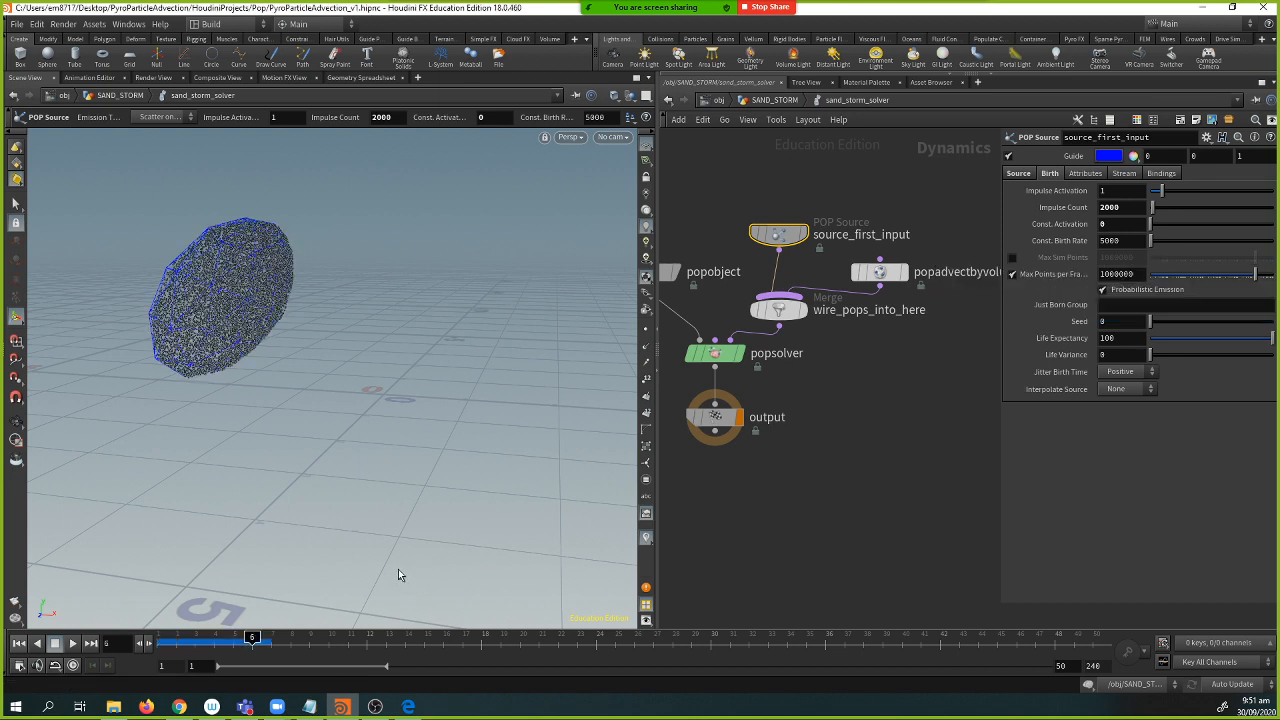
click(348, 636)
click(470, 638)
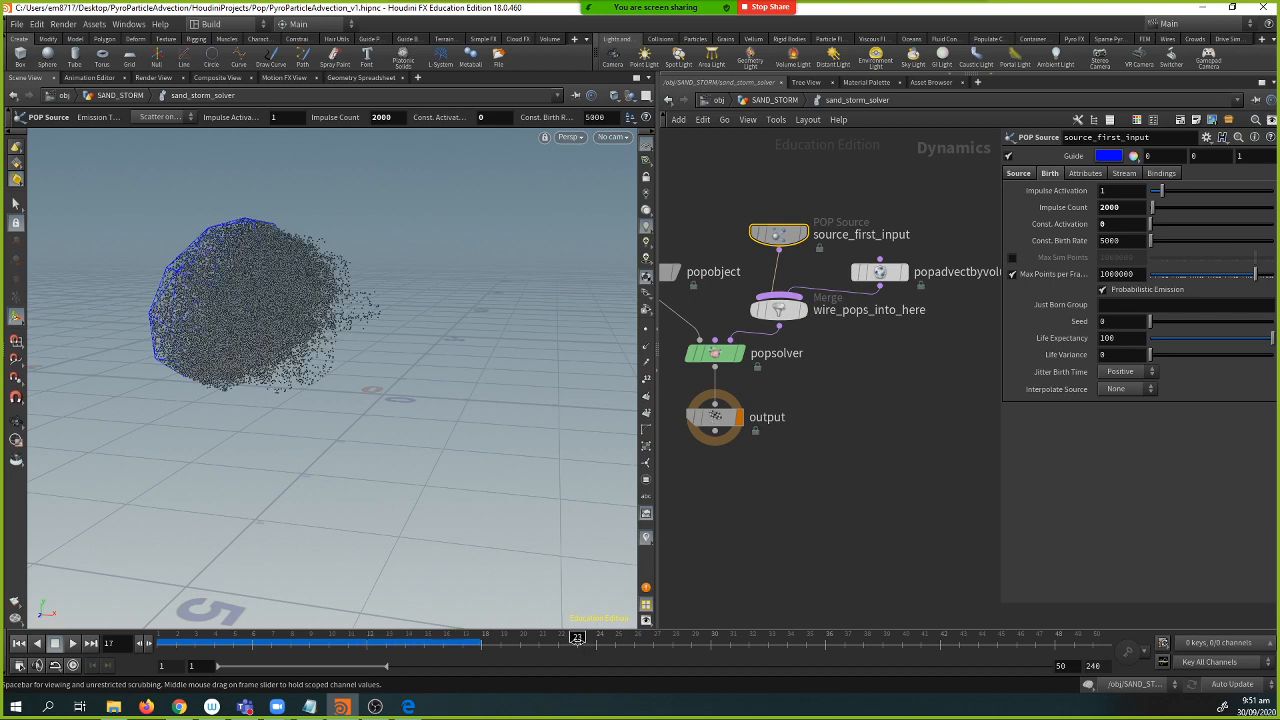
click(578, 638)
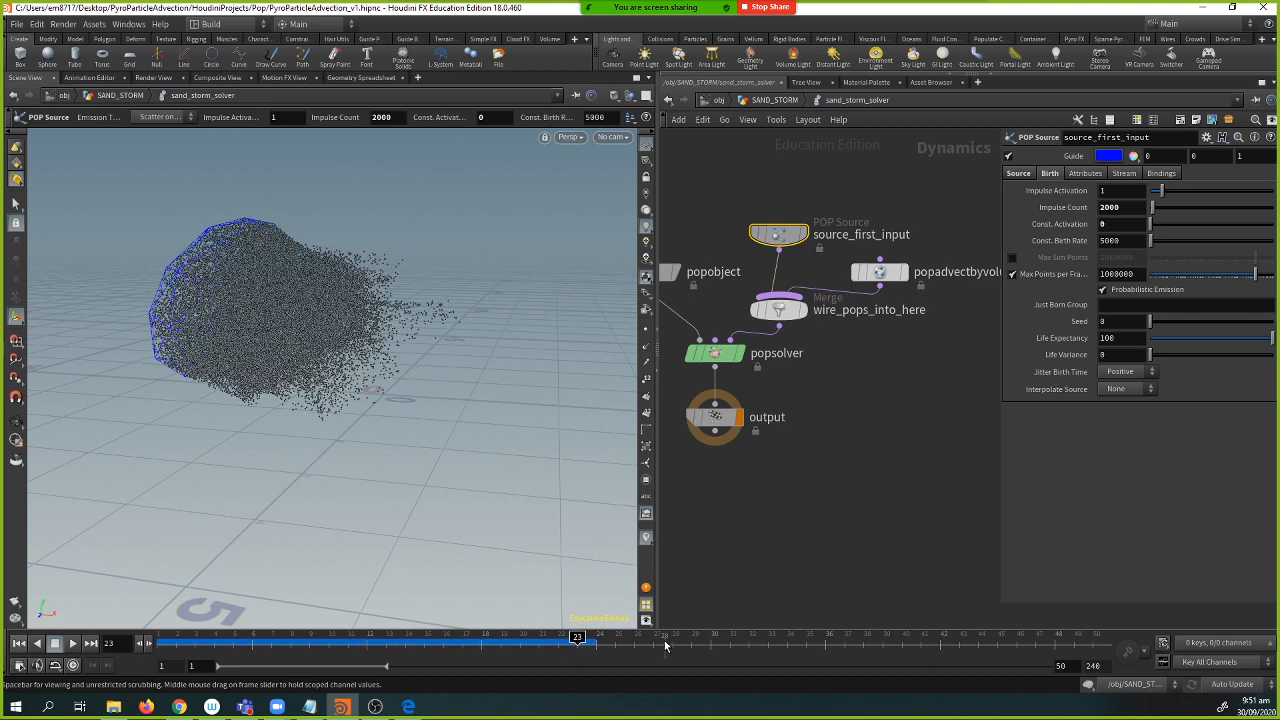
click(882, 638)
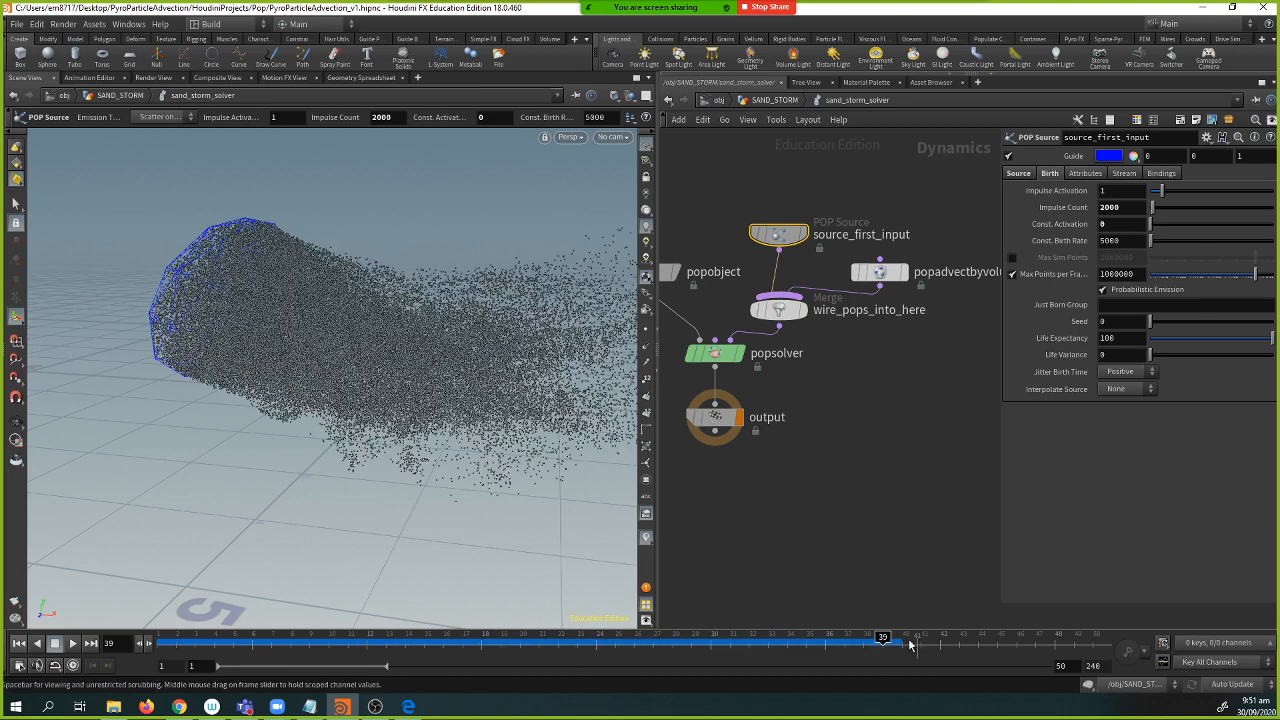
key(Escape)
drag(363, 397, 486, 334)
- Return to the SAND_STORM network and add a Null node wired below sand_storm_solver
click(762, 101)
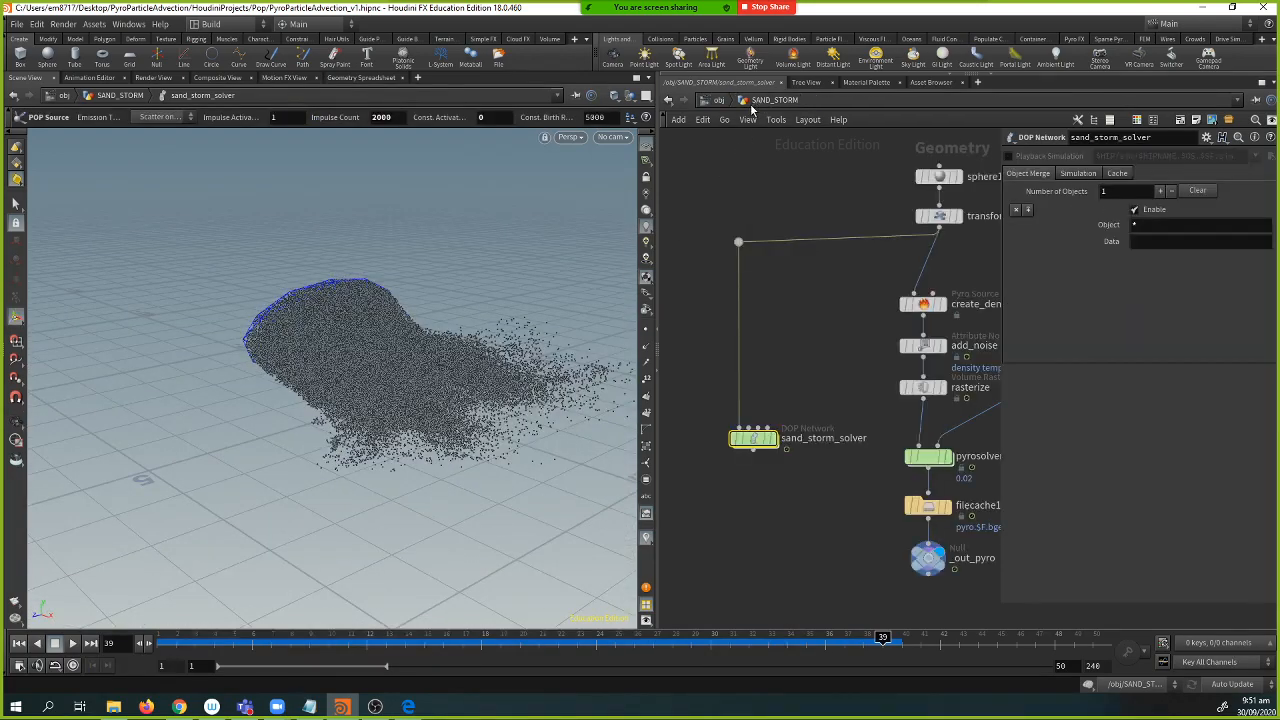
alt+drag(434, 368, 472, 358)
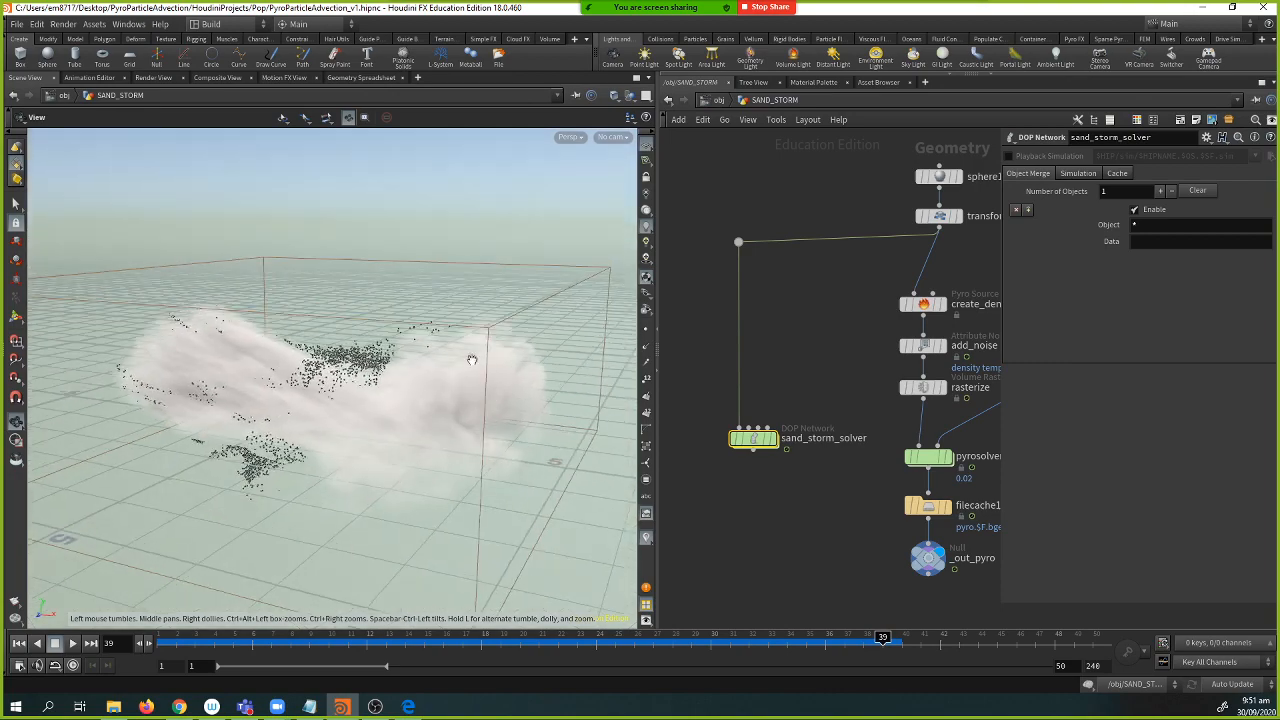
middle_drag(860, 446, 796, 415)
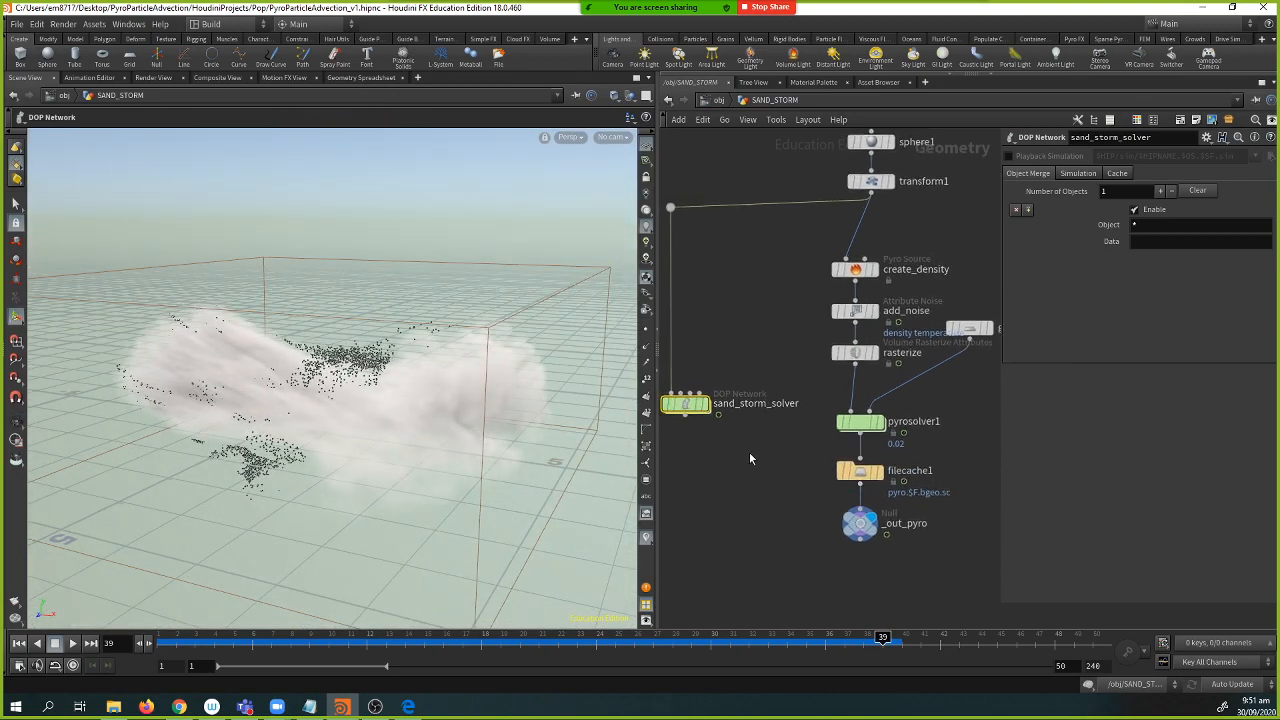
middle_drag(749, 452, 767, 439)
click(714, 411)
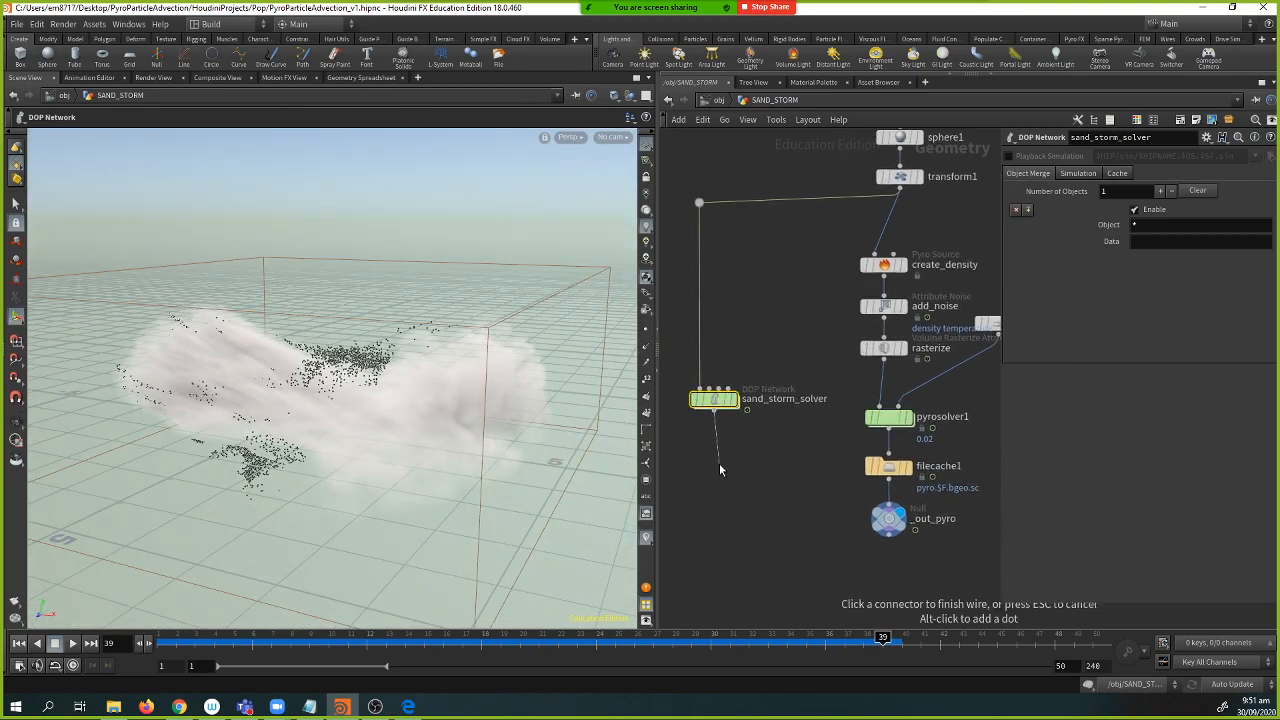
key(Tab)
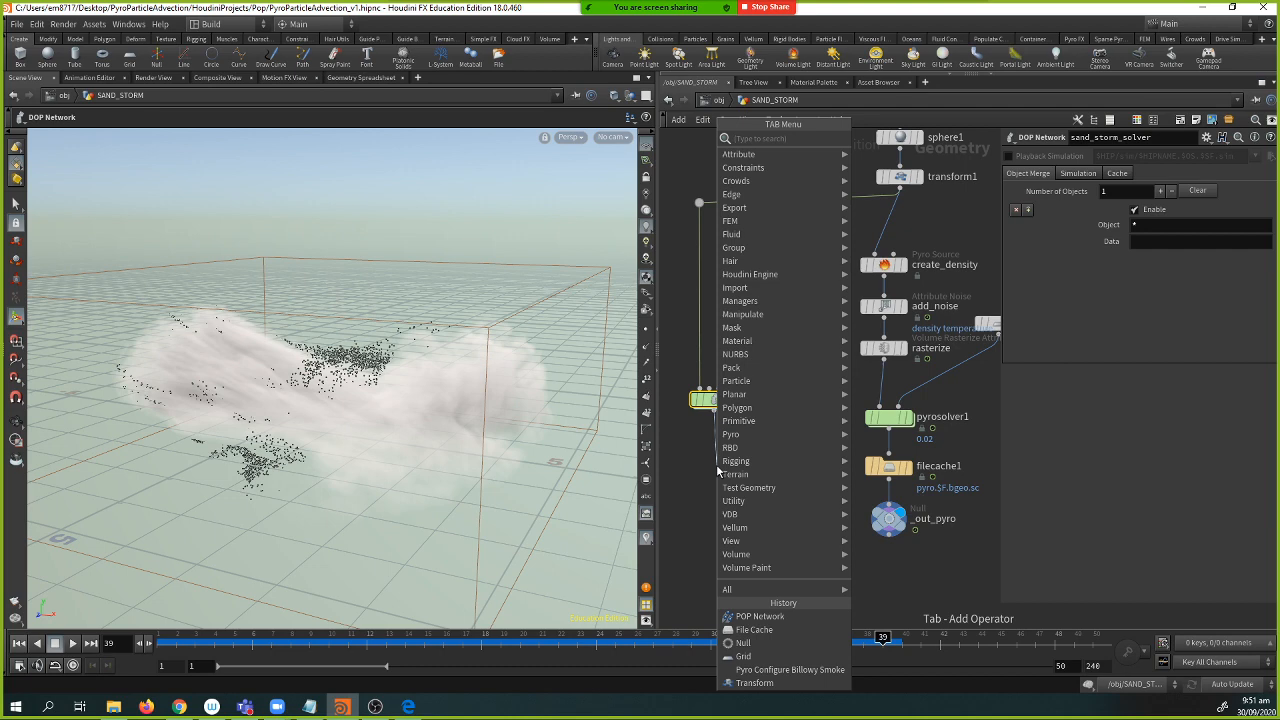
text(null)
key(Return)
click(718, 470)
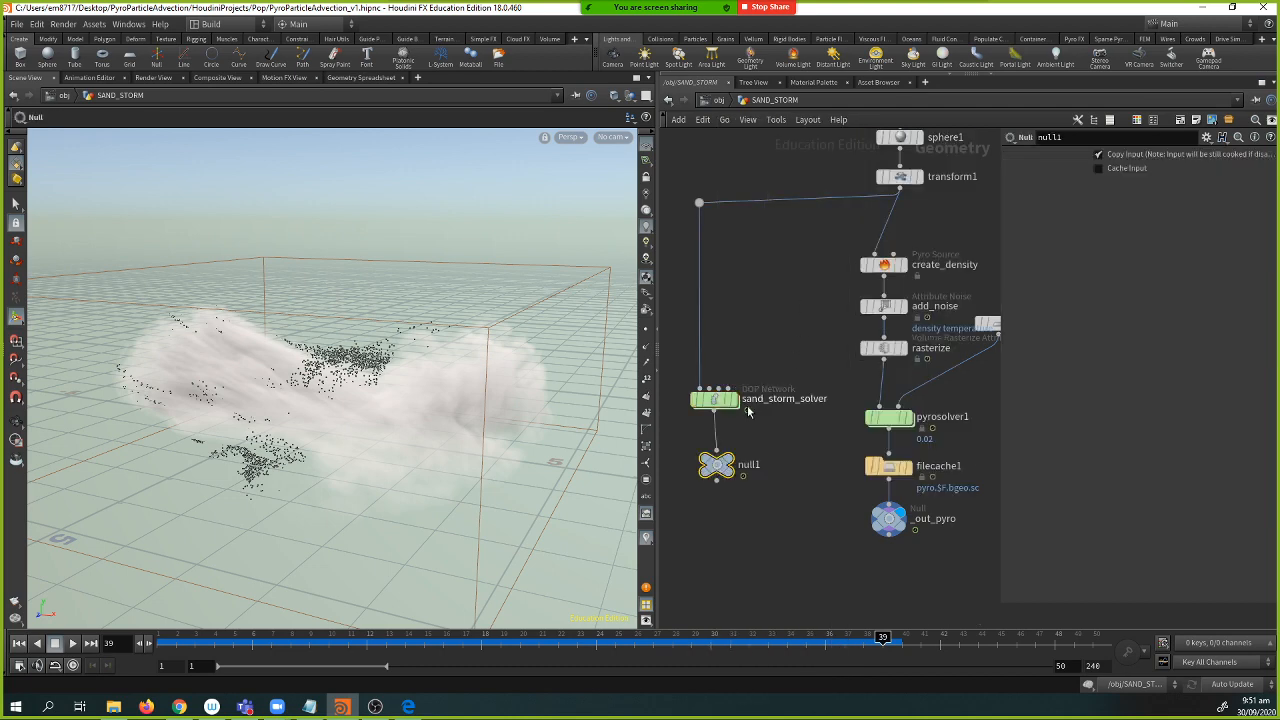
- Rename the new Null to _out_particles and make it the displayed node
double_click(745, 466)
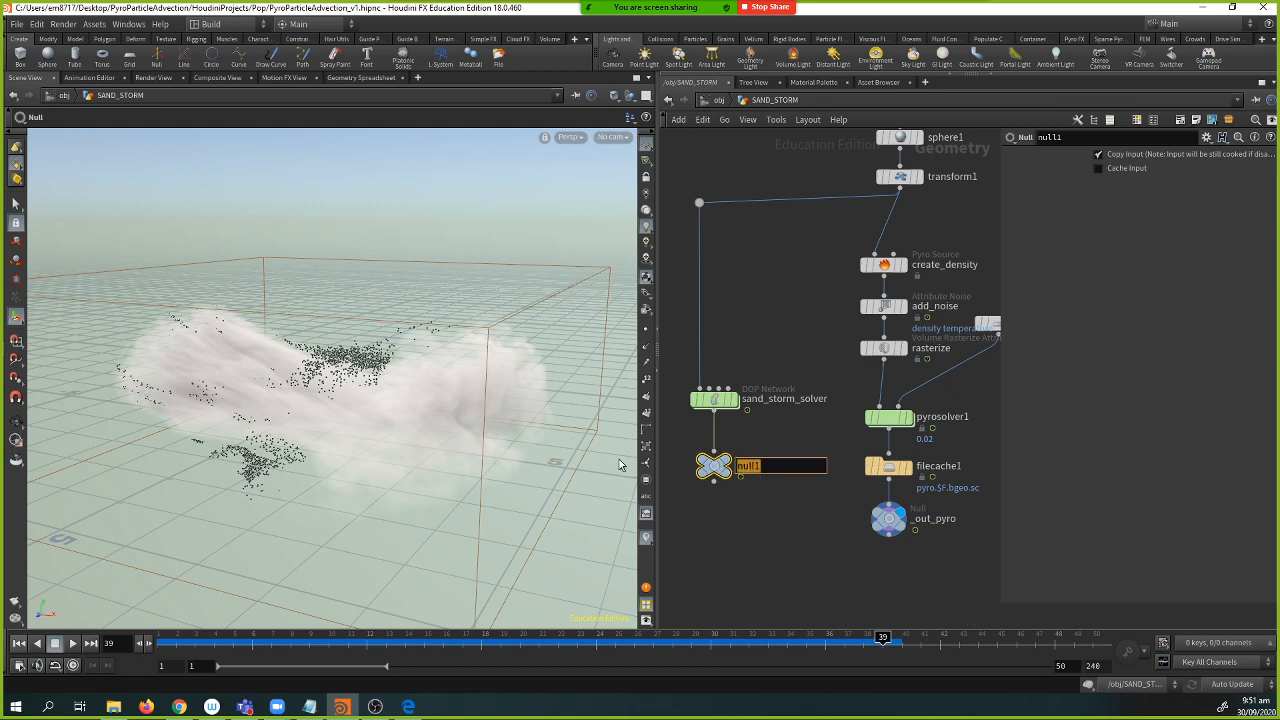
text(_out_particles)
key(Return)
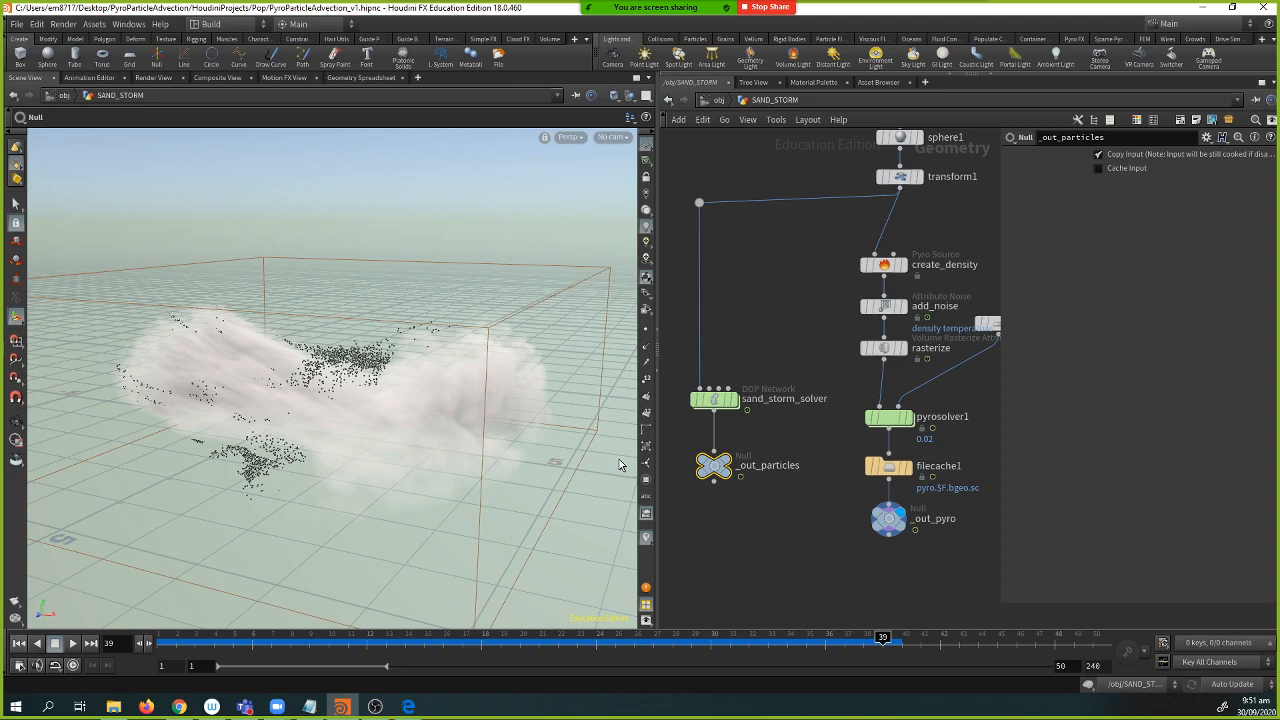
click(738, 455)
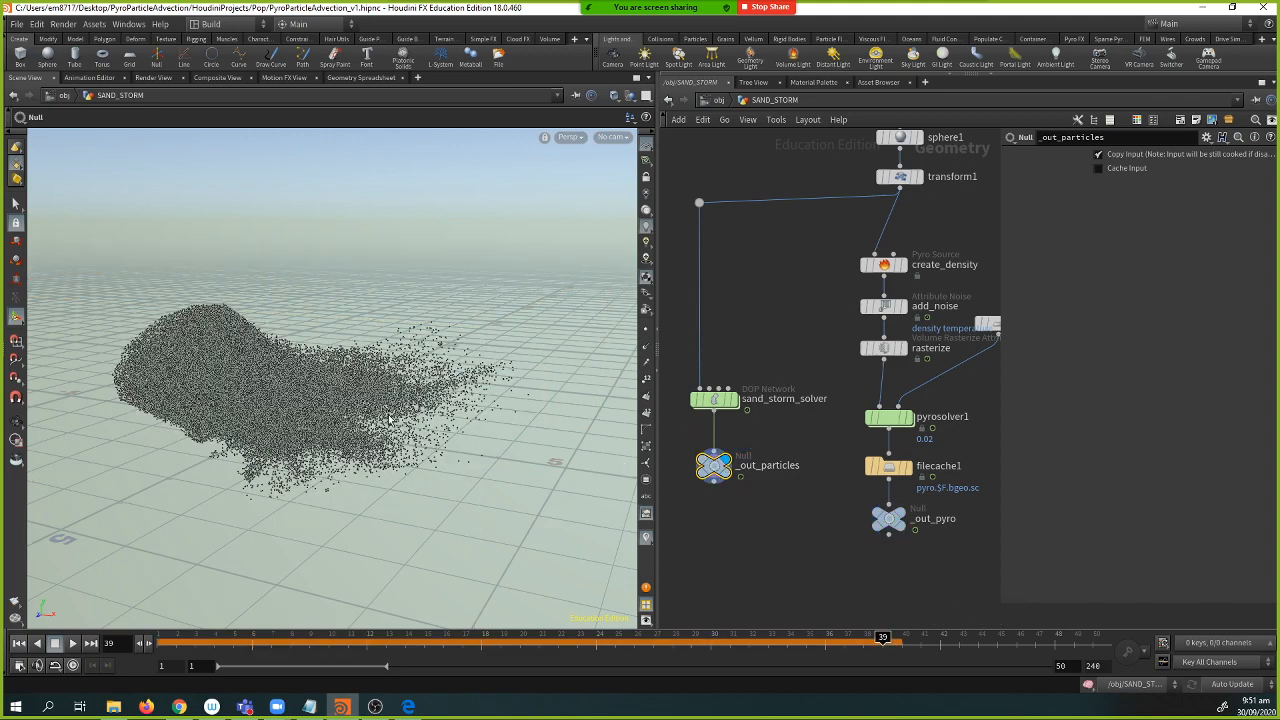
- Run the particle simulation up to frame 49 and examine the spread of the particles from several angles
alt+drag(395, 421, 374, 417)
alt+right_drag(374, 417, 471, 397)
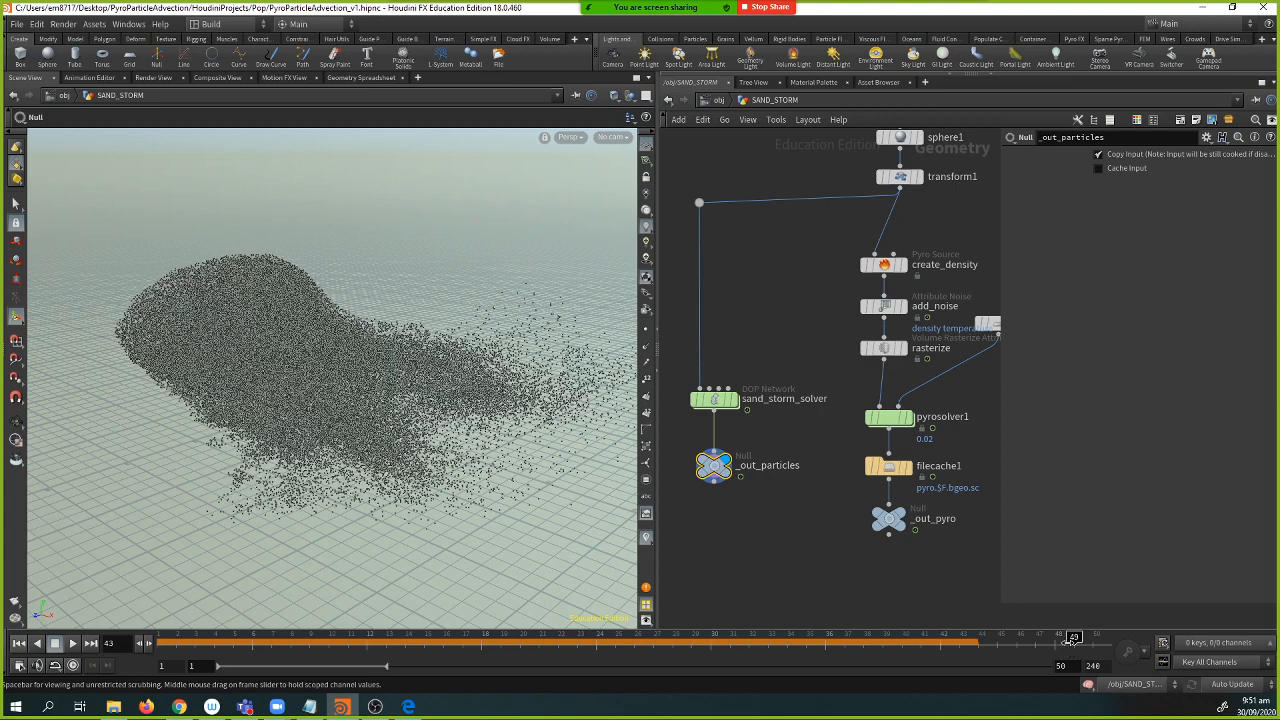
alt+middle_drag(500, 430, 375, 406)
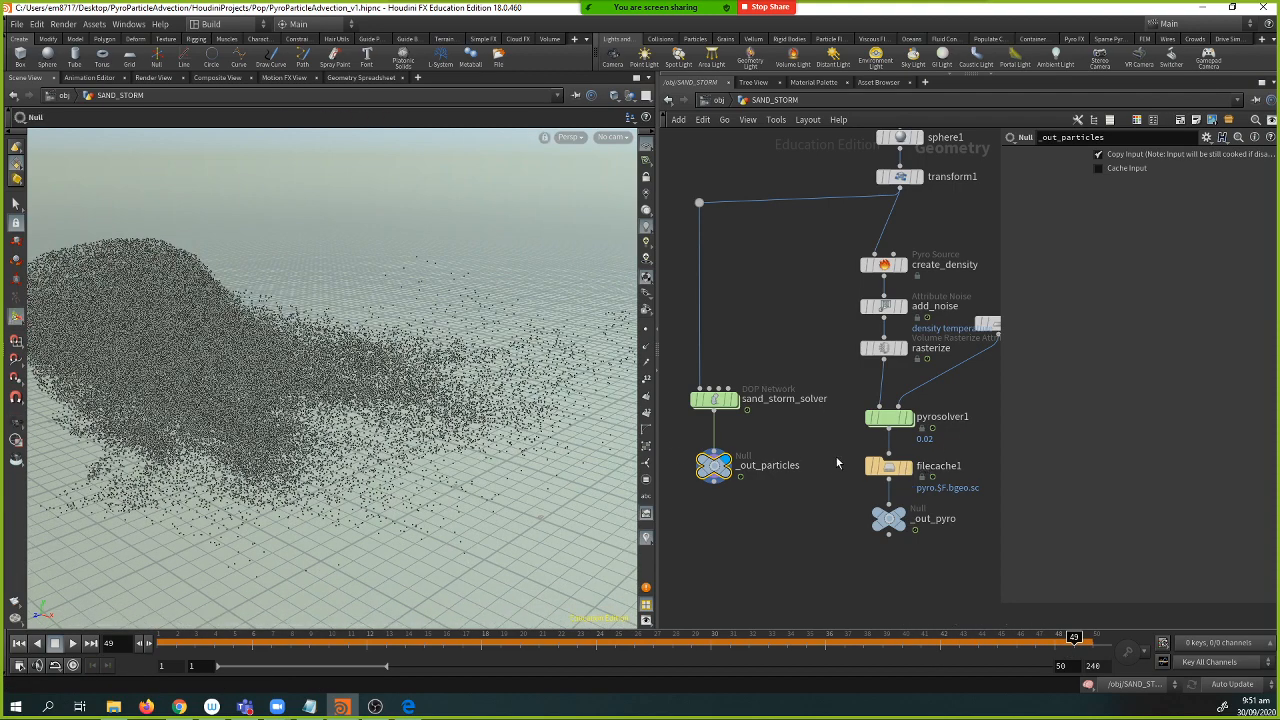
key(Escape)
drag(391, 377, 443, 409)
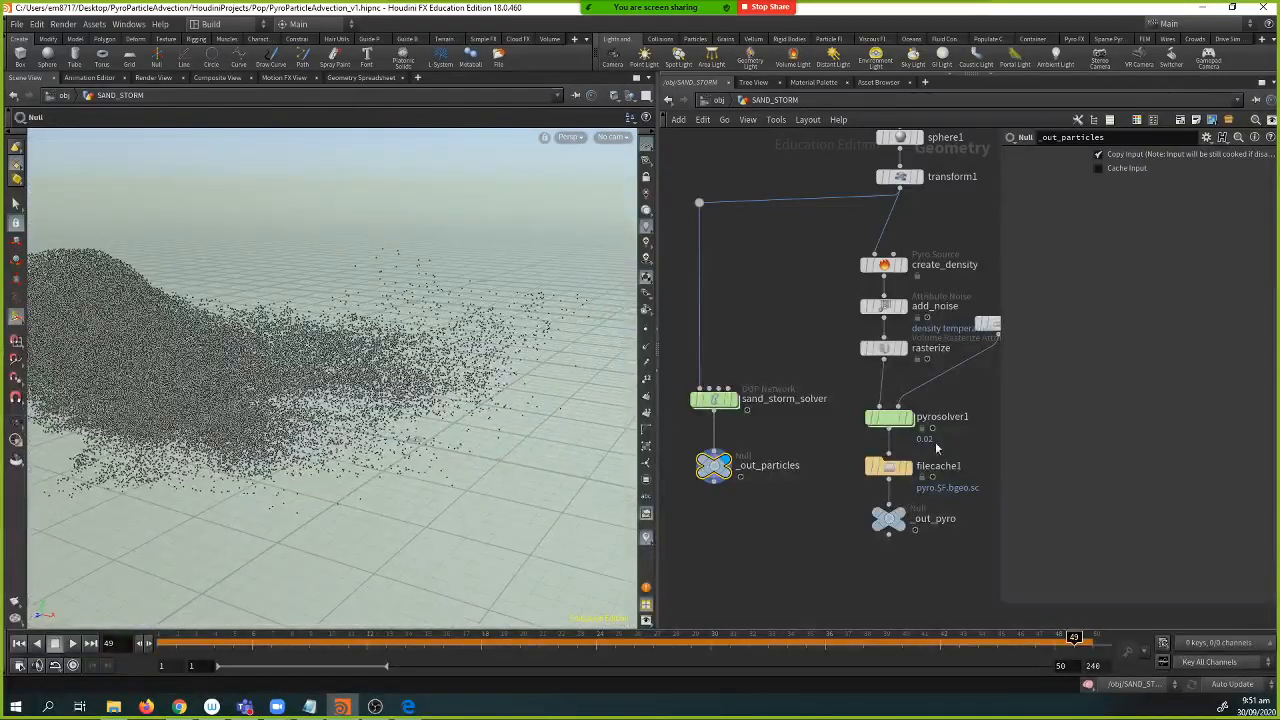
- Display _out_pyro briefly to compare it with the particles, and switch the display back to _out_particles
mouse_move(889, 518)
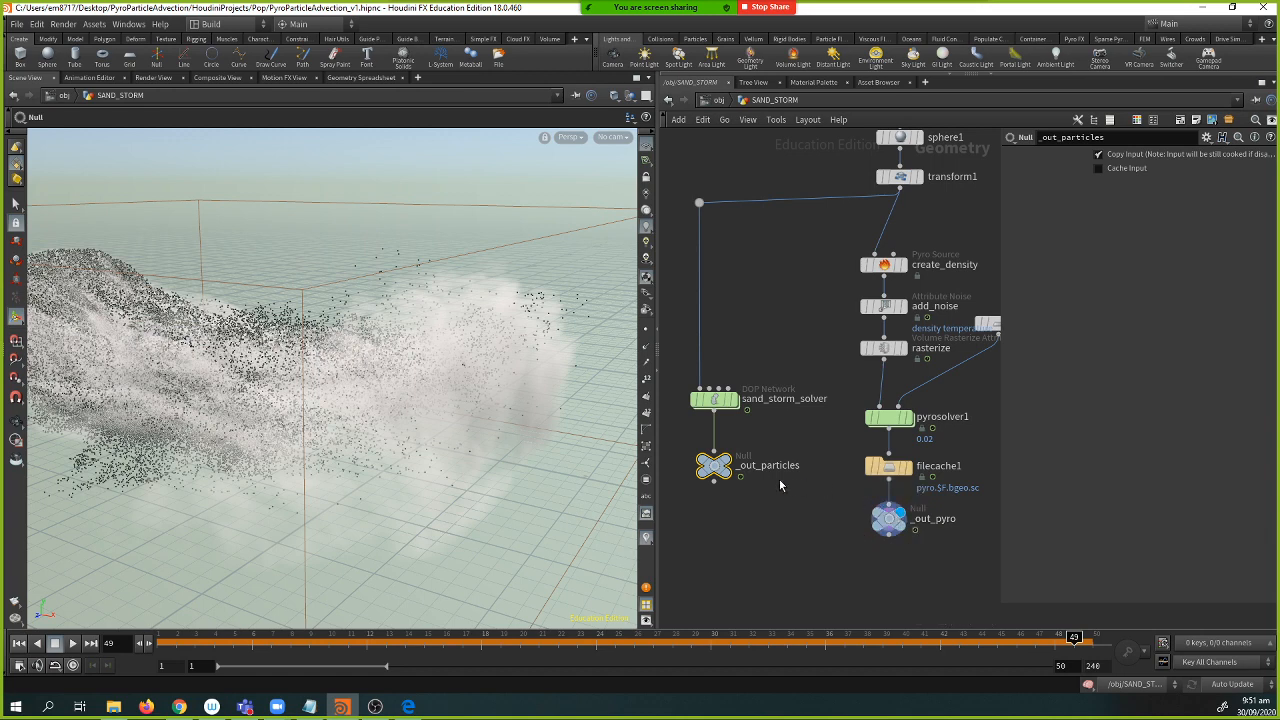
mouse_move(729, 466)
click(734, 441)
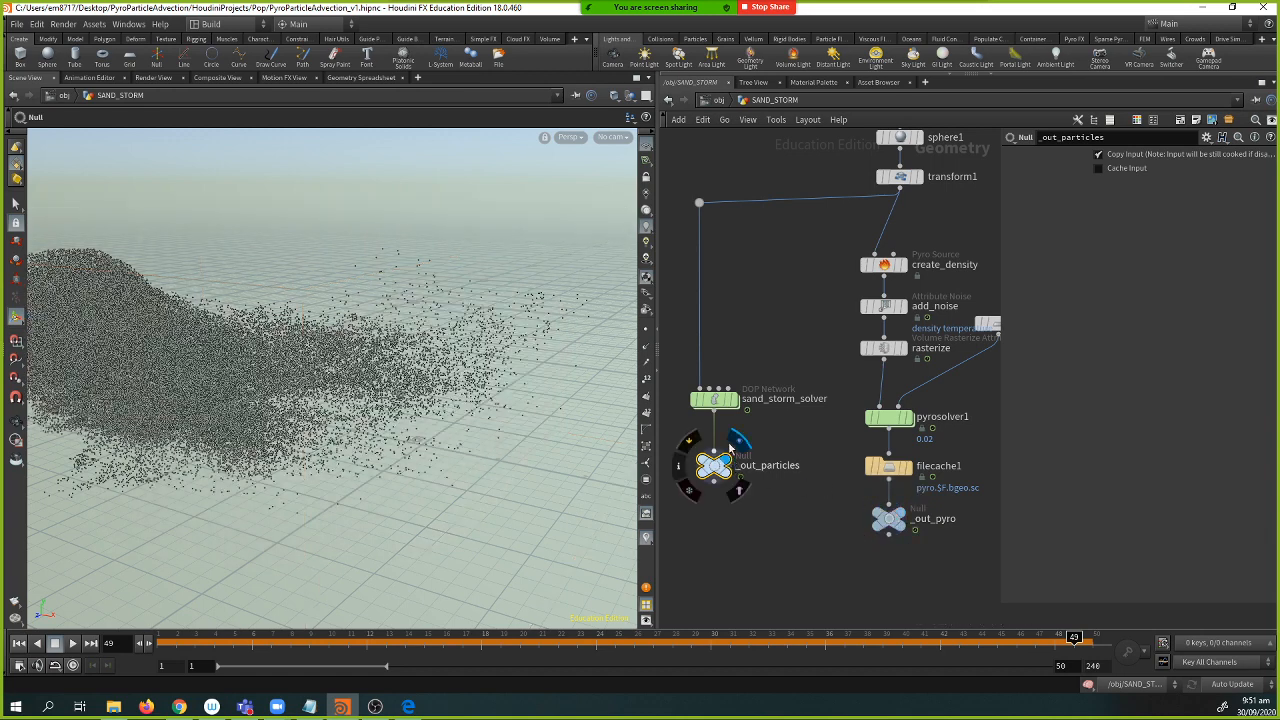
- Re-enter sand_storm_solver and set the Impulse Count of source_first_input to 4000
double_click(713, 399)
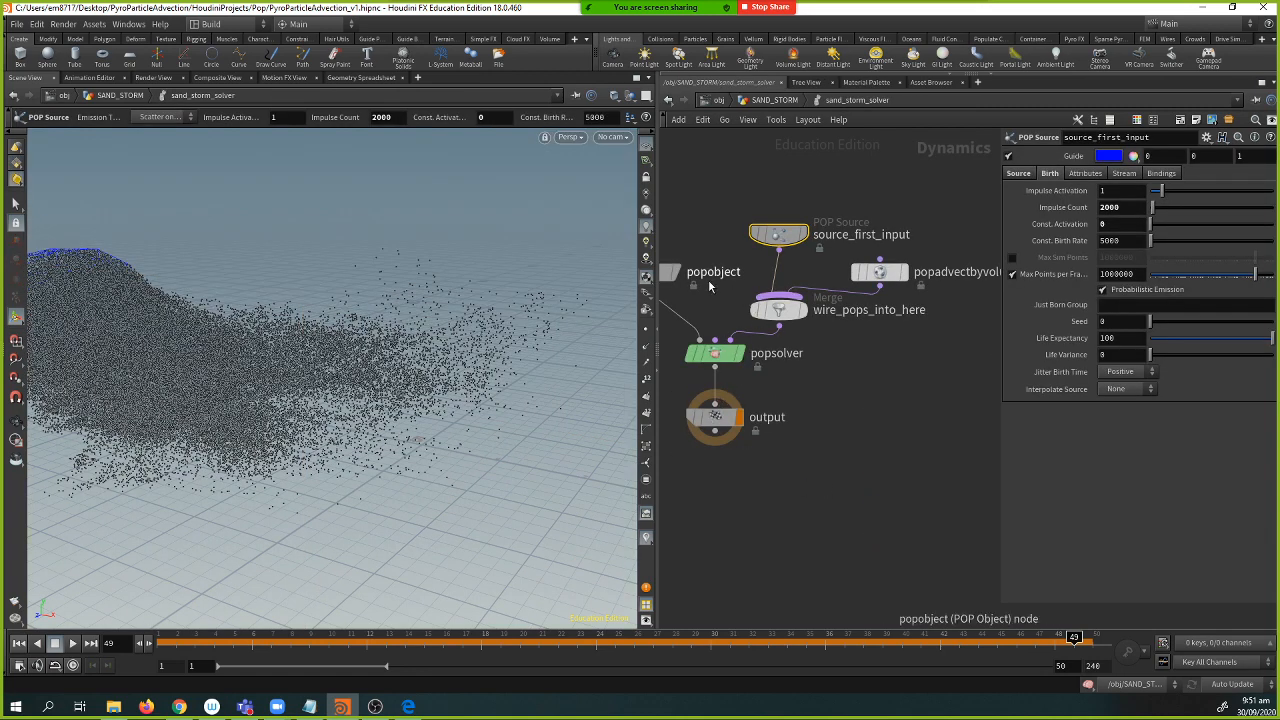
middle_drag(698, 272, 737, 275)
click(1129, 210)
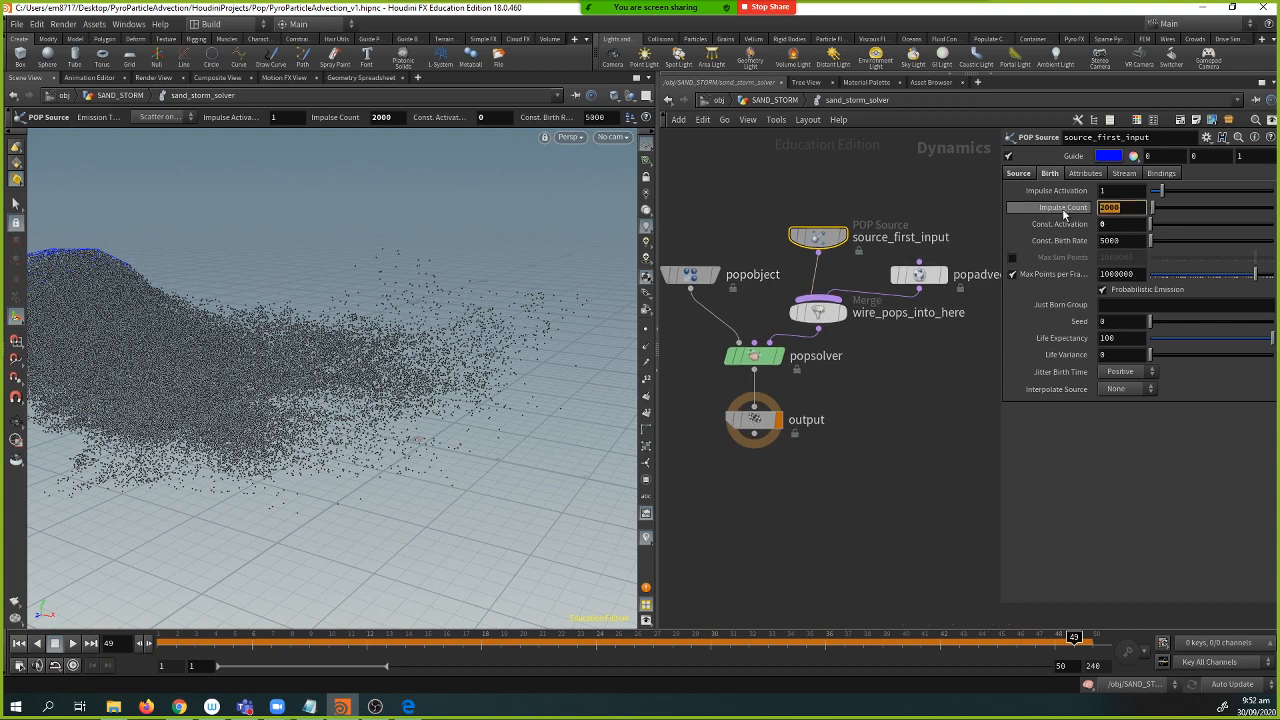
text(4000)
key(Return)
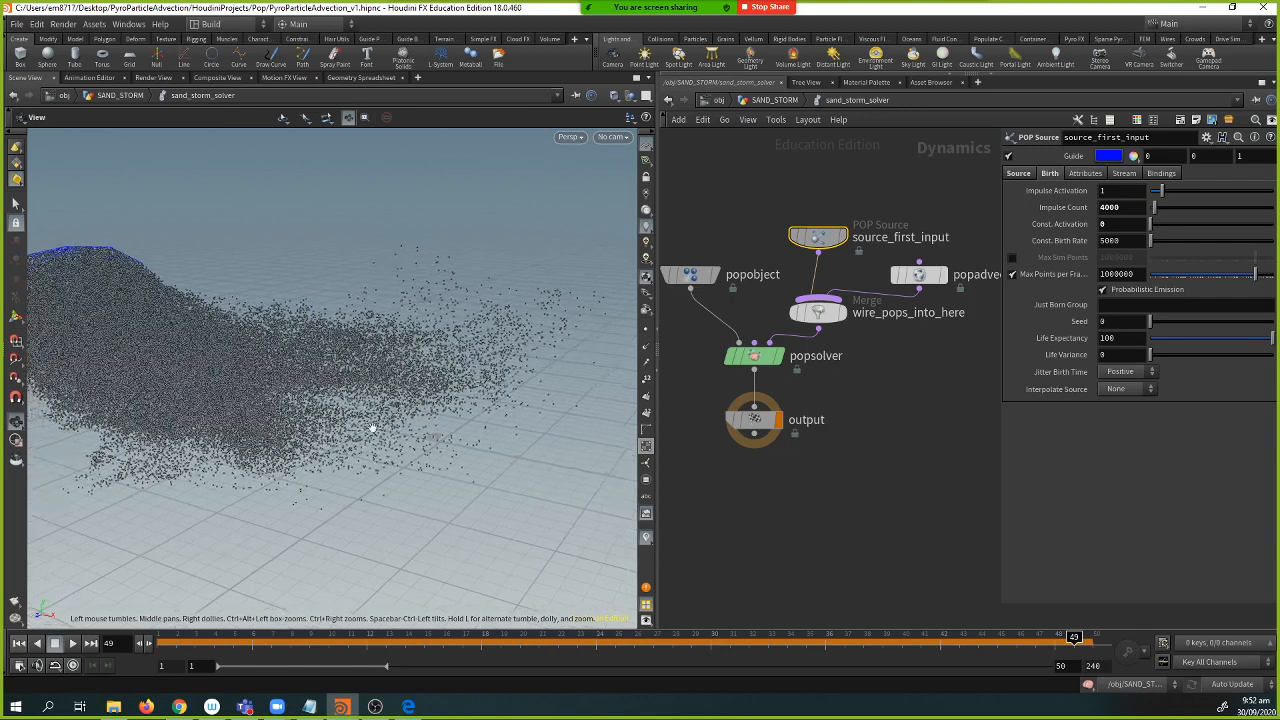
- Rerun the particle simulation from frame 1 to frame 32, examine it, and return to the SAND_STORM network
click(174, 637)
drag(174, 637, 144, 642)
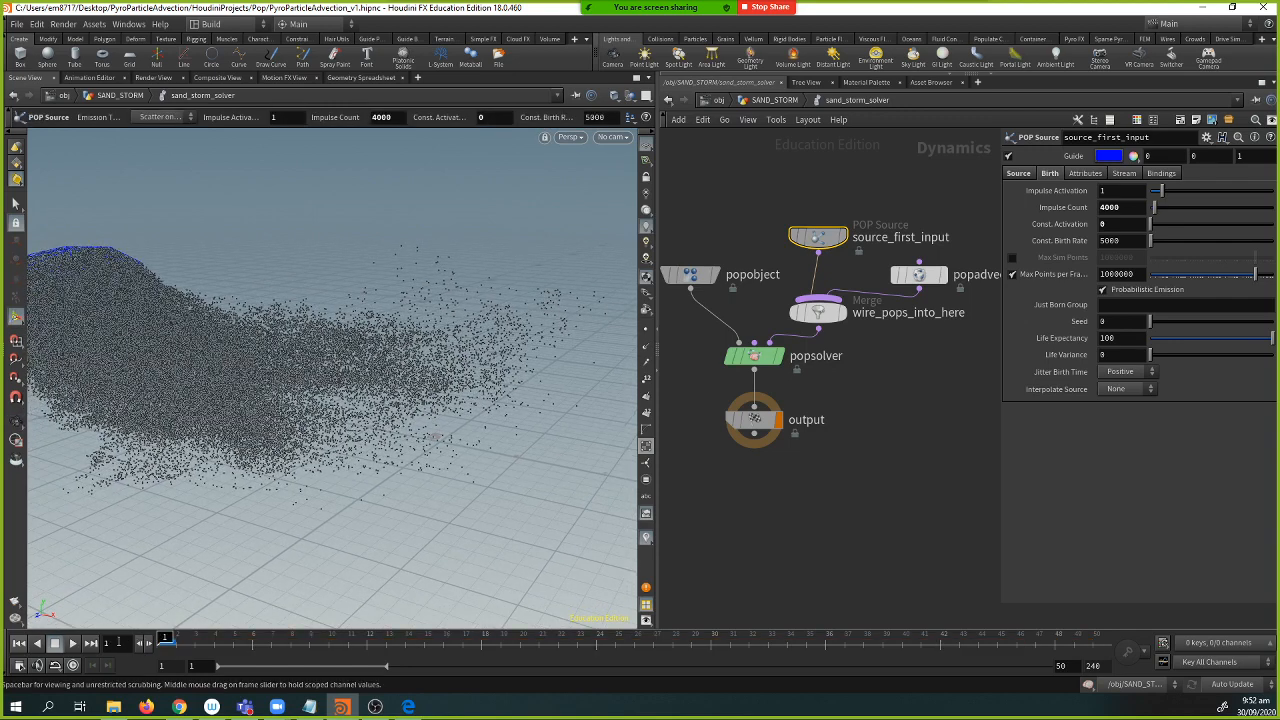
click(442, 637)
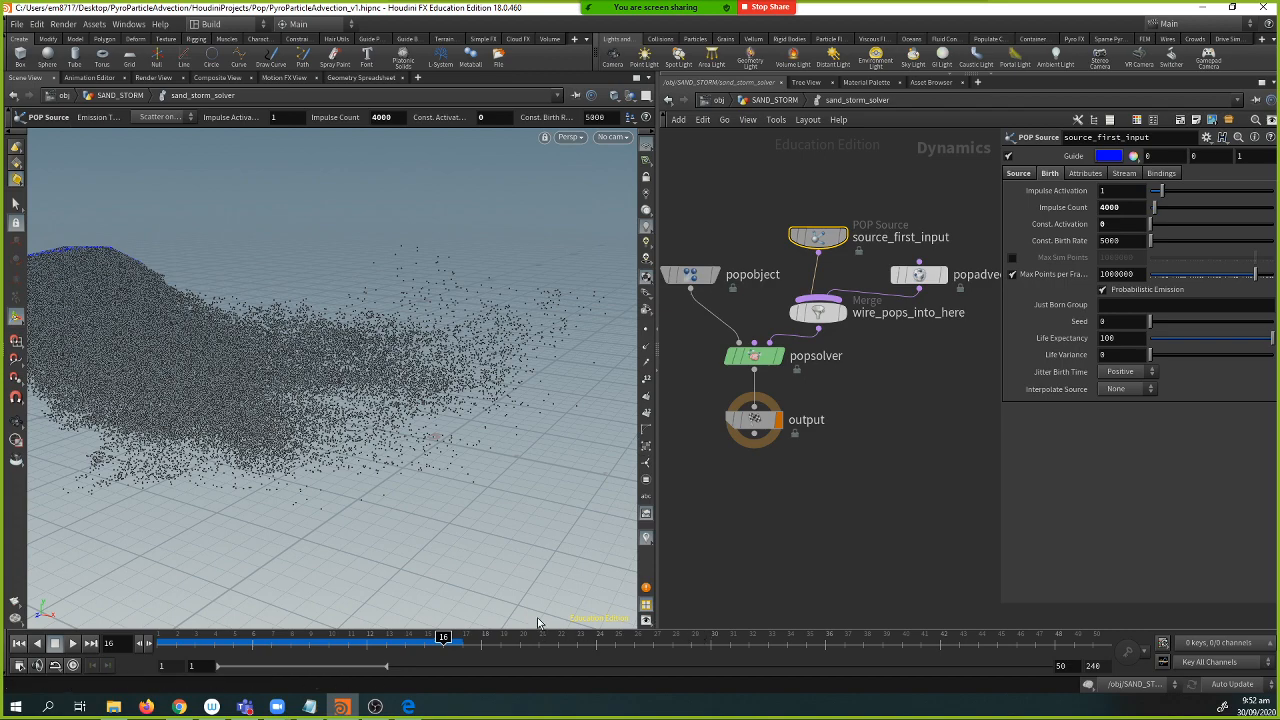
alt+drag(478, 529, 518, 512)
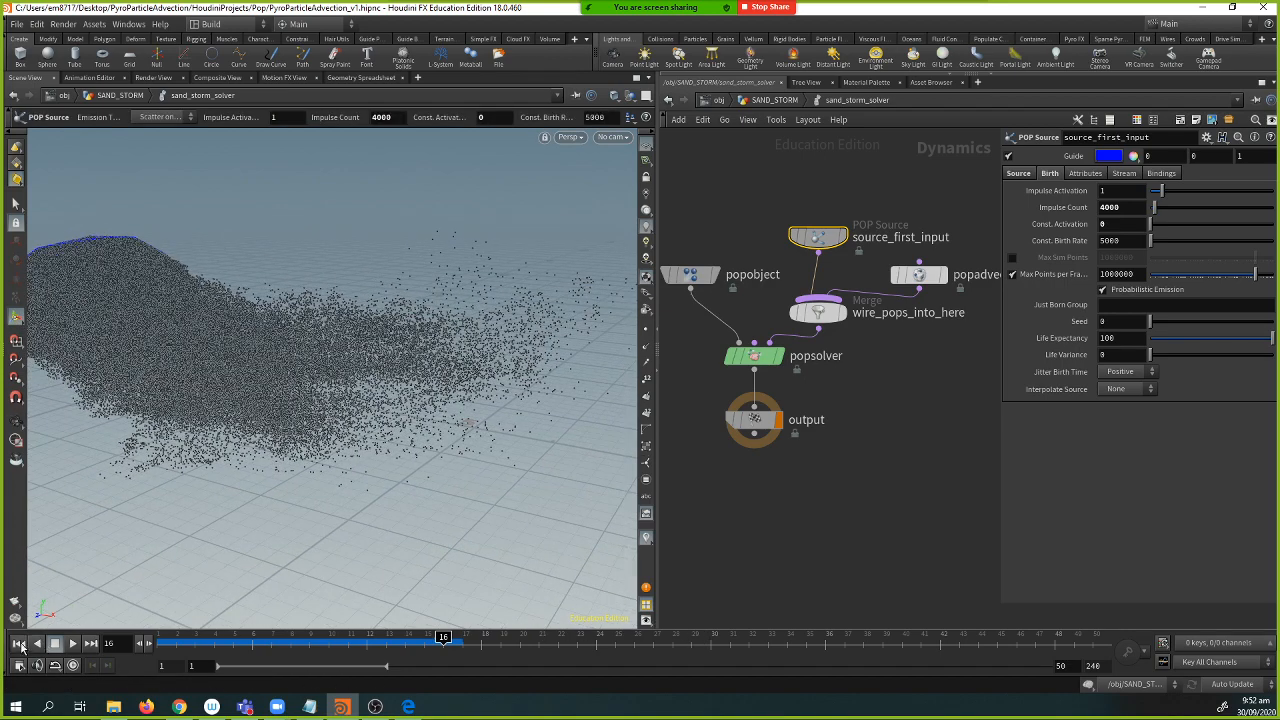
click(72, 644)
click(75, 648)
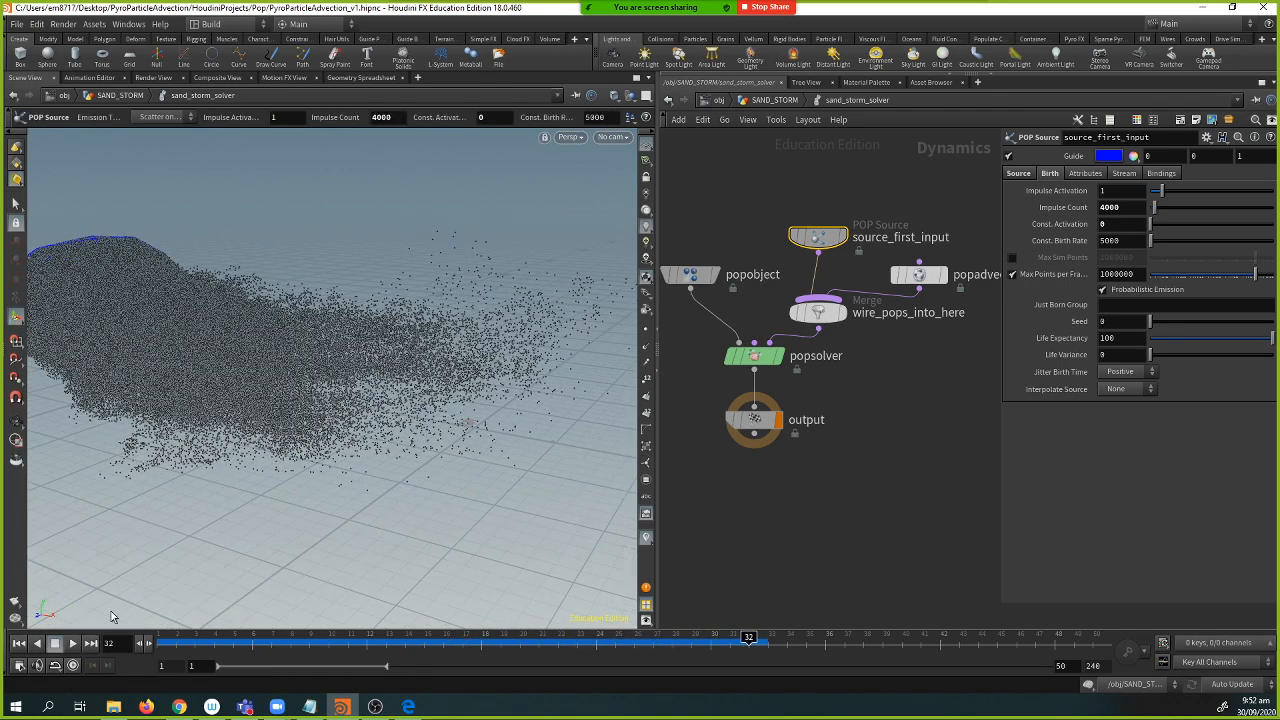
alt+drag(245, 489, 303, 437)
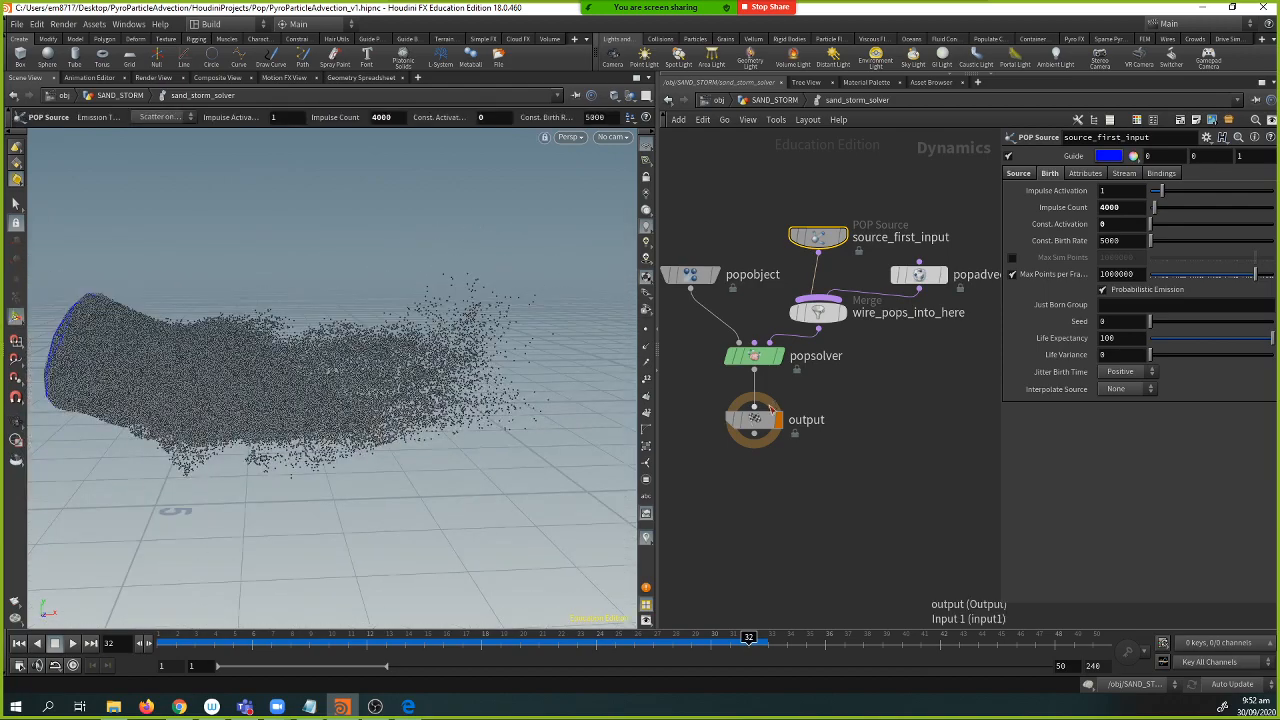
click(773, 102)
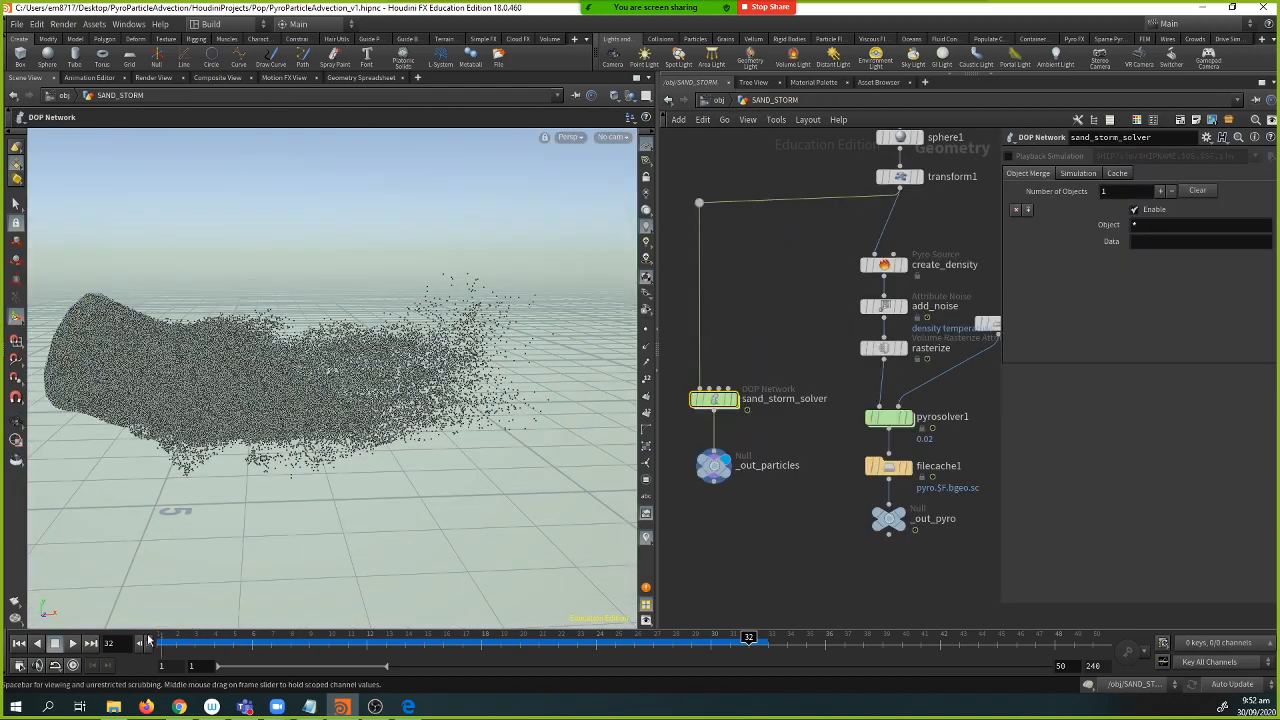
- Play the particle simulation through the timeline, stop it at frame 32, and examine the particle stream
click(37, 645)
click(72, 645)
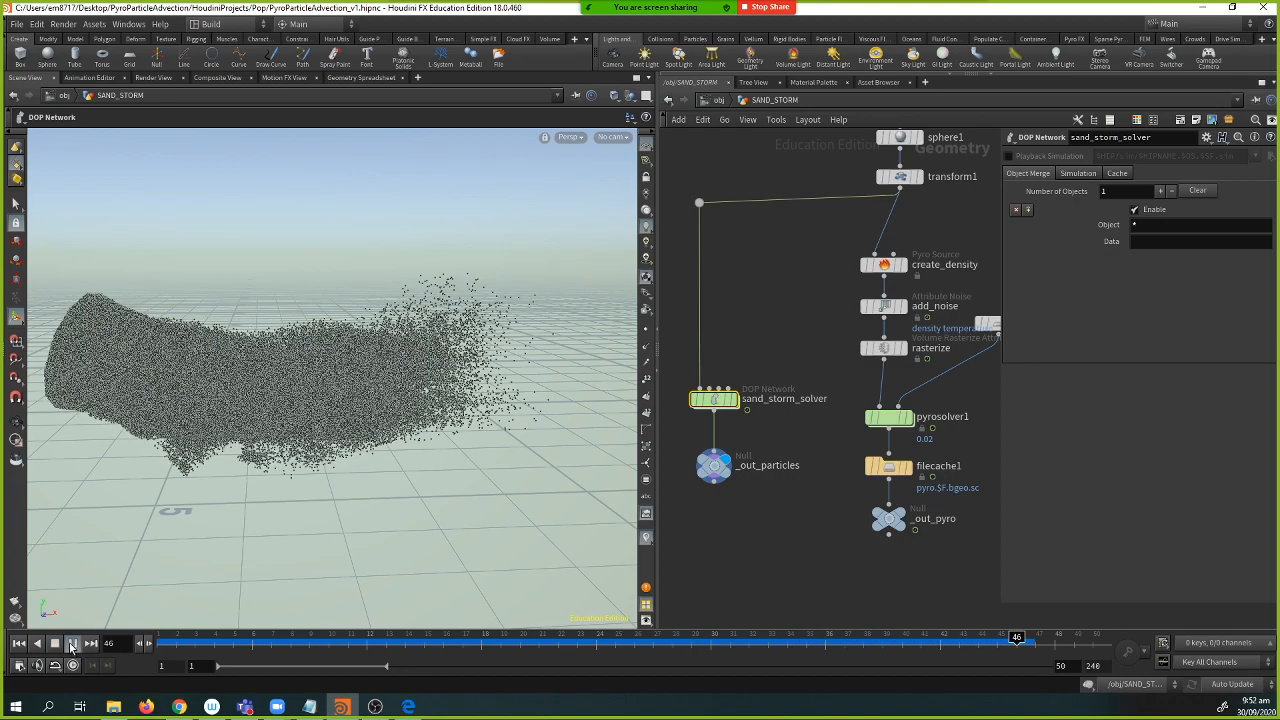
click(72, 645)
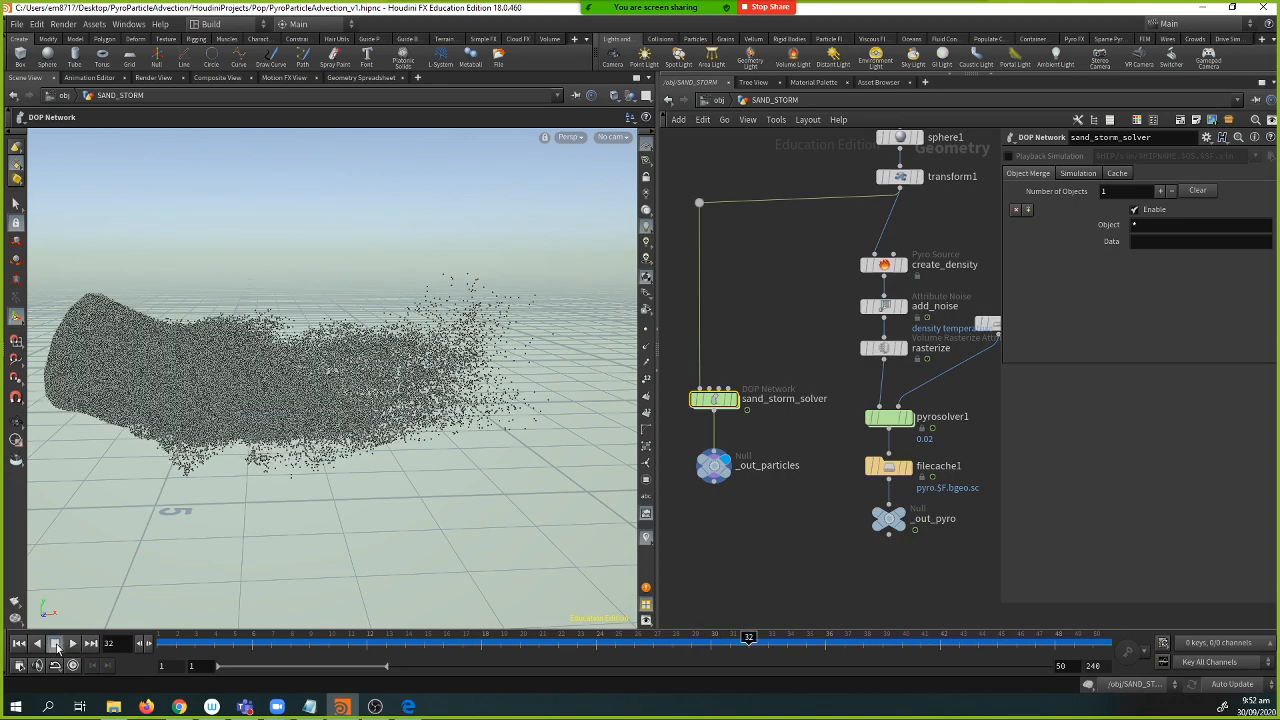
key(Escape)
mouse_move(337, 516)
mouse_down()
mouse_move(261, 536)
mouse_move(317, 516)
mouse_up()
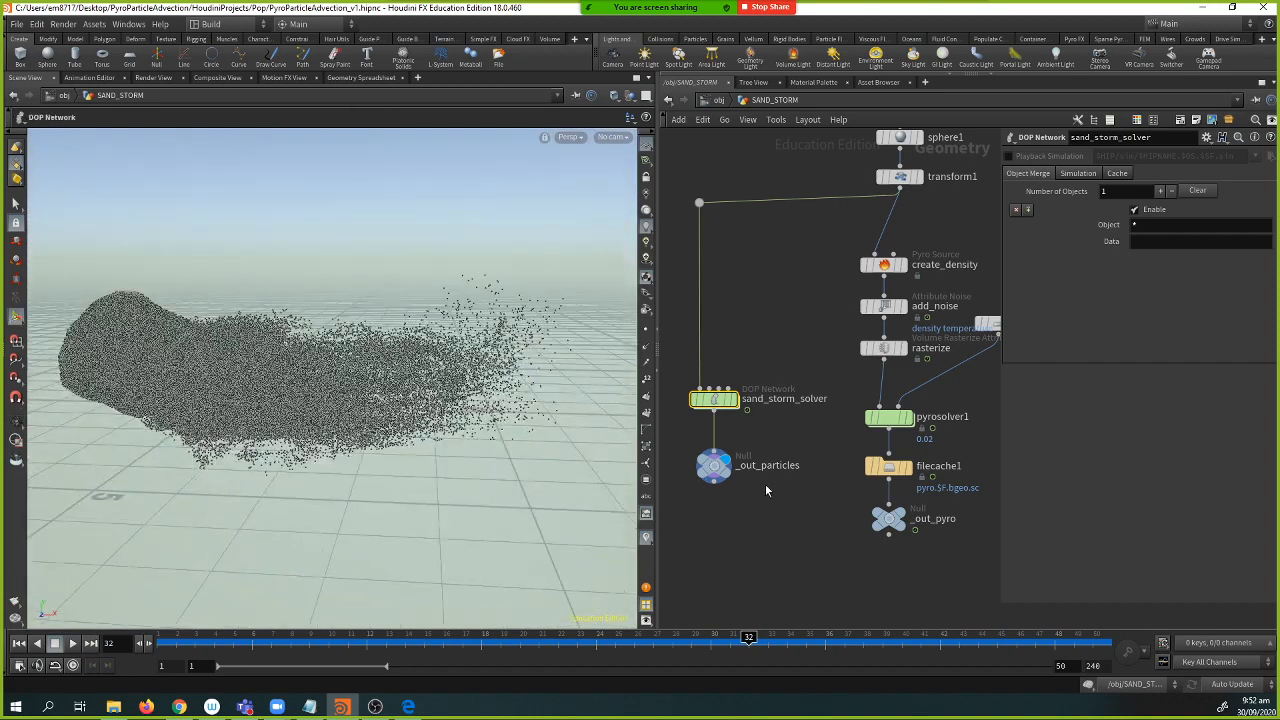
- Display _out_pyro to compare the smoke with the particles, restore the display to _out_particles, and inspect the stream from above
click(713, 466)
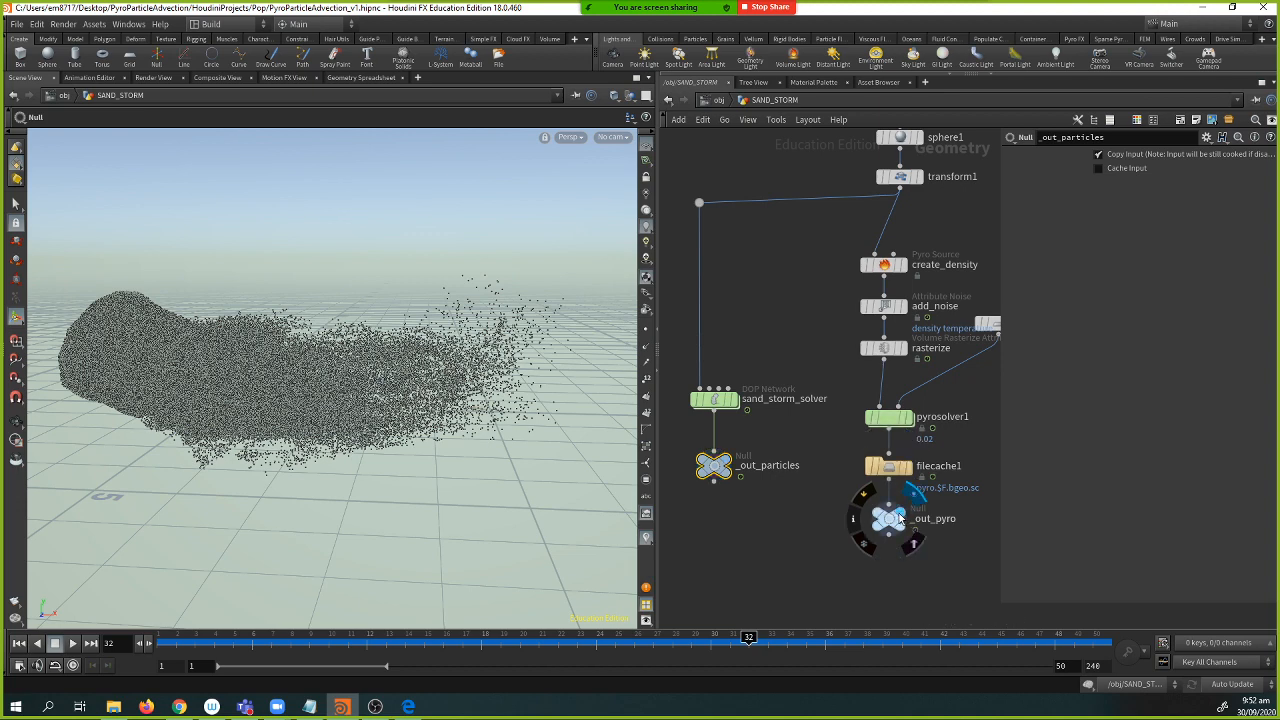
click(900, 516)
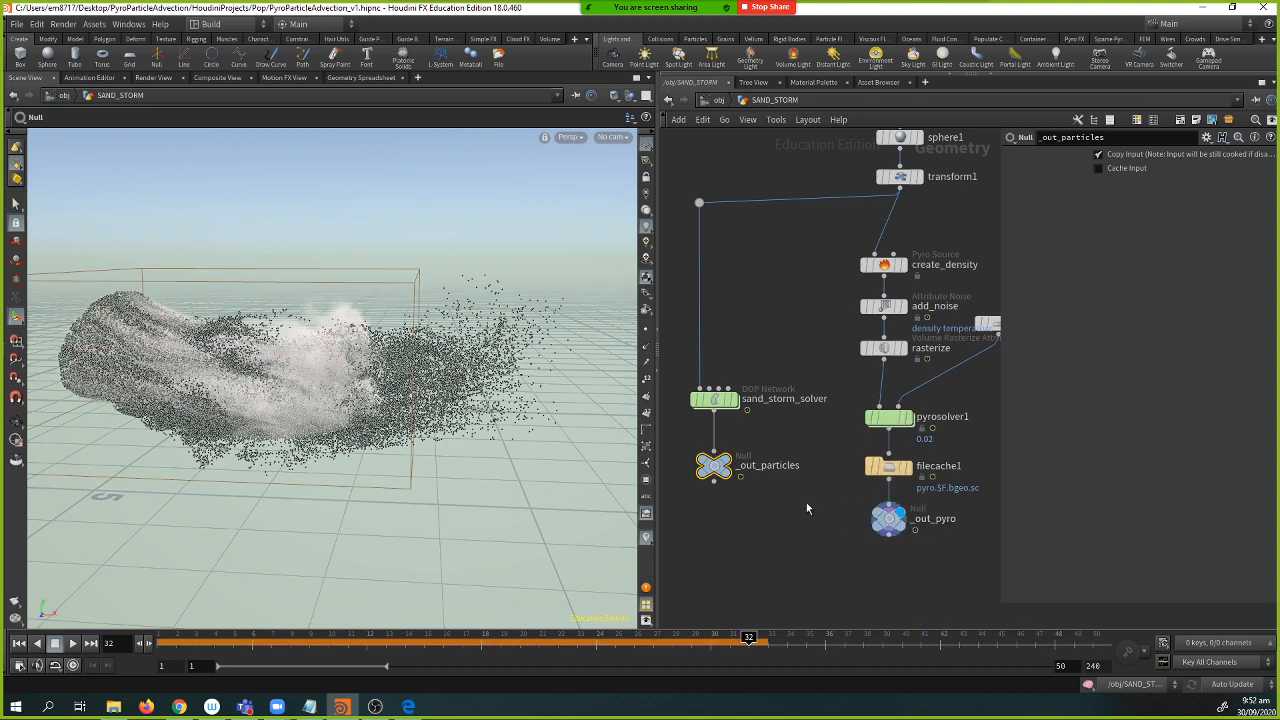
click(728, 464)
alt+drag(486, 352, 563, 537)
- Scrub the particle simulation across the timeline to frame 40 and enter sand_storm_solver
click(786, 638)
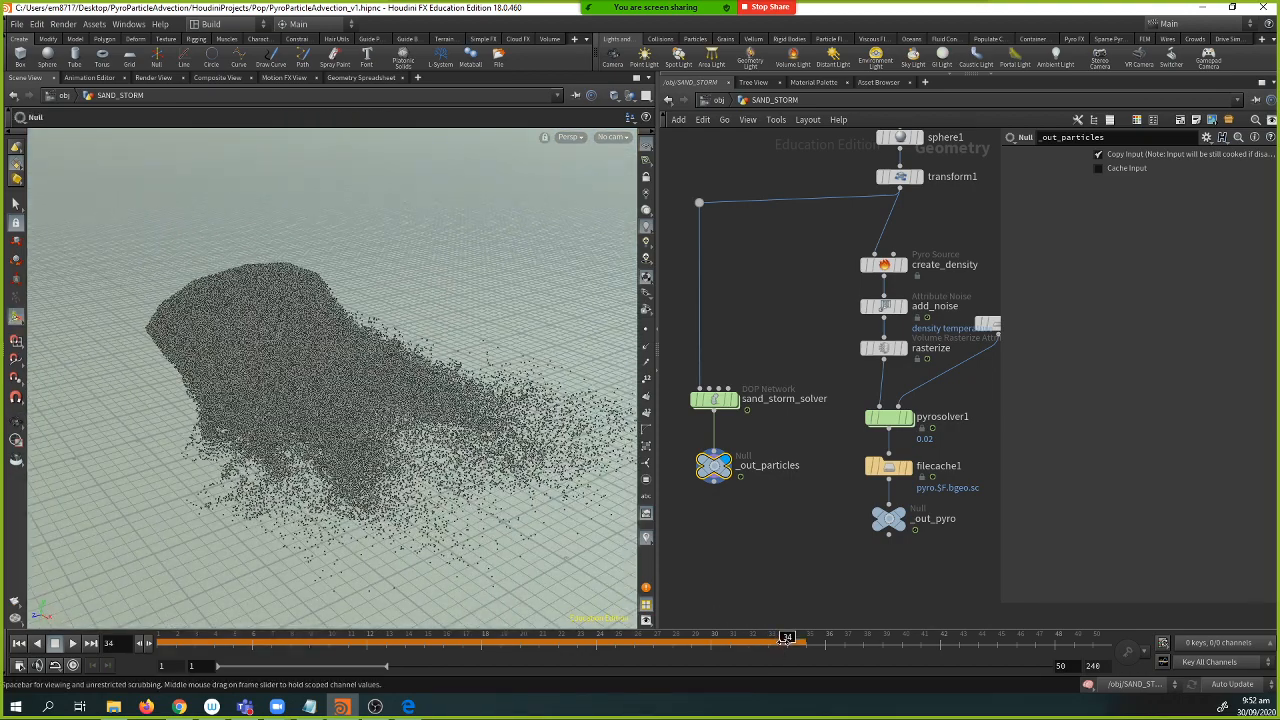
drag(786, 638, 690, 638)
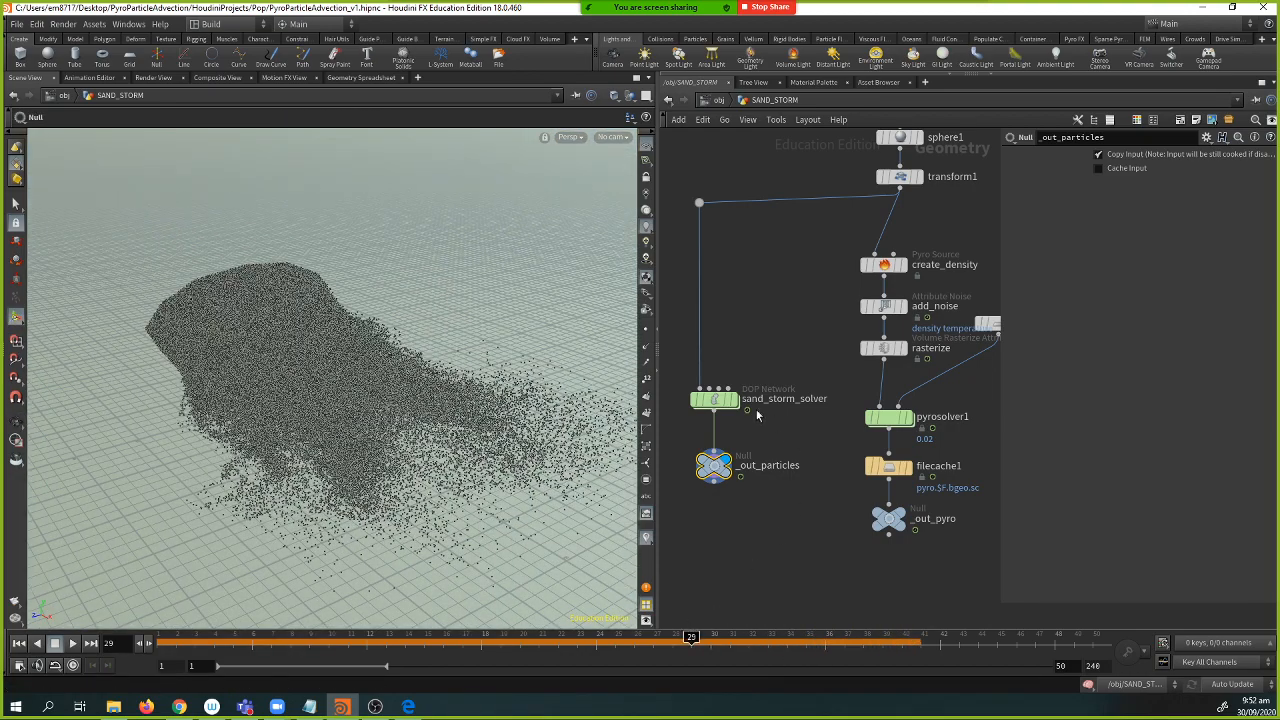
mouse_move(717, 403)
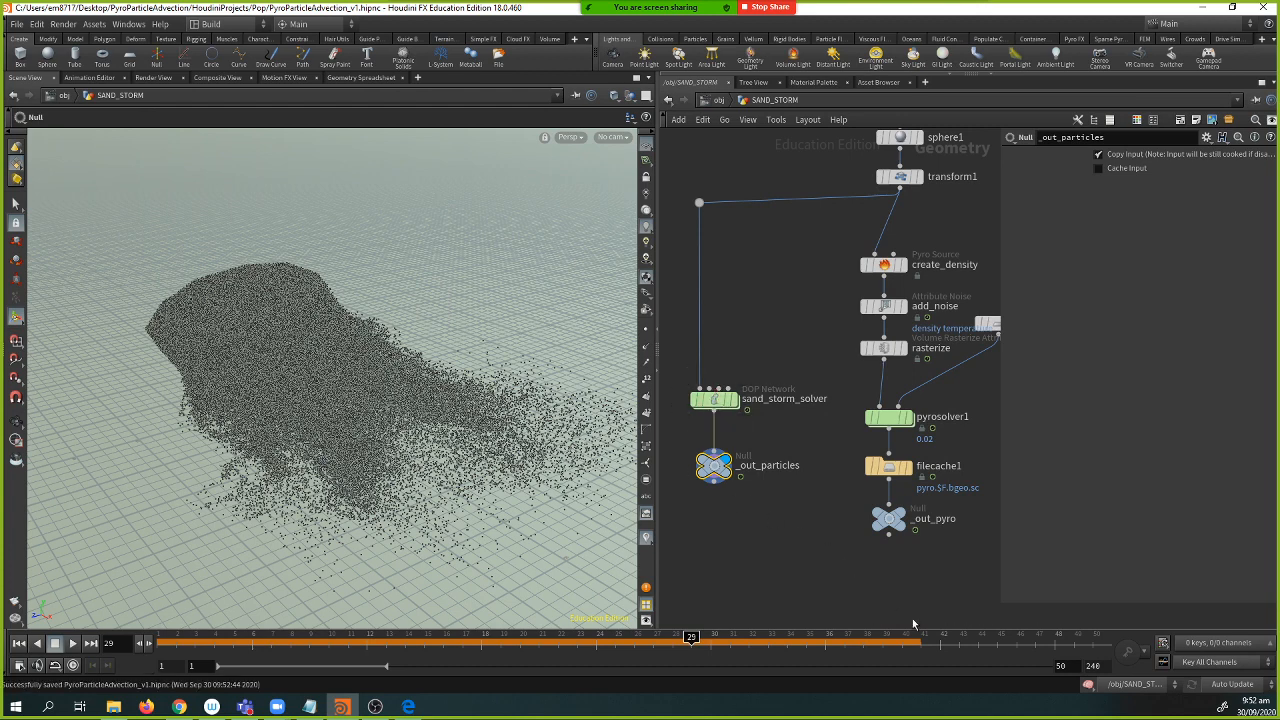
click(902, 638)
double_click(714, 399)
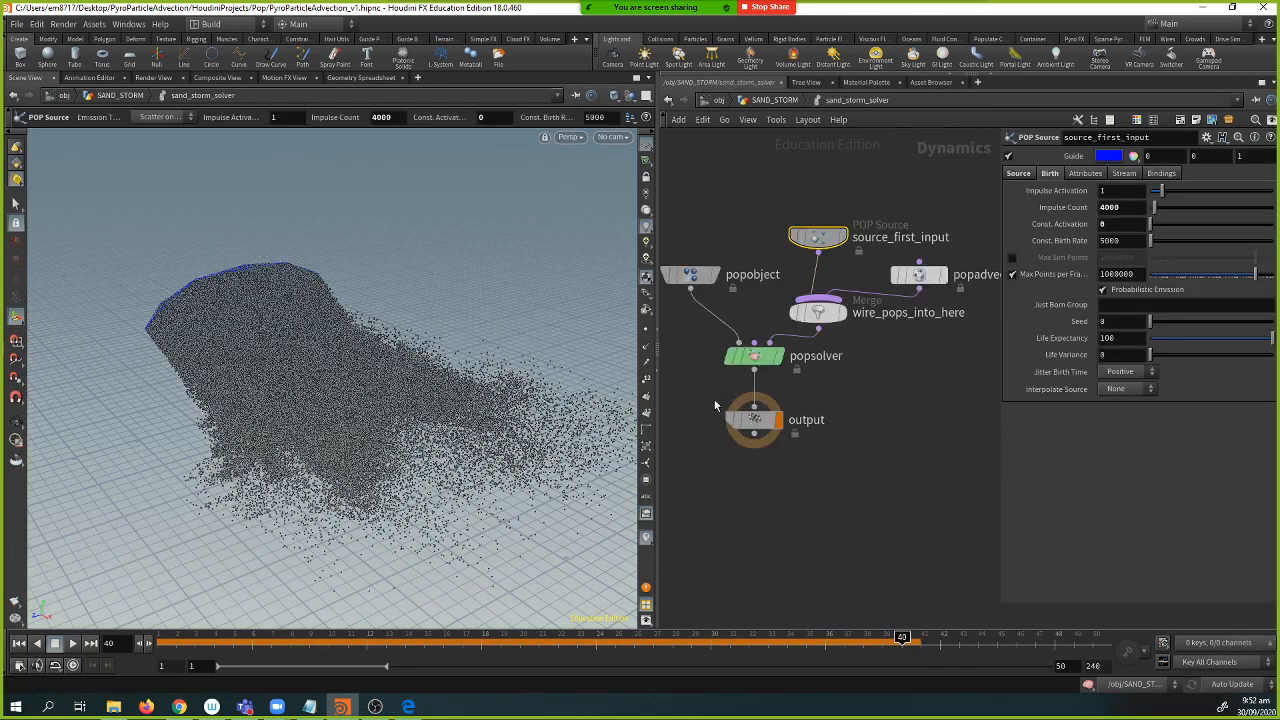
- Advance the simulation to frame 50, examine the particles, and return to the SAND_STORM network for a closer look
drag(688, 641, 1076, 641)
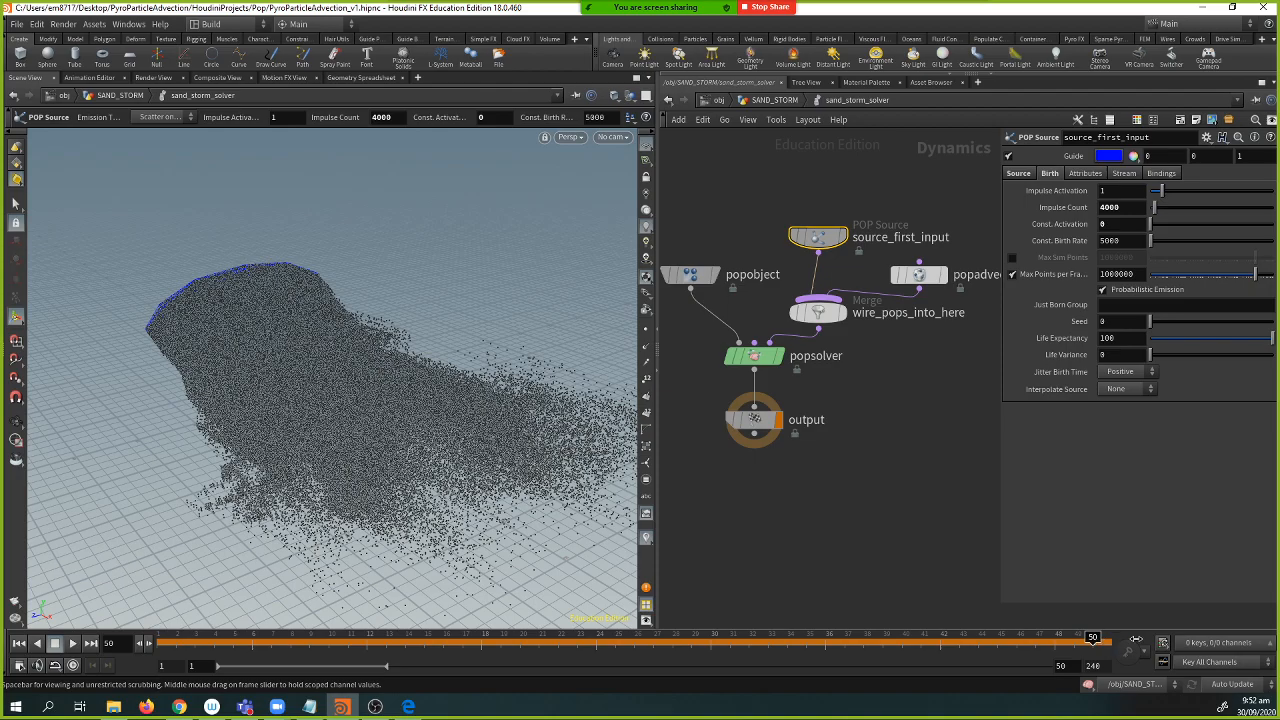
key(Escape)
drag(614, 441, 520, 395)
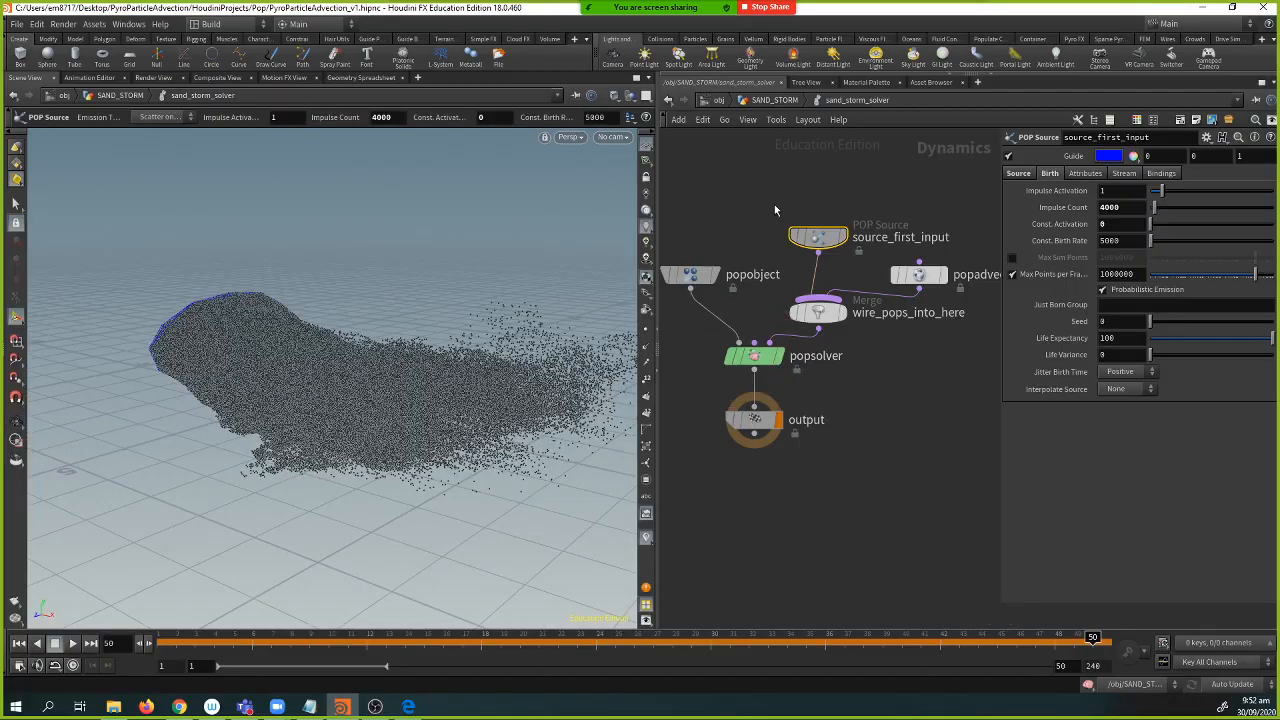
click(768, 101)
drag(605, 420, 103, 451)
middle_drag(762, 464, 847, 439)
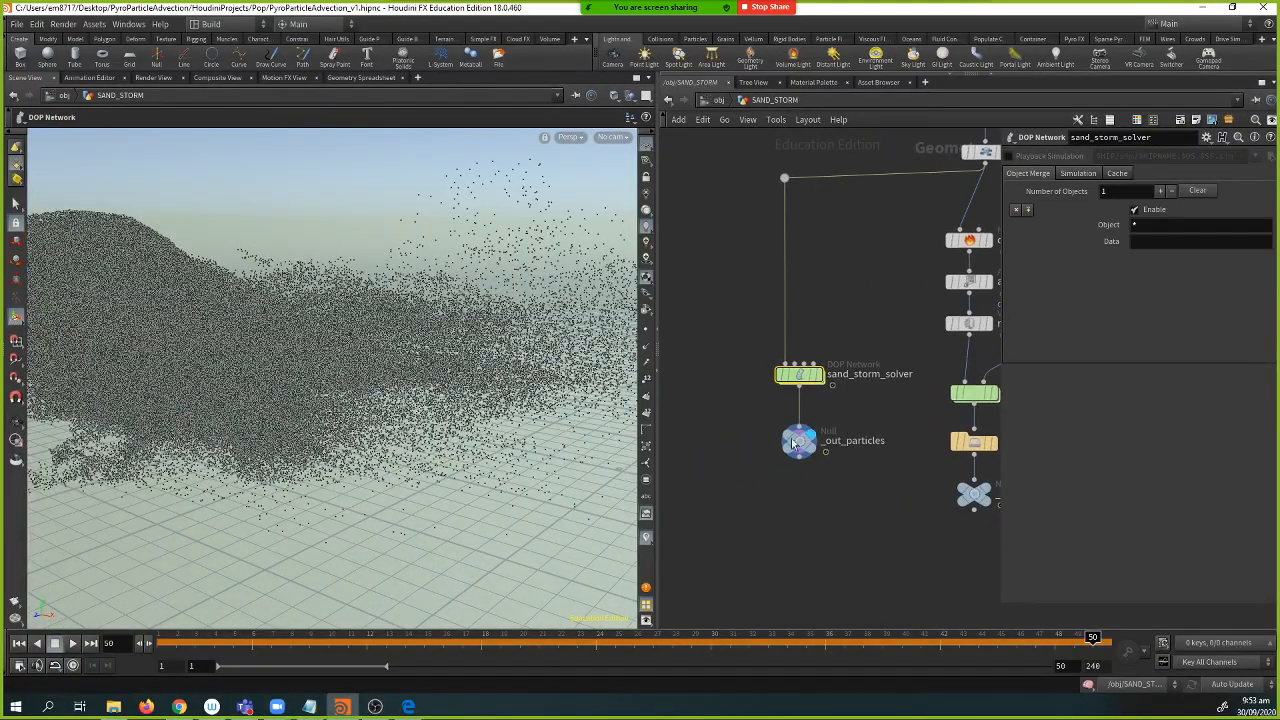
- Turn the point markers and the point trails of the particles on and off in turn to check them
click(644, 336)
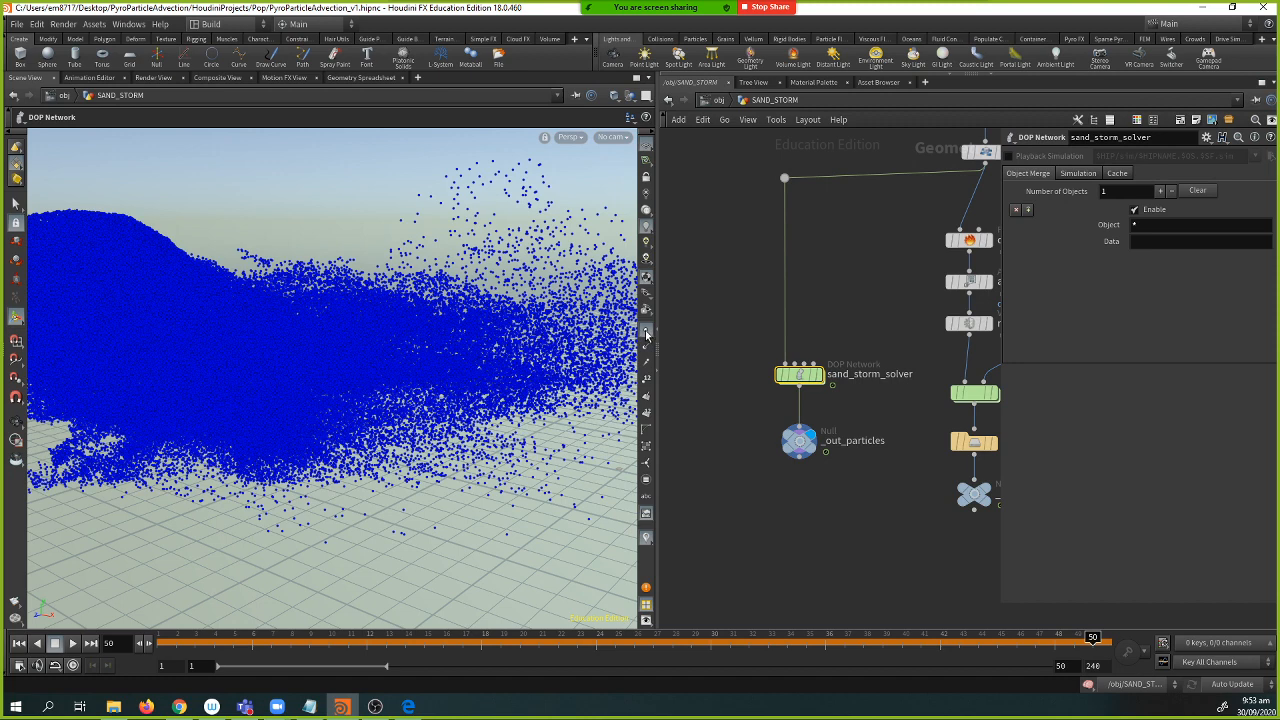
click(646, 335)
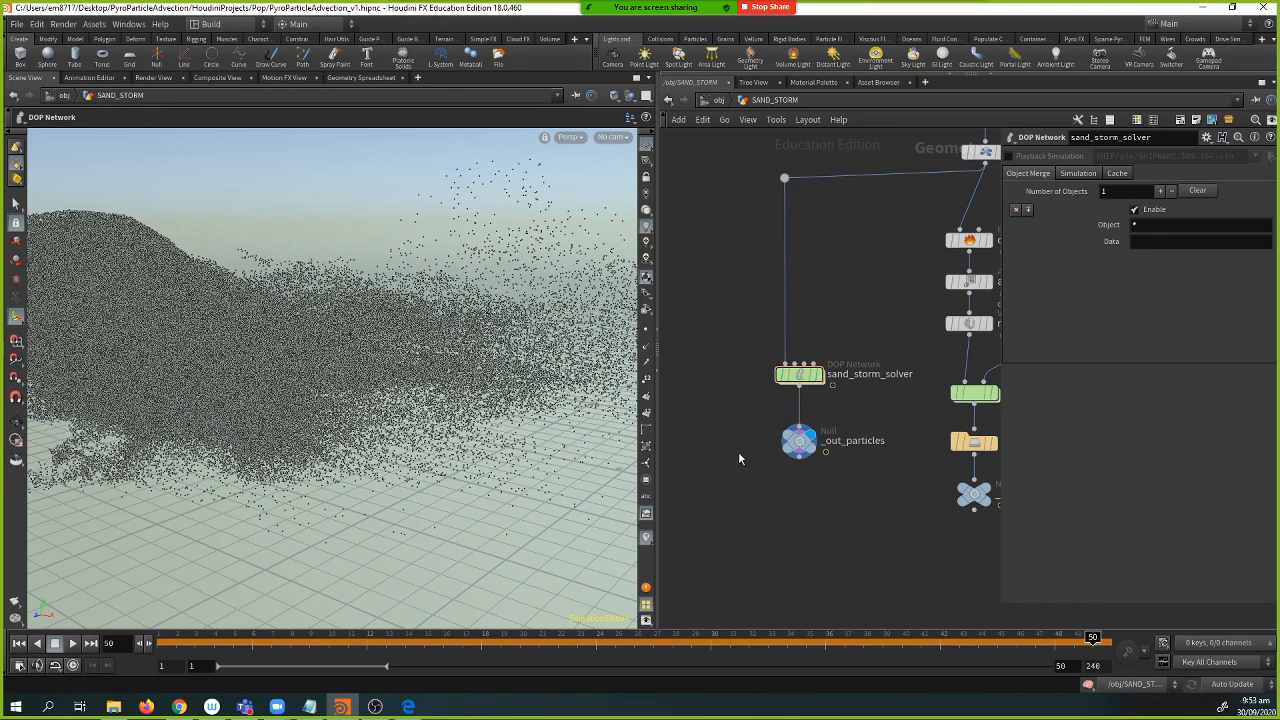
click(646, 368)
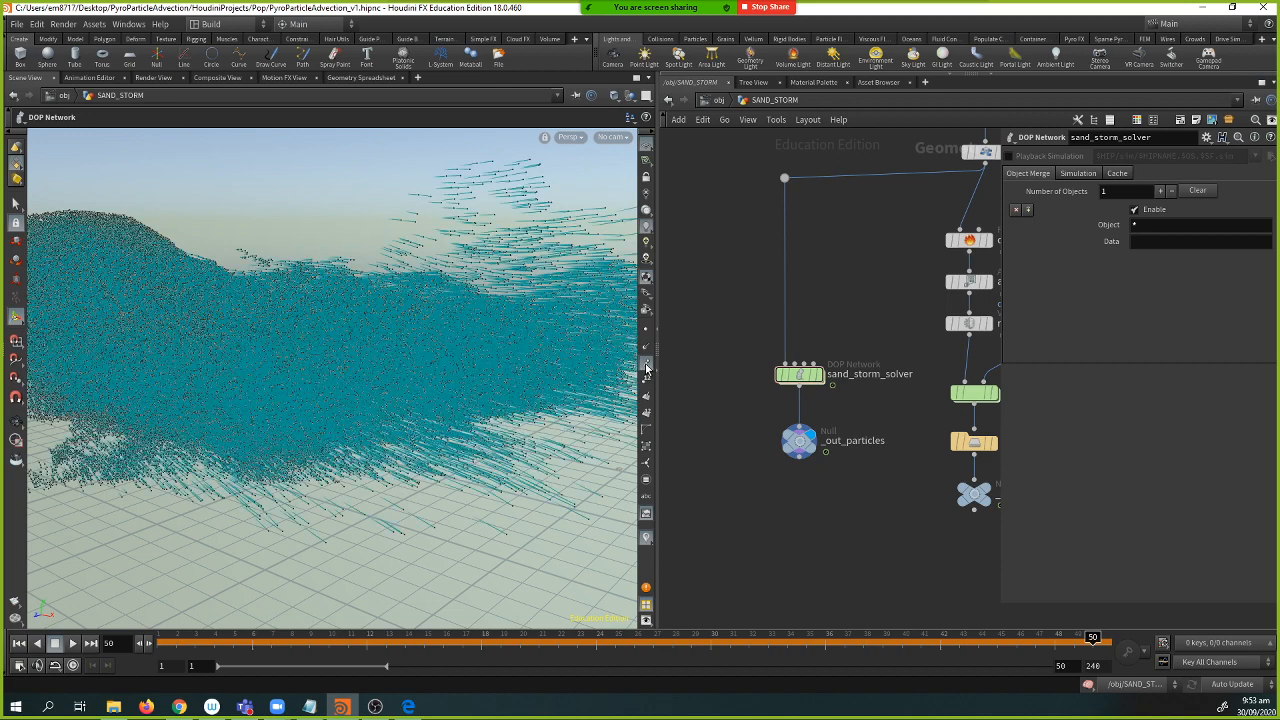
click(645, 368)
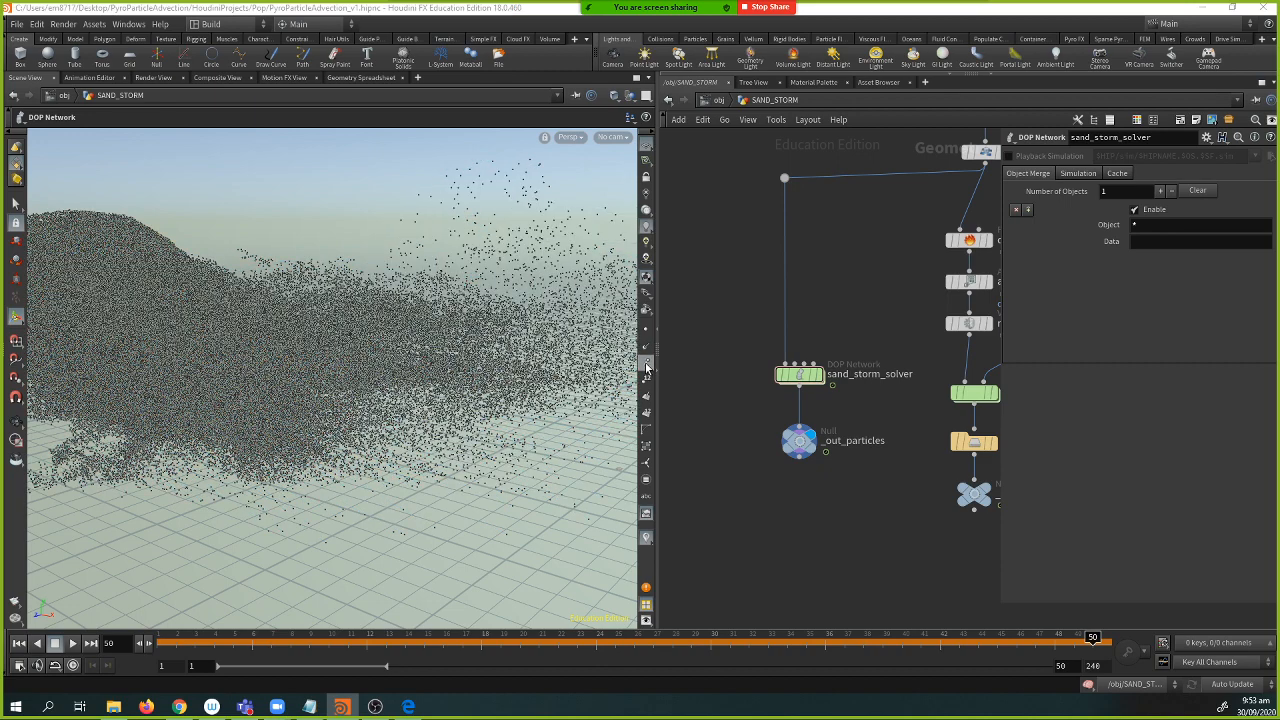
- Show the particles' point trails, examine the motion direction from several angles, and hide the trails again
click(646, 367)
alt+right_drag(543, 354, 356, 369)
alt+drag(392, 422, 435, 444)
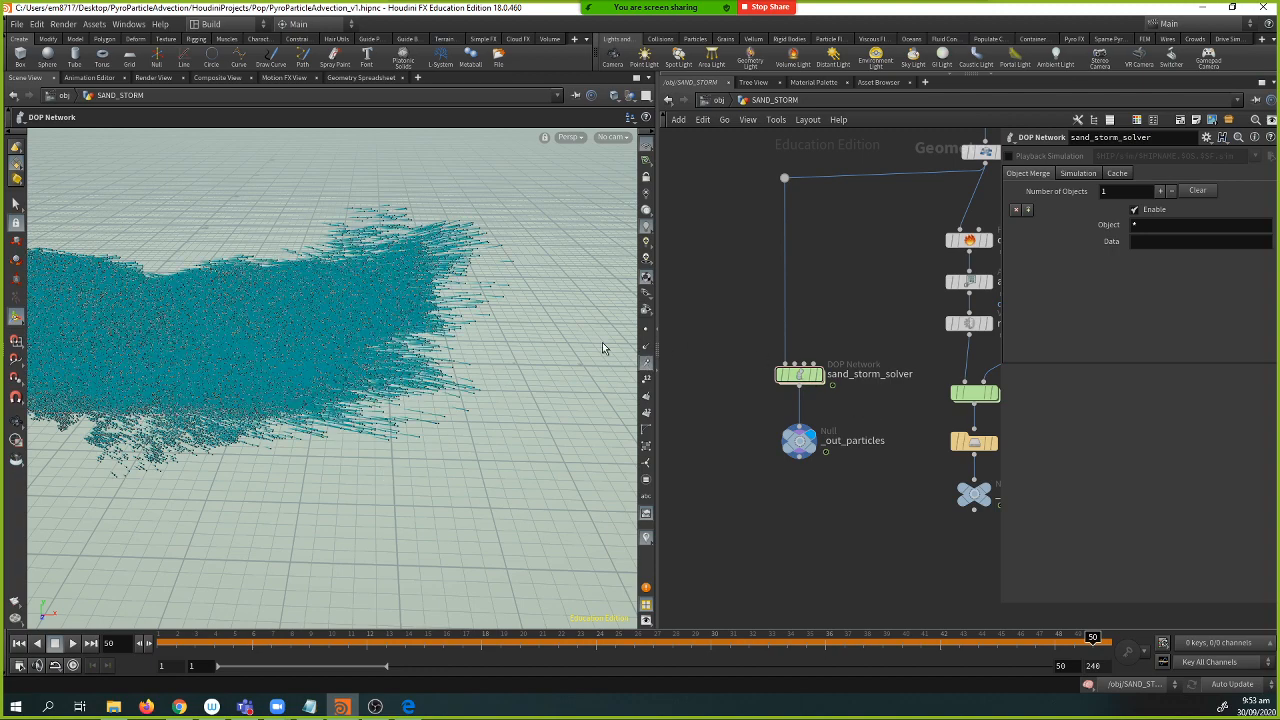
drag(409, 320, 417, 368)
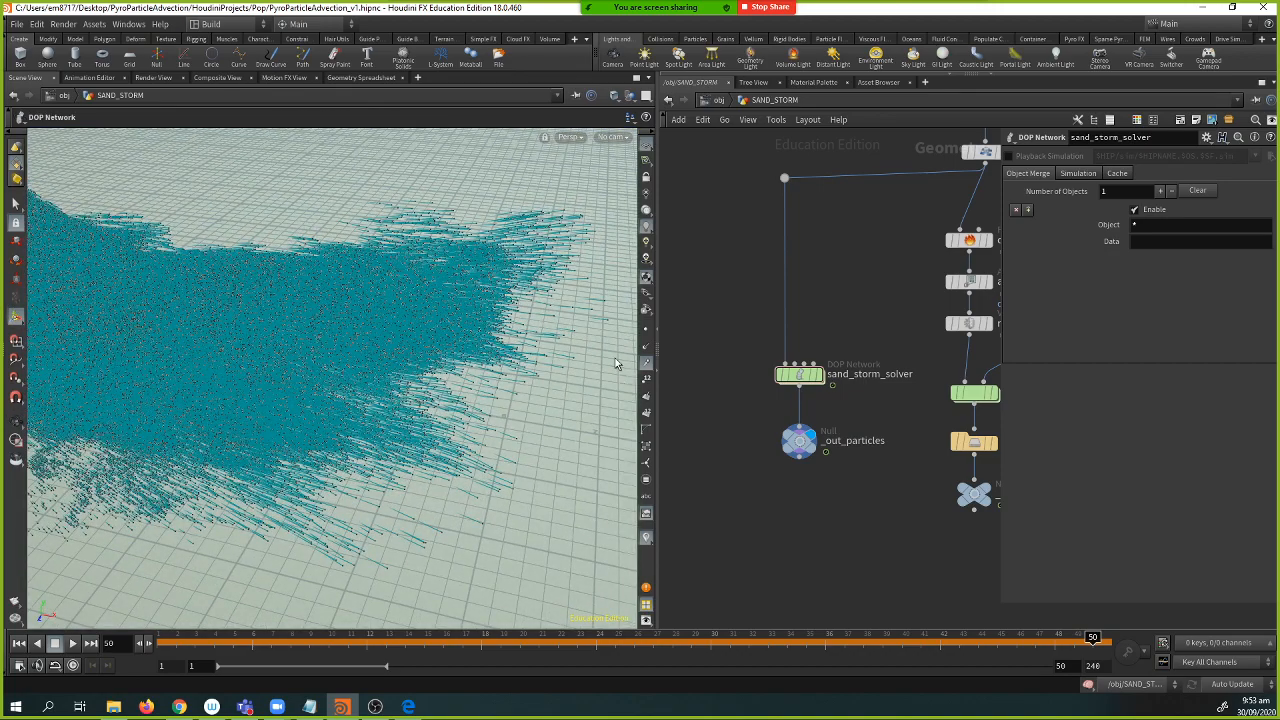
click(643, 372)
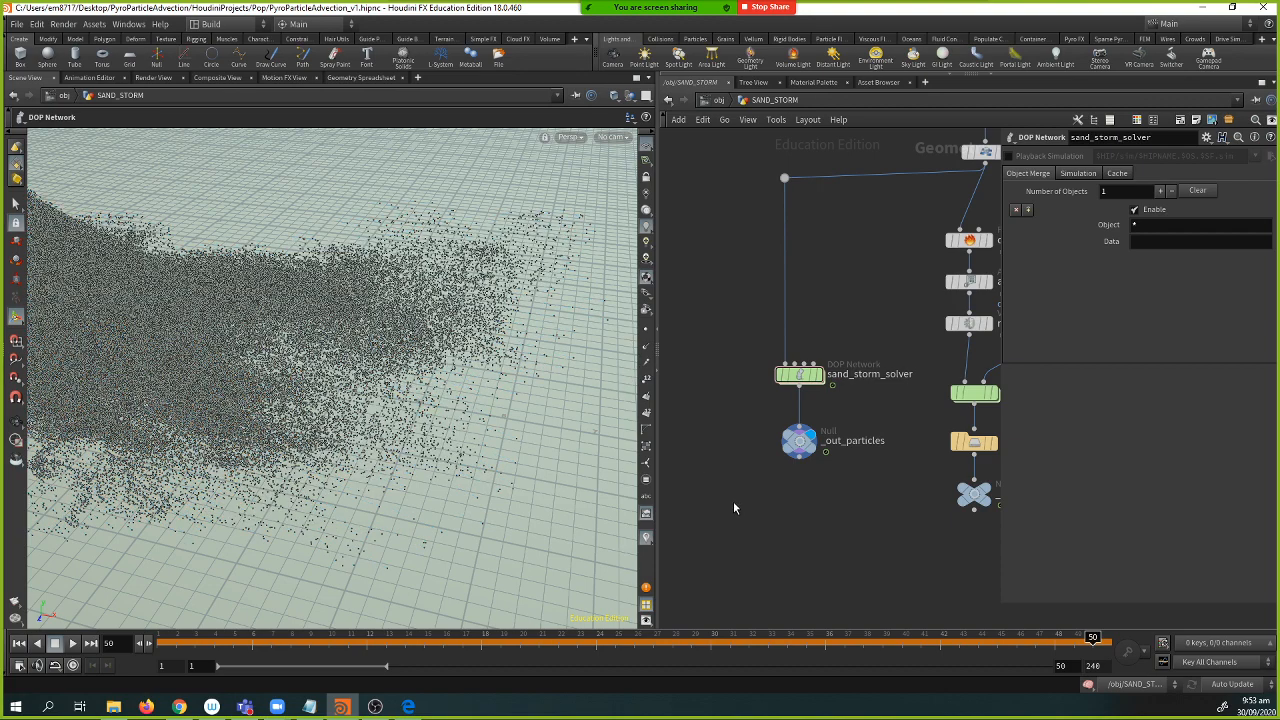
- Add a Sphere node beside sand_storm_solver, set its Primitive Type to Polygon, and display it
key(Tab)
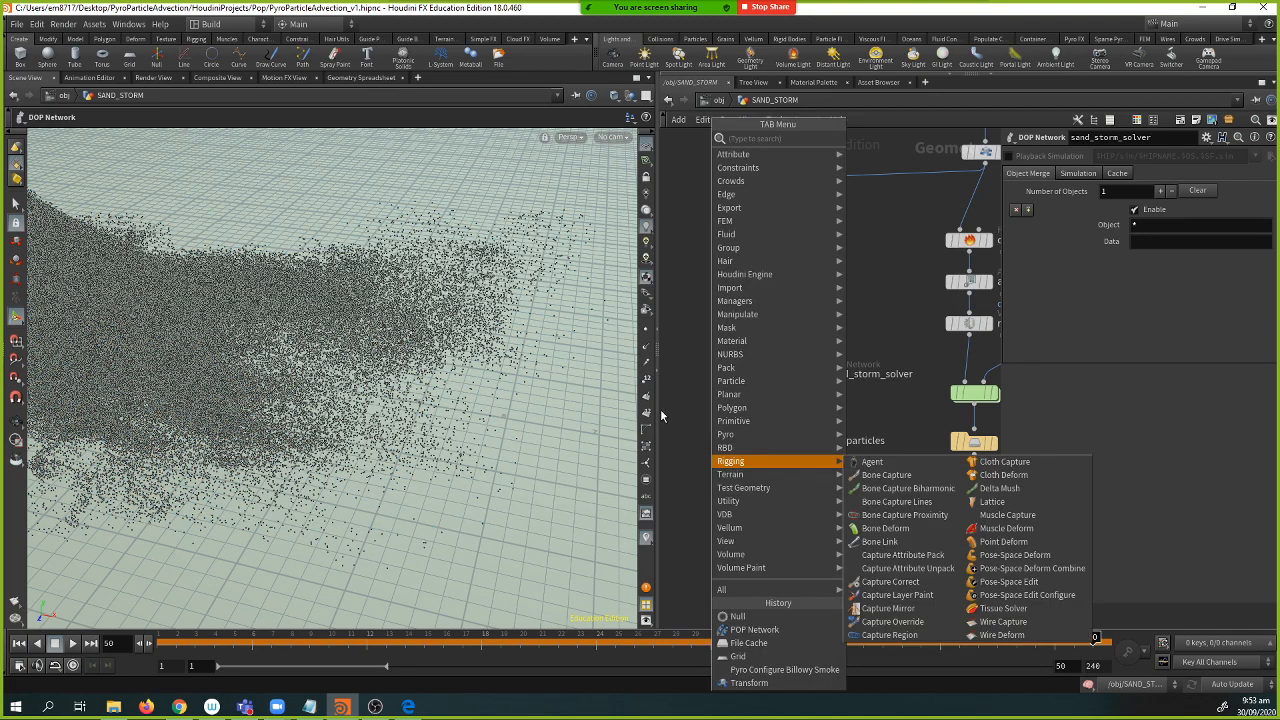
text(sph)
key(Return)
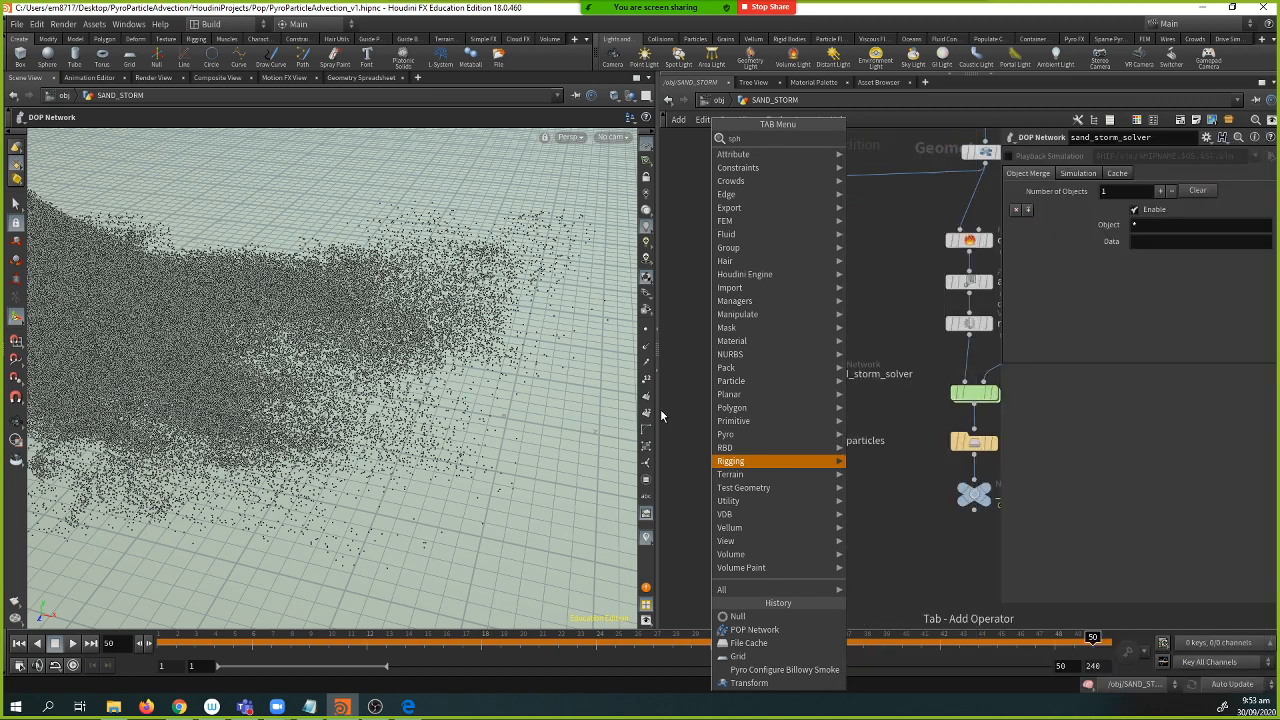
click(705, 415)
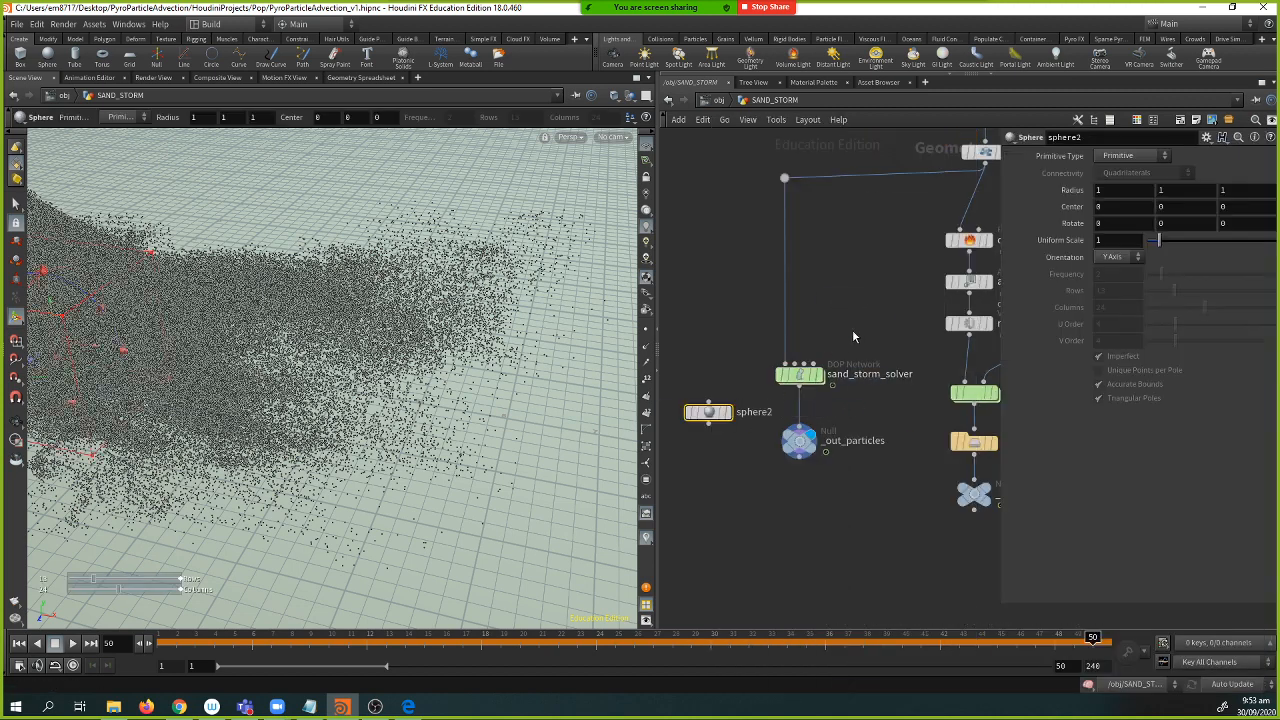
click(1133, 156)
click(1124, 184)
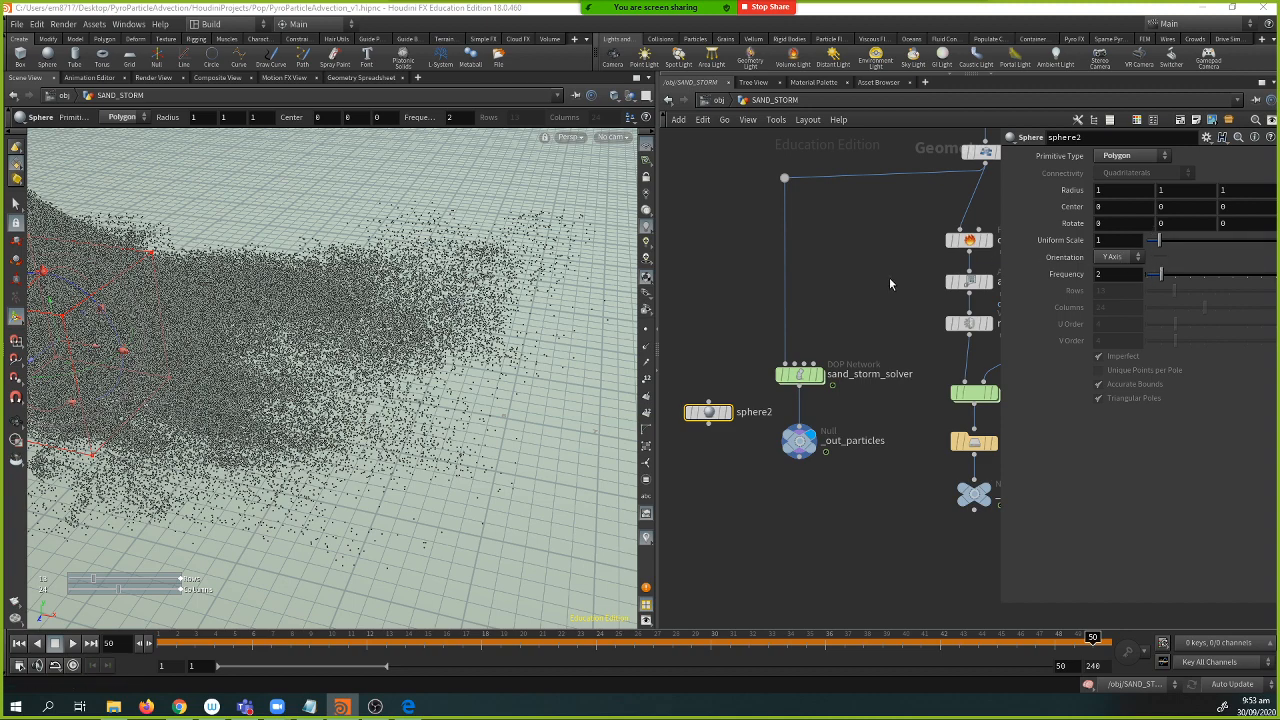
click(729, 412)
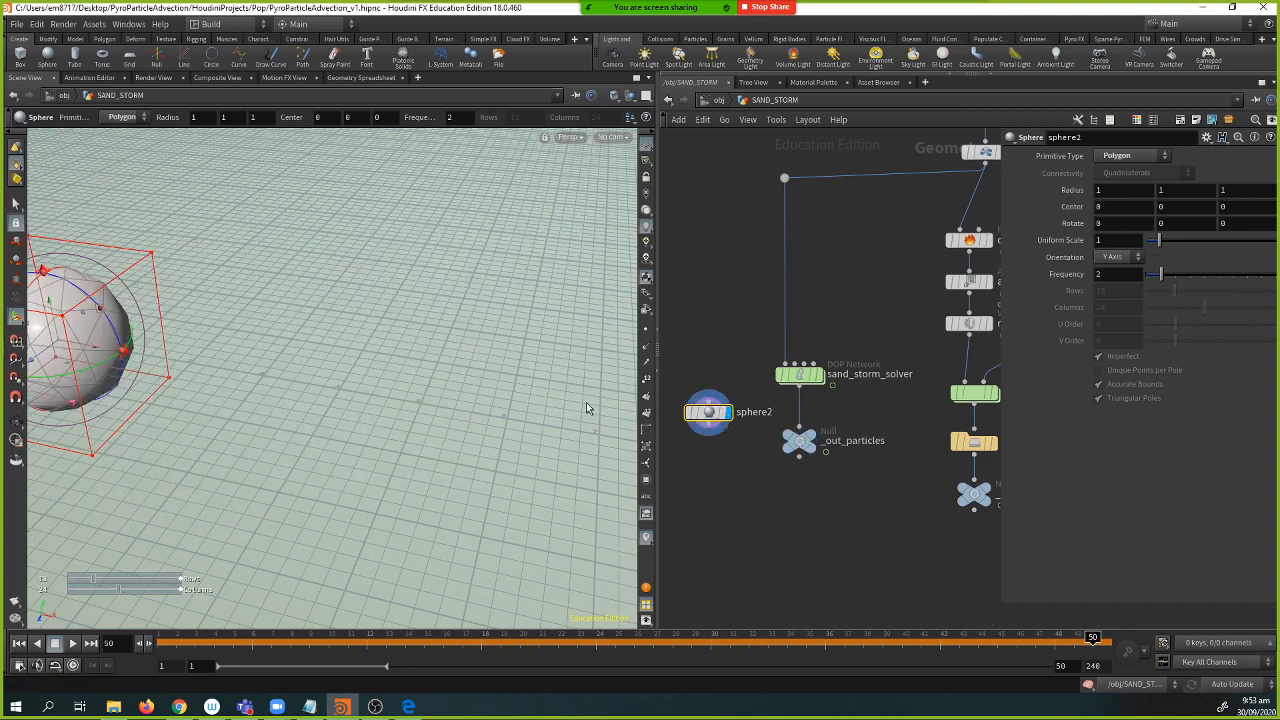
- Set the Frequency of sphere2 to 1 and inspect the faceted shape
alt+drag(480, 374, 340, 357)
alt+right_drag(325, 360, 443, 337)
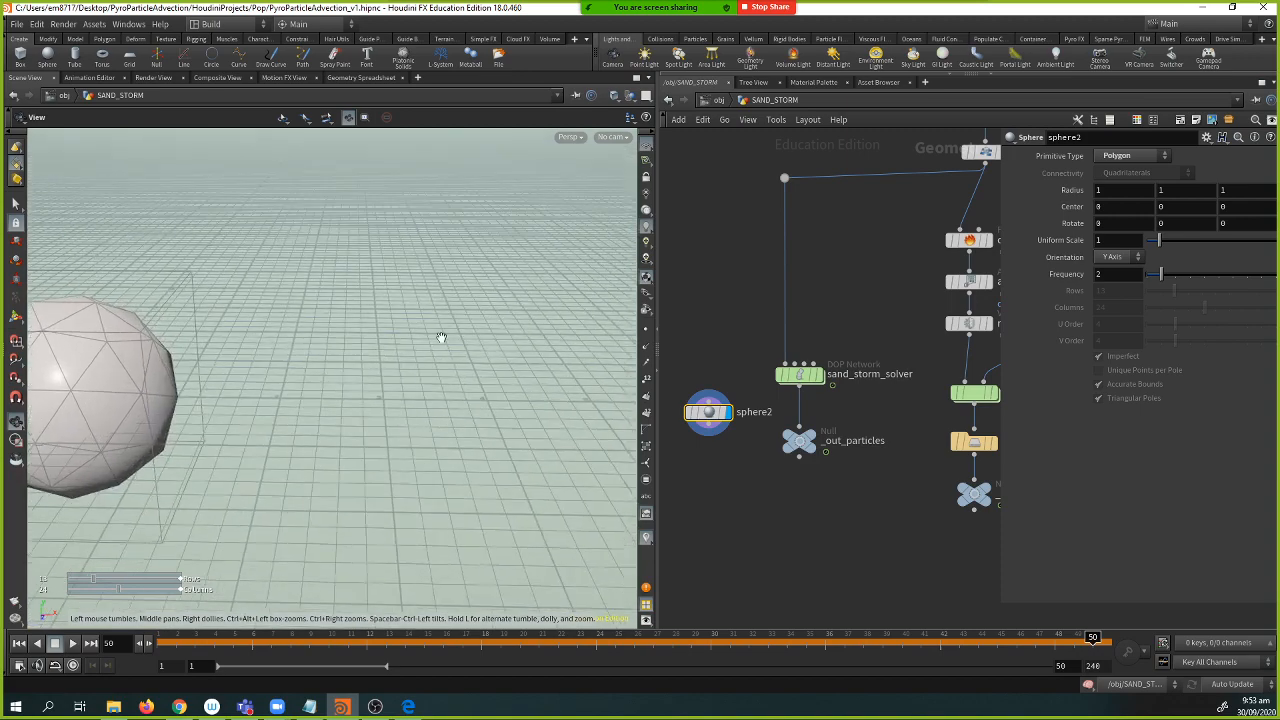
alt+middle_drag(346, 362, 451, 334)
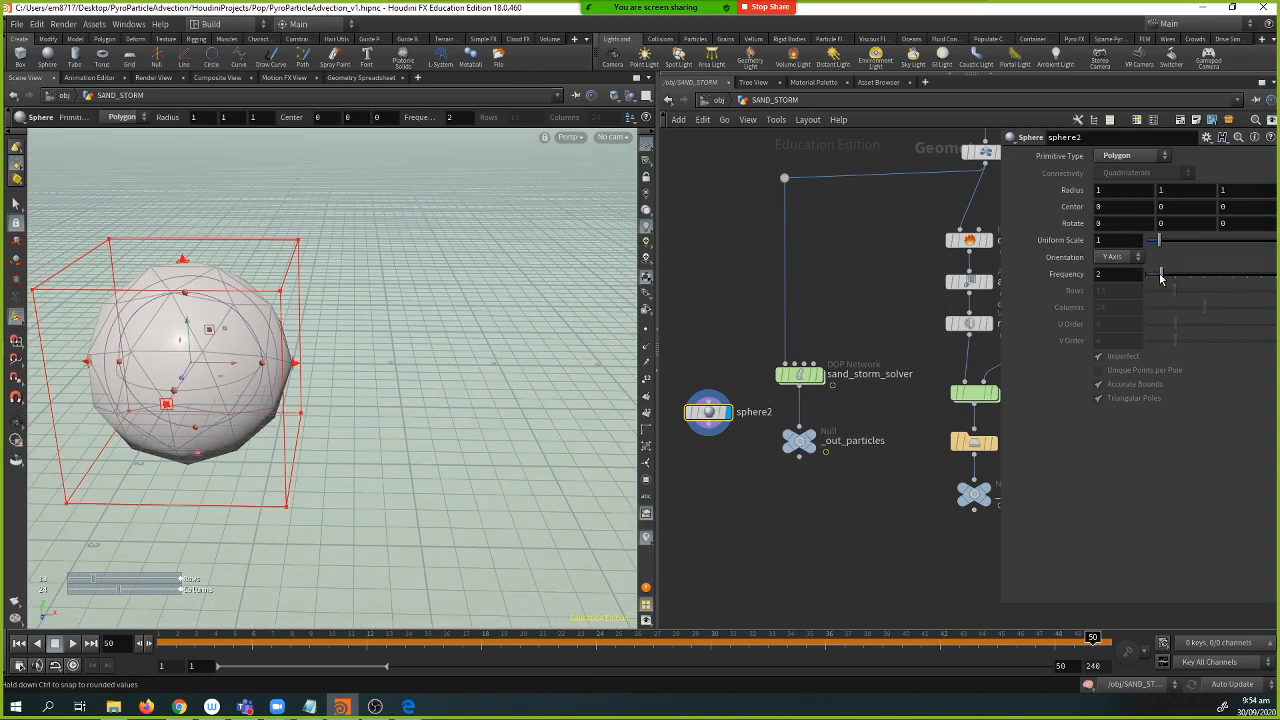
drag(1157, 279, 1151, 280)
alt+drag(388, 372, 340, 408)
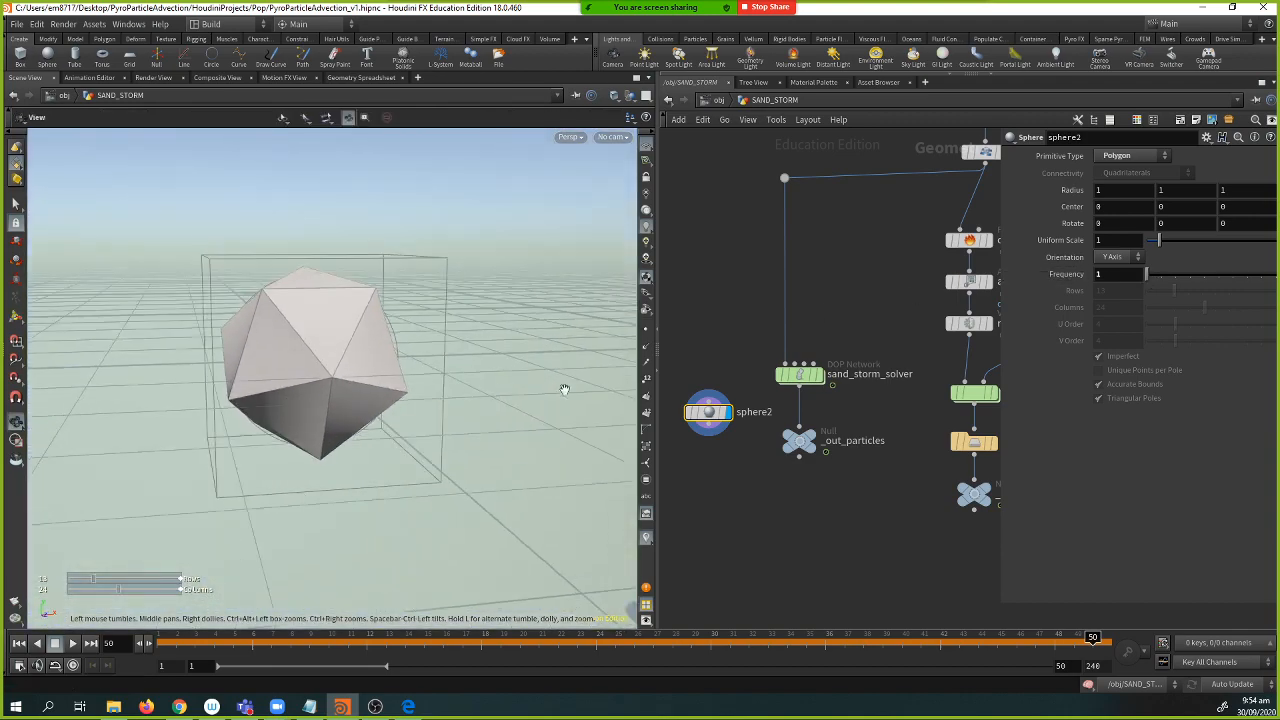
- Add a Mountain node connected below sphere2 and display it
click(708, 430)
key(Tab)
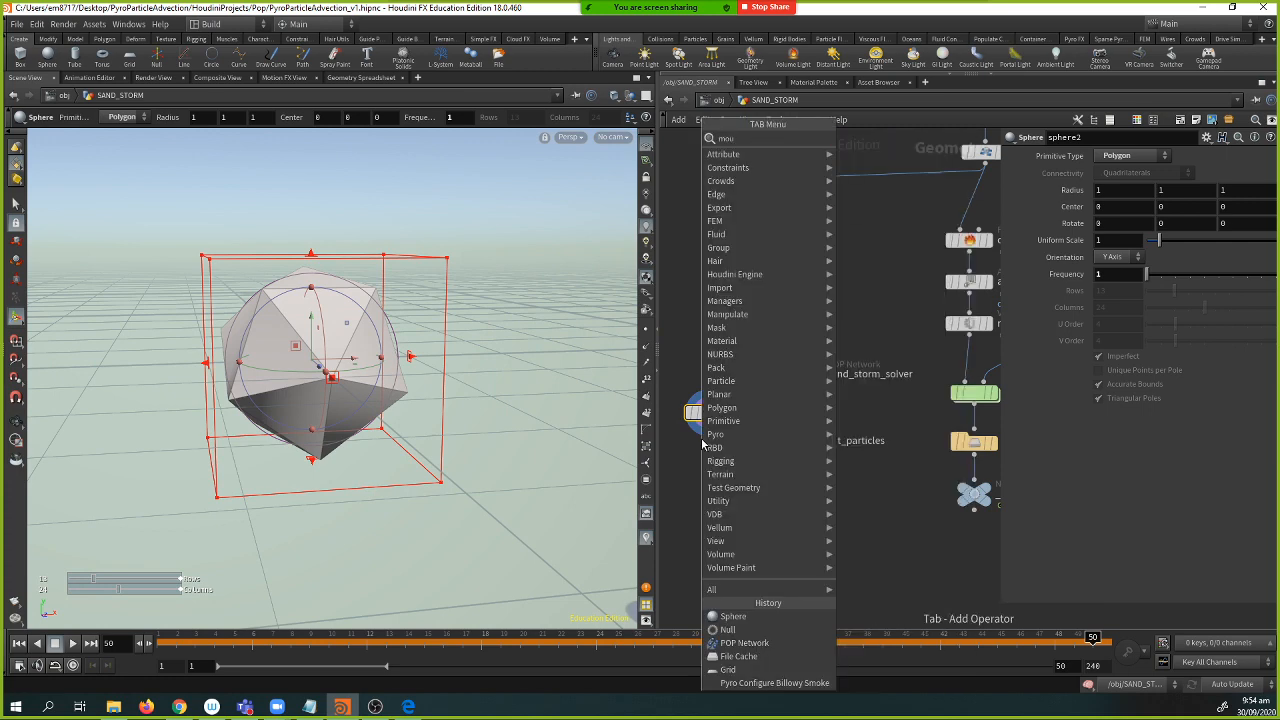
text(mou)
key(Return)
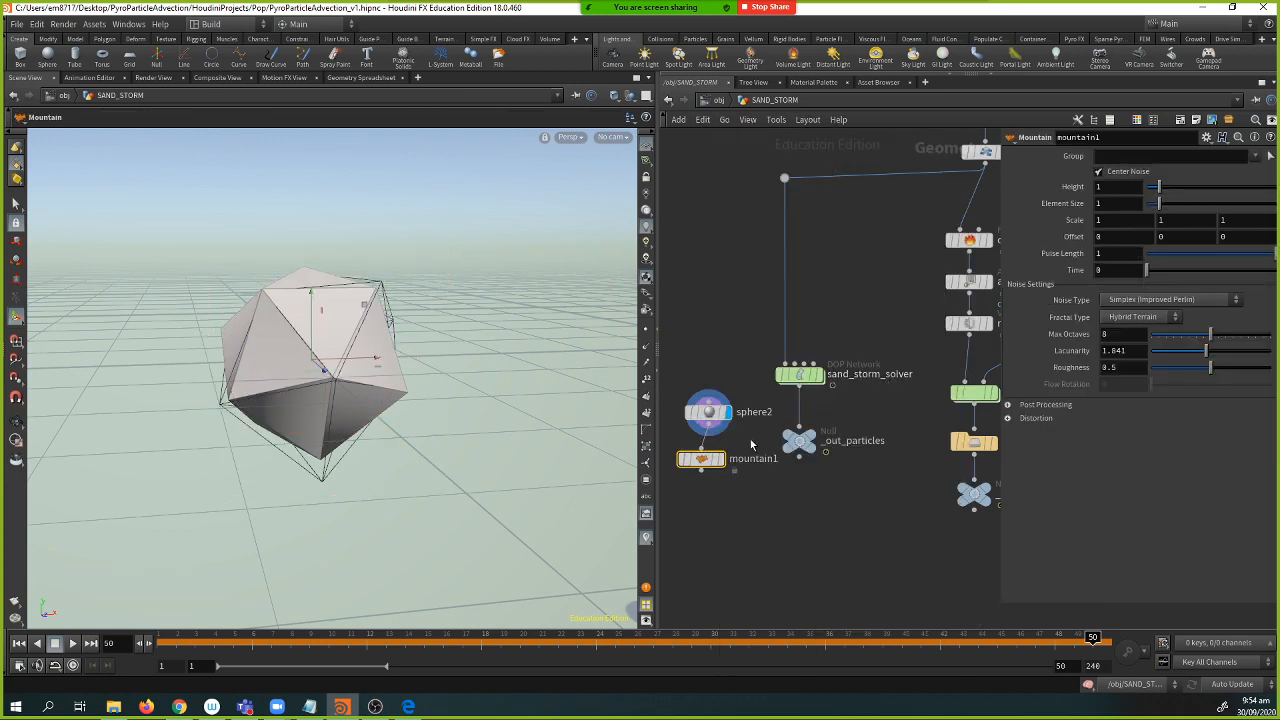
click(719, 458)
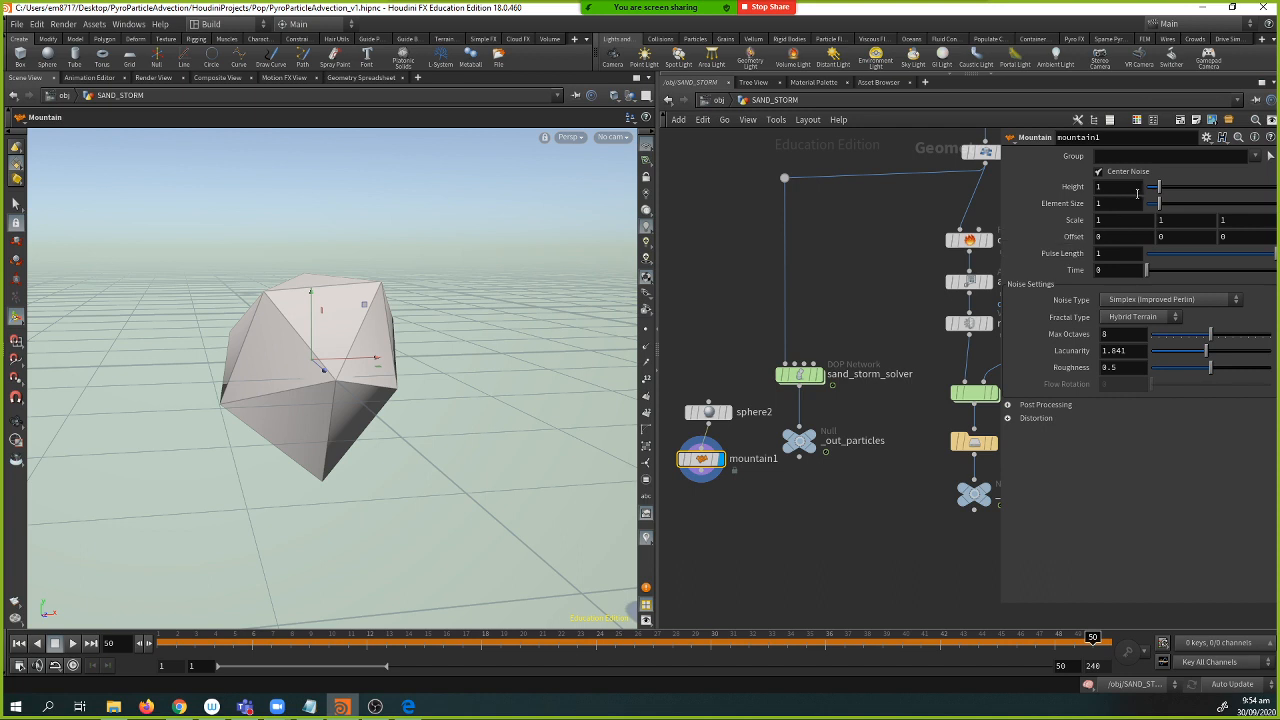
- Set mountain1's Height to 1.03 and Element Size to 1.55, and align sphere2 above it
mouse_move(1160, 193)
mouse_down()
mouse_move(1150, 196)
mouse_move(1172, 192)
mouse_move(1158, 196)
mouse_move(1166, 204)
mouse_up()
drag(713, 411, 706, 403)
alt+drag(370, 428, 400, 429)
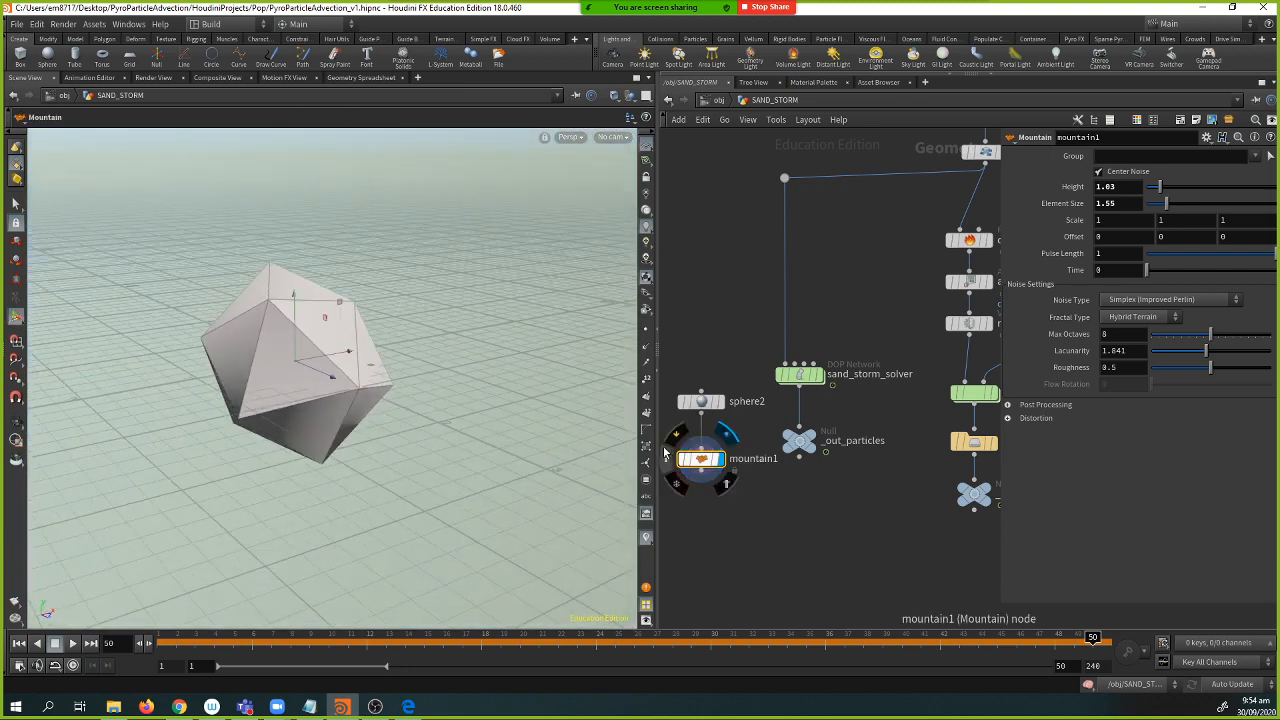
- Set the Uniform Scale of sphere2 to .001
click(701, 401)
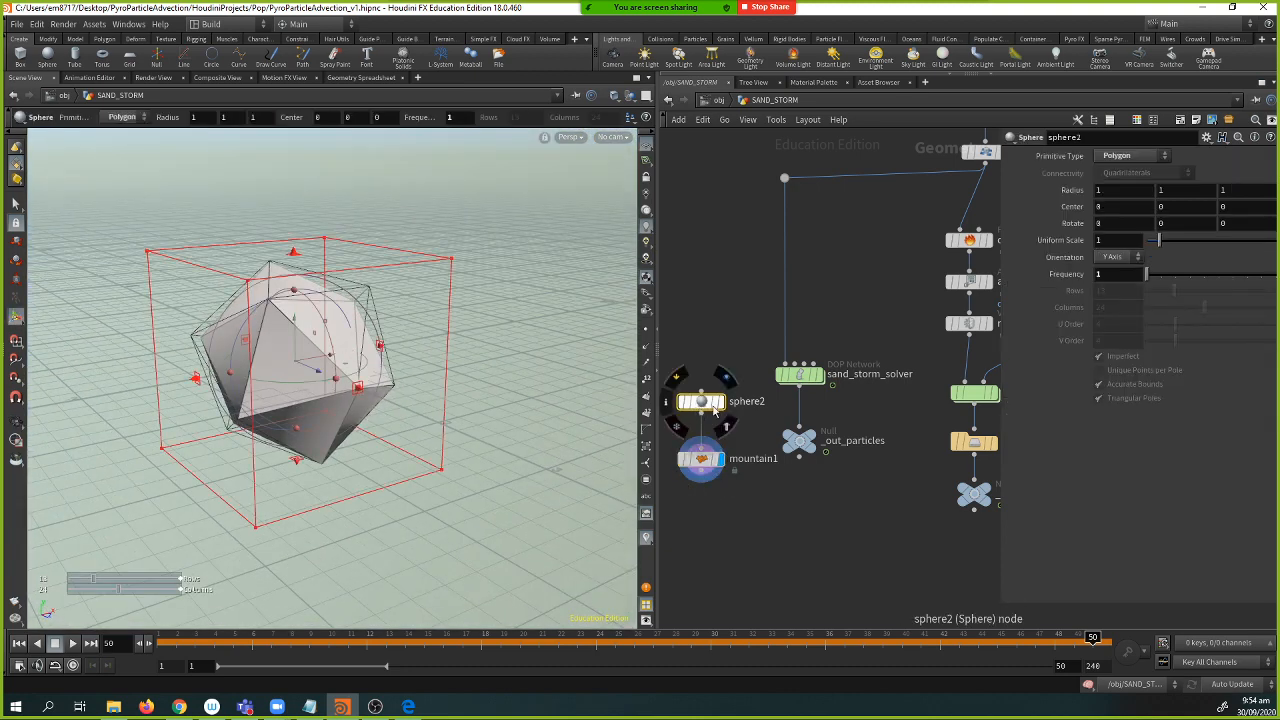
drag(1130, 243, 1026, 240)
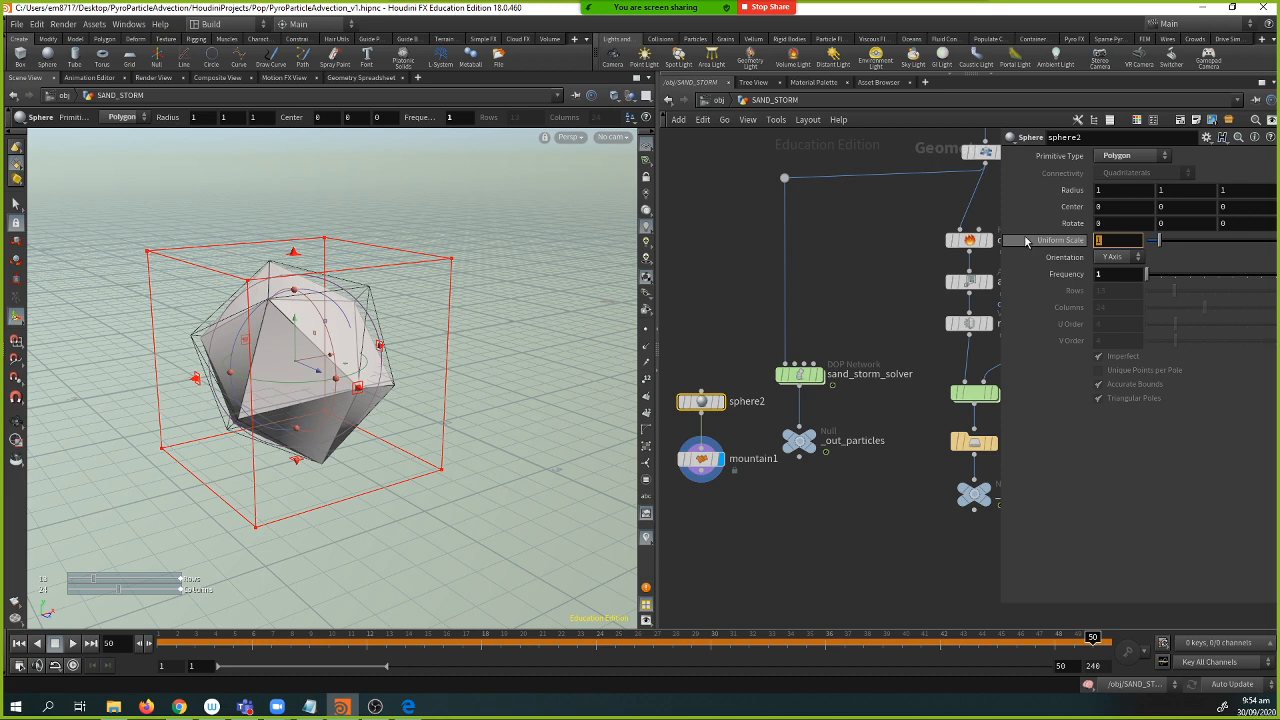
text(.01)
key(Return)
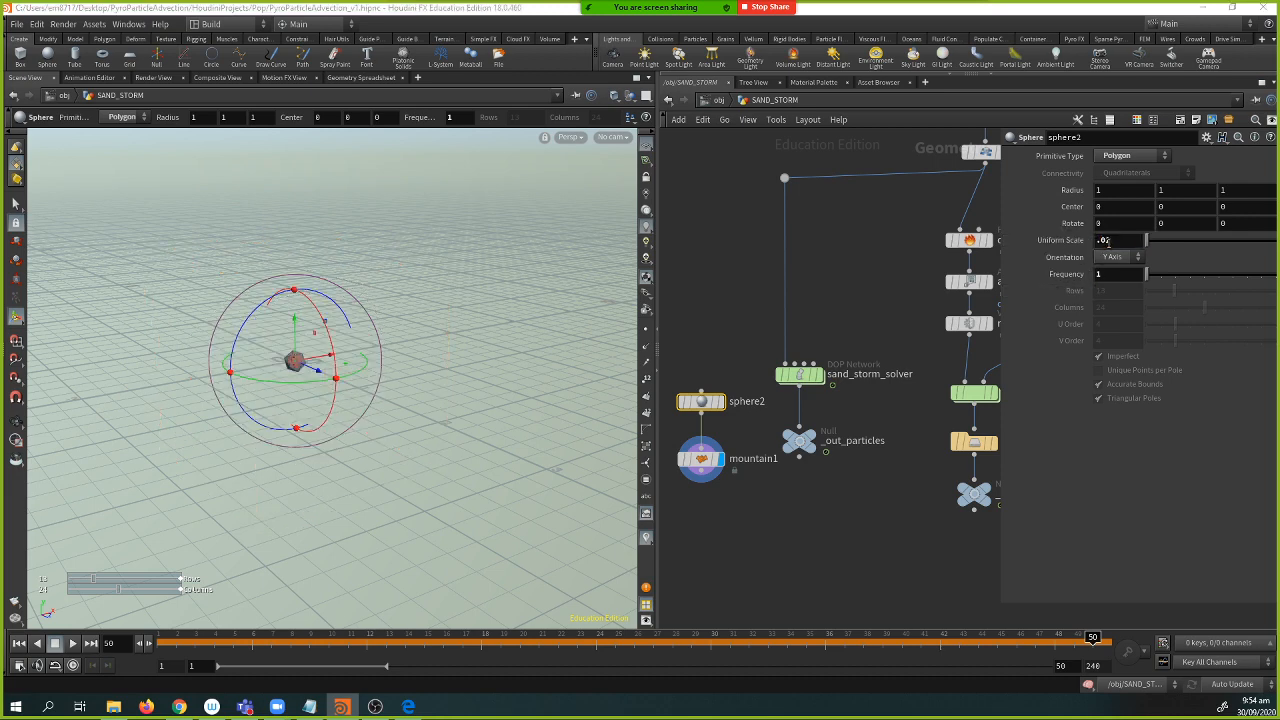
click(1105, 243)
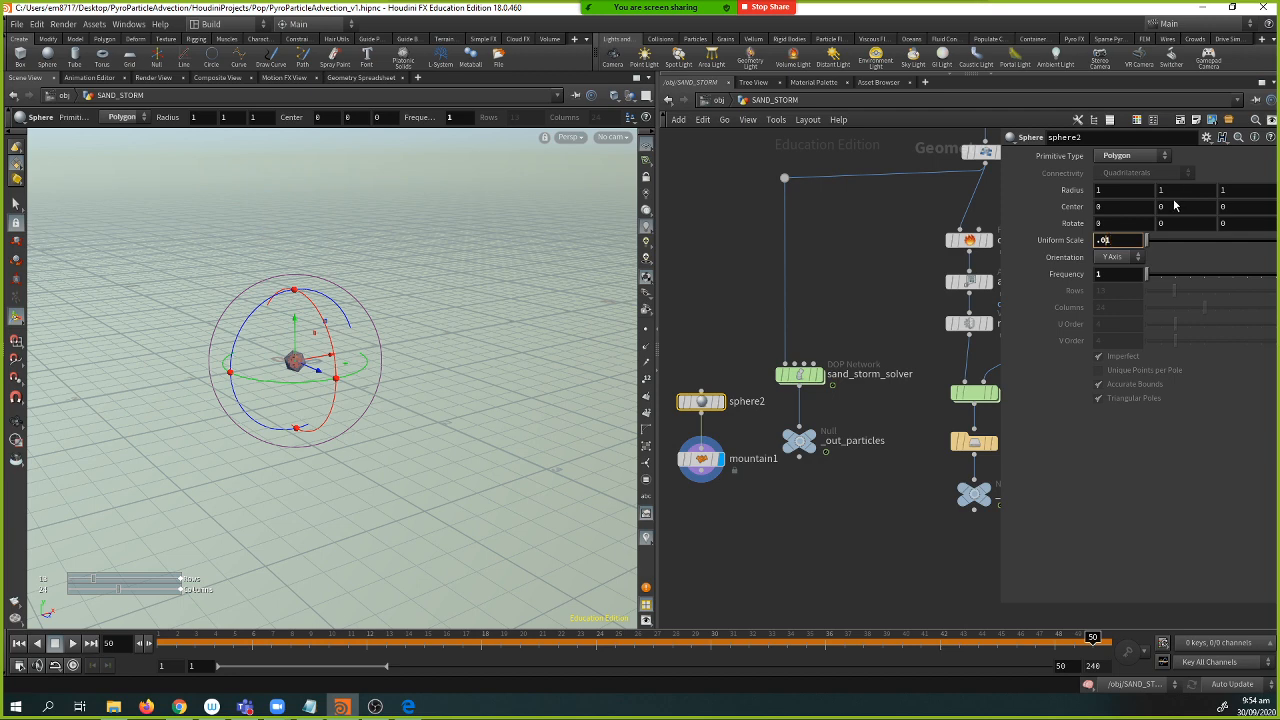
text(0)
key(Return)
- Examine the scaled-down mountain1 shape up close, and display sphere2 instead to compare it with the undistorted shape
click(701, 458)
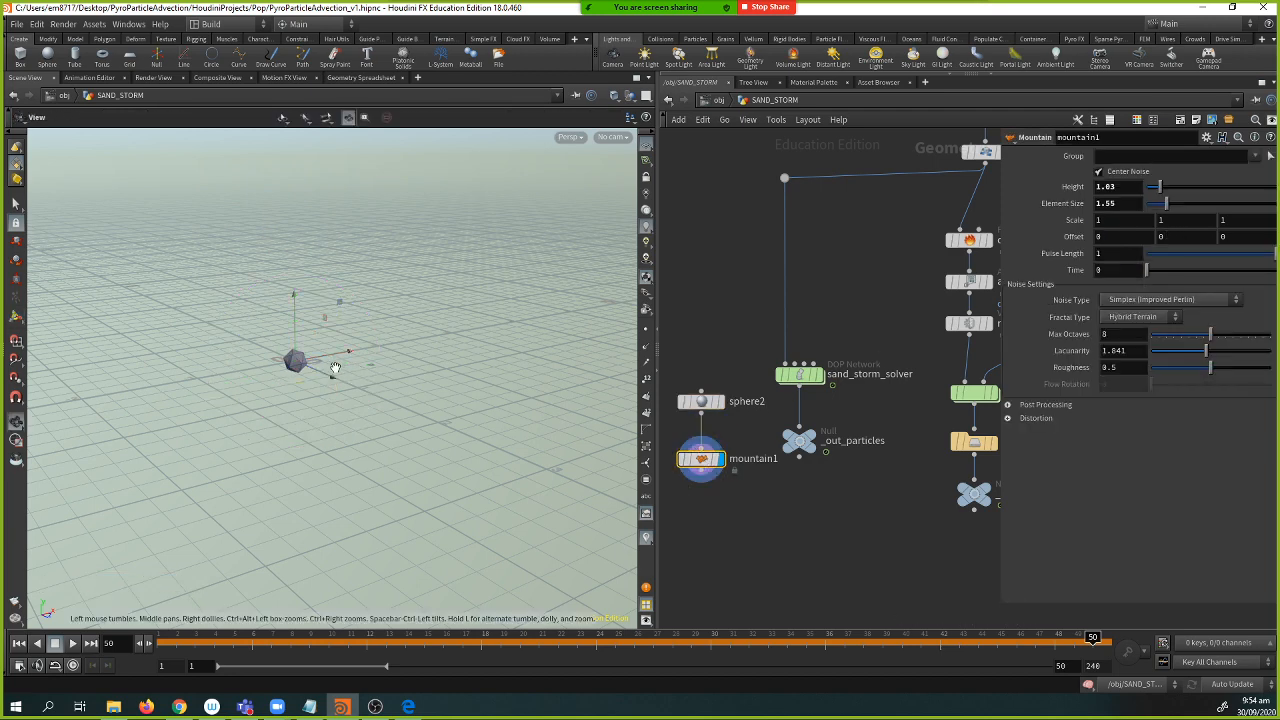
scroll(335, 369, up, 8)
middle_drag(320, 377, 317, 420)
drag(317, 420, 505, 351)
scroll(317, 431, down, 4)
scroll(505, 351, down, 4)
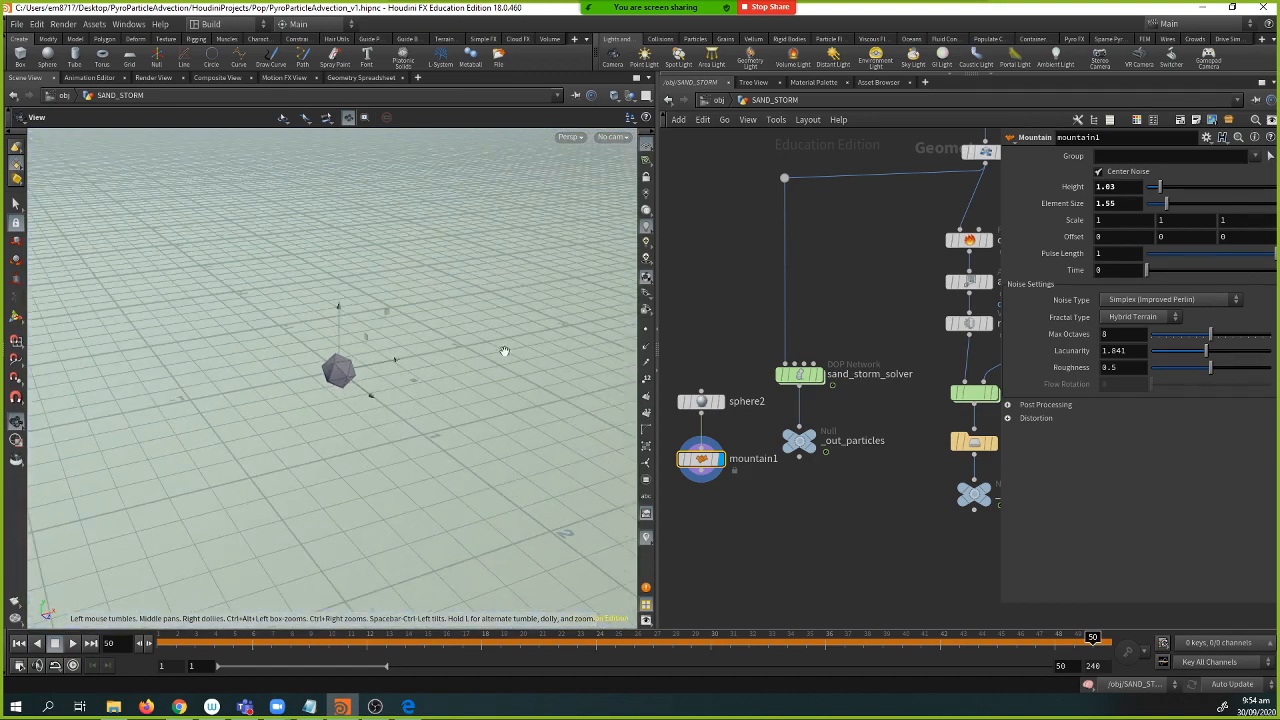
key(Return)
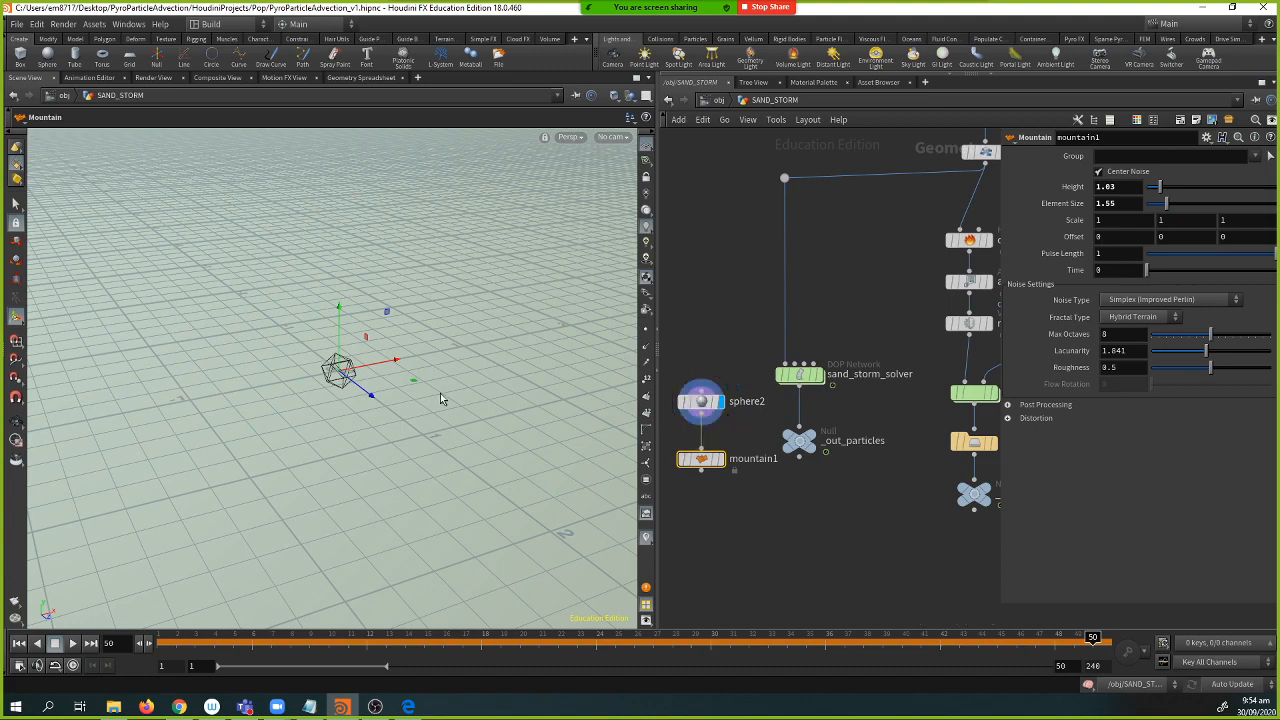
key(Escape)
scroll(389, 371, up, 6)
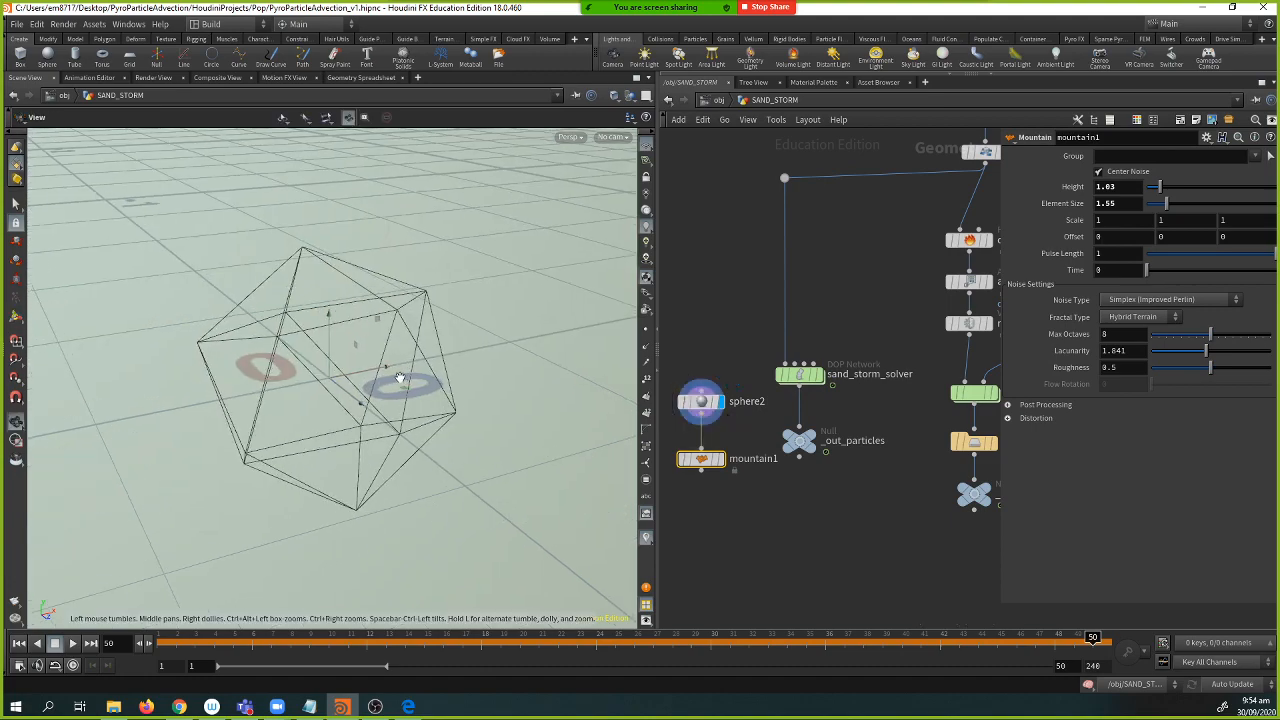
scroll(263, 366, down, 8)
key(Return)
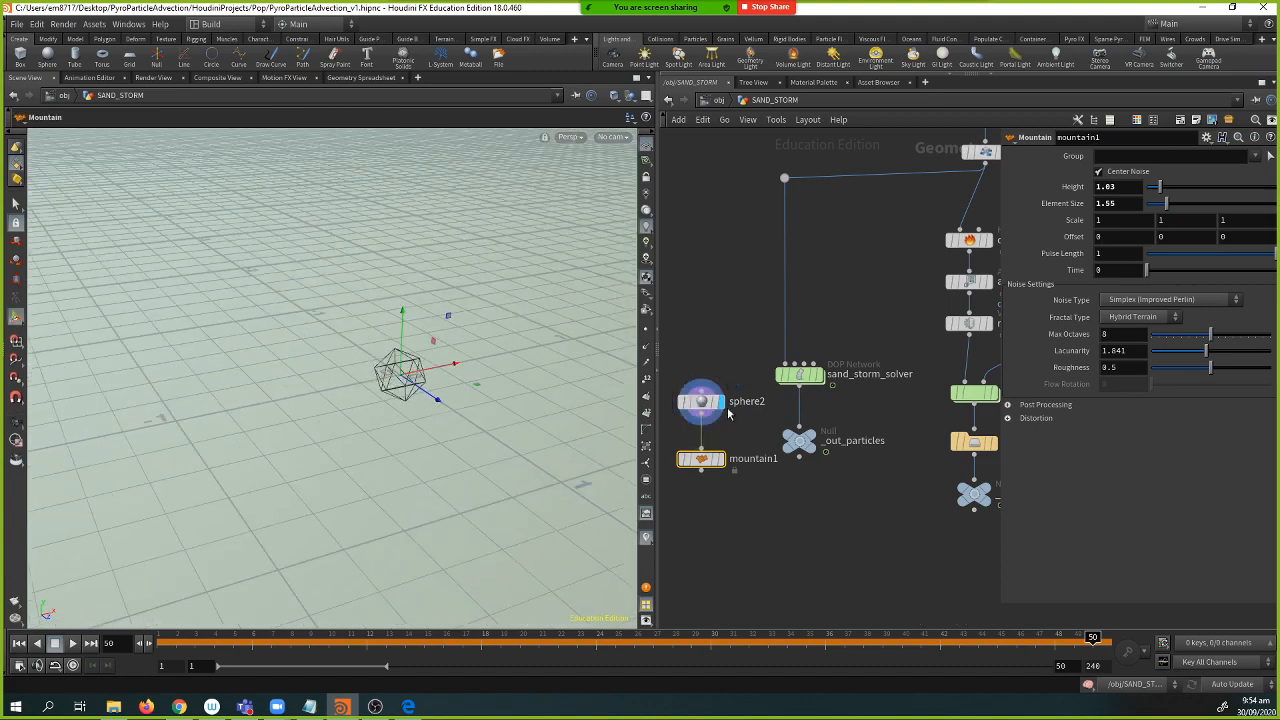
- Delete the mountain1 node below sphere2
mouse_move(709, 461)
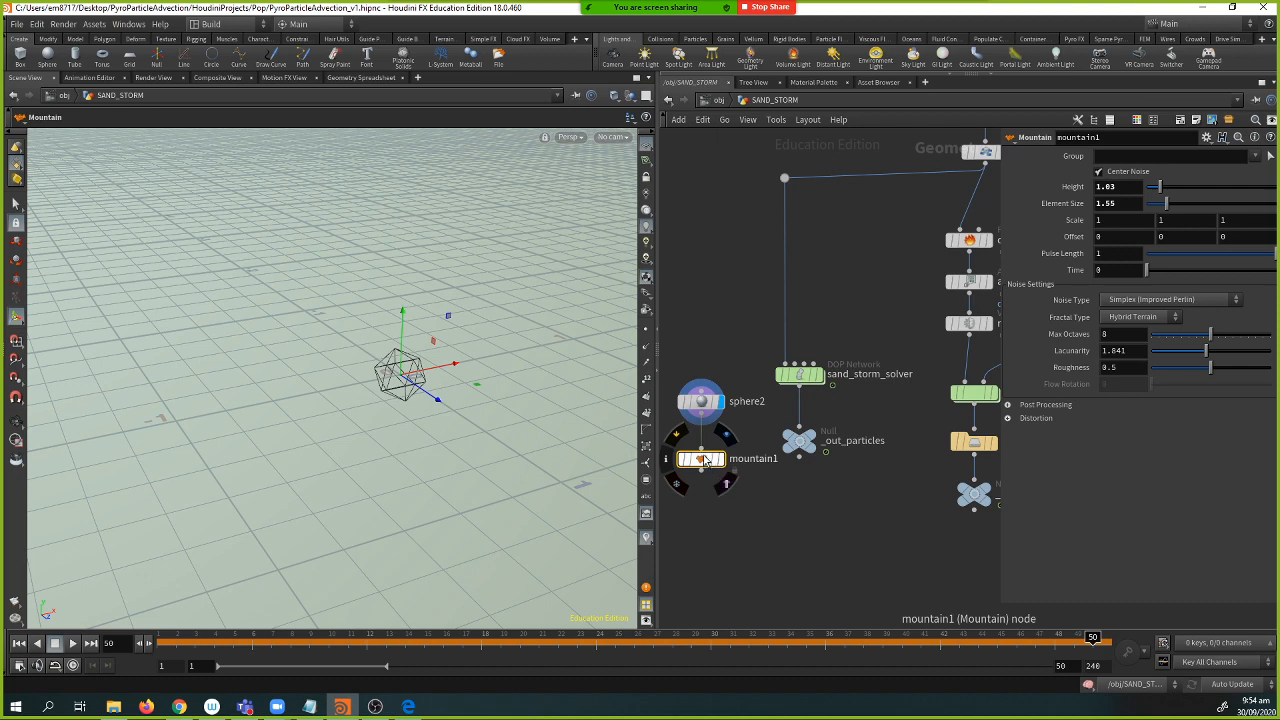
key(Delete)
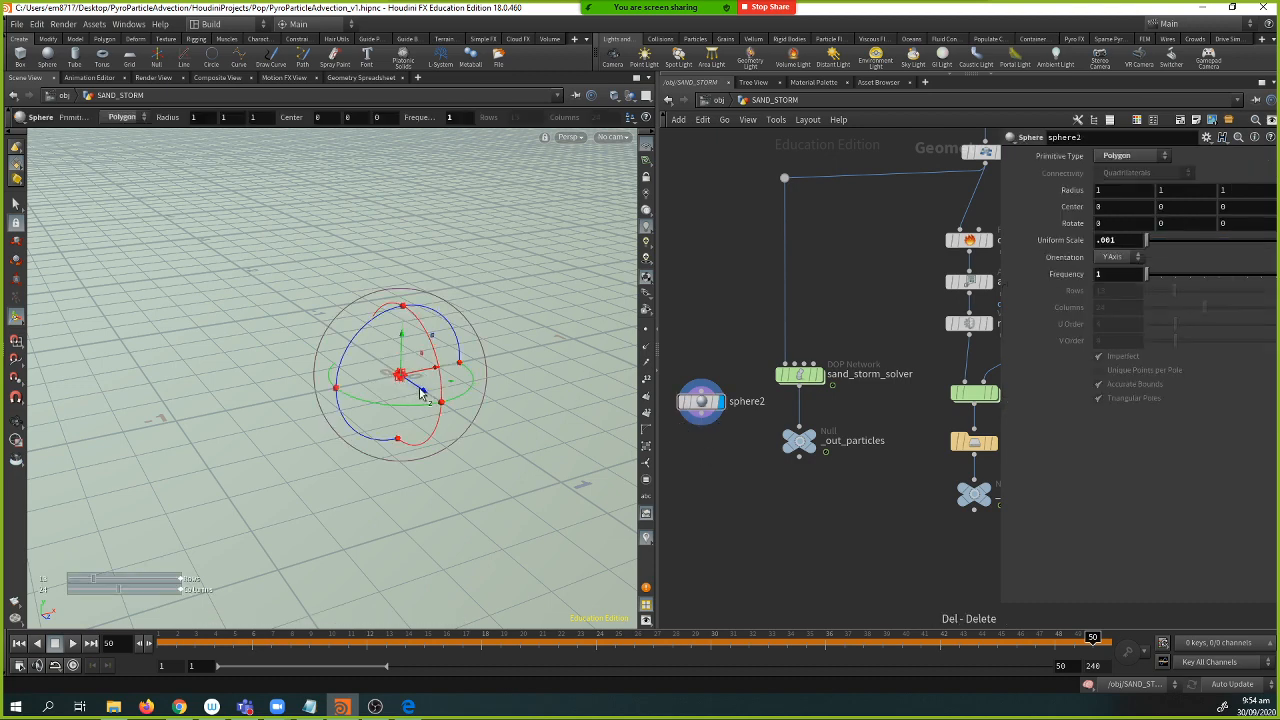
key(space+g)
mouse_move(421, 394)
alt+mouse_down()
mouse_move(416, 354)
mouse_move(388, 391)
mouse_move(123, 366)
mouse_move(369, 400)
mouse_move(86, 414)
mouse_move(317, 423)
mouse_move(437, 406)
alt+mouse_up()
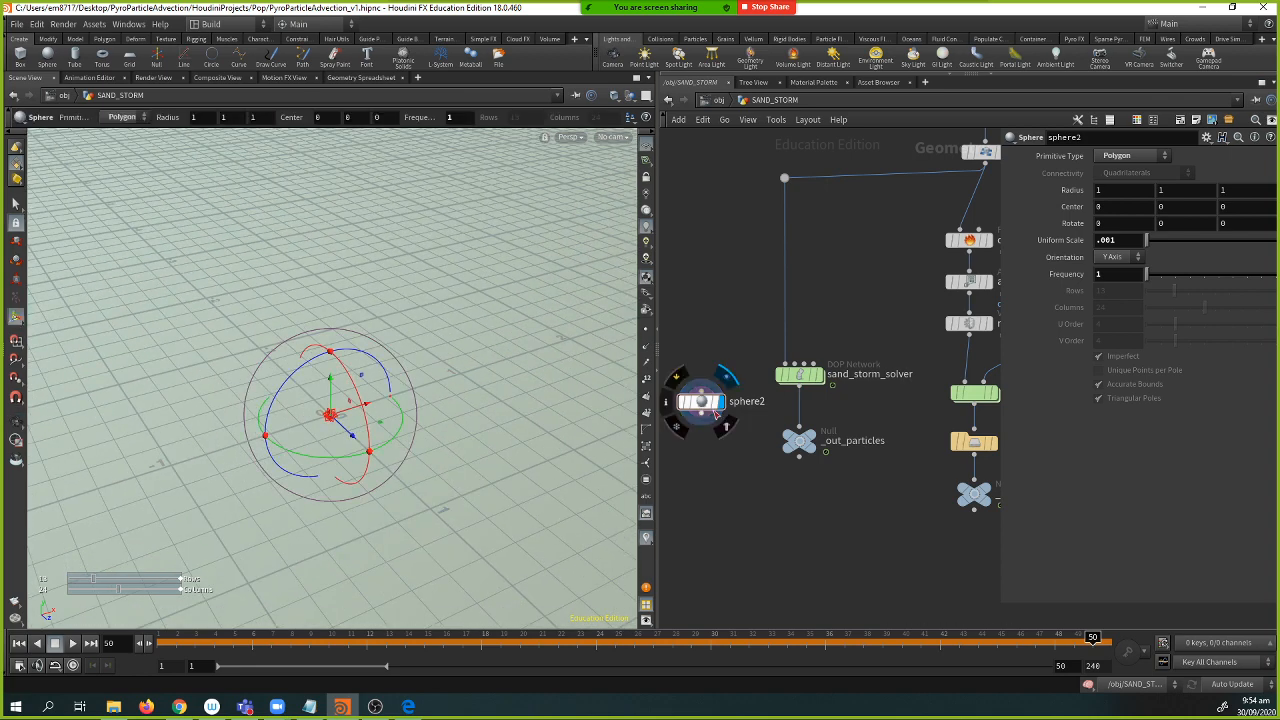
- Add a Color node connected below sphere2 and display it
key(Tab)
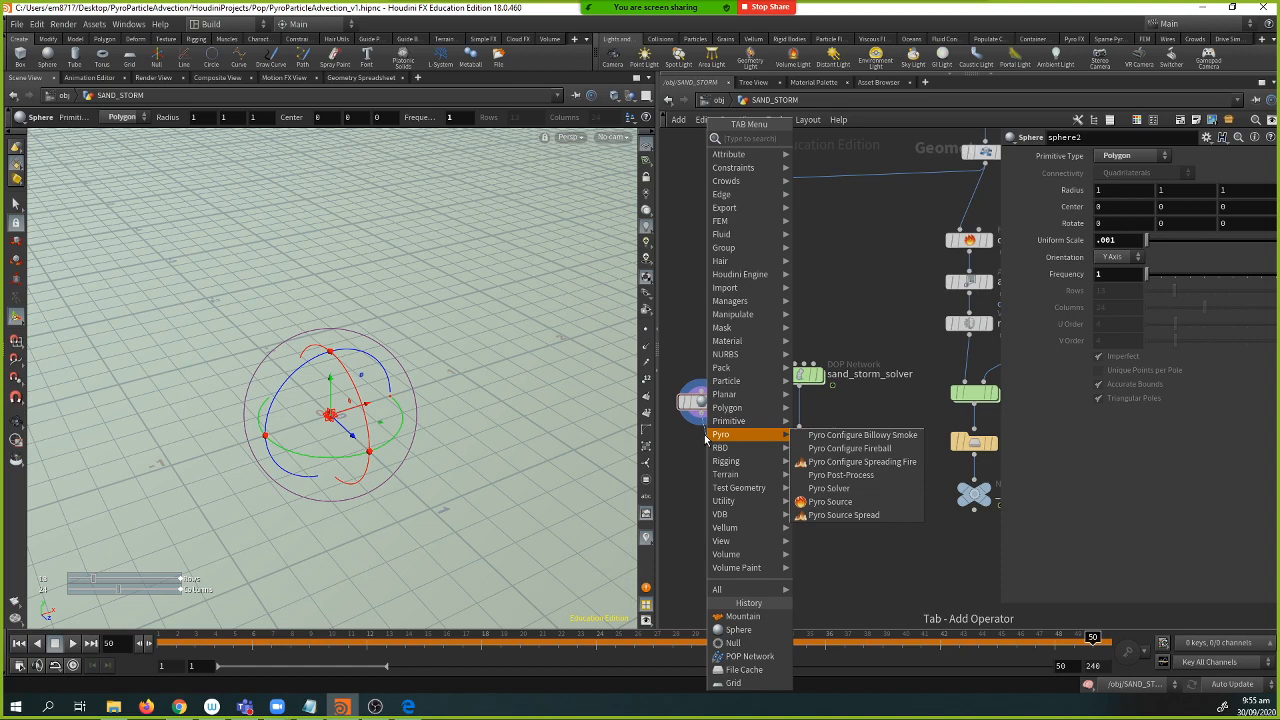
text(colo)
key(Return)
click(705, 436)
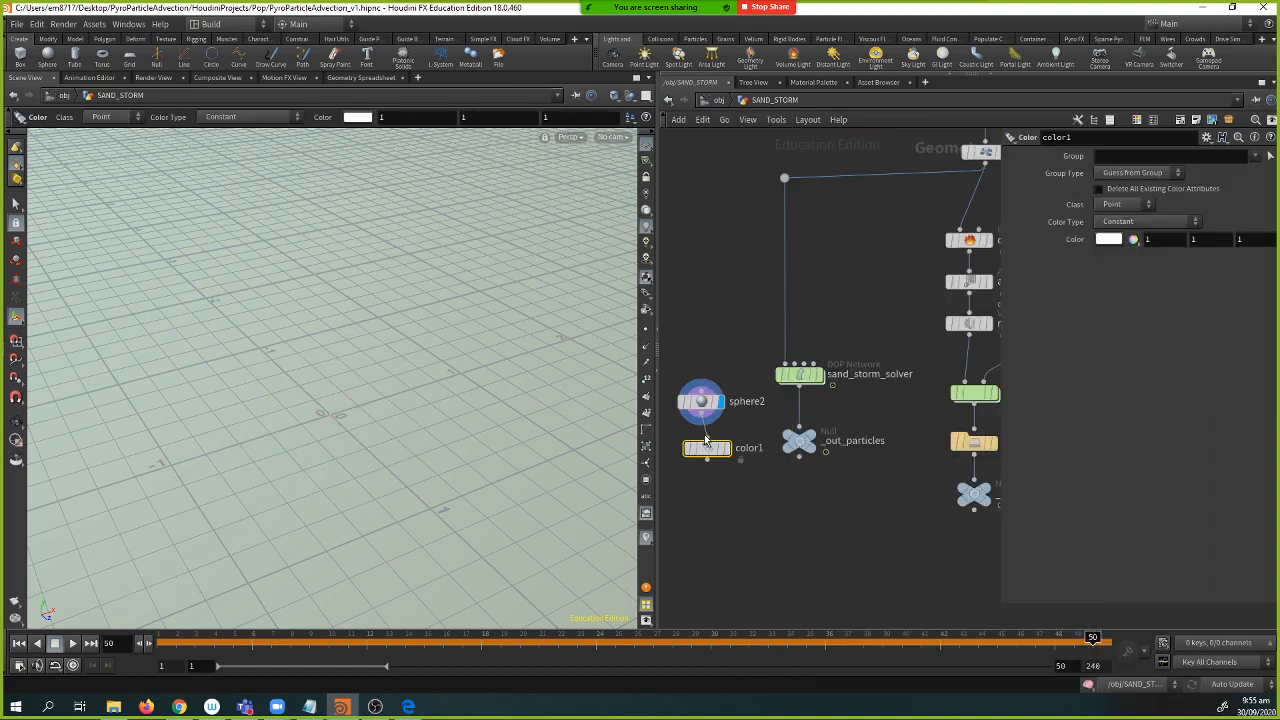
click(727, 448)
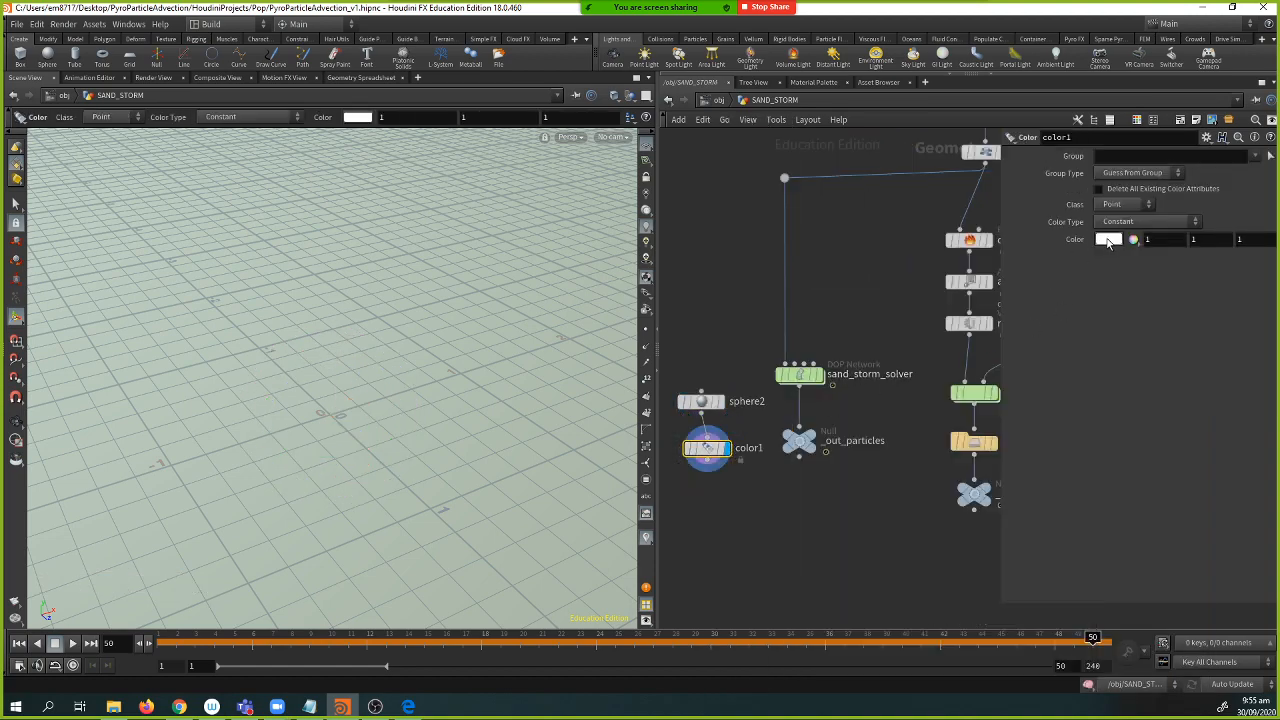
- Set the colour of color1 to a pale sandy yellow with RGB values 1, 1, 0.433
click(1108, 240)
click(1068, 152)
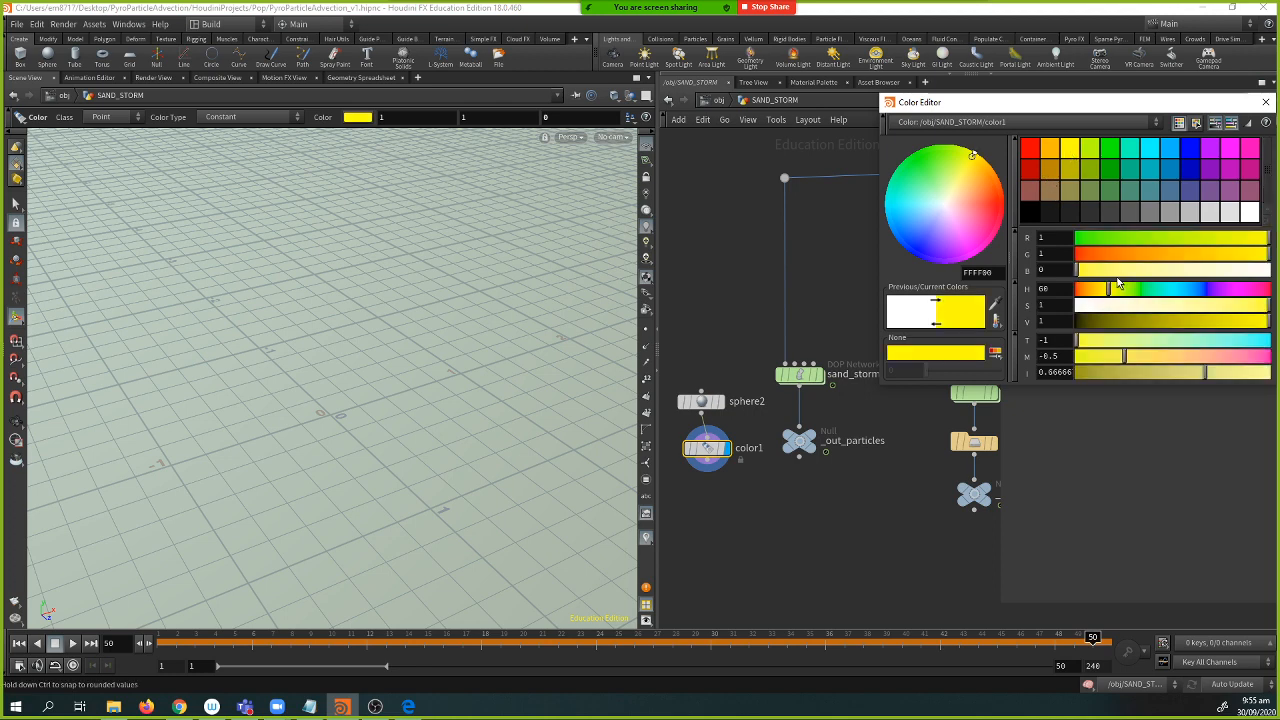
drag(1153, 276, 1160, 270)
click(1265, 102)
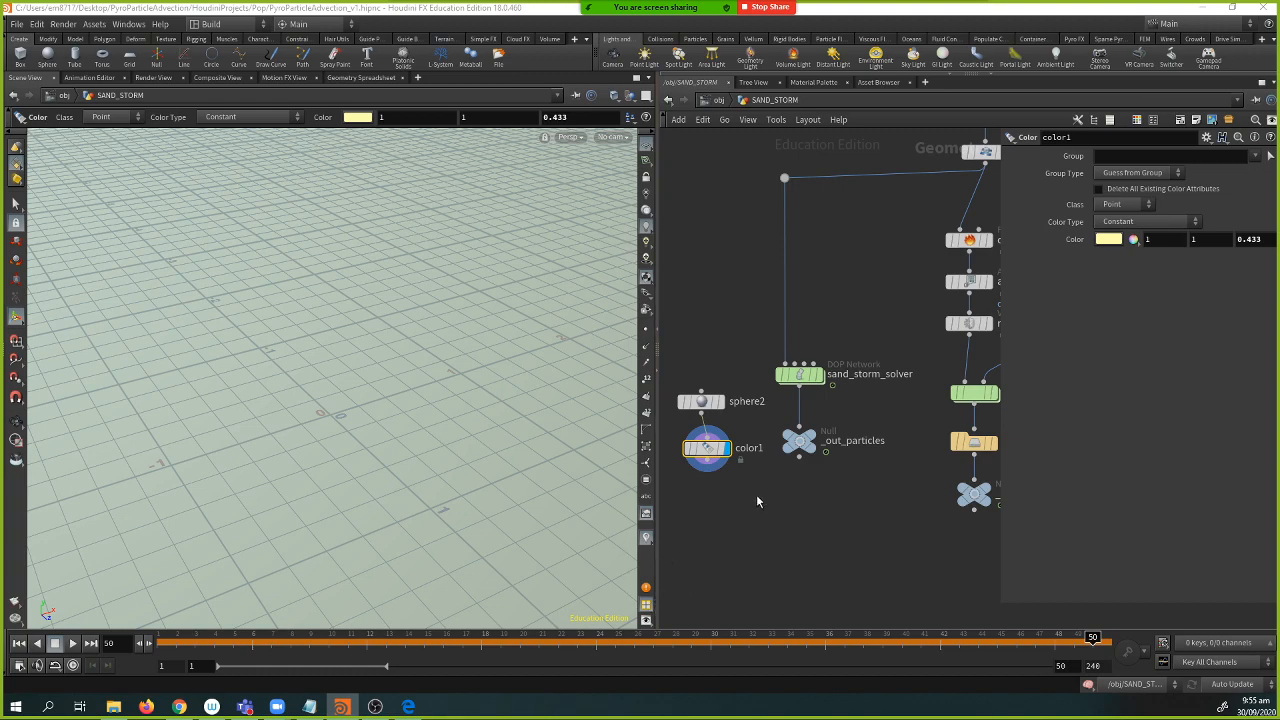
- Add a Copy to Points node with color1 as its first input and _out_particles as its second, and display it
key(Tab)
text(copy)
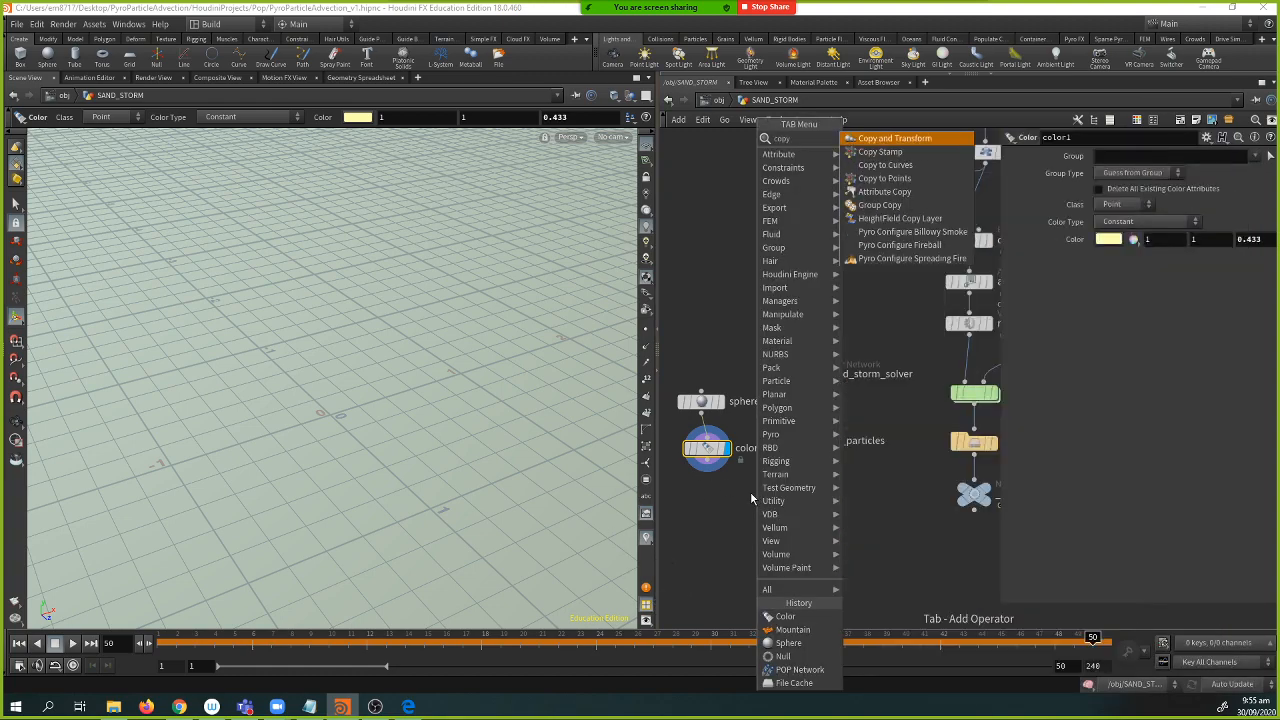
key(Down)
key(Down)
key(Down)
key(Return)
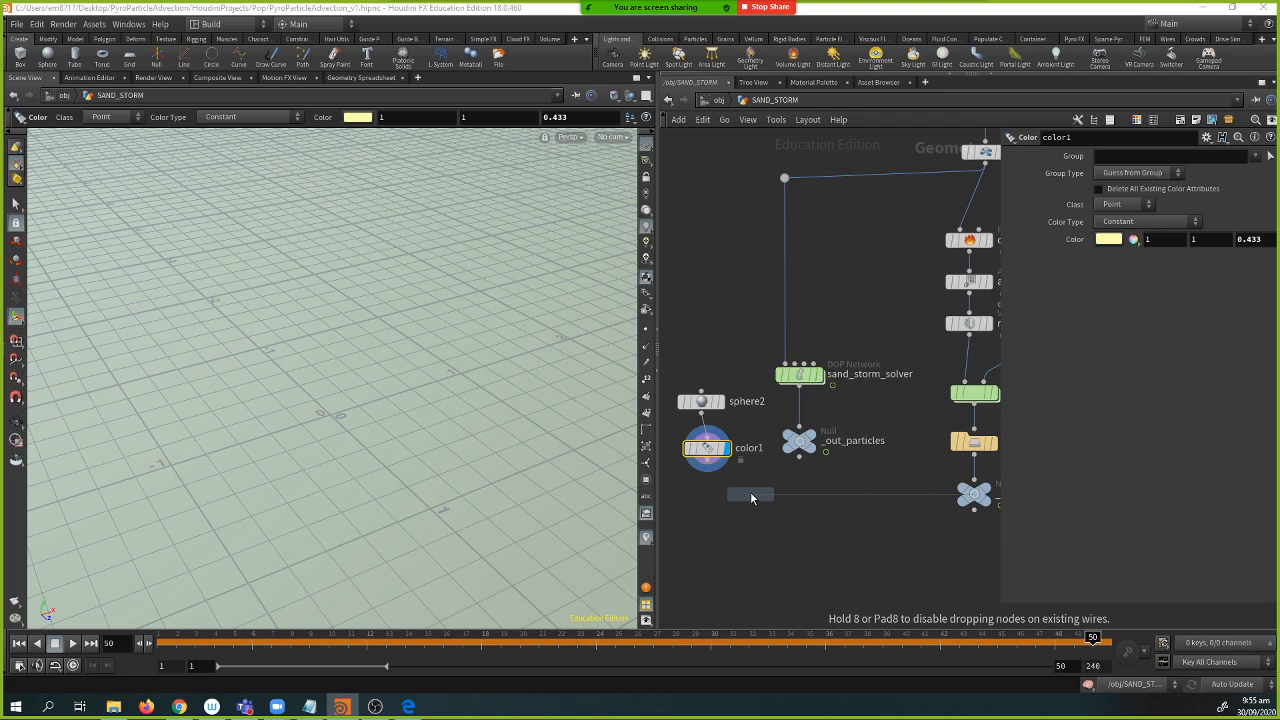
click(758, 505)
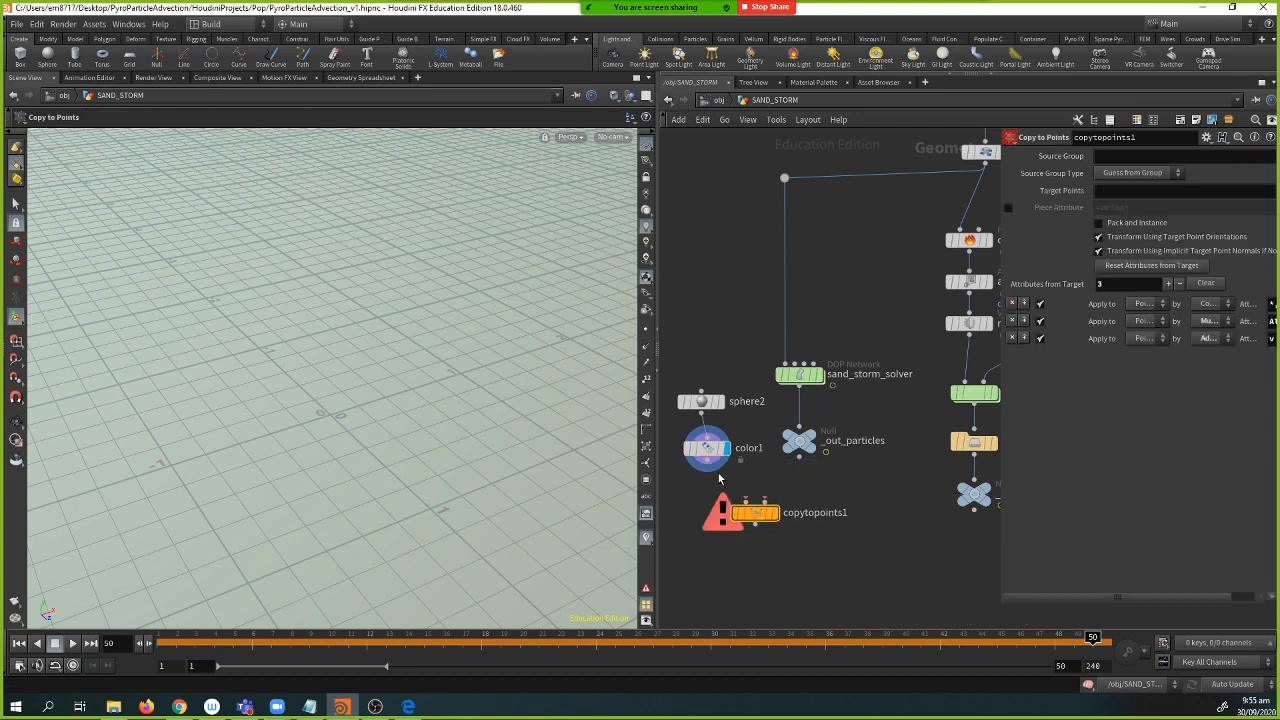
drag(707, 466, 772, 505)
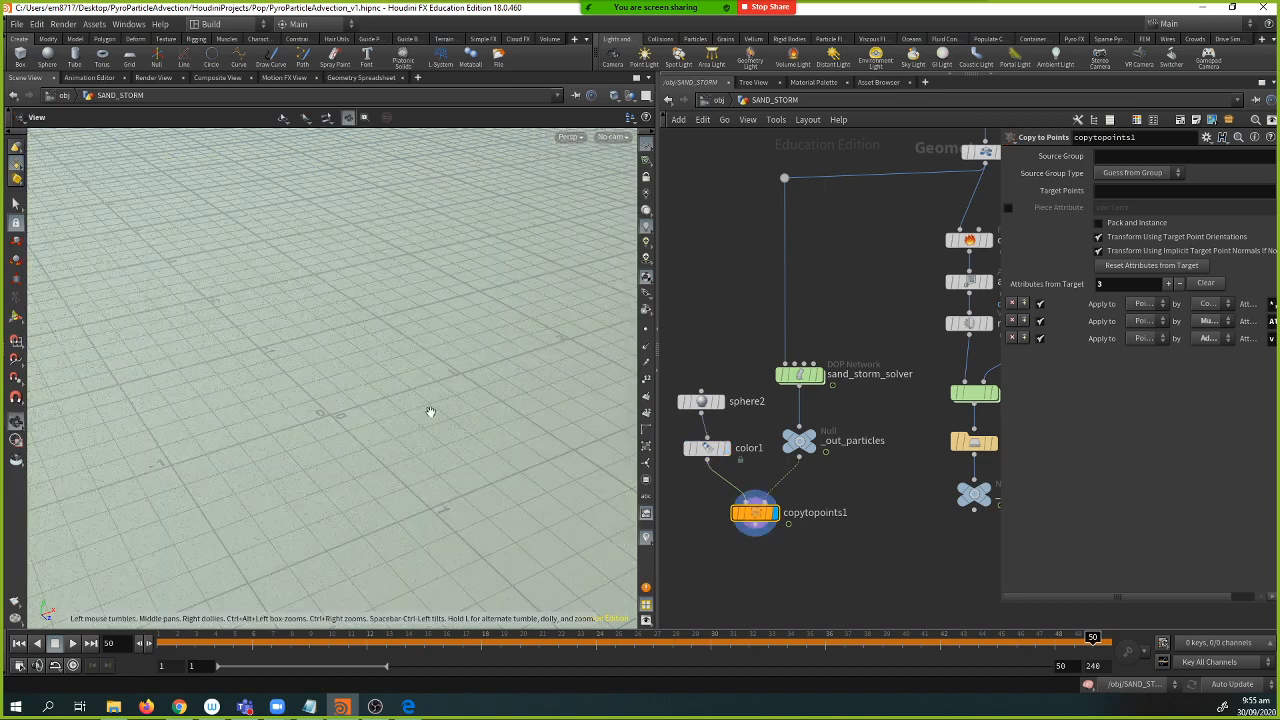
drag(430, 412, 251, 431)
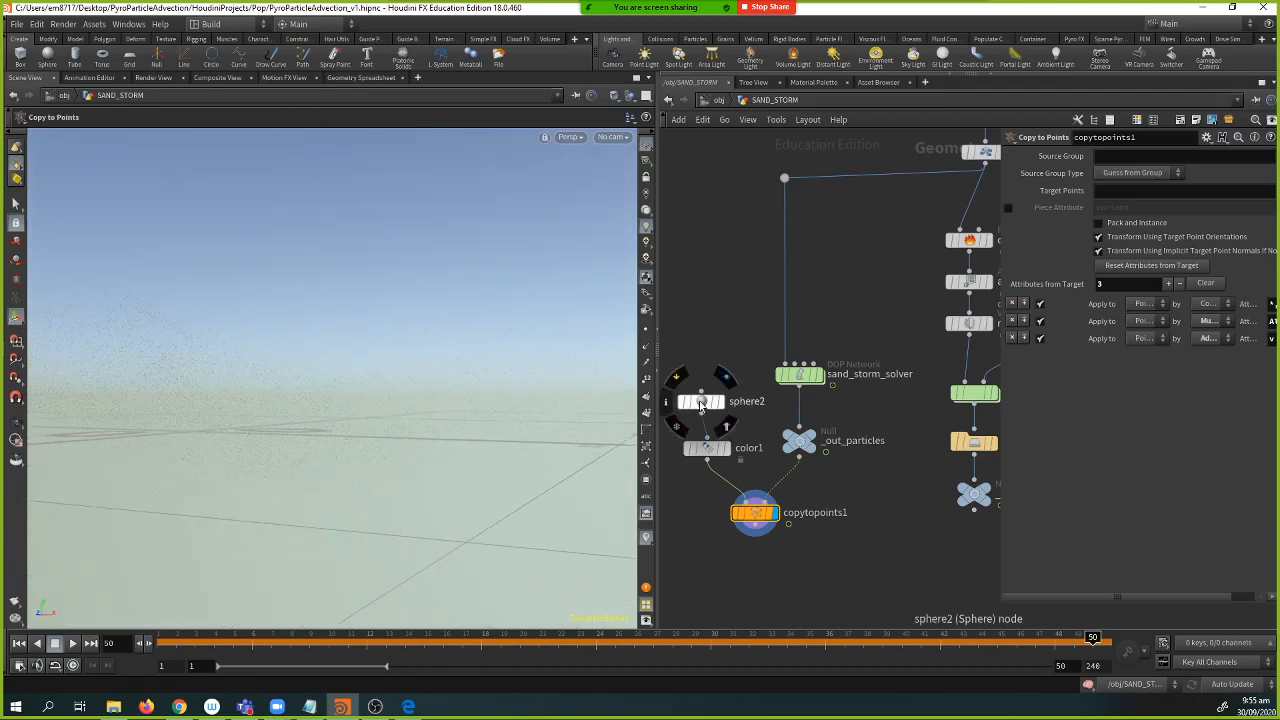
- Increase the Uniform Scale of sphere2 through .002 and .004 to .005, checking the size of the copied grains
click(701, 403)
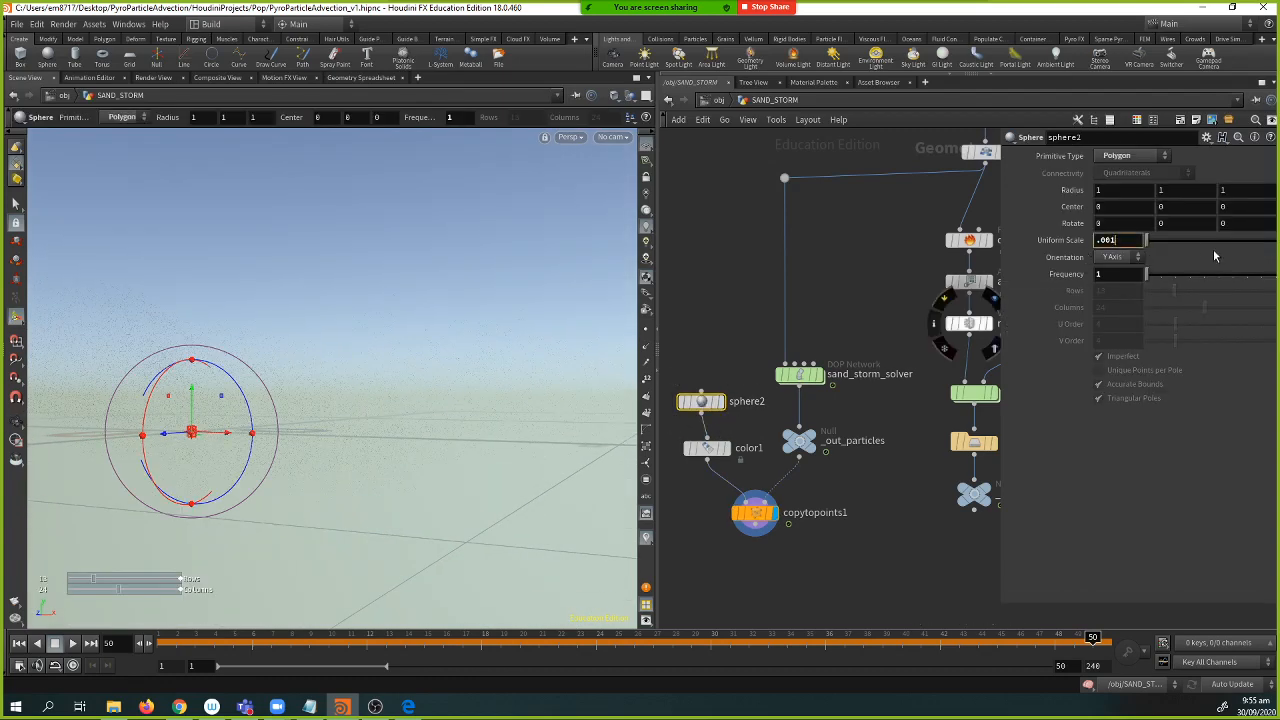
key(BackSpace)
text(2)
key(Return)
click(1121, 242)
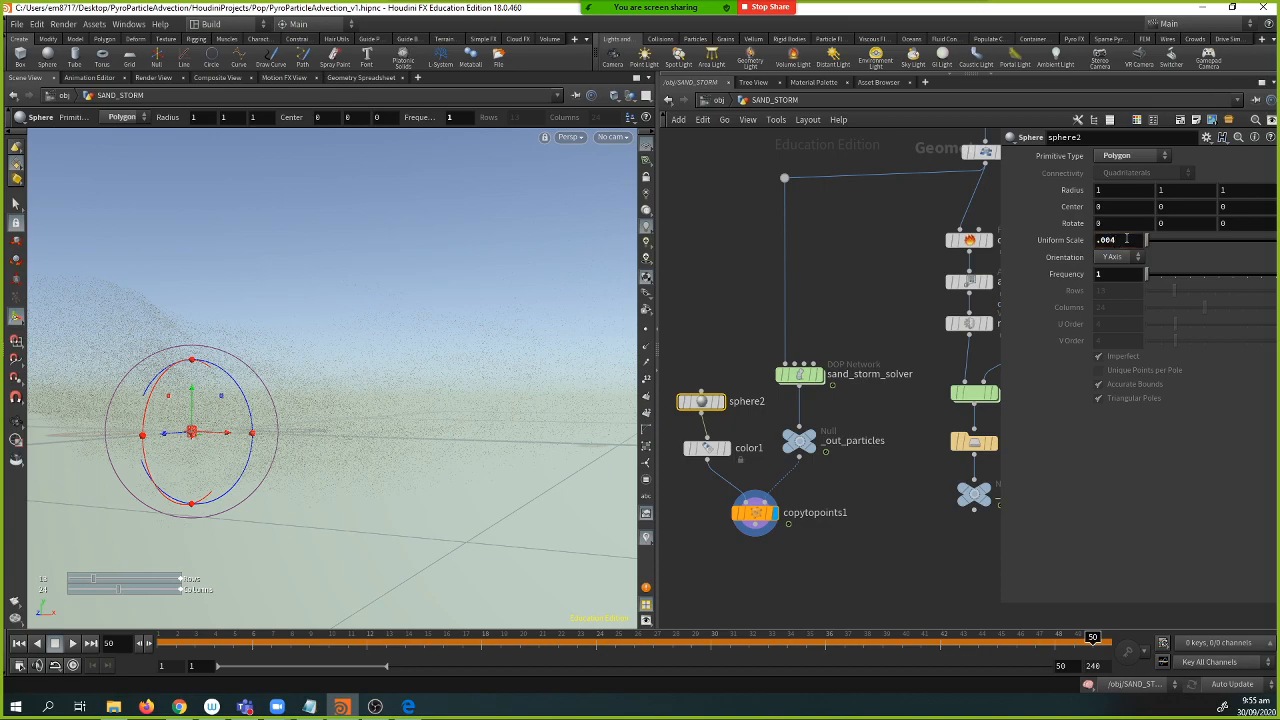
key(Escape)
mouse_move(469, 369)
mouse_down()
mouse_move(371, 357)
mouse_move(354, 398)
mouse_move(303, 394)
mouse_move(449, 374)
mouse_up()
key(Return)
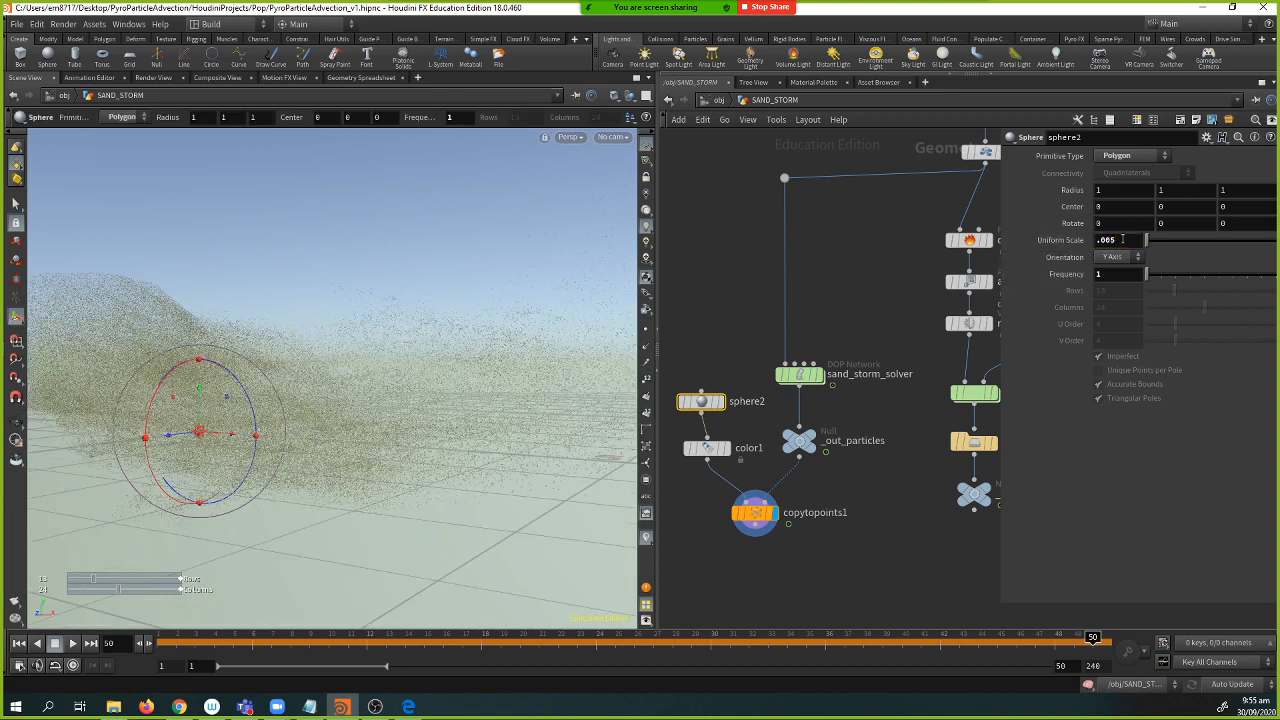
key(Escape)
mouse_move(477, 380)
mouse_down()
mouse_move(363, 371)
mouse_move(324, 415)
mouse_move(386, 400)
mouse_move(451, 406)
mouse_move(374, 400)
mouse_move(477, 403)
mouse_up()
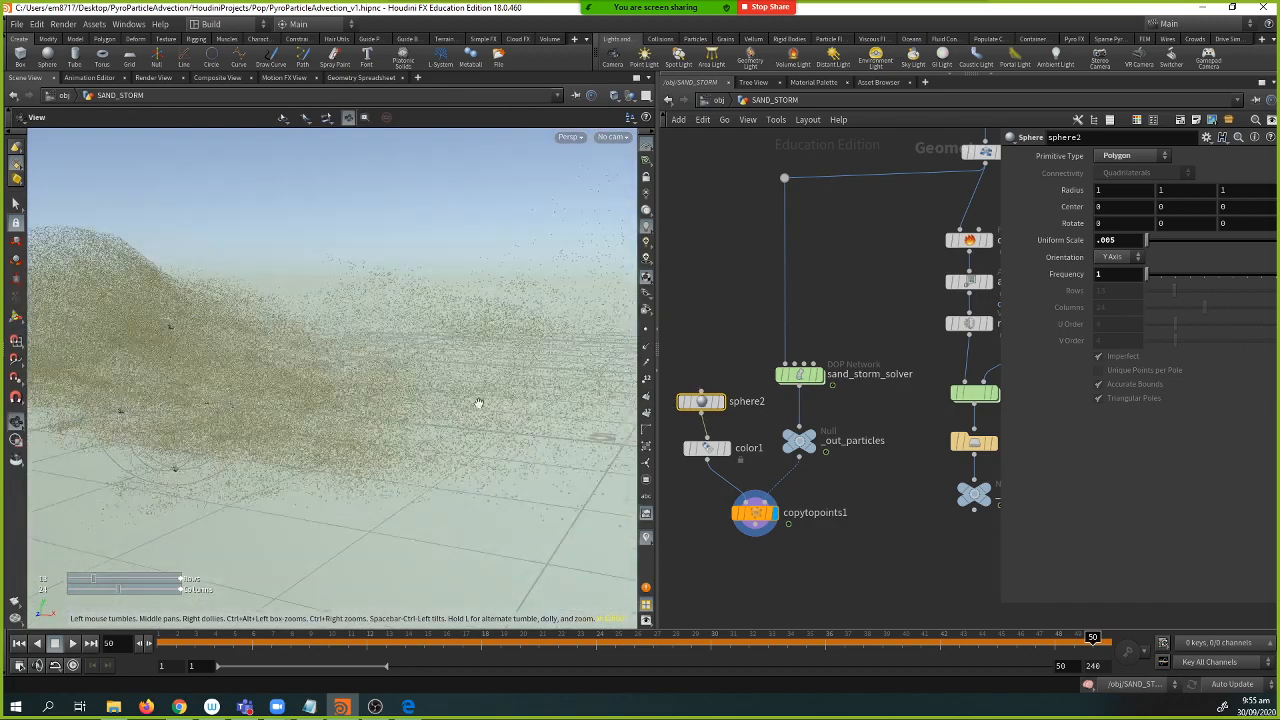
- Open the sand_storm_solver network and examine the parameters of popobject and source_first_input
mouse_move(800, 376)
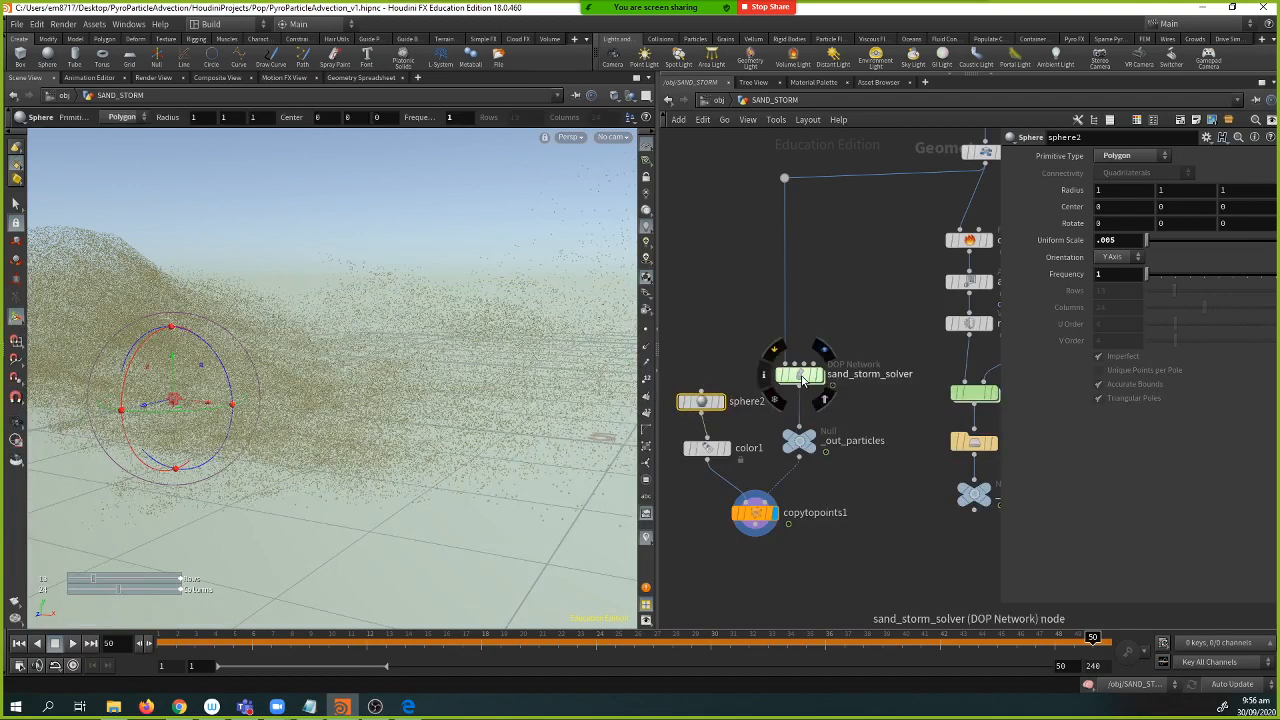
click(800, 376)
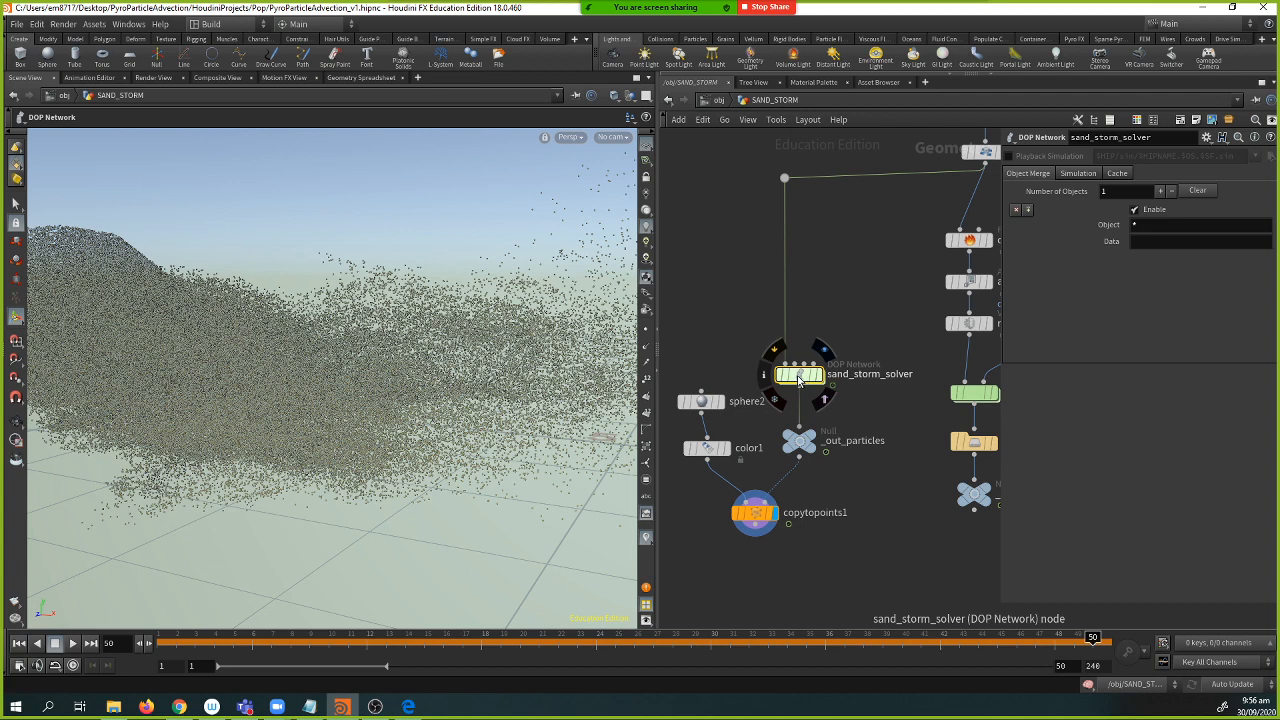
double_click(800, 376)
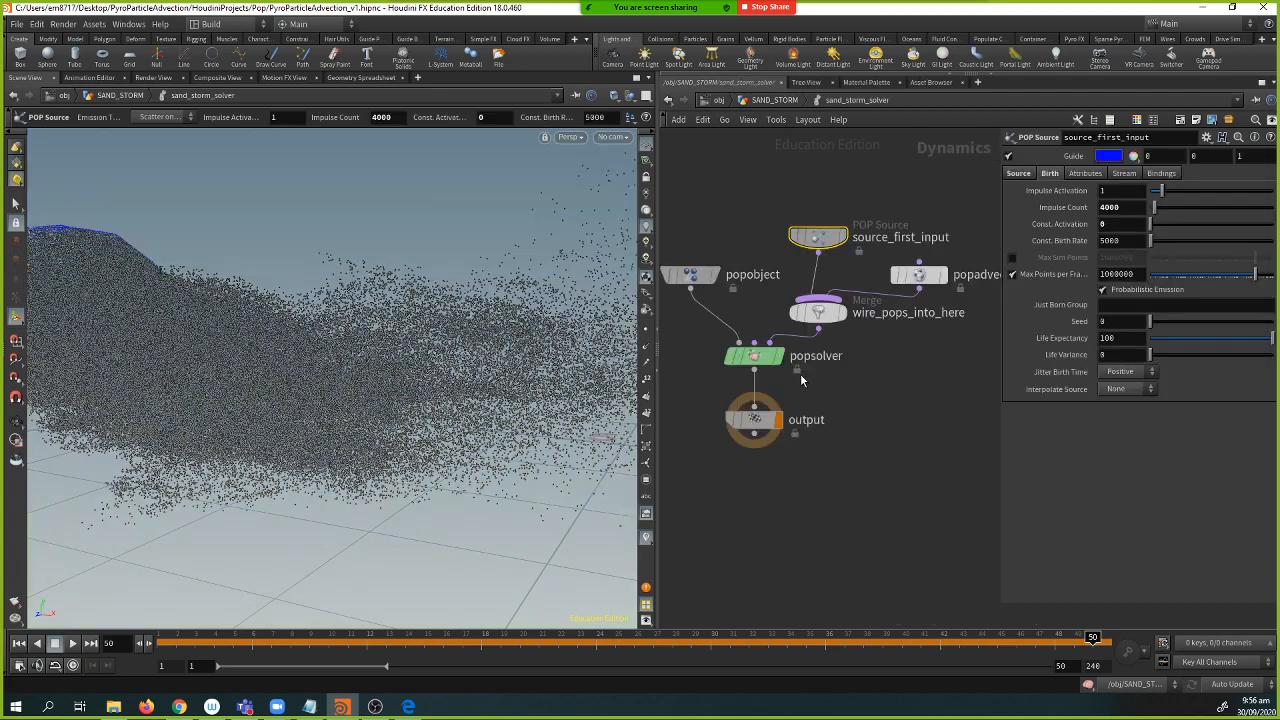
mouse_move(755, 355)
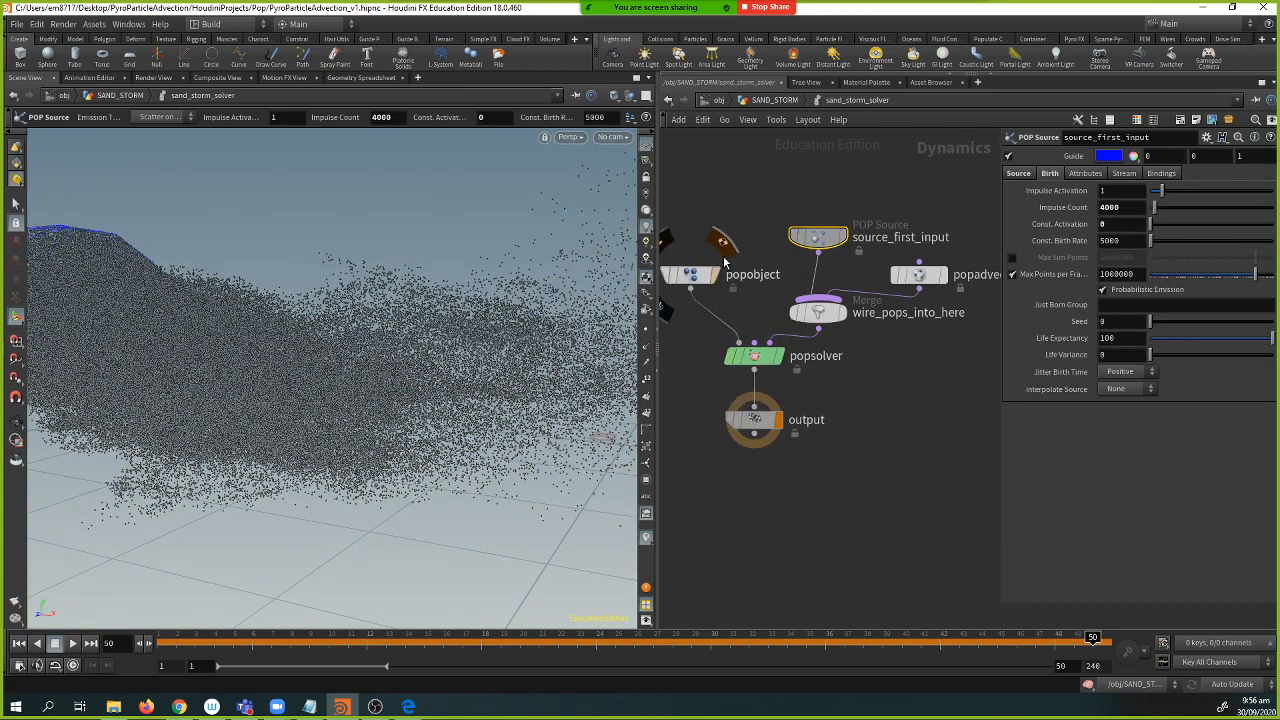
click(690, 274)
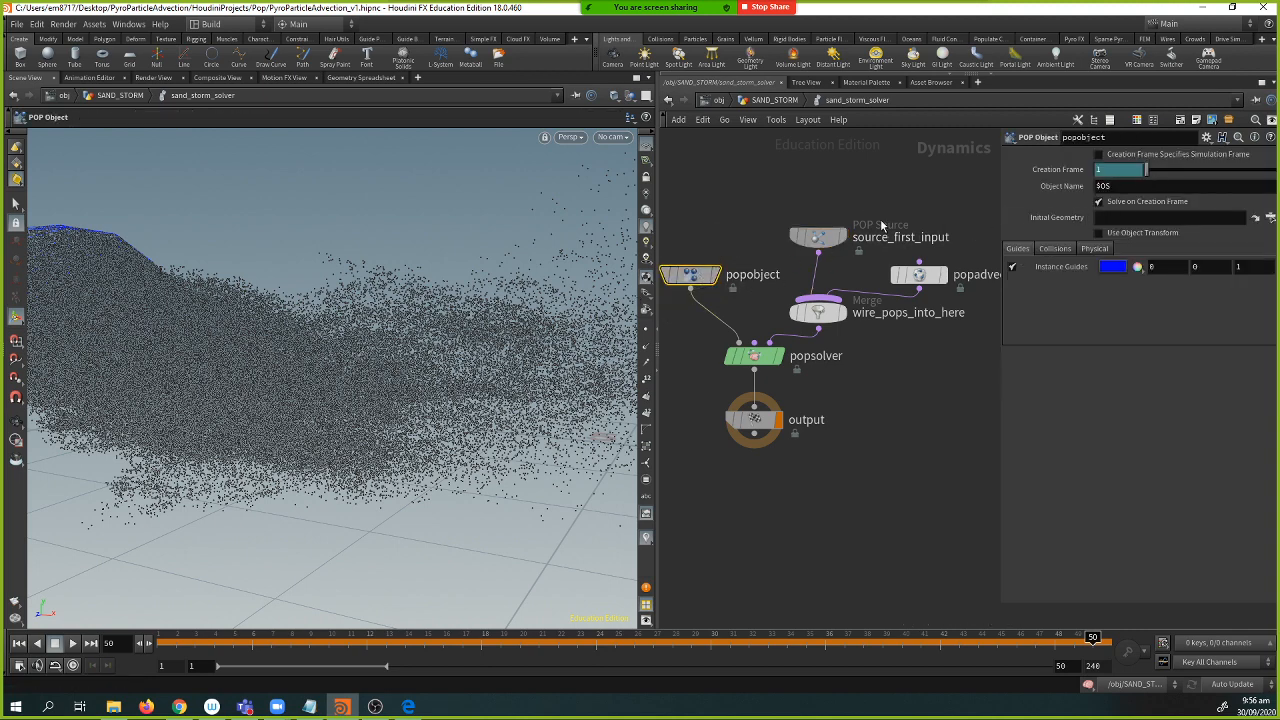
click(862, 236)
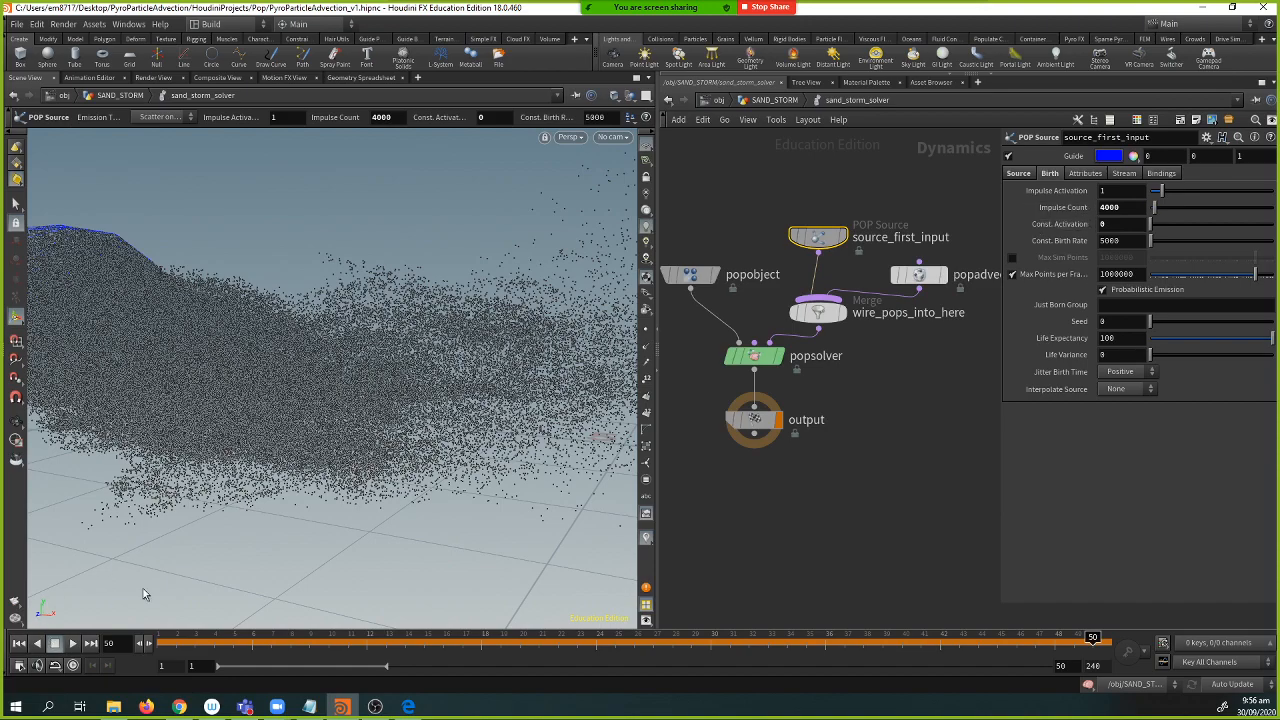
alt+drag(514, 351, 491, 380)
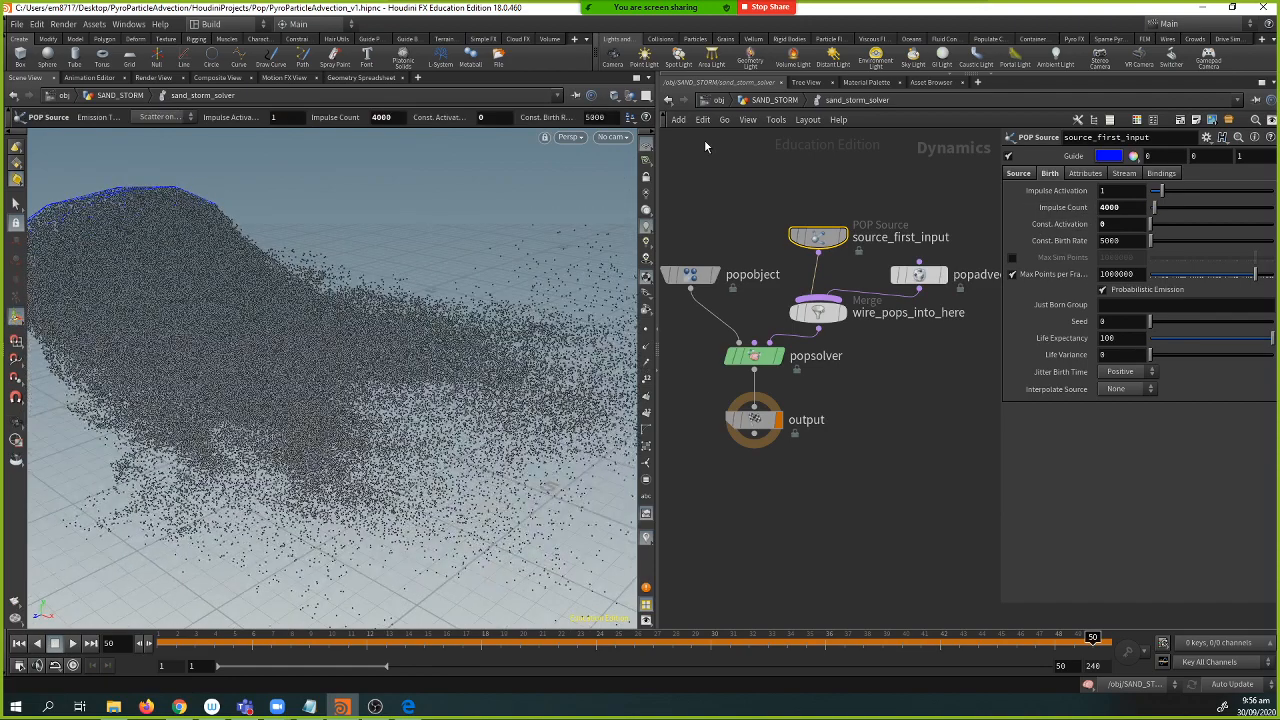
- Return to the object level and view the coloured sand storm from a low angle
click(716, 101)
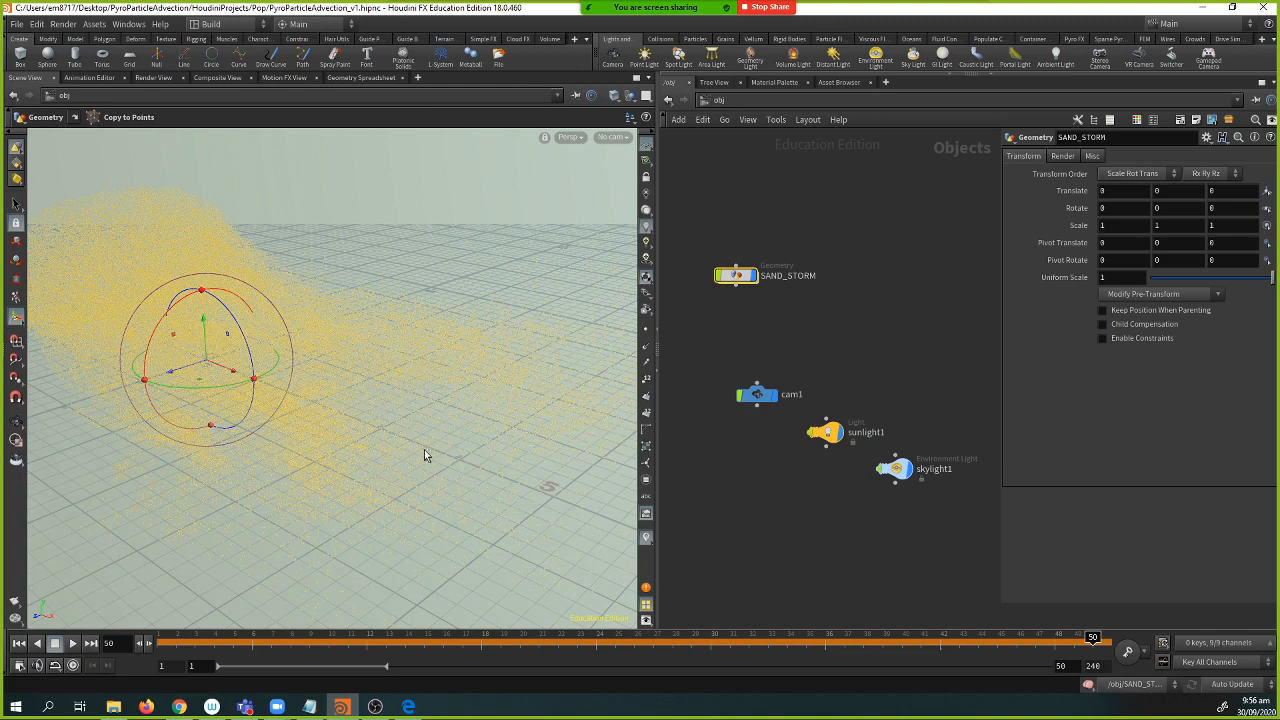
alt+drag(459, 434, 390, 424)
key(Return)
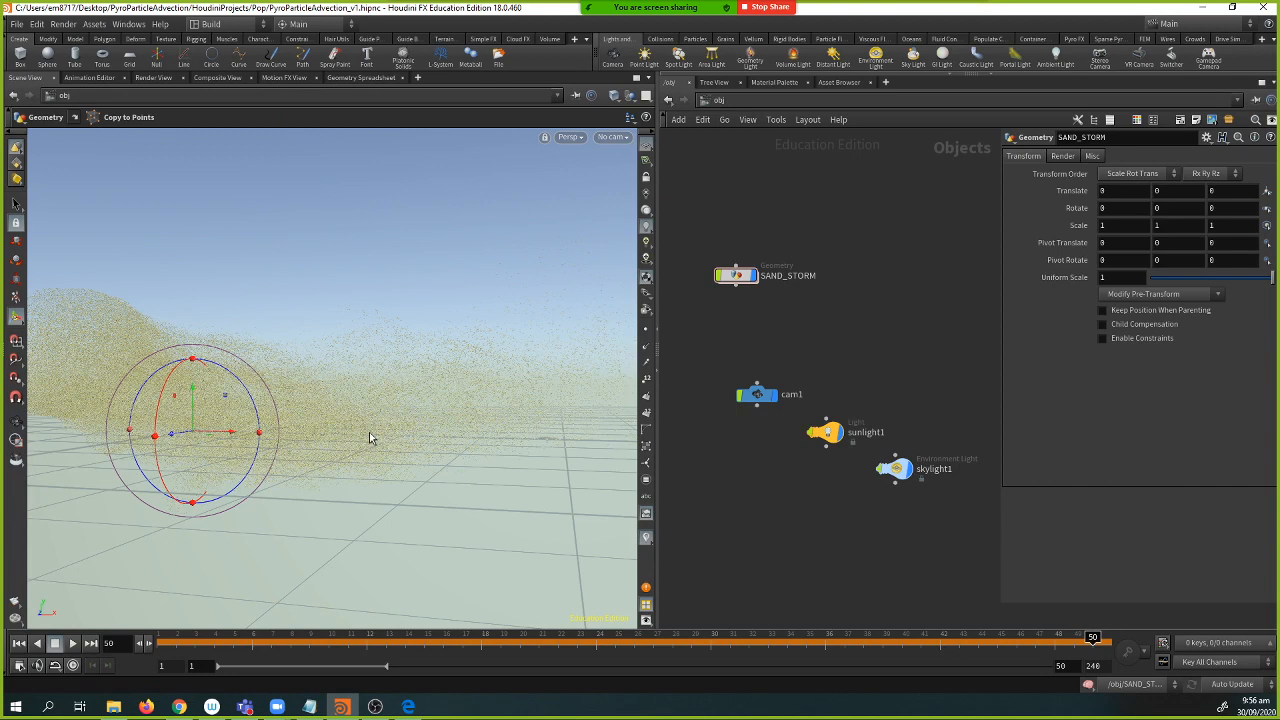